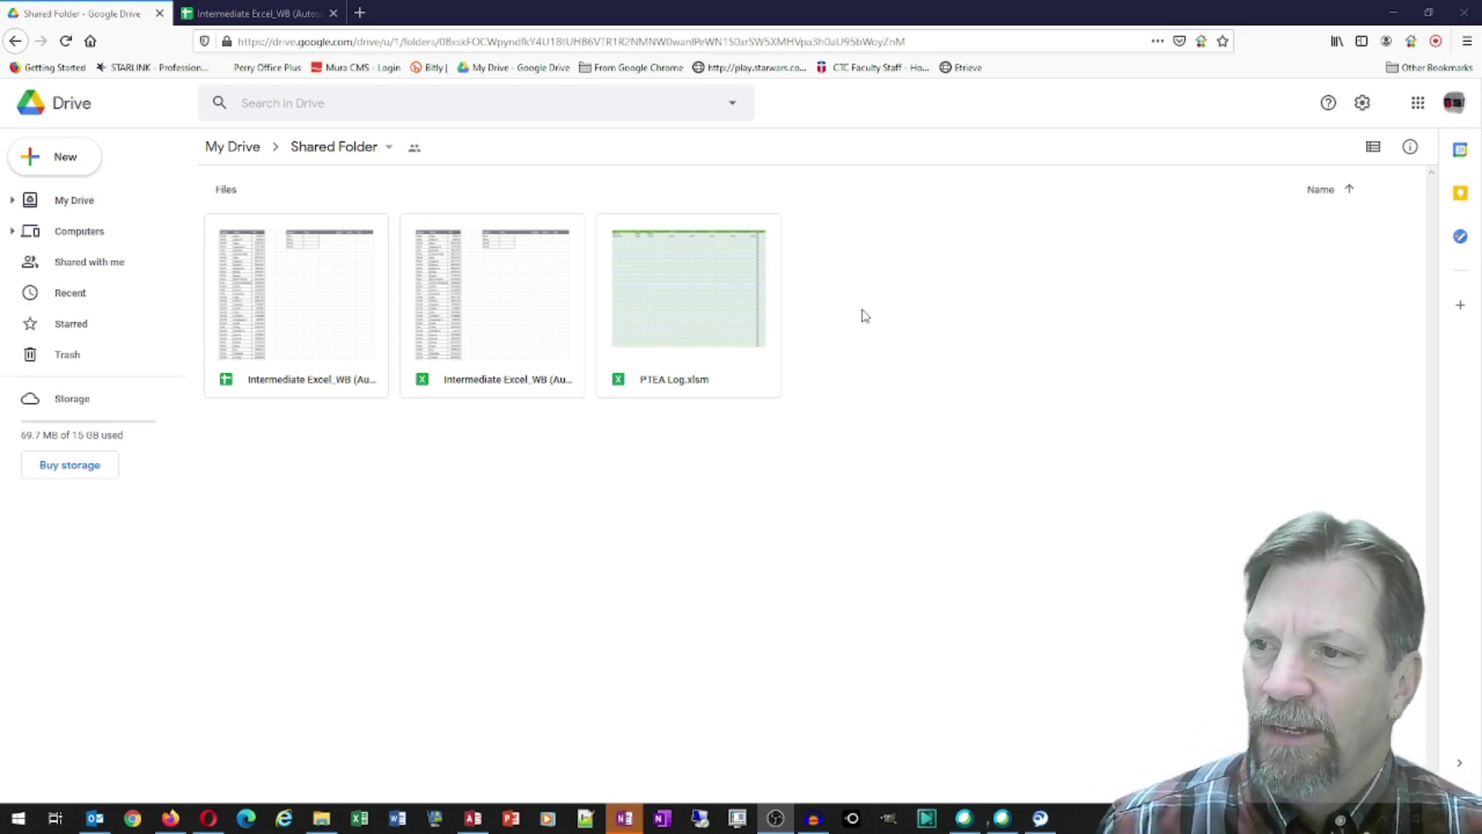
# - Open the Excel workbook Intermediate Excel_WB from Google Drive with Google Sheets
pyautogui.rightClick(495, 289)
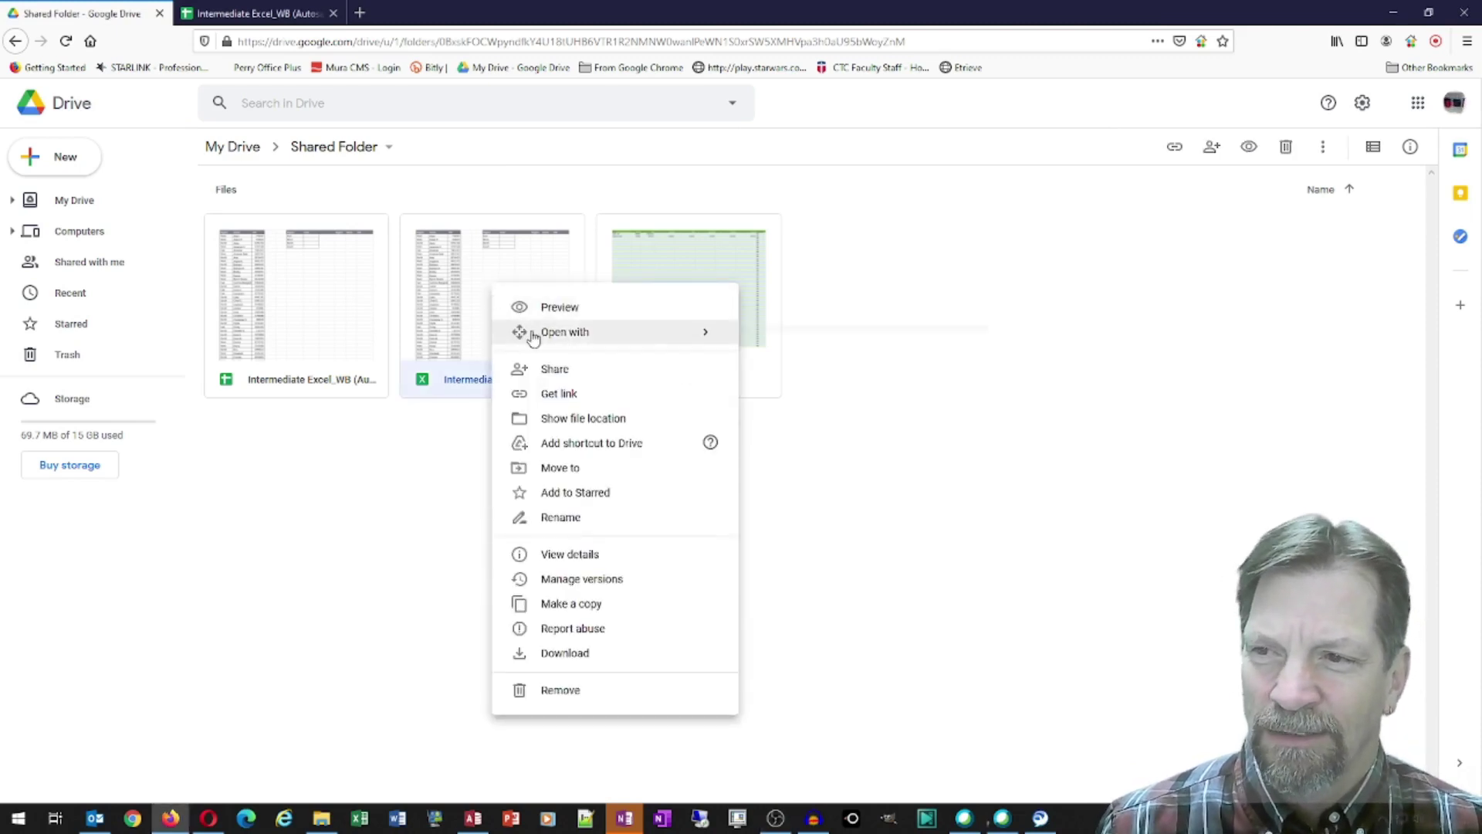
pyautogui.moveTo(533, 336)
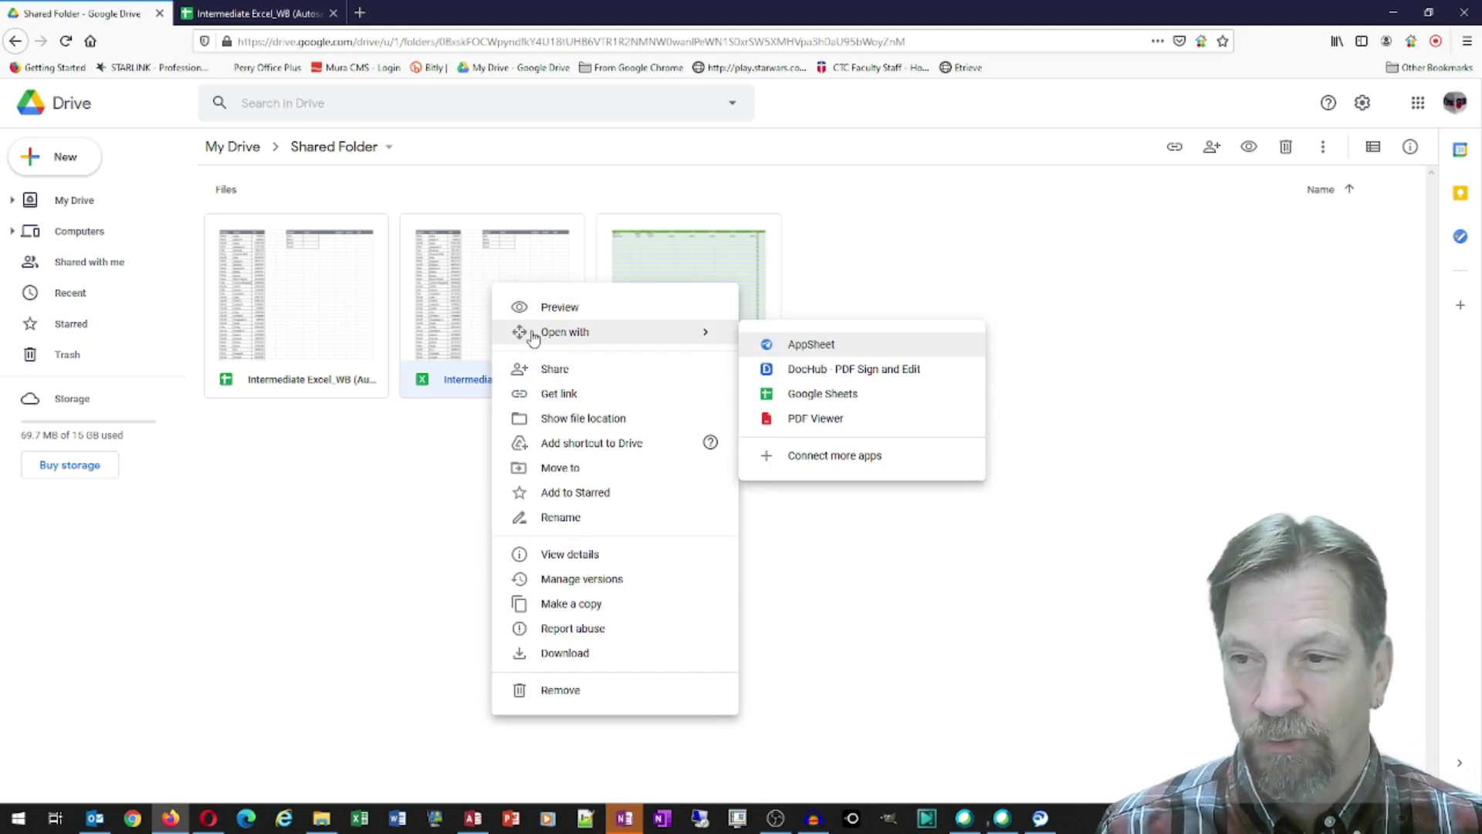
pyautogui.click(813, 397)
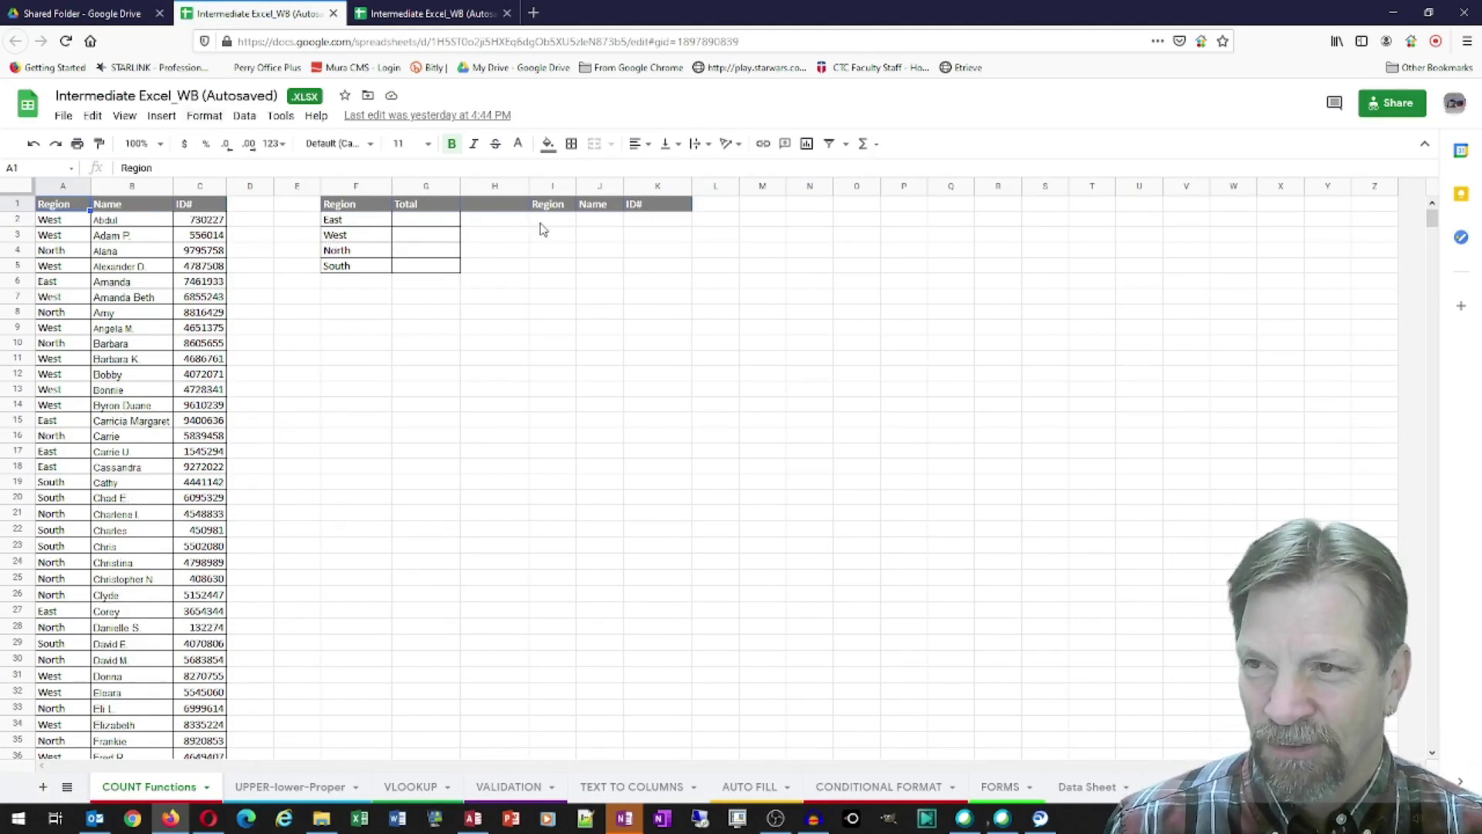
# - Type =COUNTIF(A:A,F2) into G2 to count the East region's entries
pyautogui.click(425, 223)
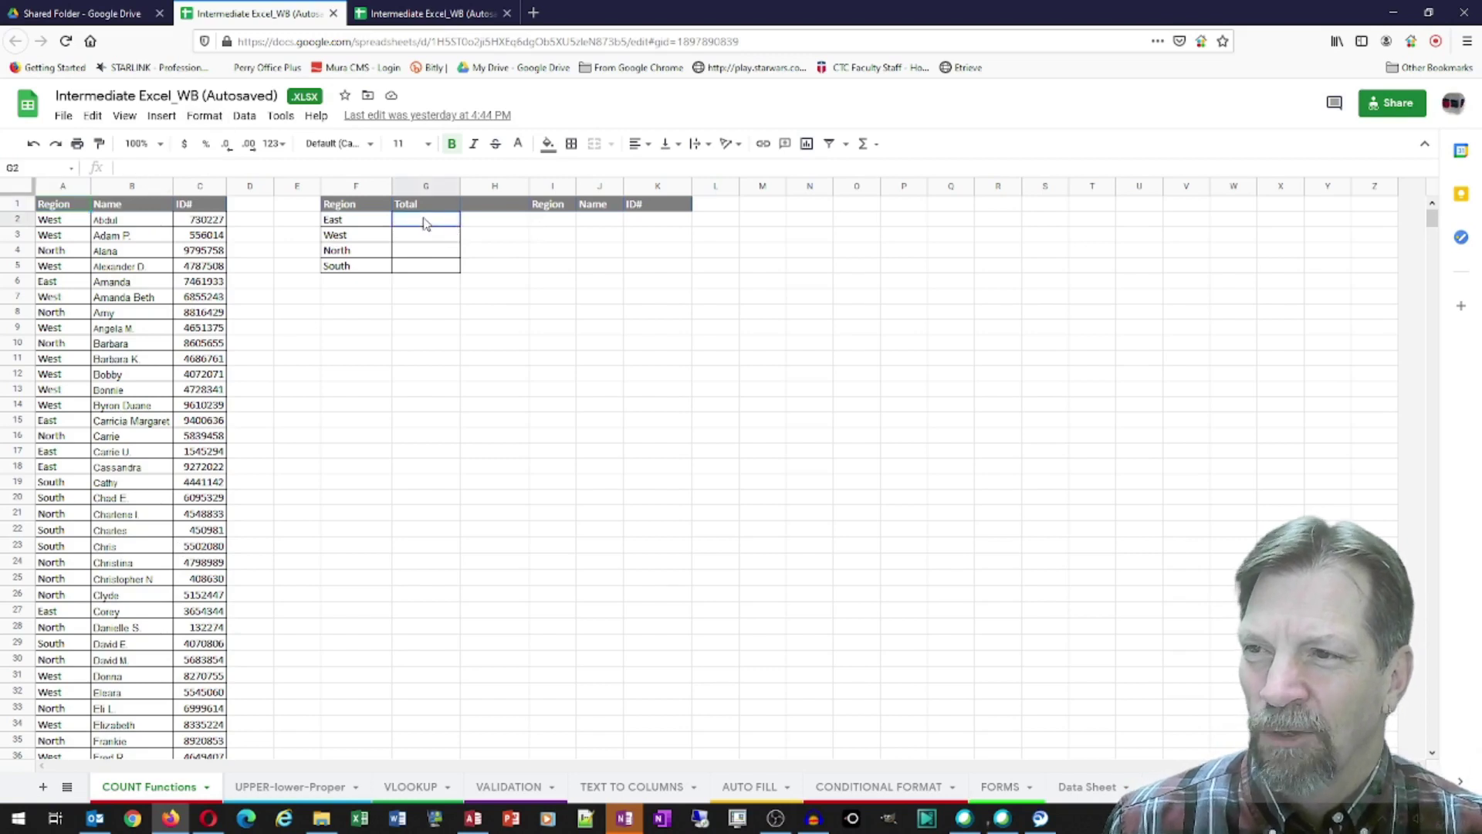
pyautogui.write('=')
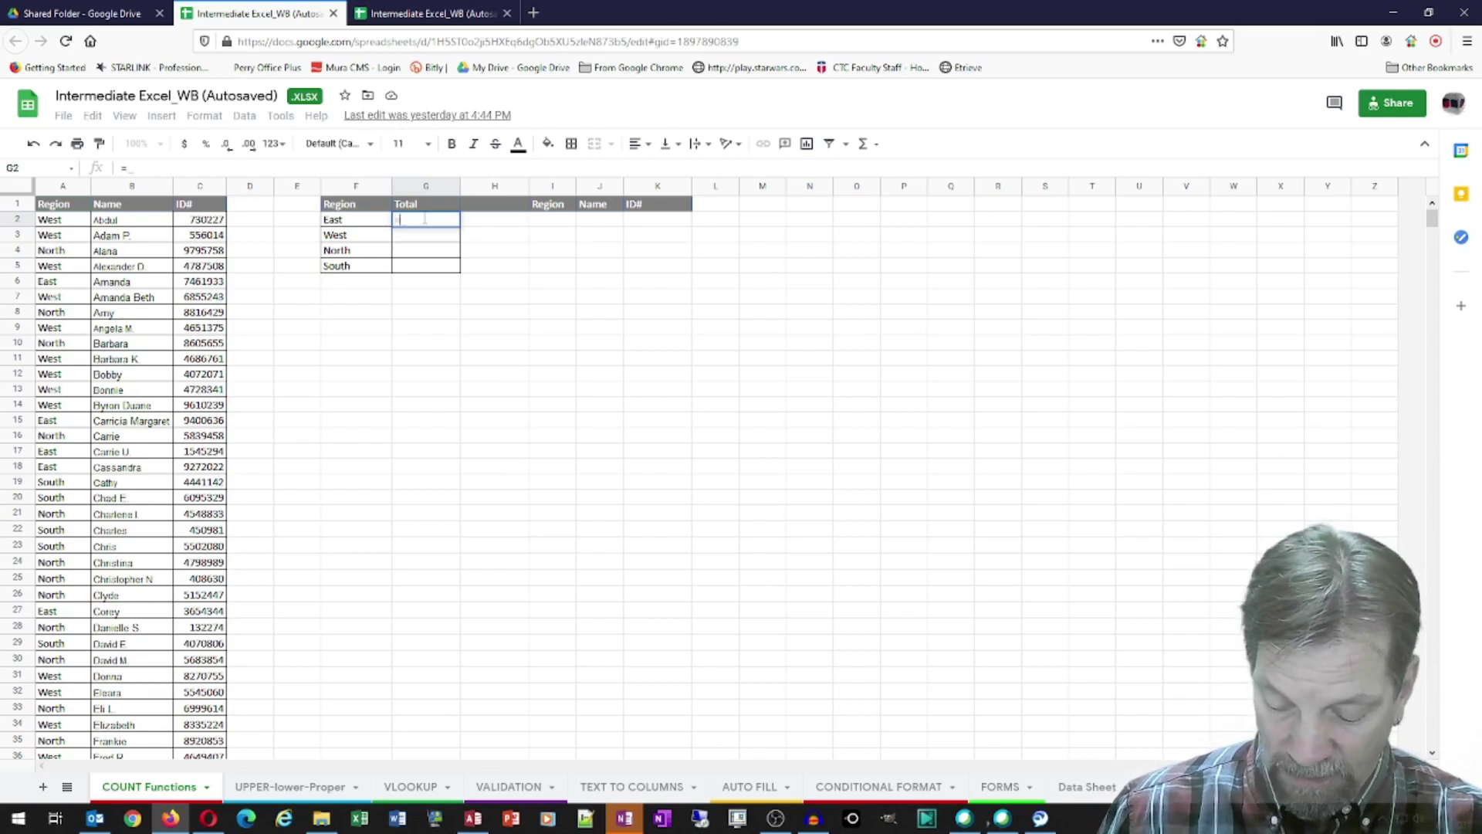
pyautogui.write('count')
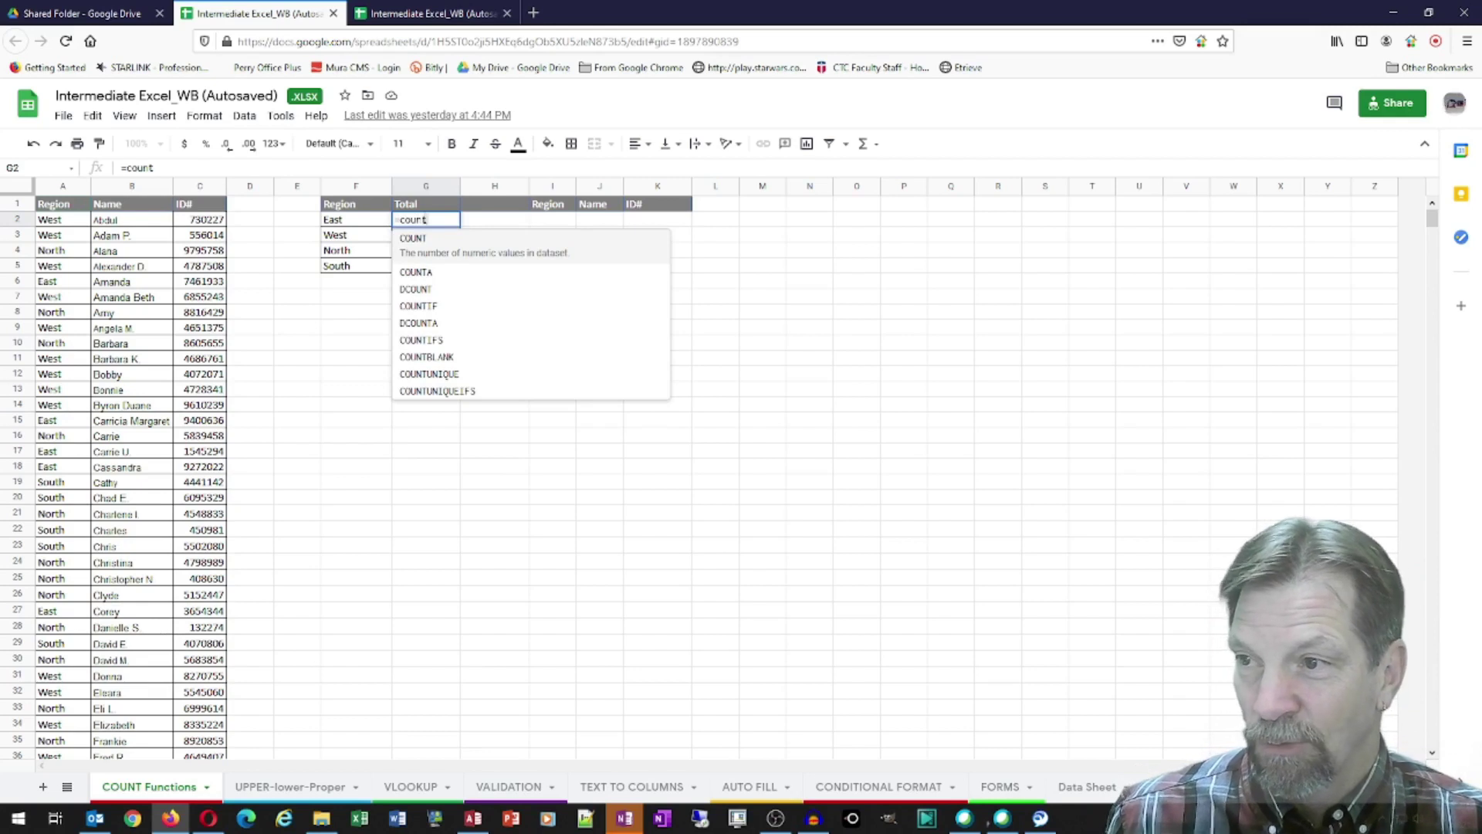
pyautogui.press('Down')
pyautogui.press('Down')
pyautogui.press('Down')
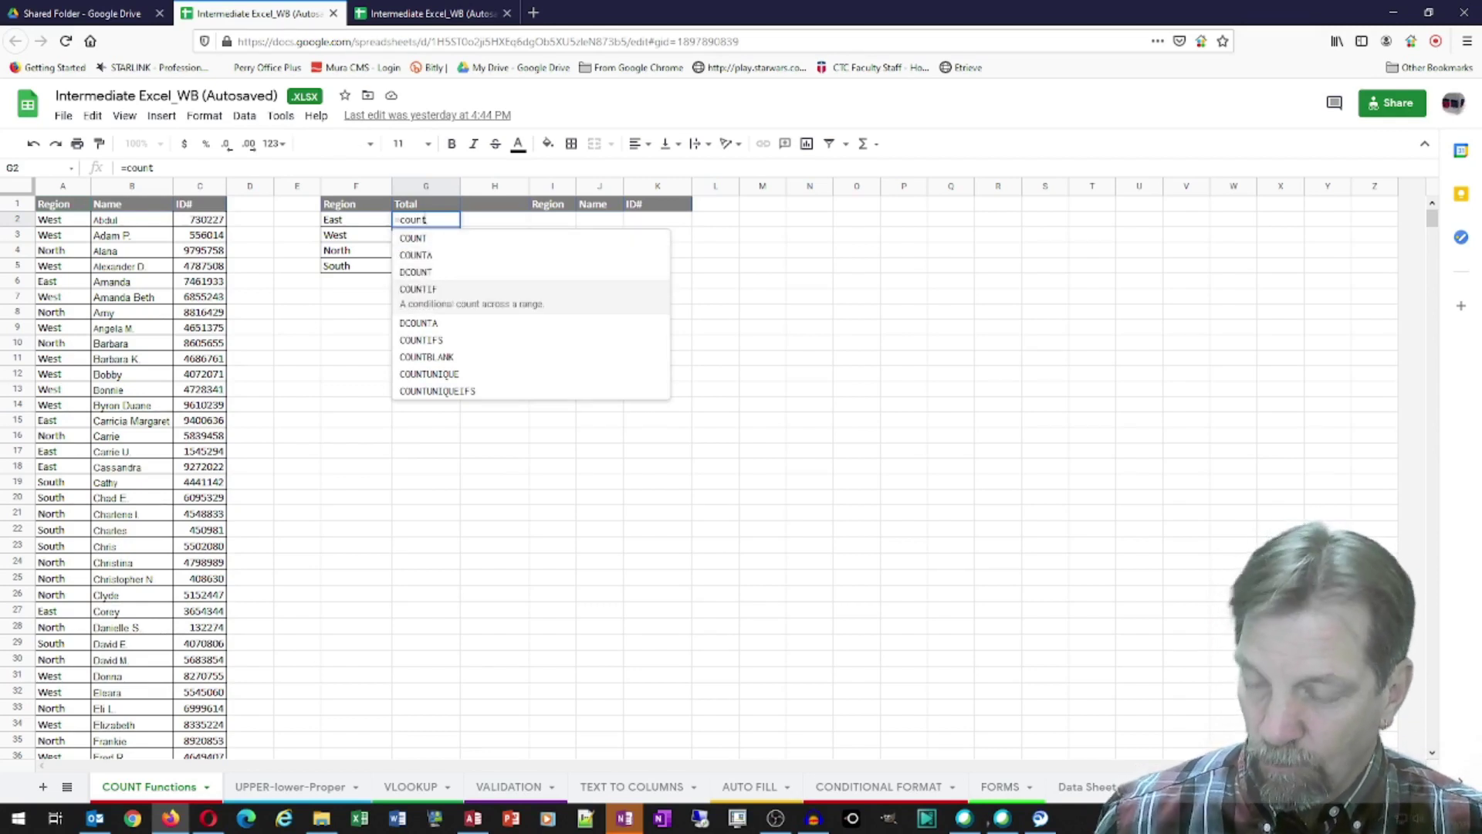
pyautogui.press('Tab')
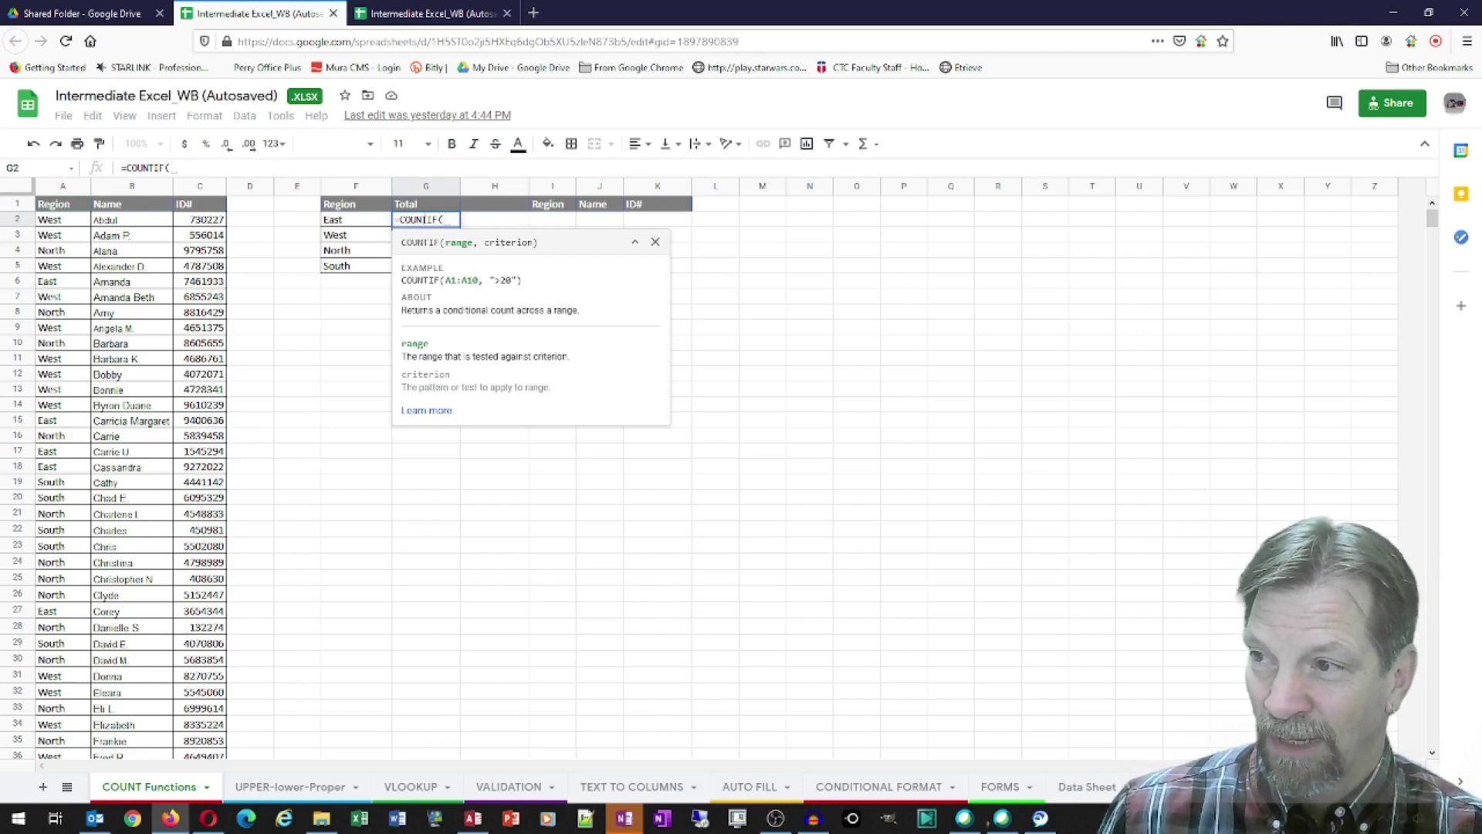
pyautogui.write('a:a,')
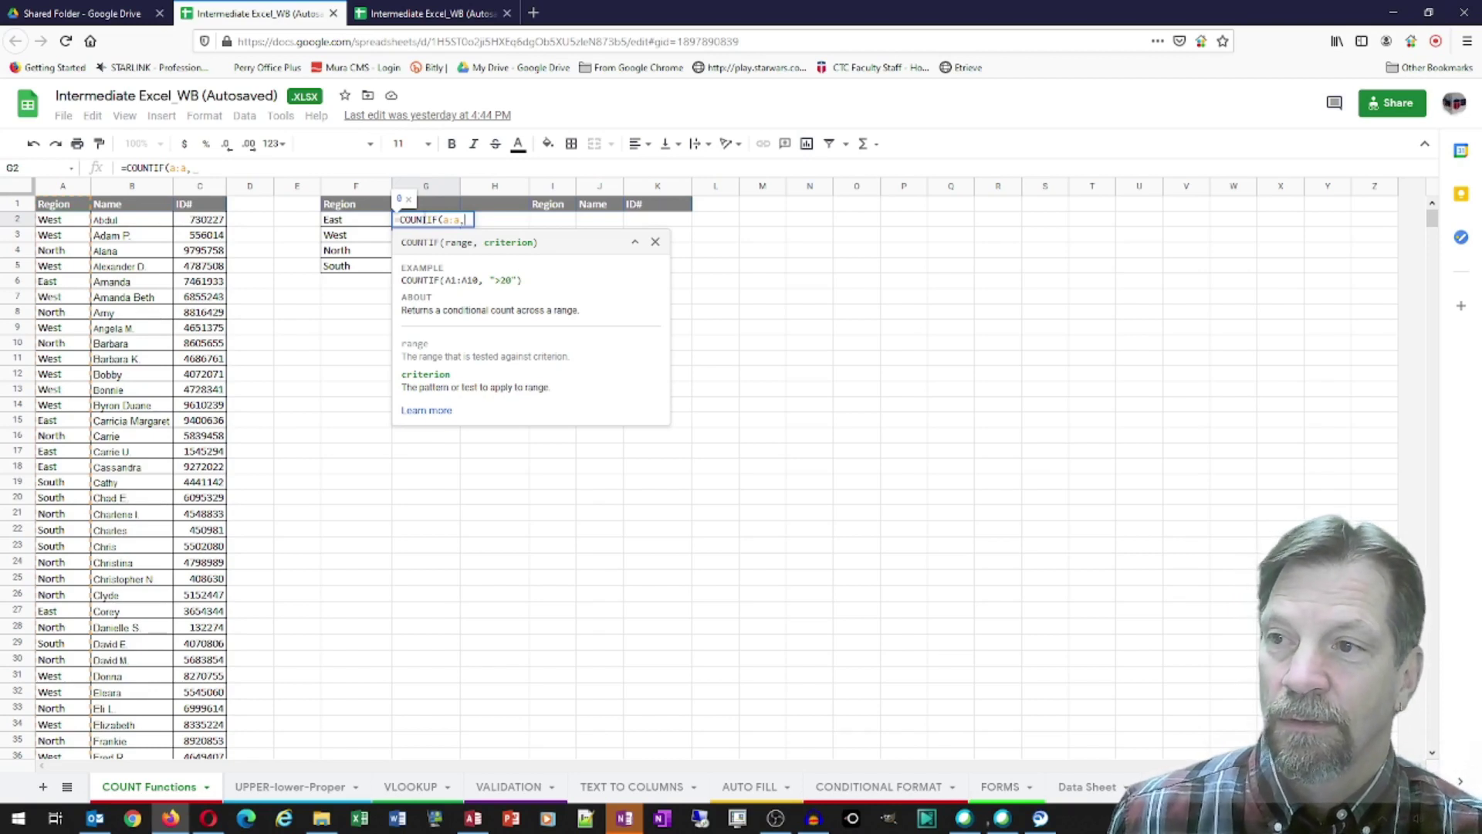
pyautogui.click(349, 222)
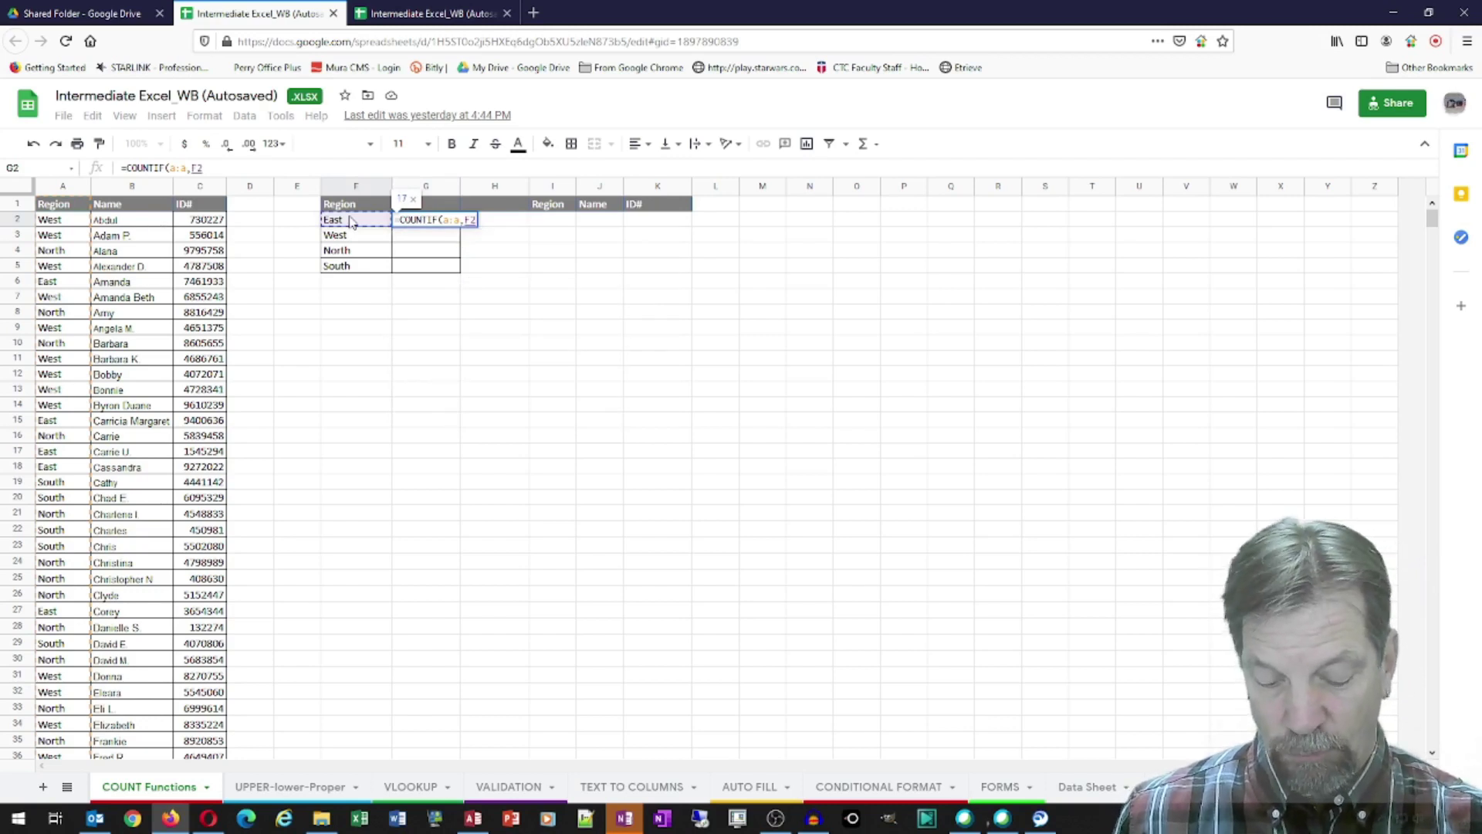
pyautogui.write(')')
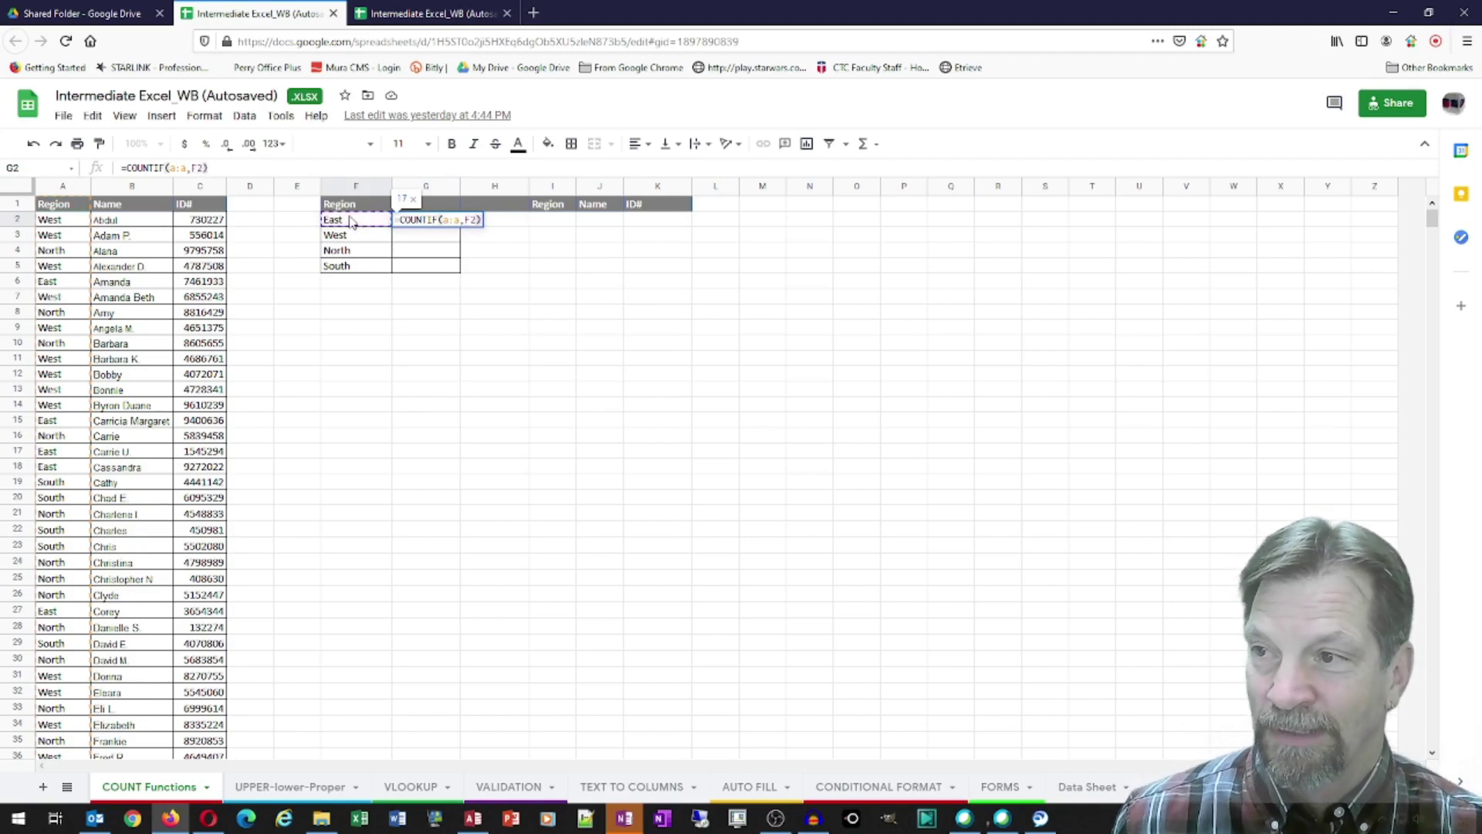
# - Commit the G2 count without autofill, undo it, and go to the UPPER-lower-Proper sheet
pyautogui.press('Return')
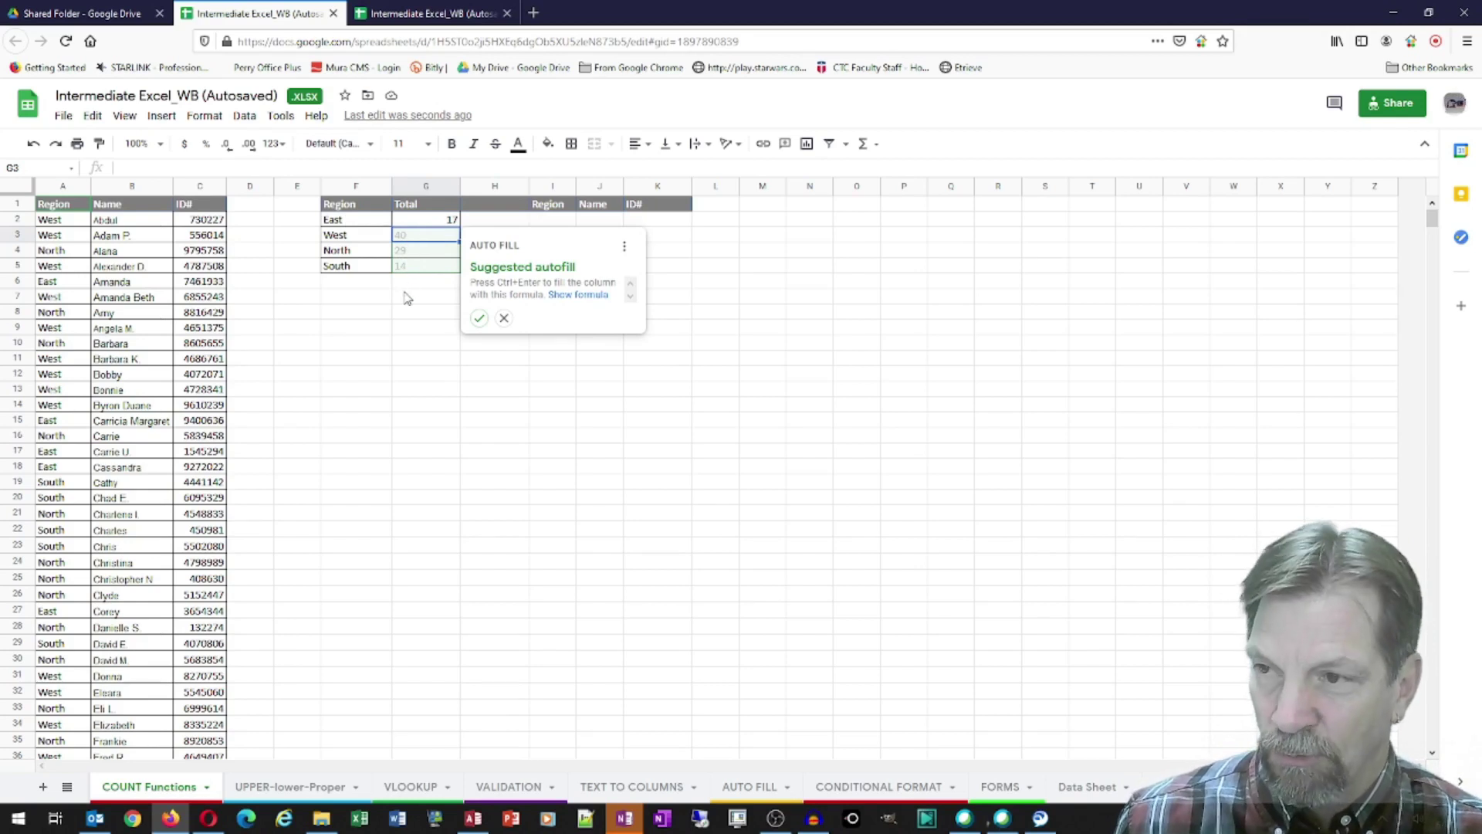
pyautogui.press('Escape')
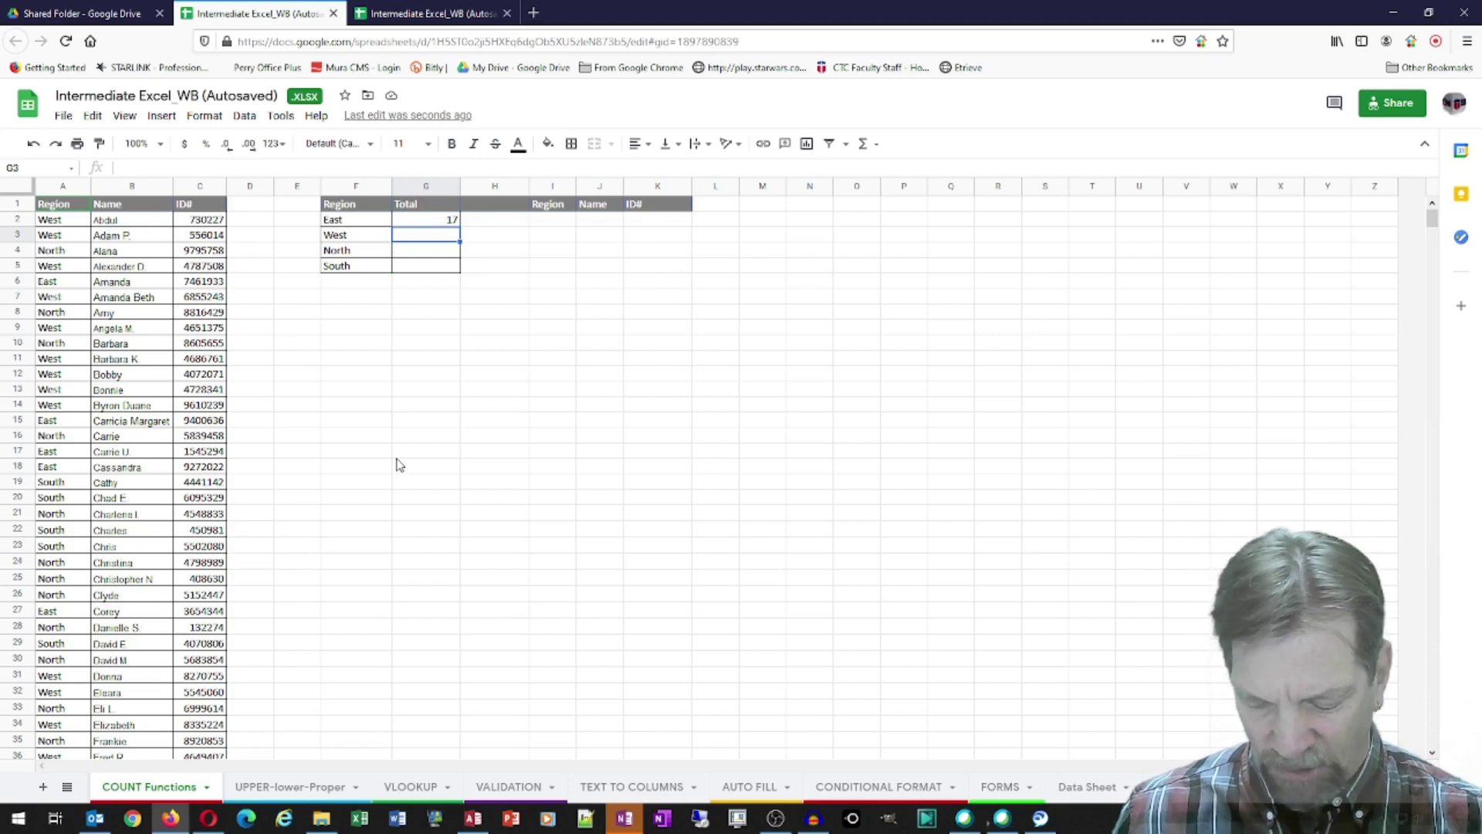
pyautogui.hotkey('ctrl', 'z')
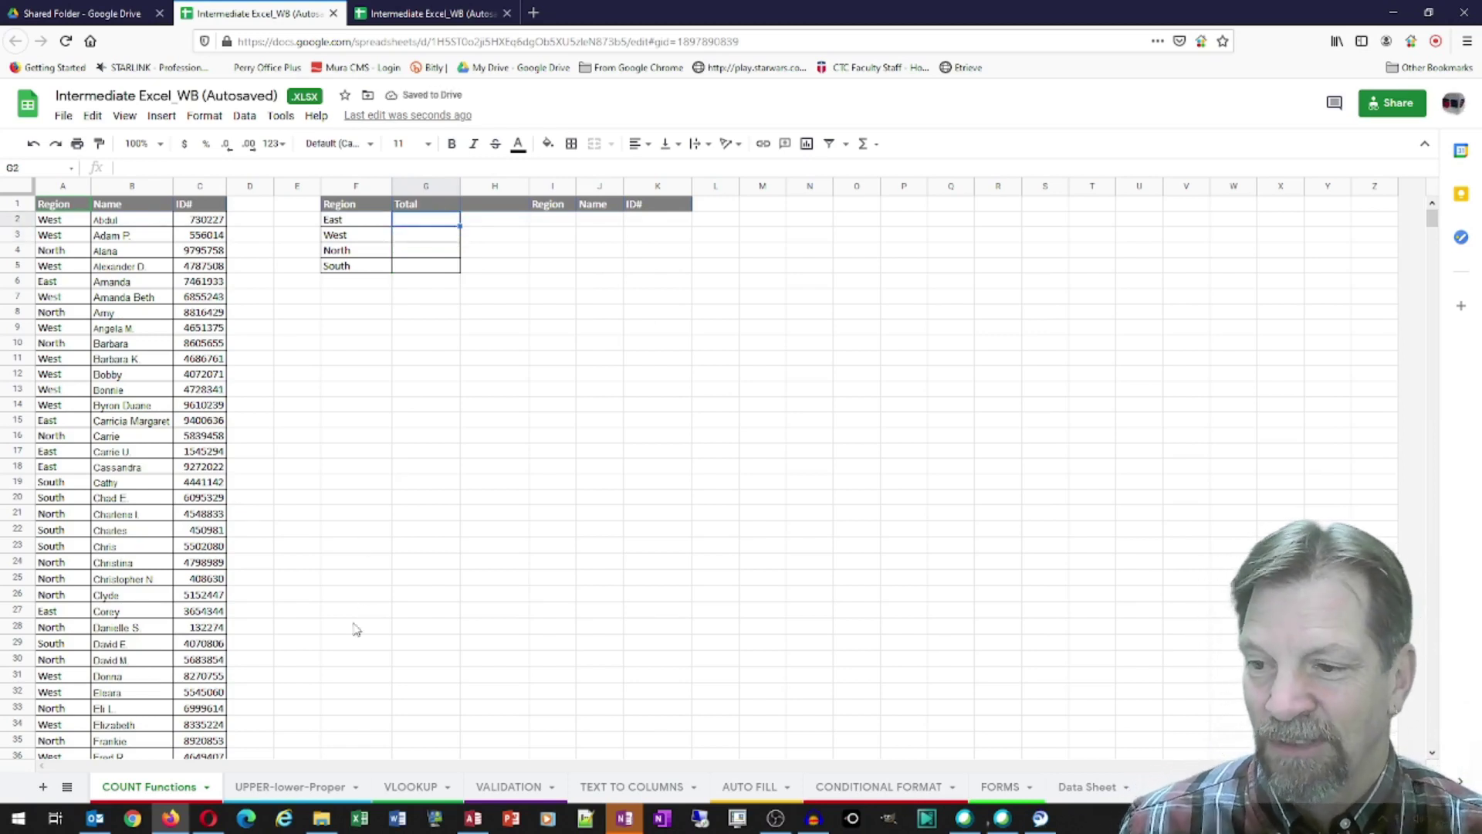
pyautogui.click(295, 789)
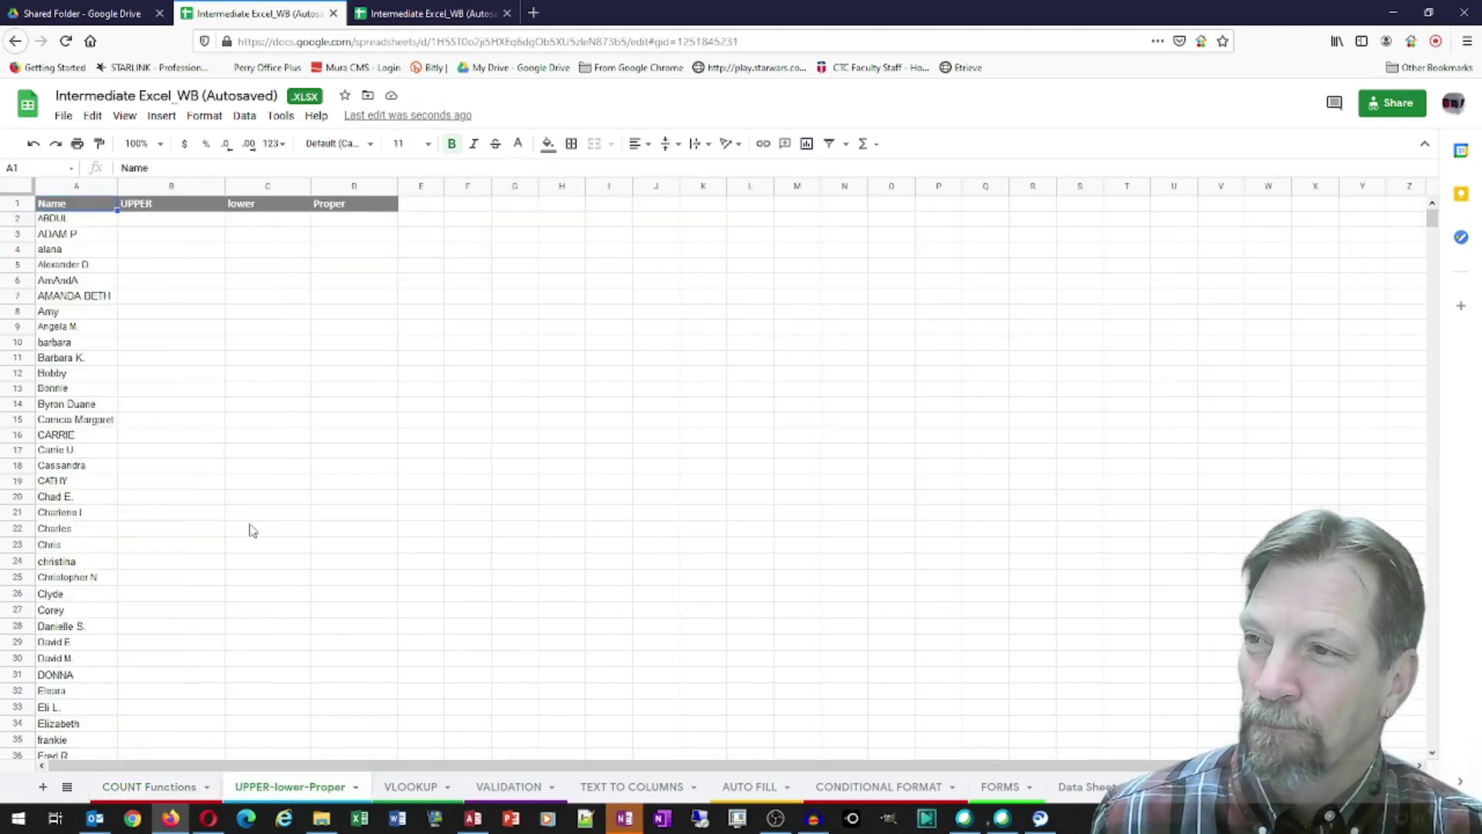
# - Review the names ABDUL, ADAM P. and alana in column A
pyautogui.click(177, 224)
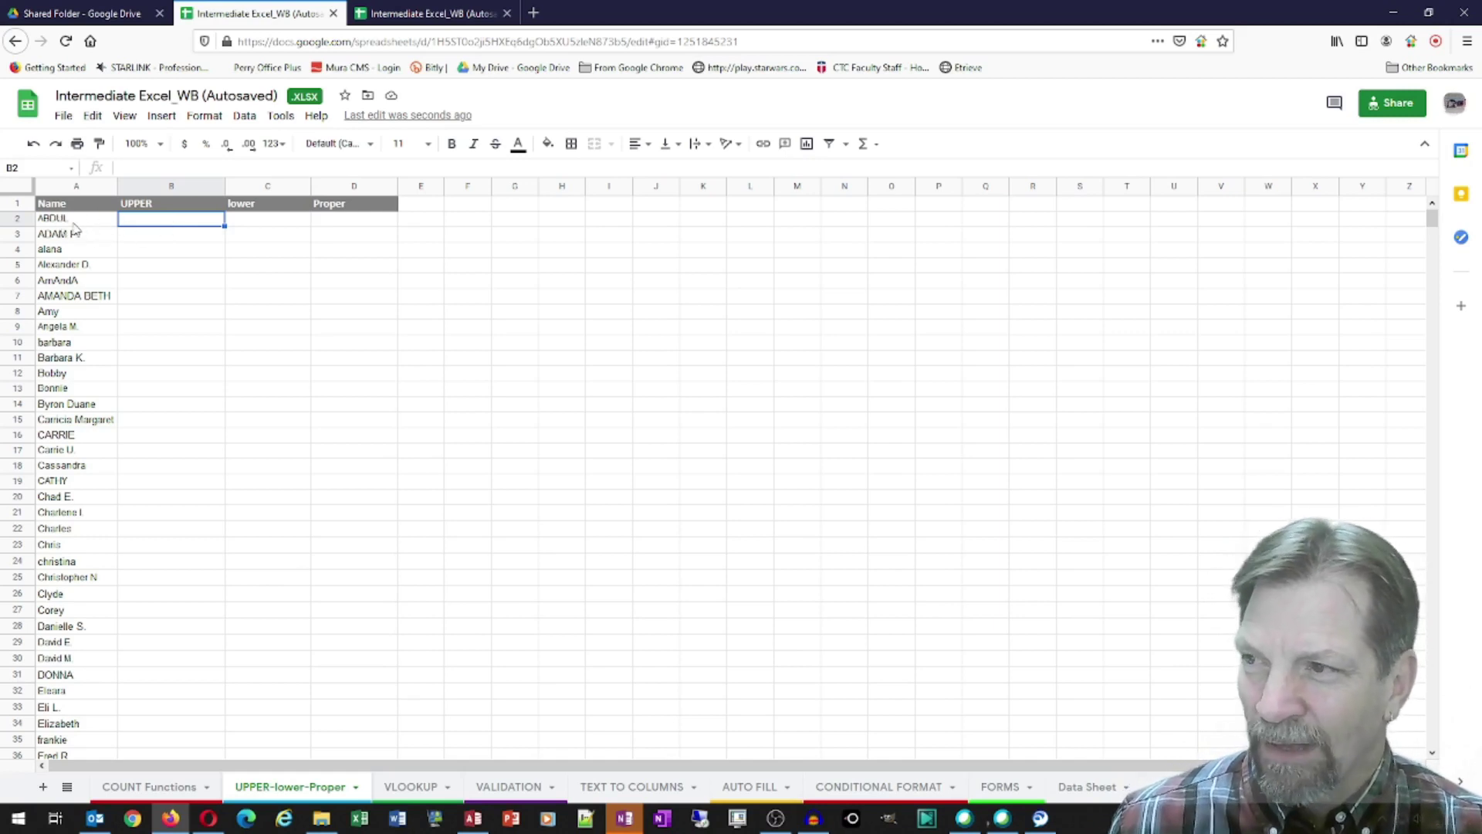
pyautogui.click(73, 222)
pyautogui.click(87, 239)
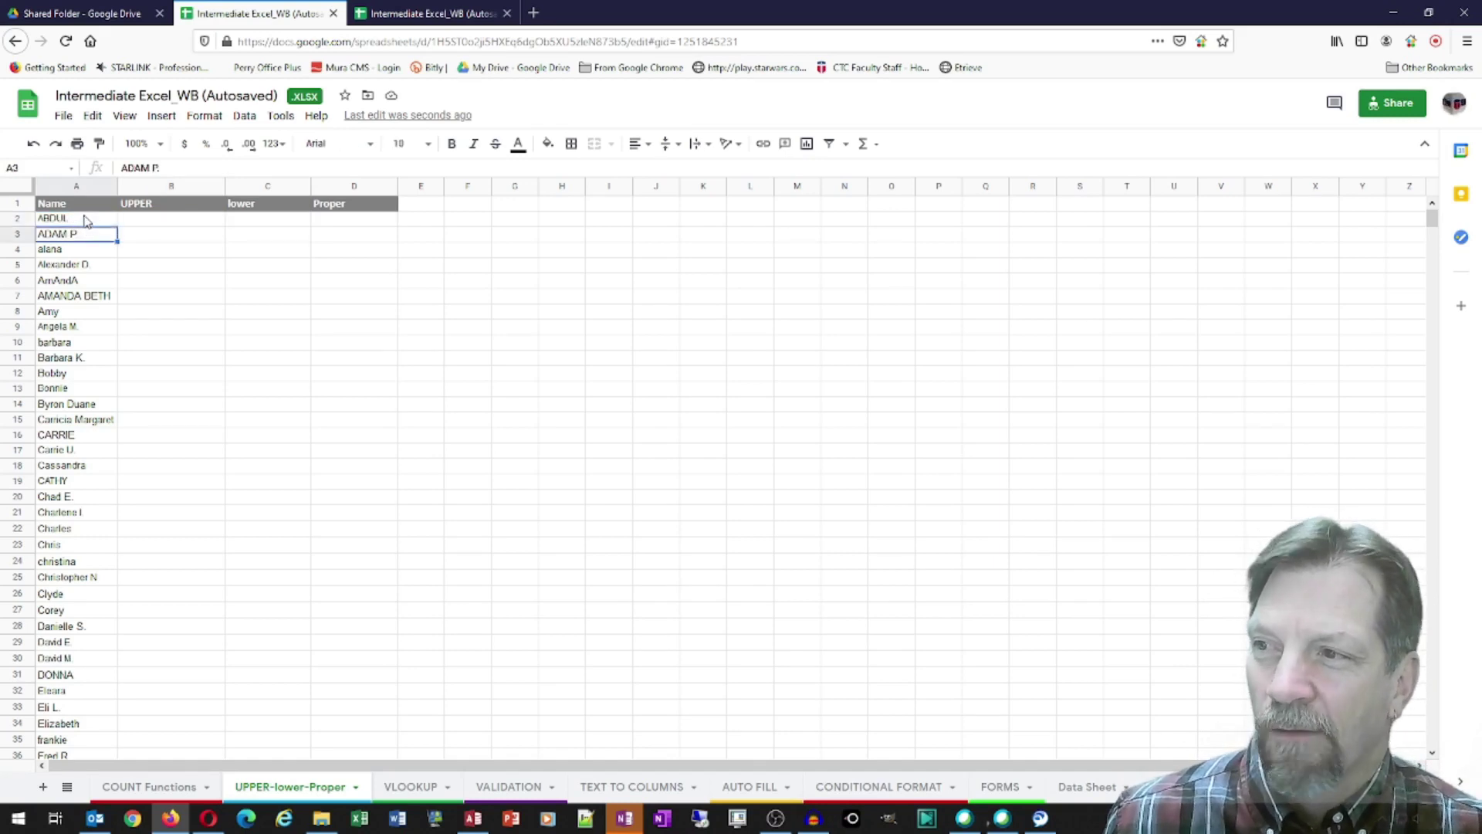
pyautogui.click(86, 220)
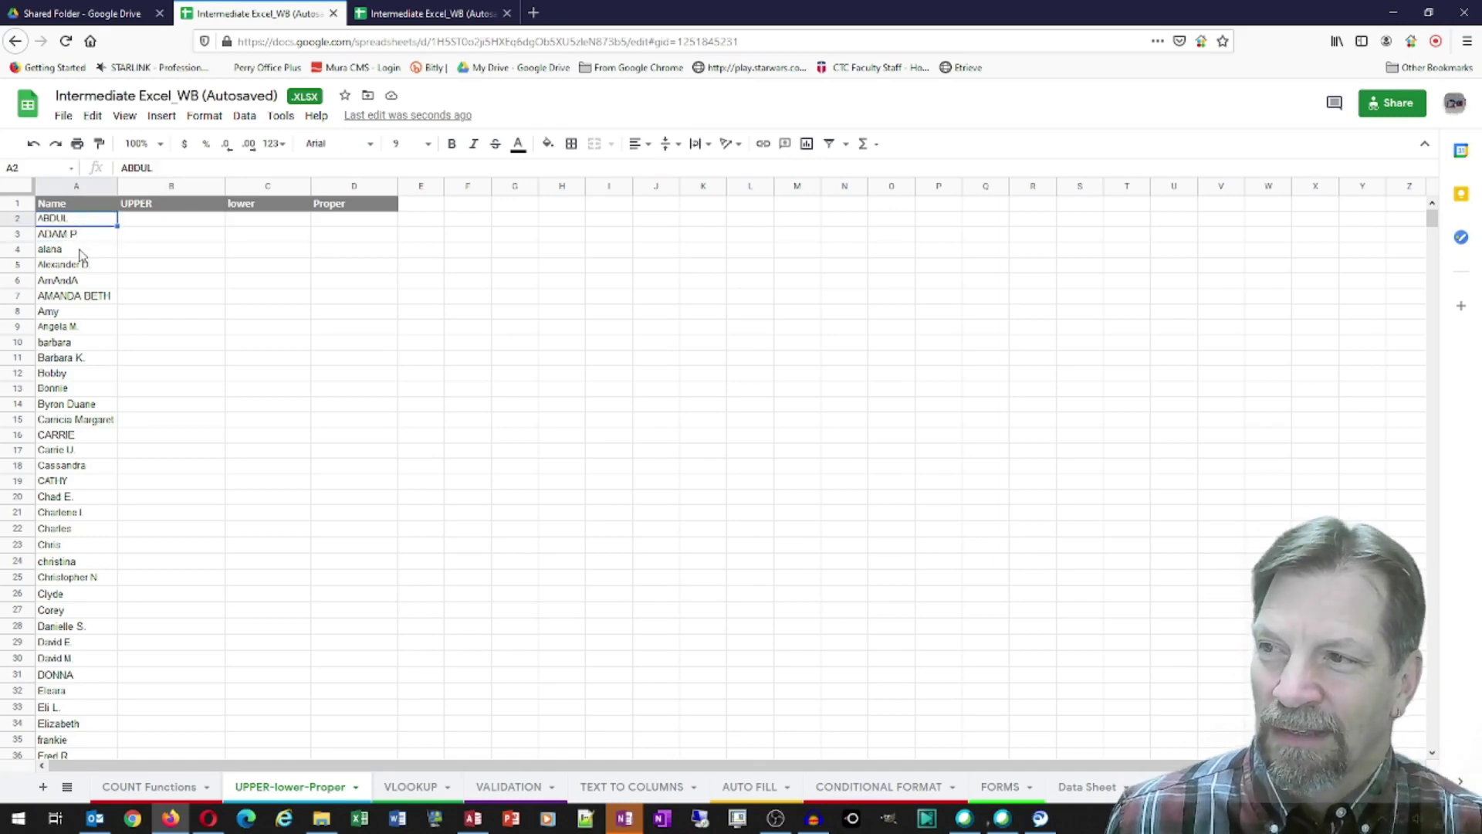
pyautogui.click(81, 251)
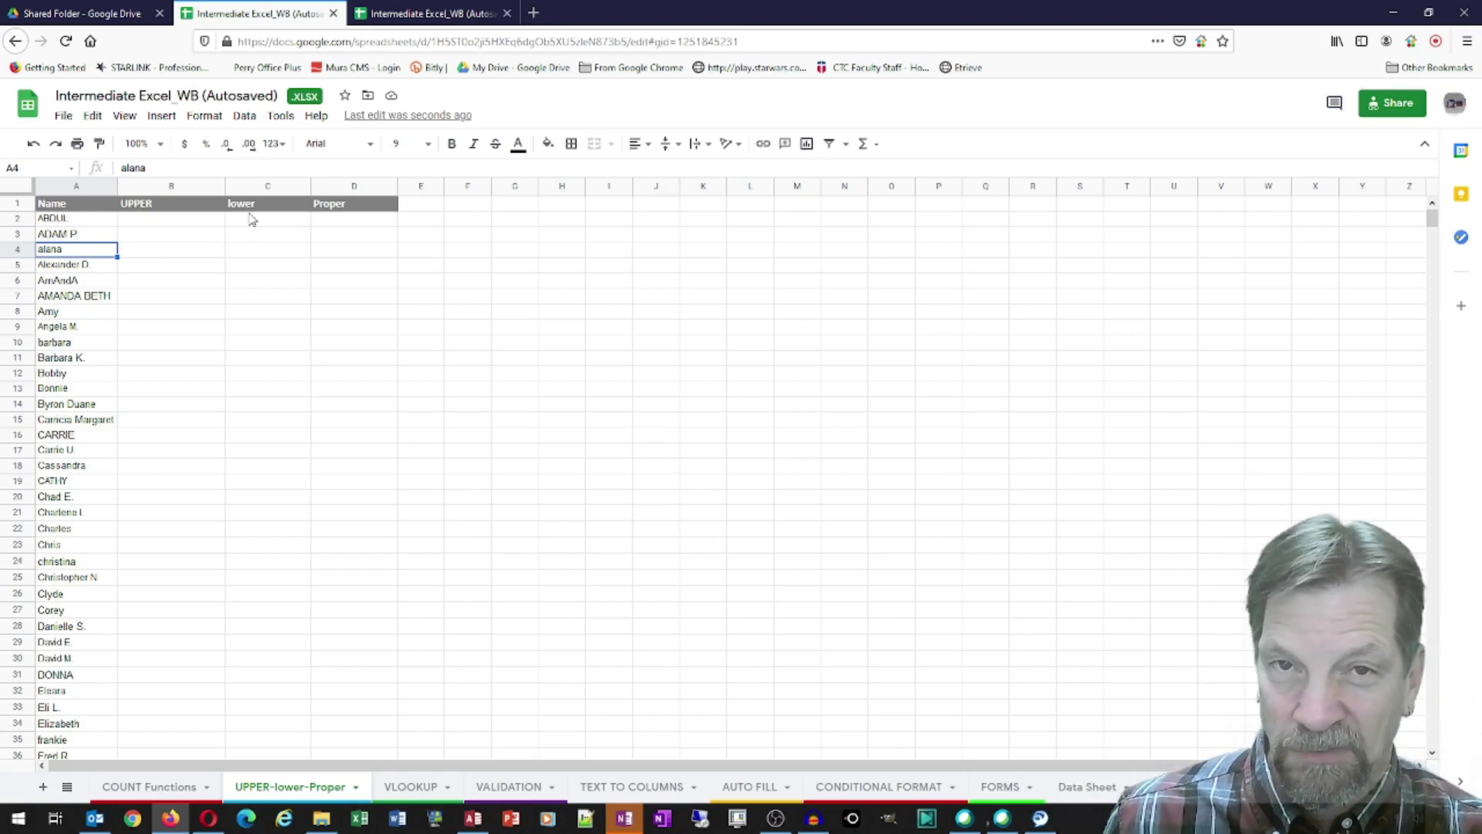
pyautogui.click(83, 223)
pyautogui.click(84, 236)
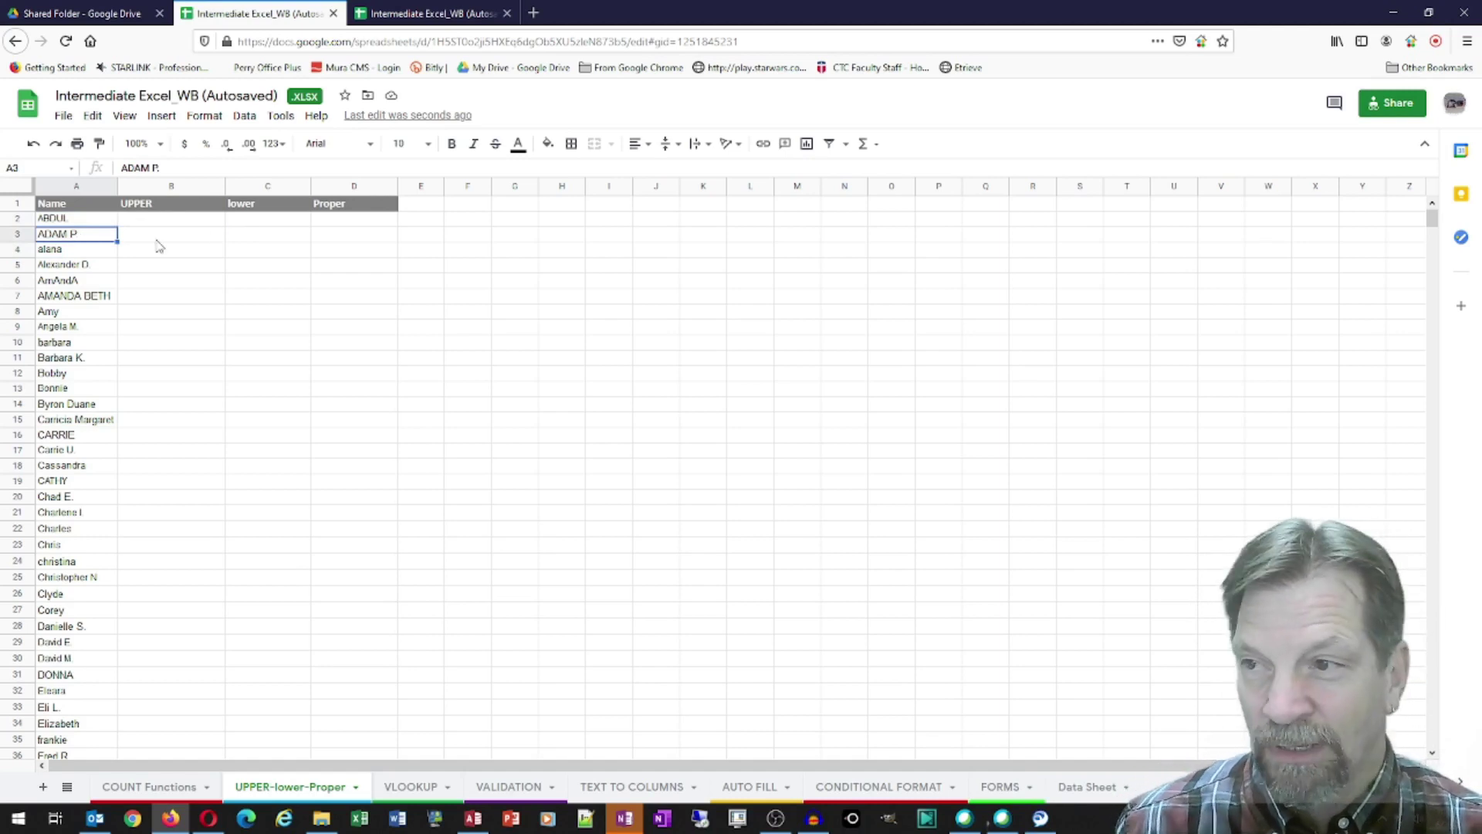
pyautogui.click(344, 222)
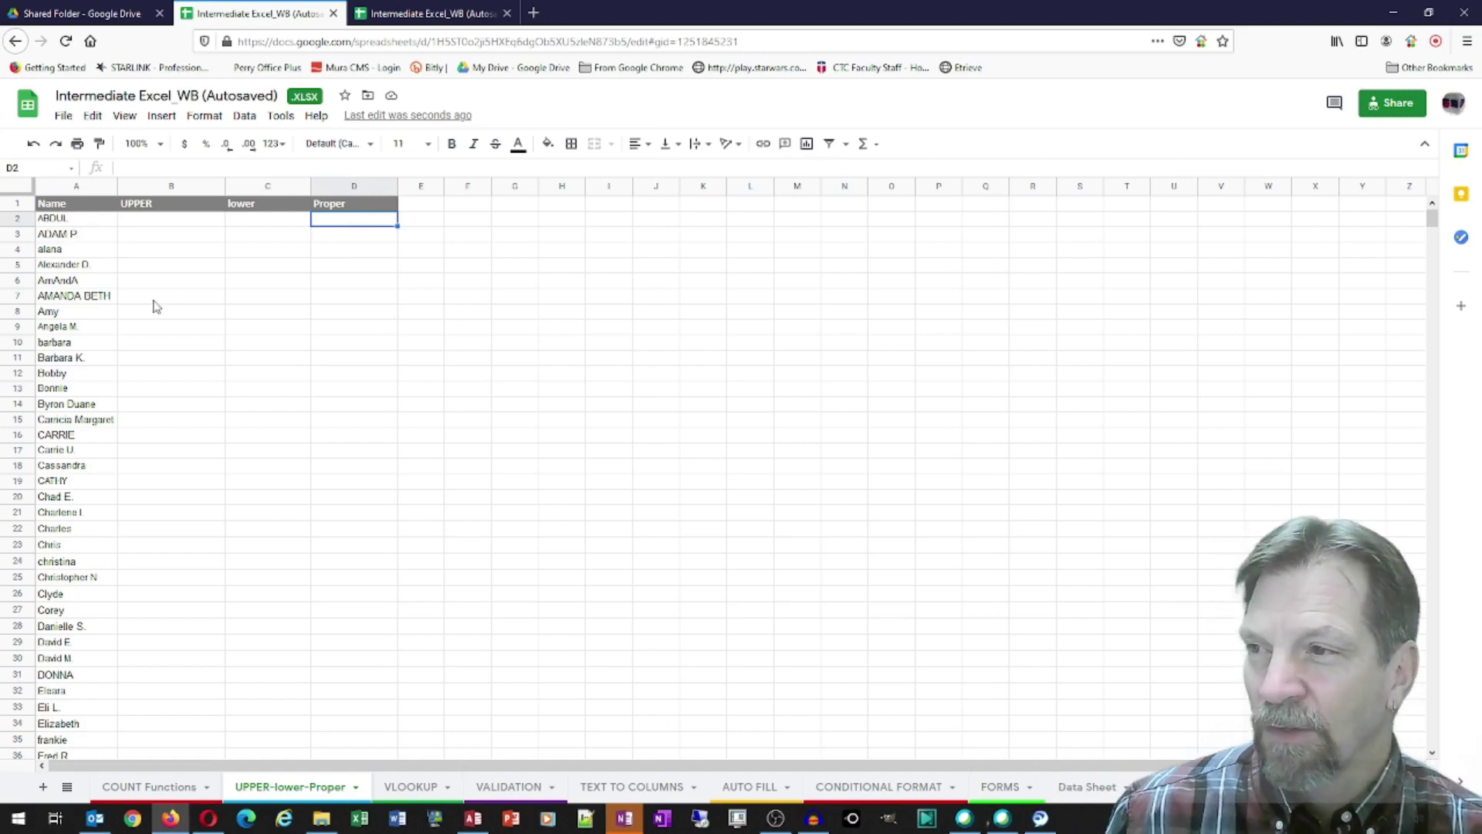
pyautogui.click(107, 266)
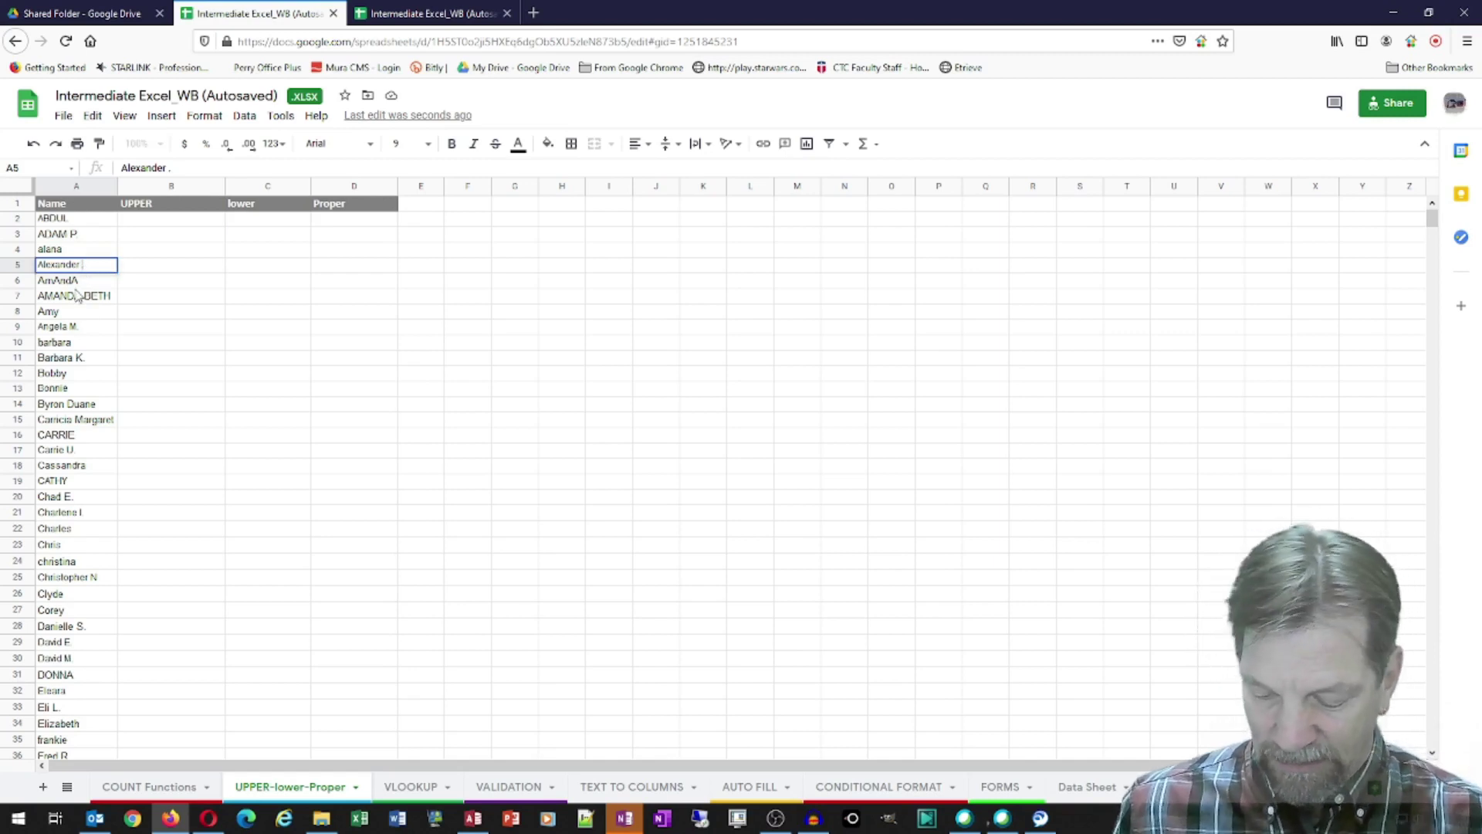
pyautogui.write('d')
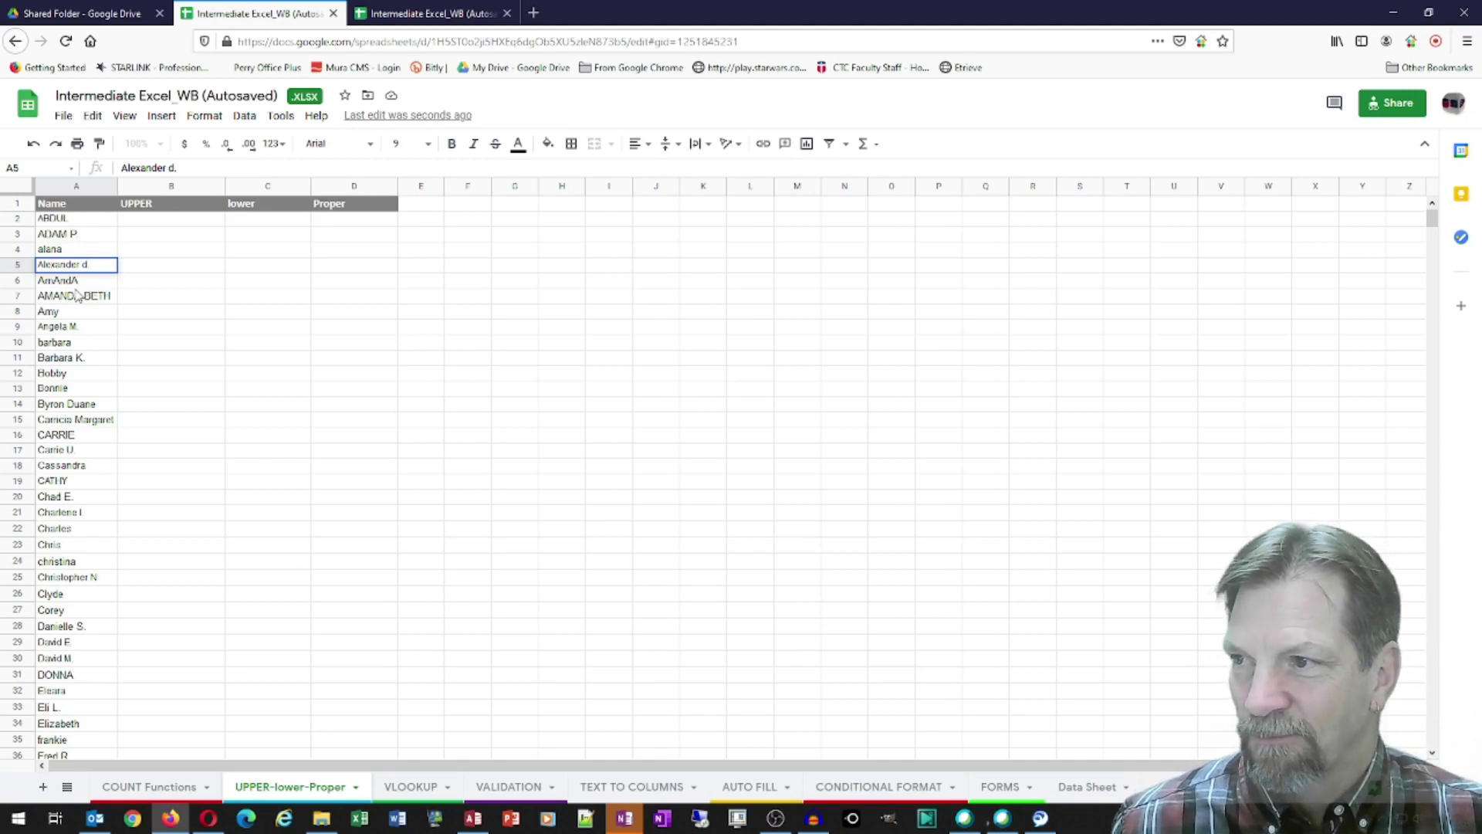
pyautogui.press('Return')
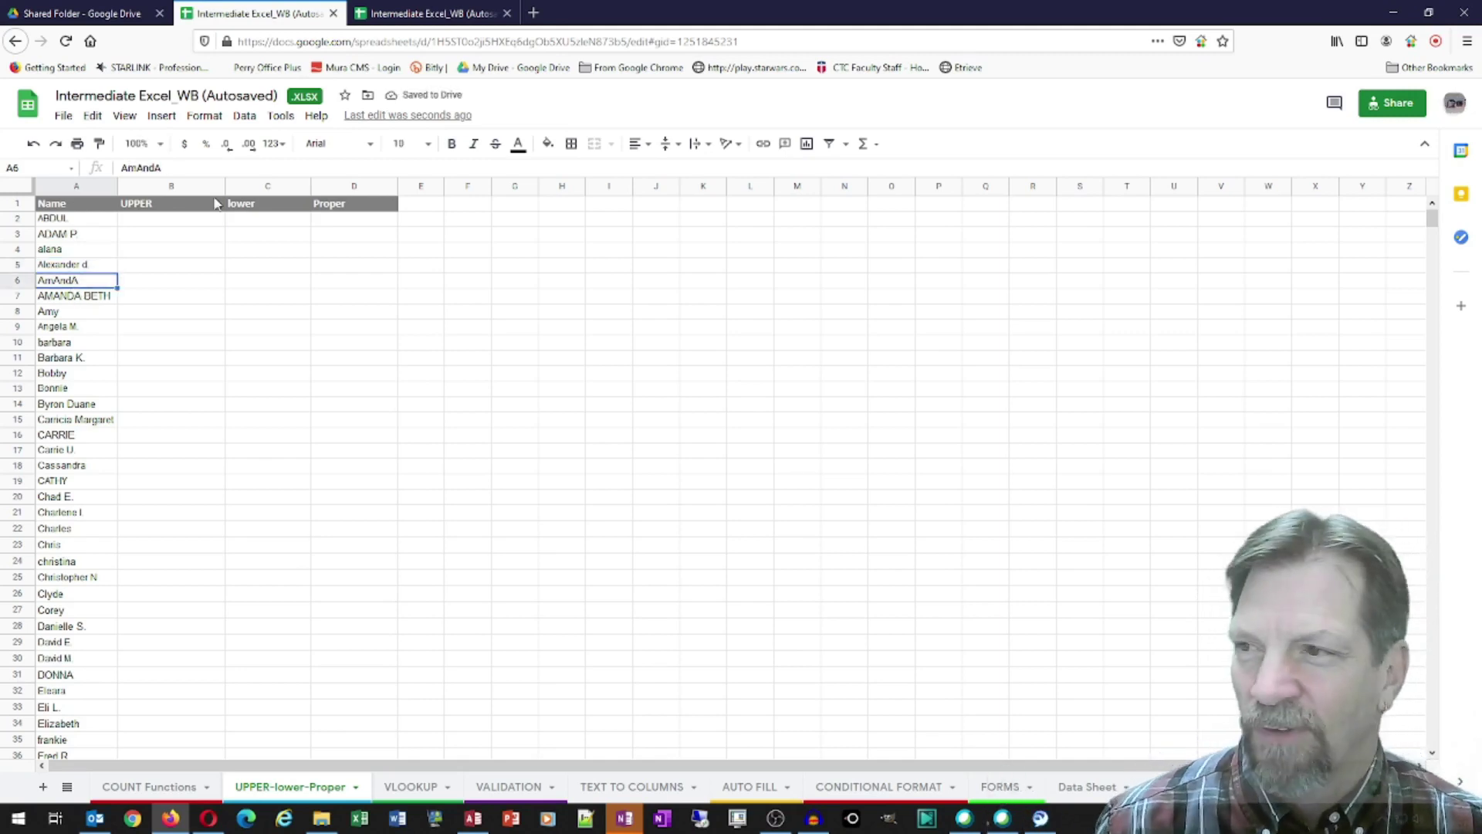
pyautogui.click(154, 222)
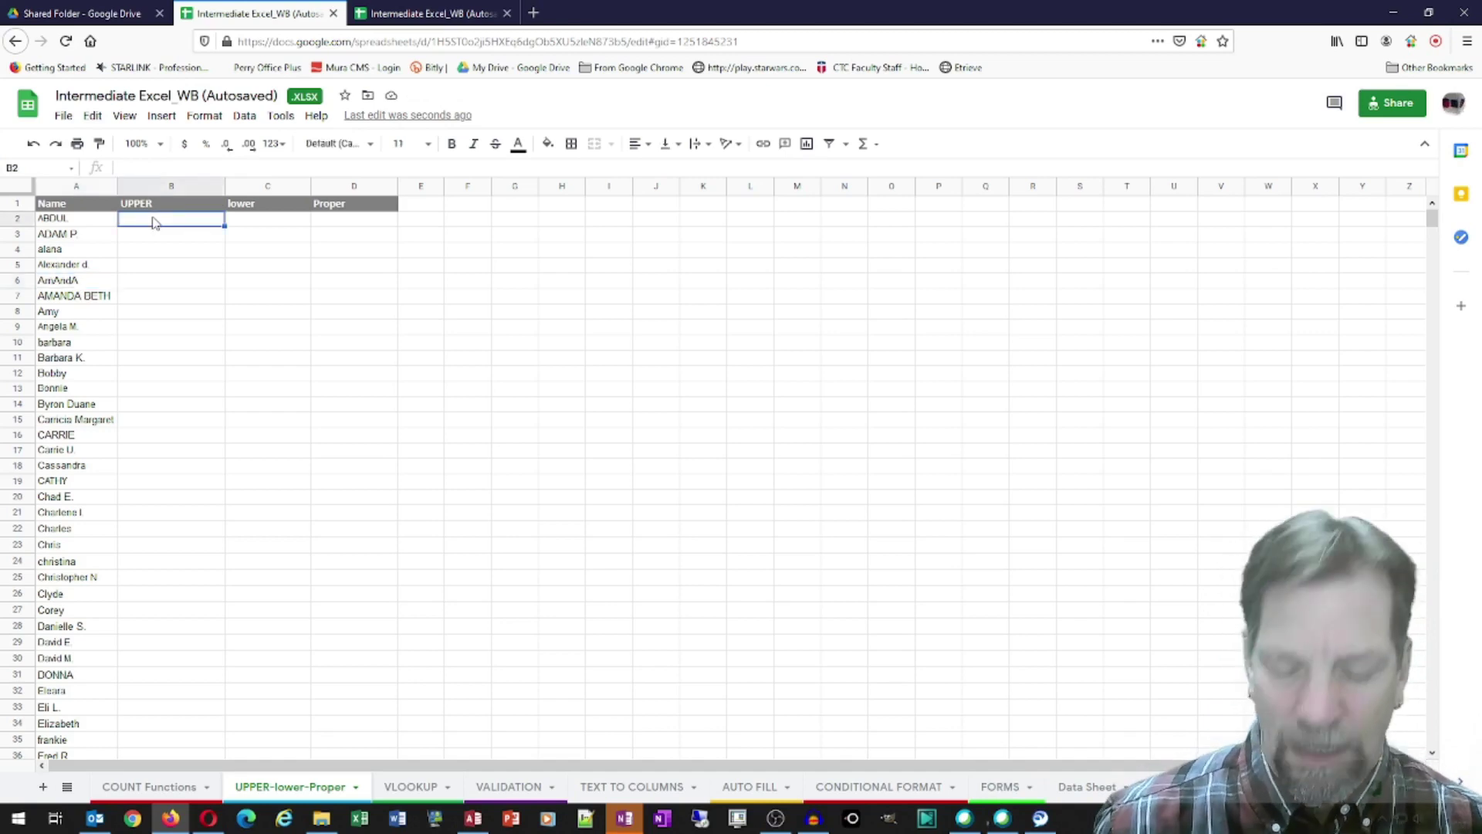
# - Enter =UPPER(A2) in B2 and accept the suggested autofill down column B
pyautogui.write('=')
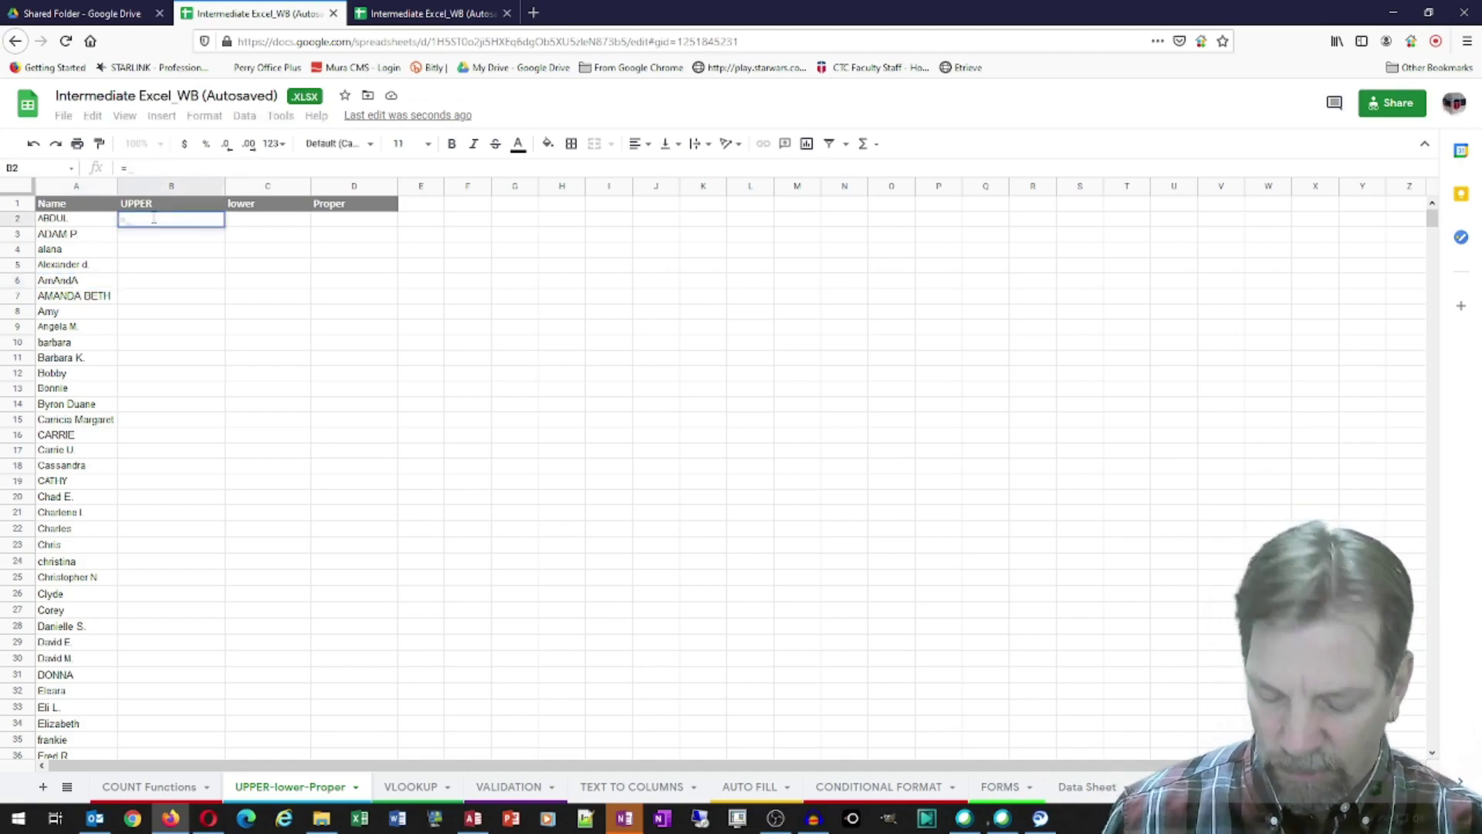
pyautogui.write('upp')
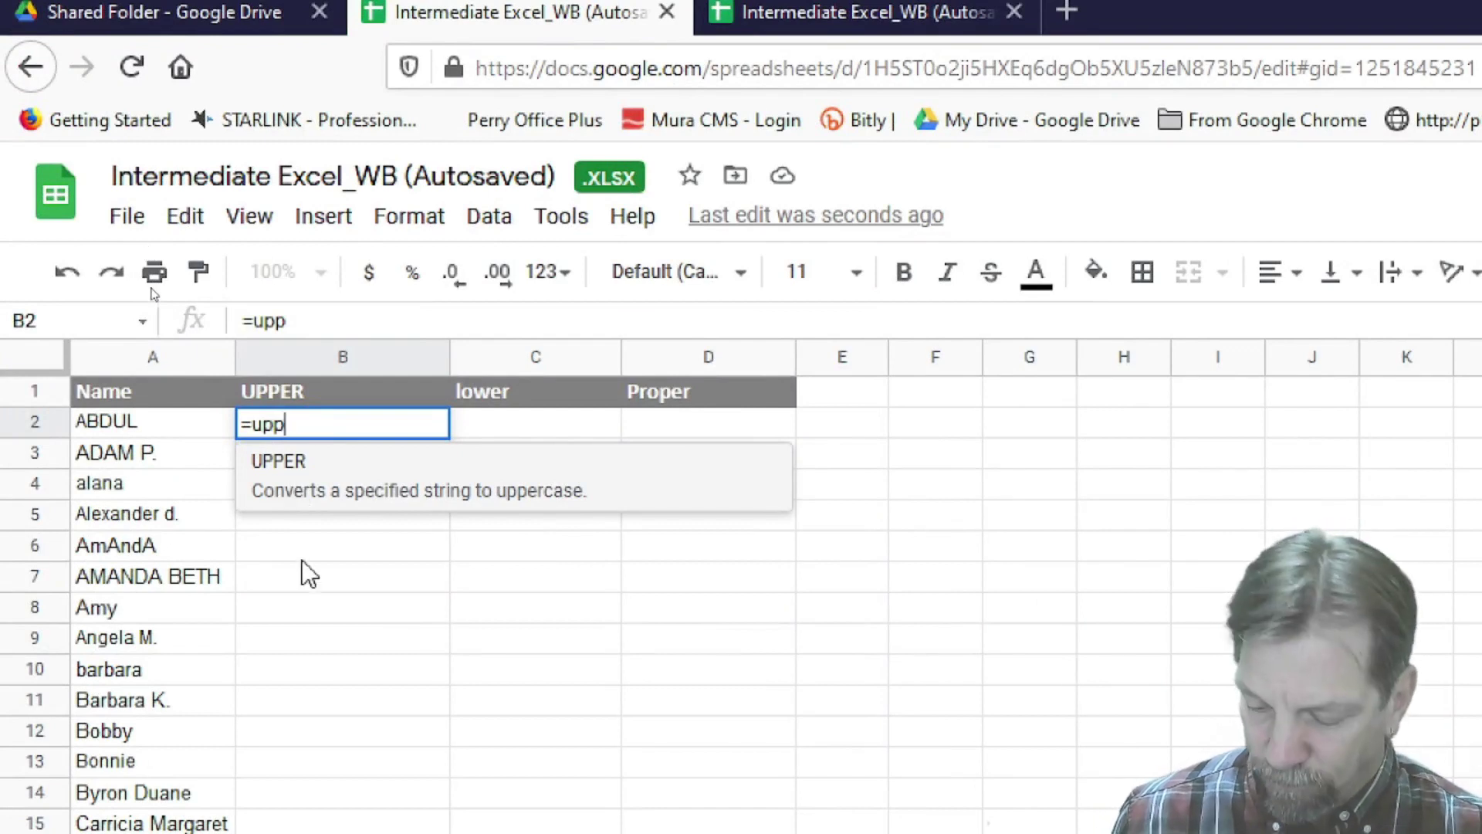
pyautogui.press('Tab')
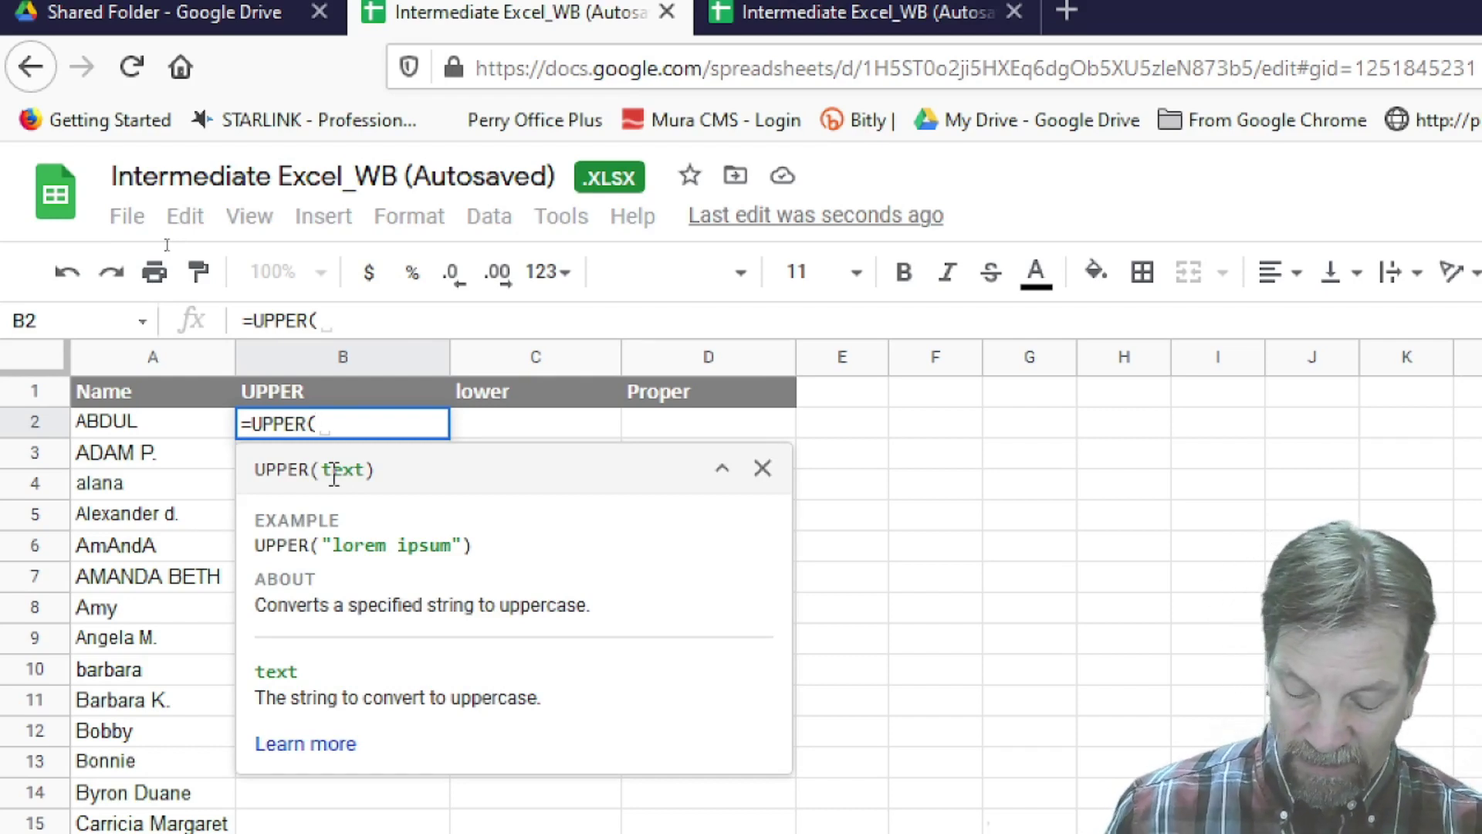
pyautogui.write('a2')
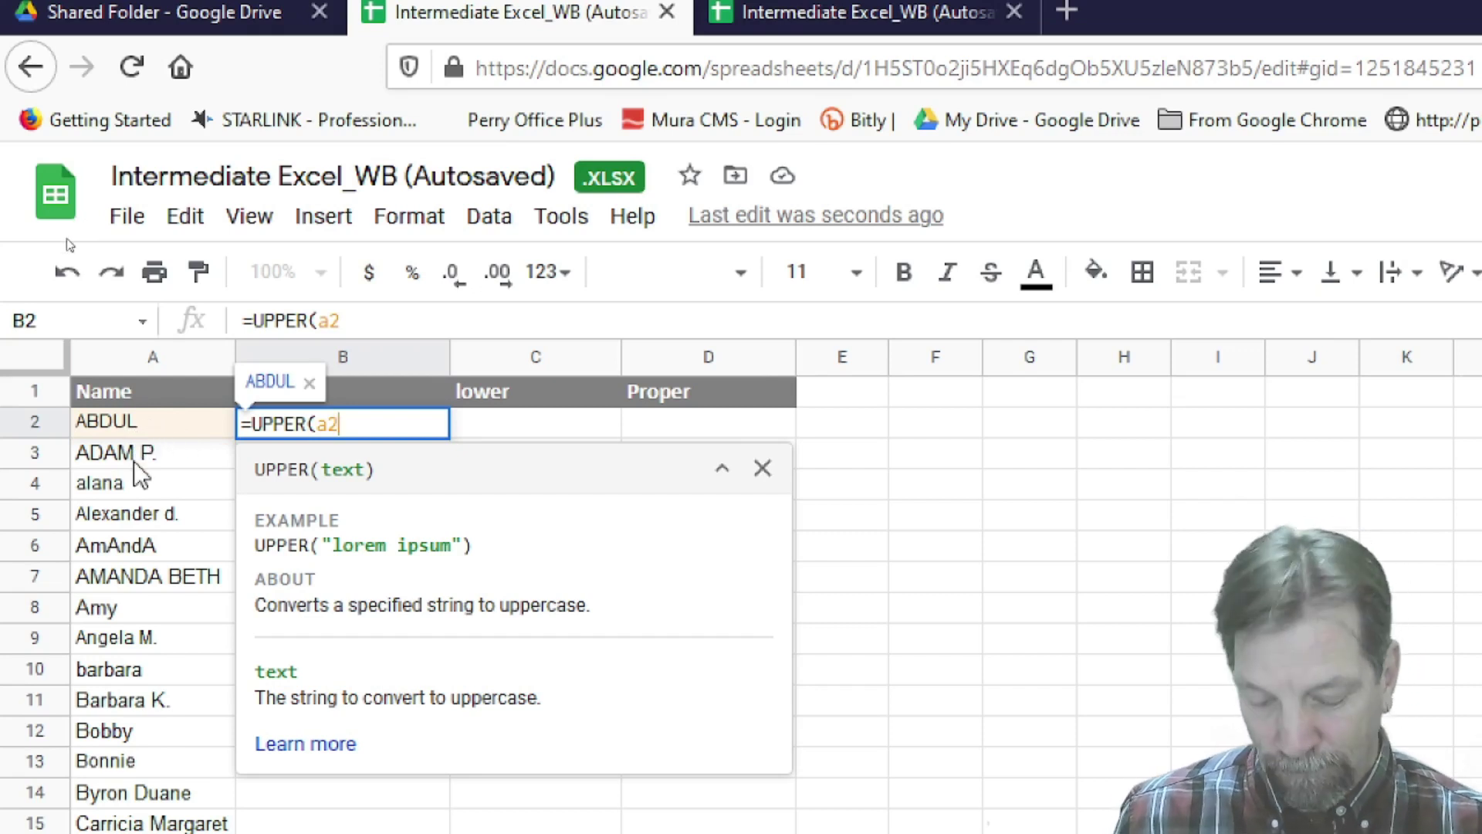
pyautogui.write(')')
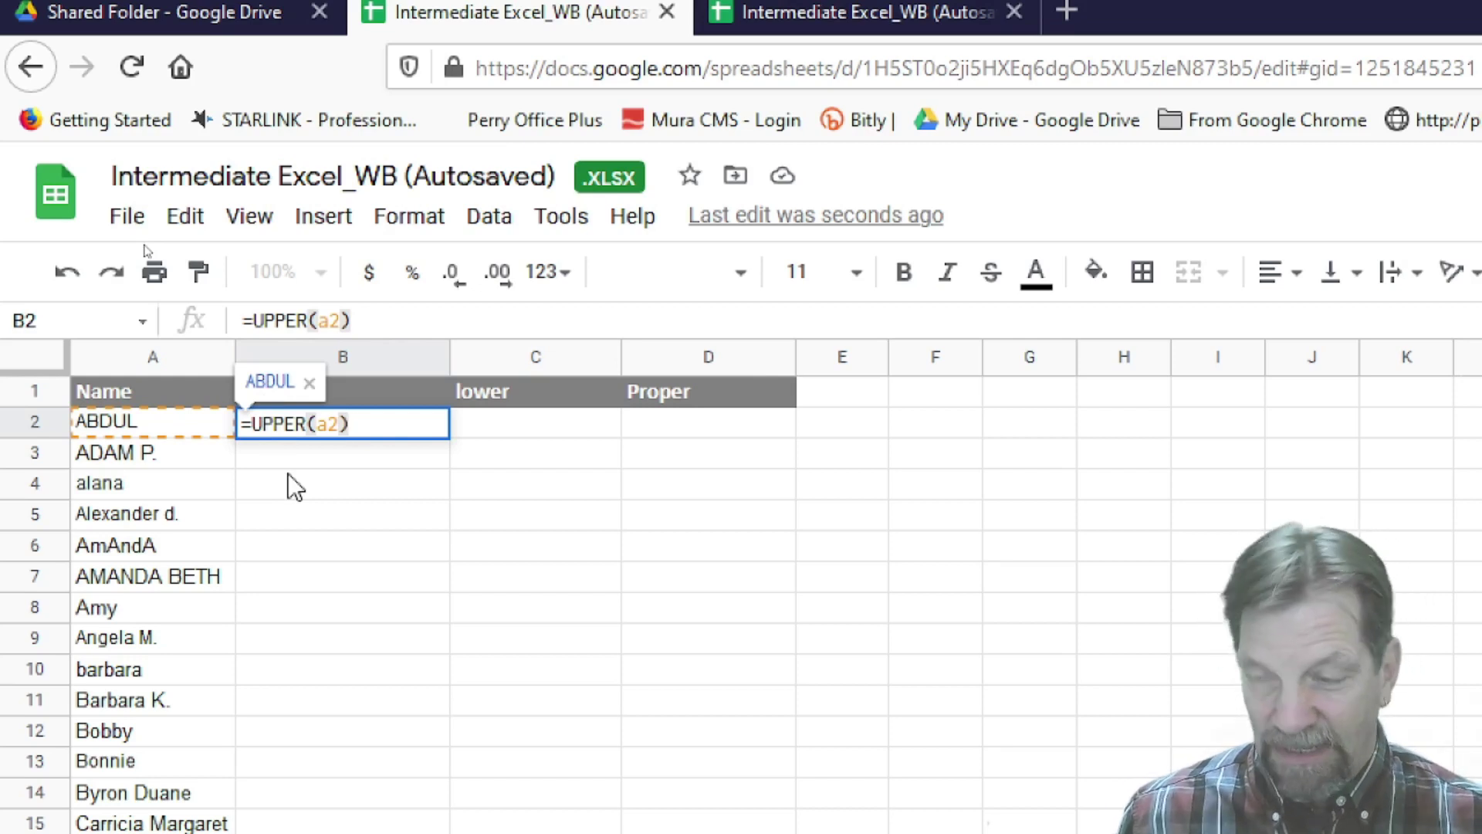
pyautogui.press('Return')
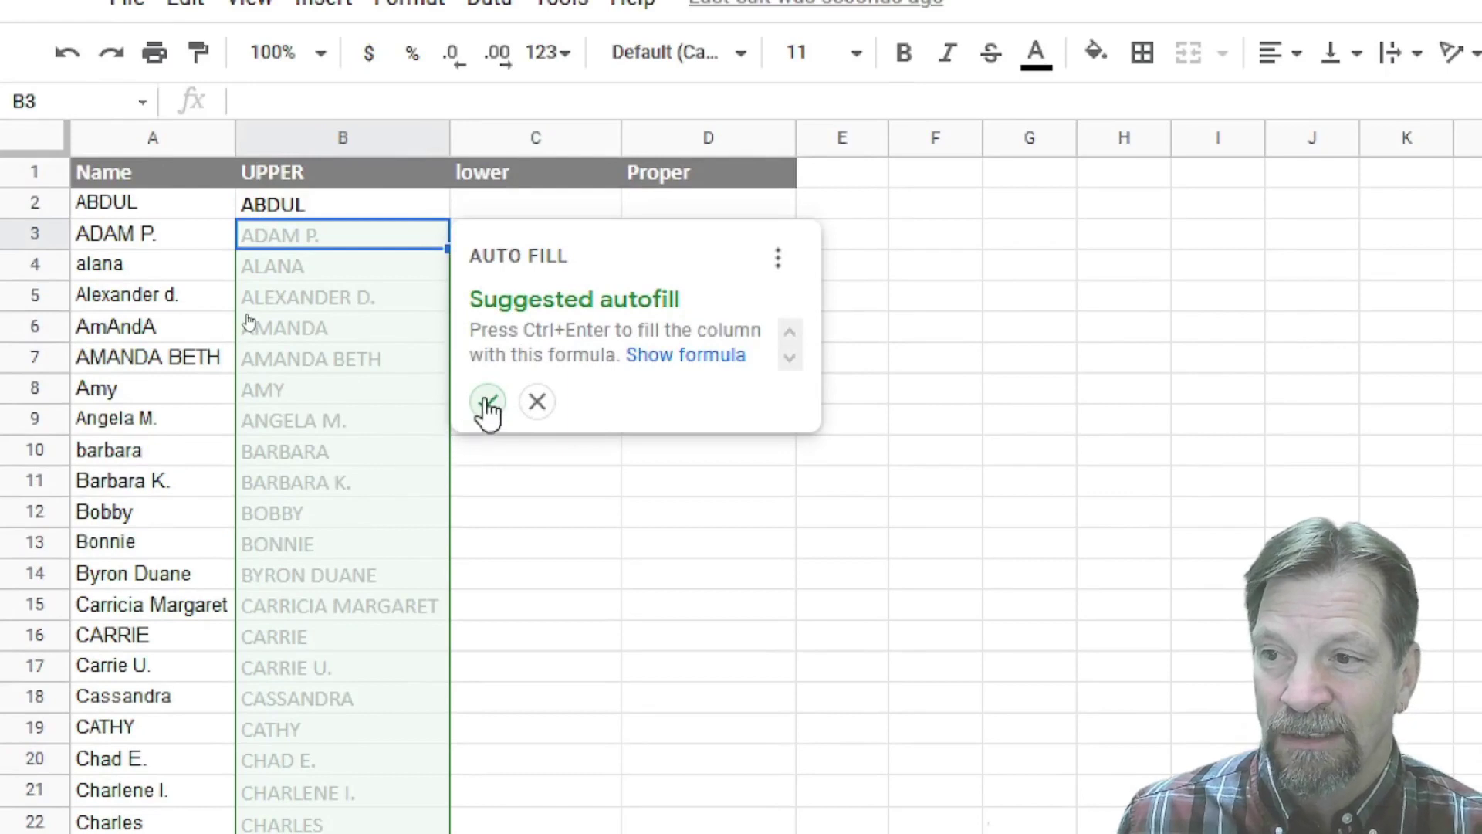
pyautogui.click(488, 403)
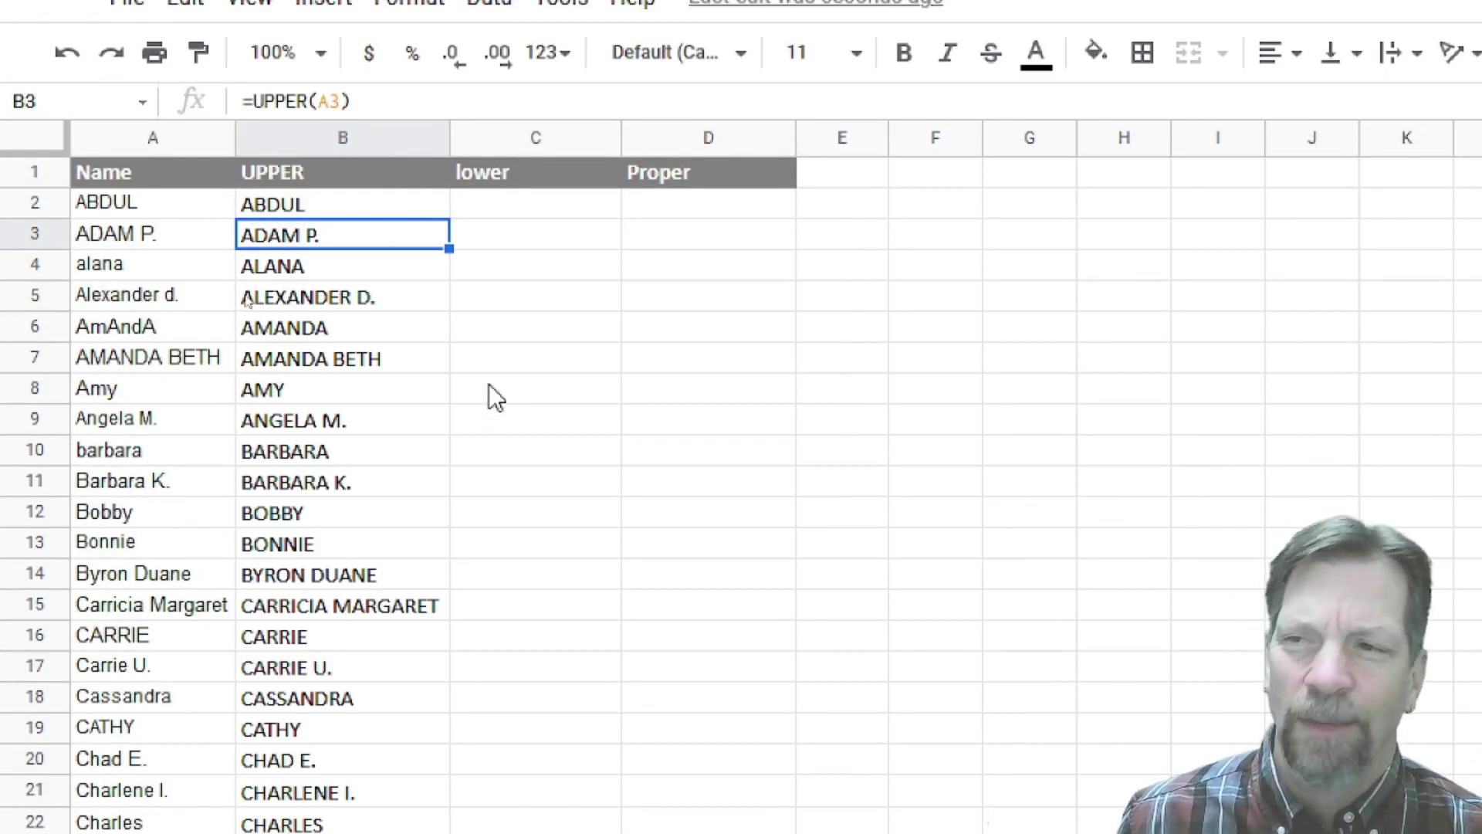
# - Enter =LOWER(A2) in C2 and autofill it down column C through row 101
pyautogui.click(503, 206)
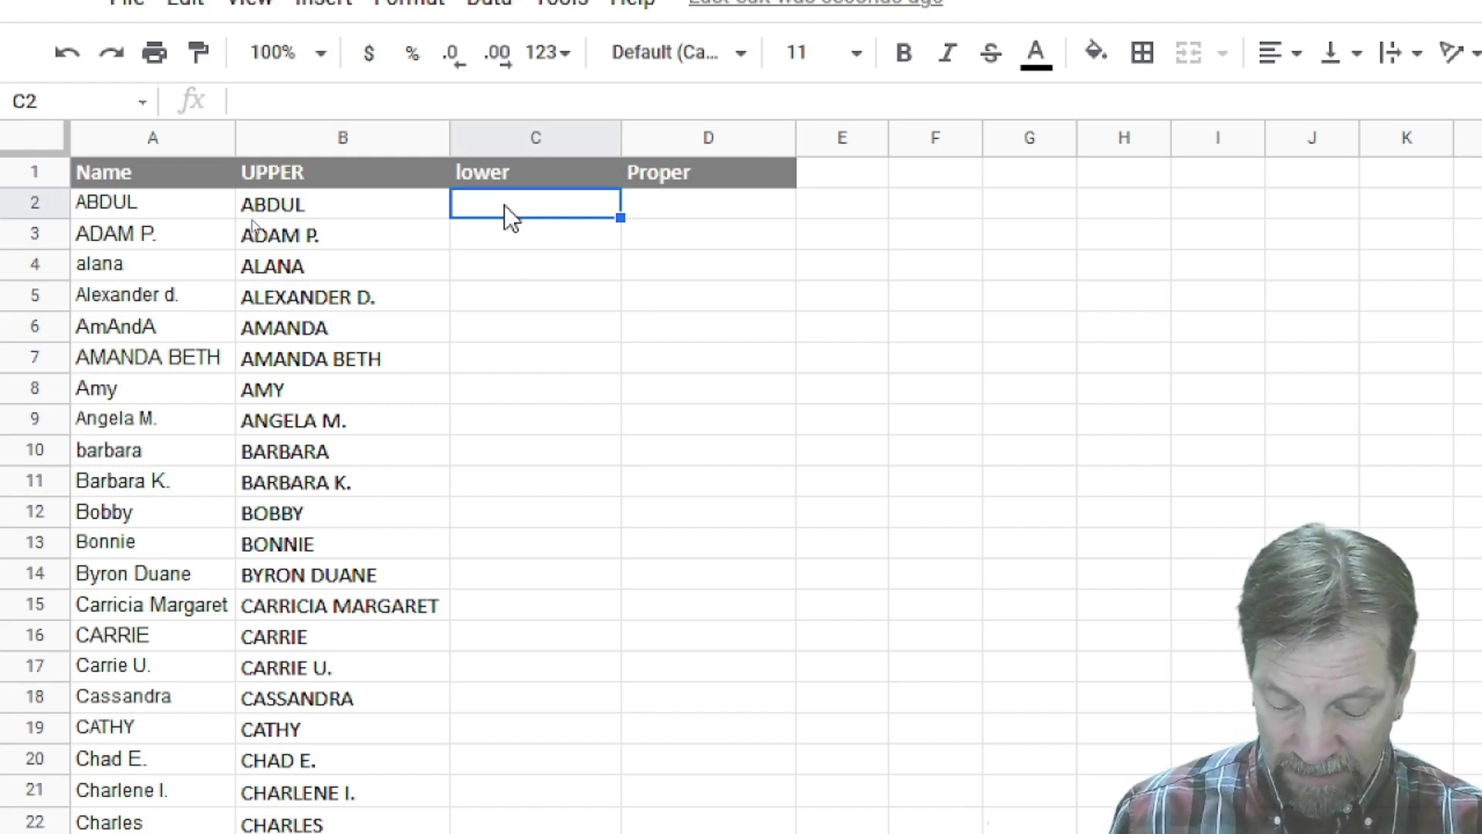
pyautogui.write('=low')
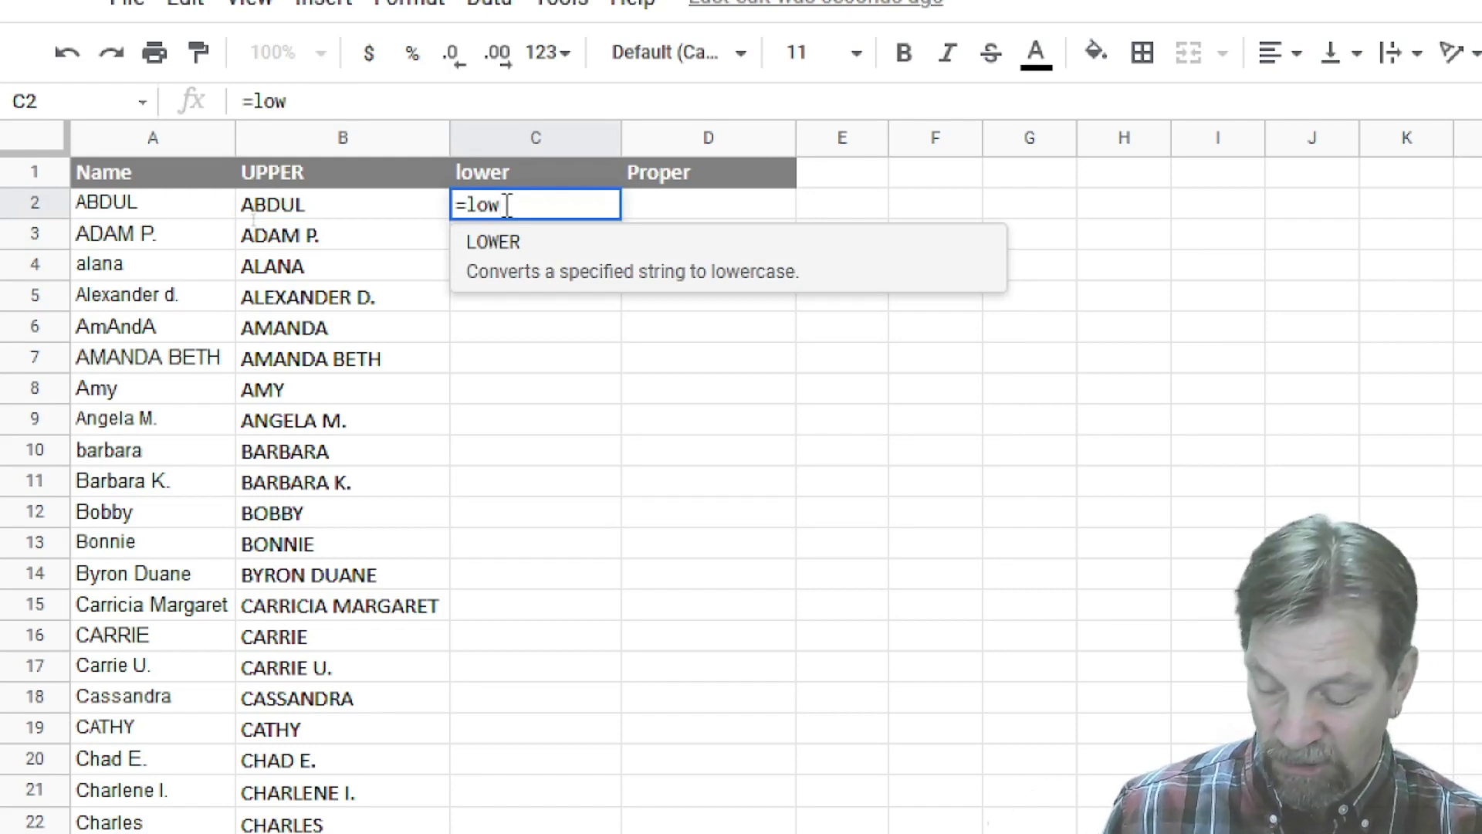
pyautogui.press('Tab')
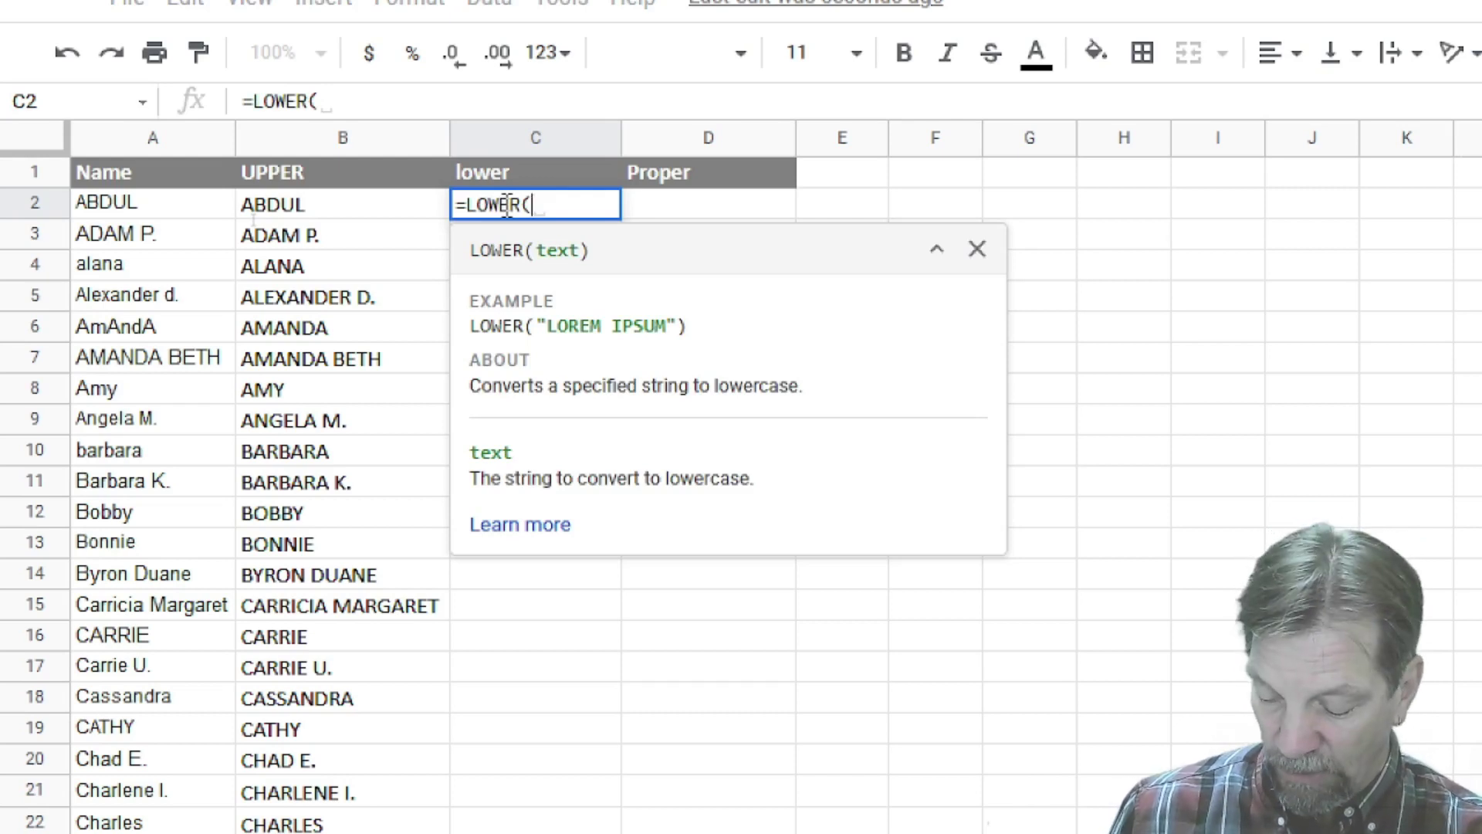
pyautogui.write('a2')
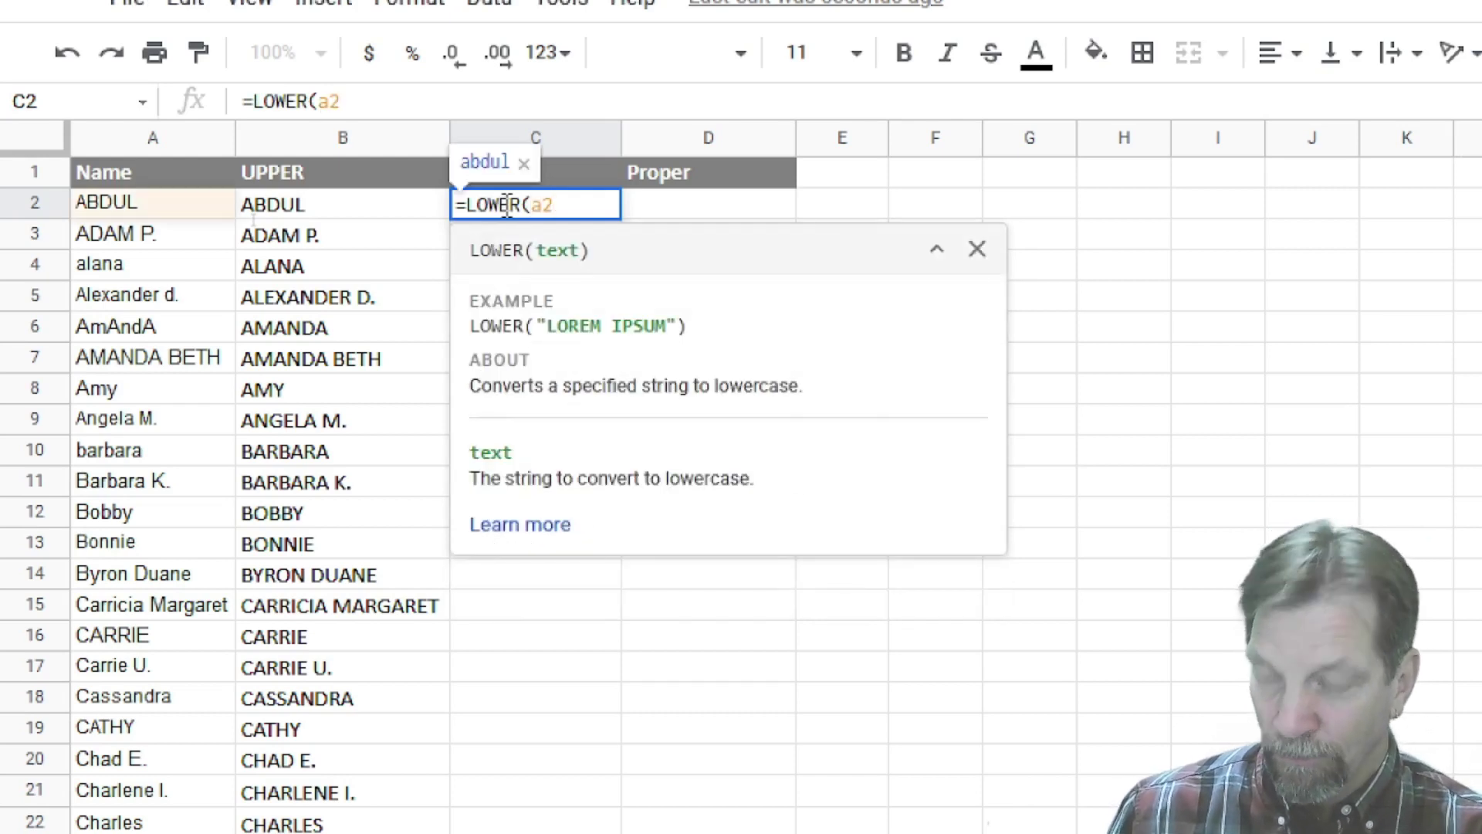
pyautogui.write(')')
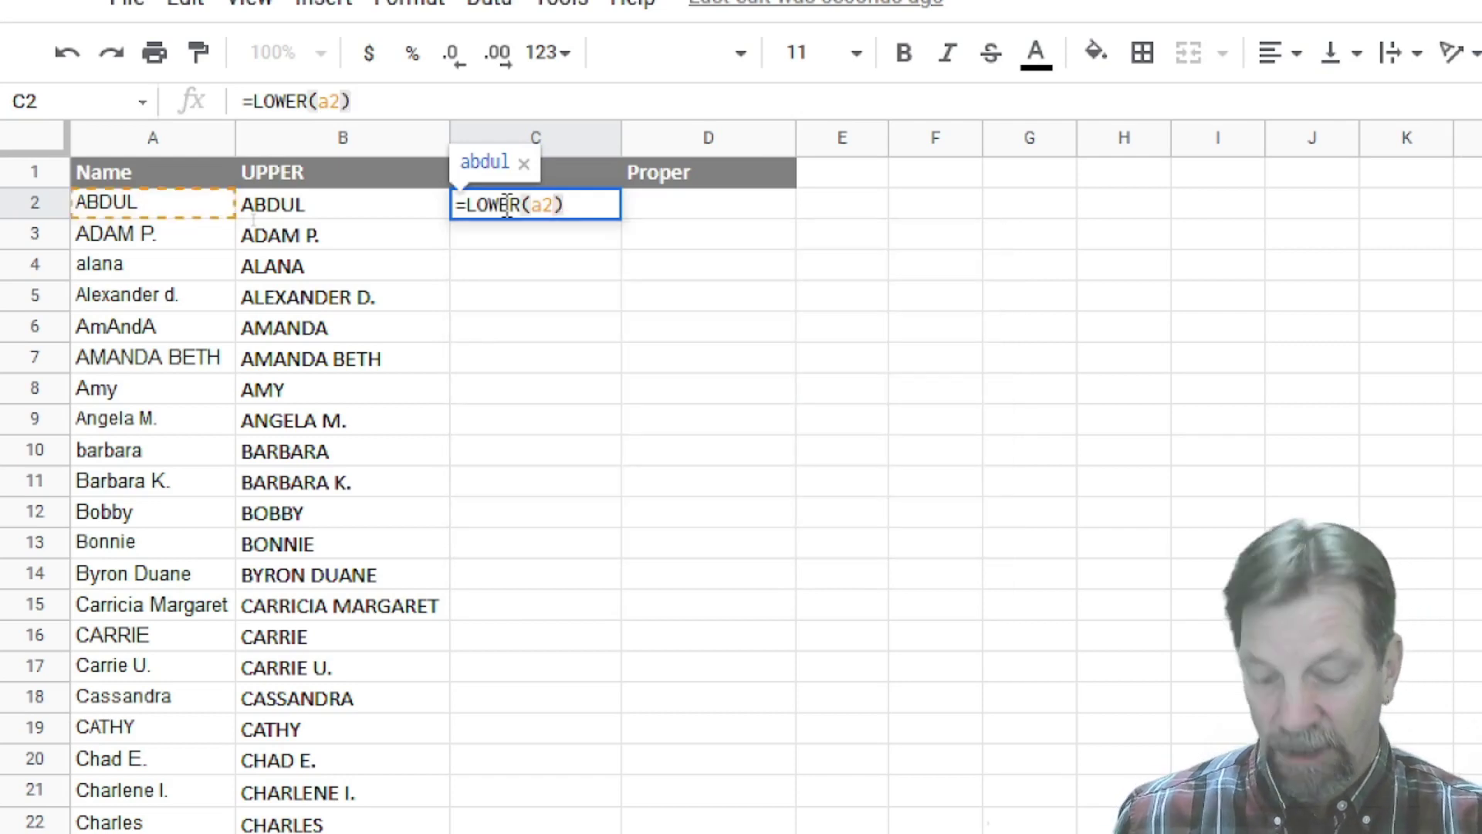
pyautogui.press('Return')
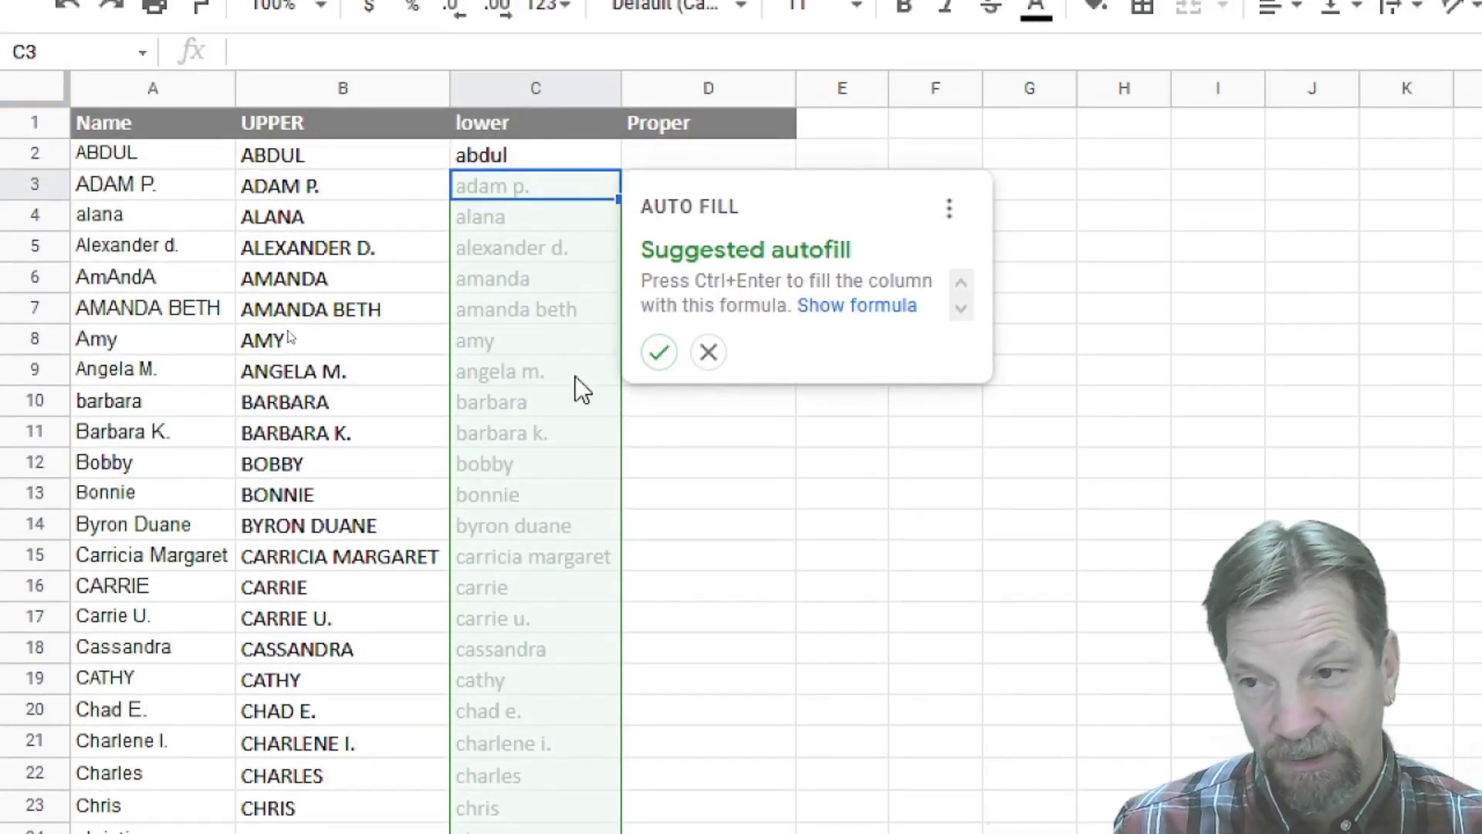
pyautogui.click(659, 357)
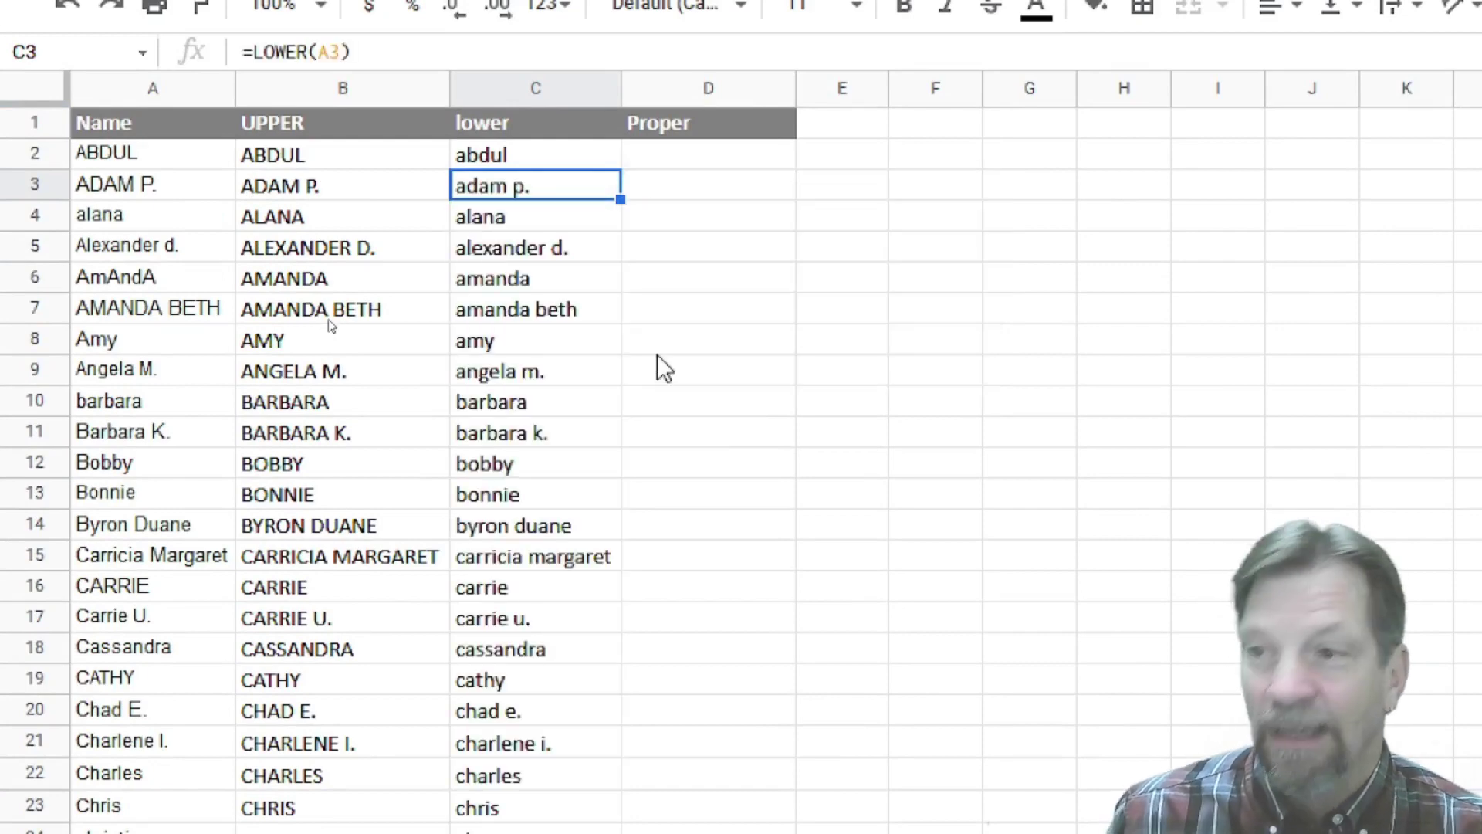
pyautogui.scroll(-20, 658, 357)
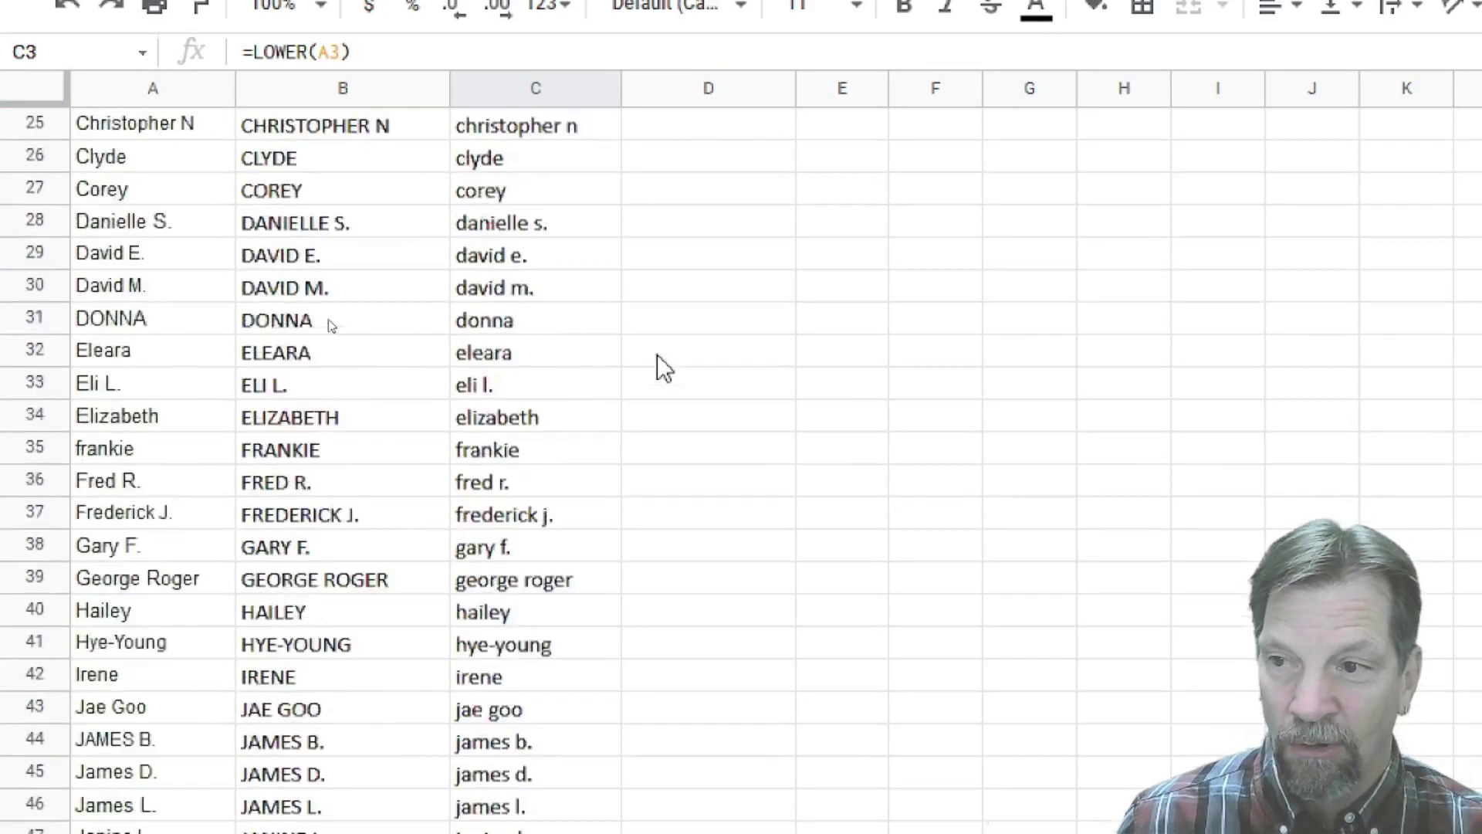
pyautogui.scroll(6, 657, 356)
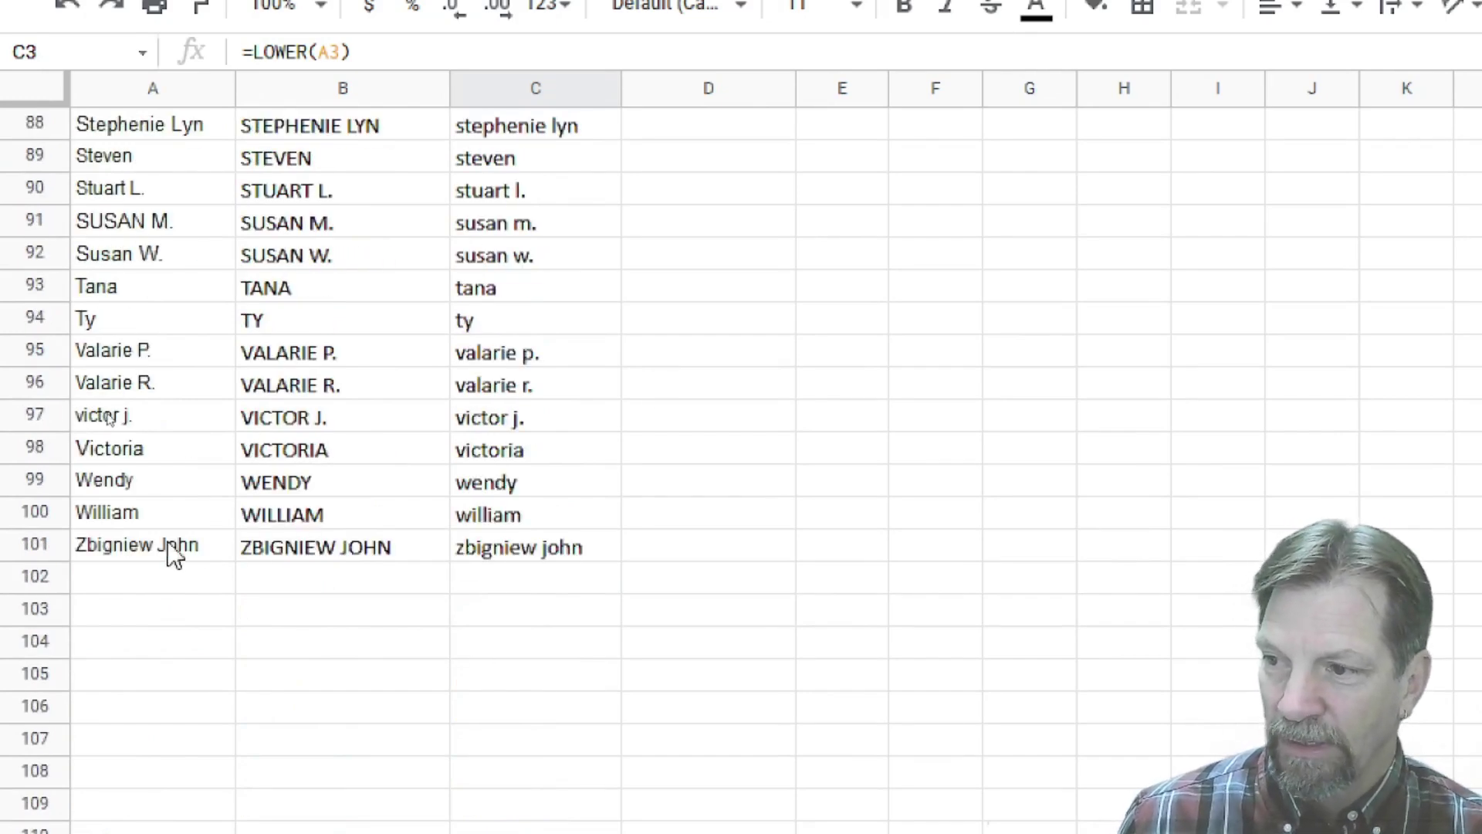
pyautogui.scroll(20, 570, 552)
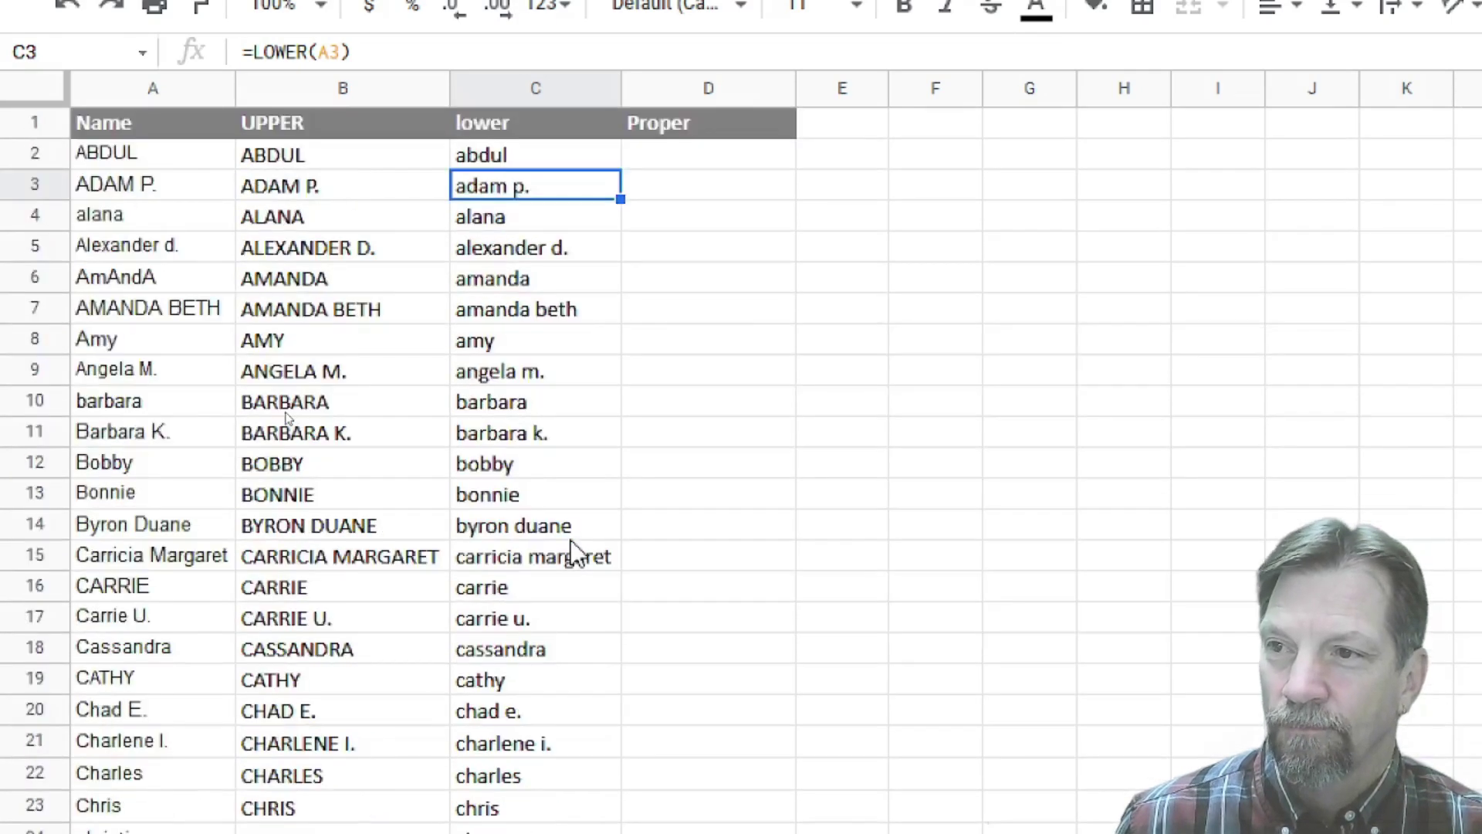
# - Enter =PROPER(A2) in D2 and accept the suggested autofill down column D
pyautogui.click(696, 156)
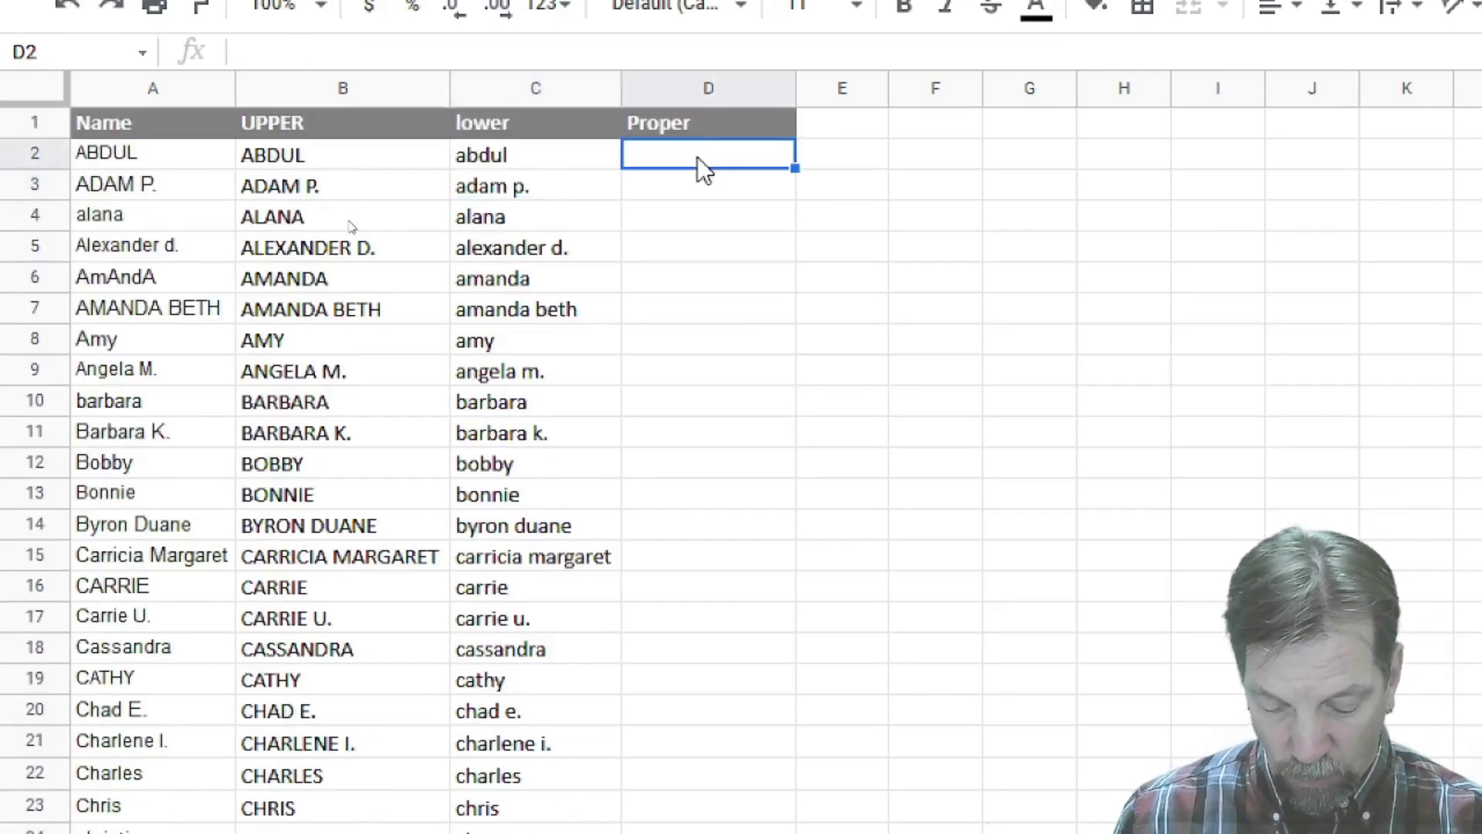
pyautogui.write('=')
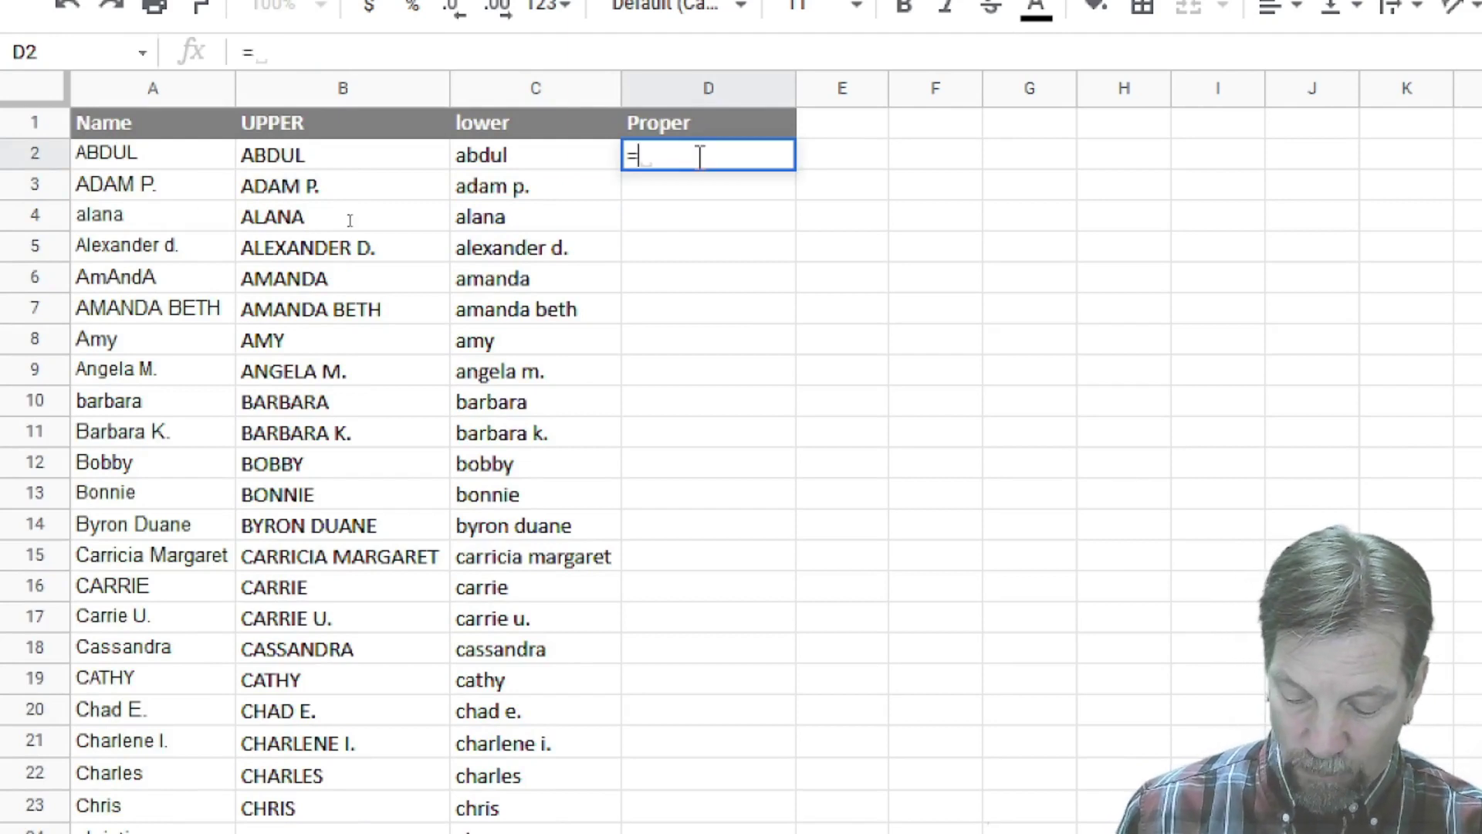
pyautogui.write('prop')
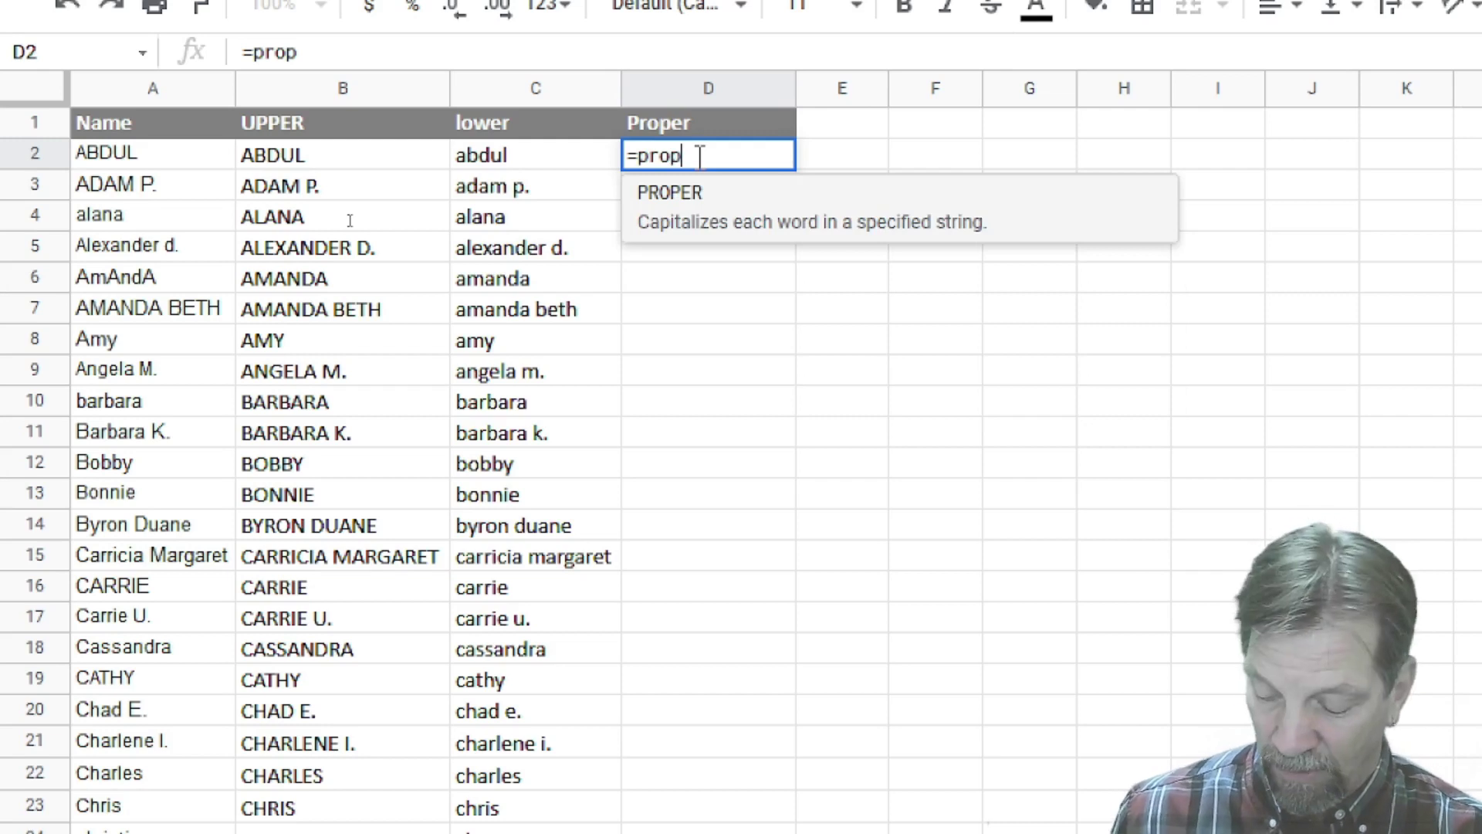
pyautogui.press('Tab')
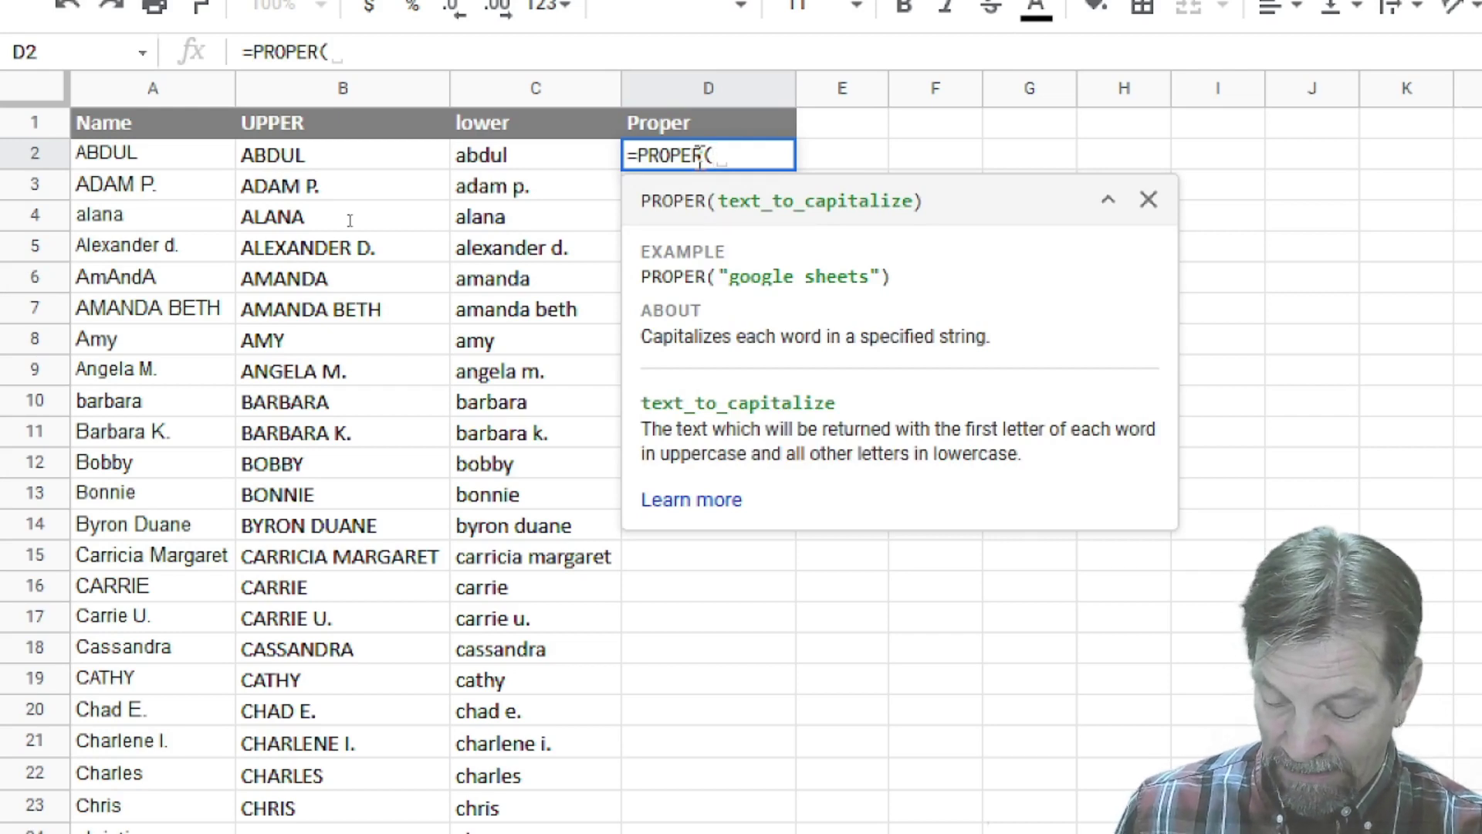
pyautogui.write('a2)')
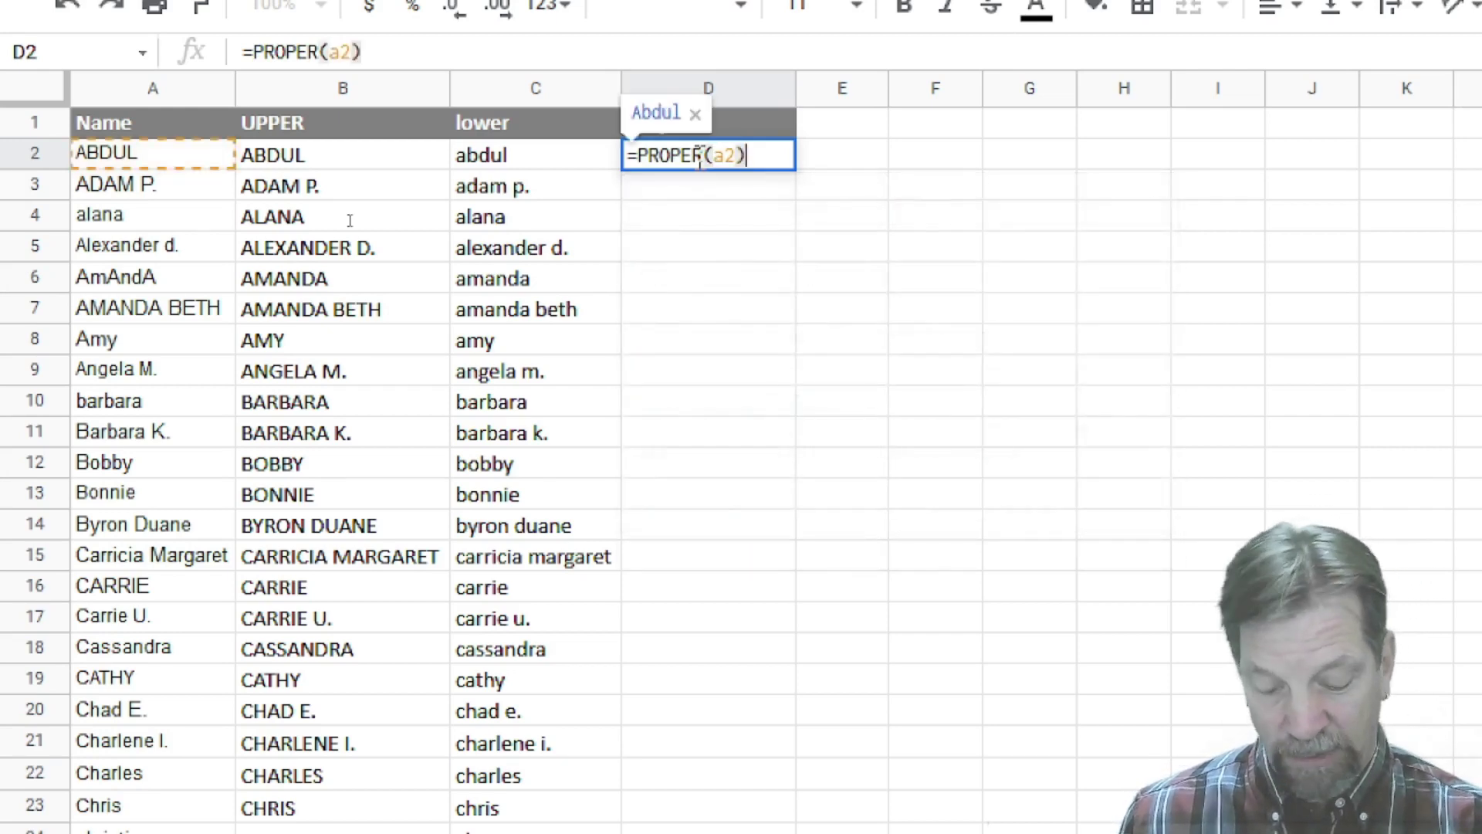
pyautogui.press('Return')
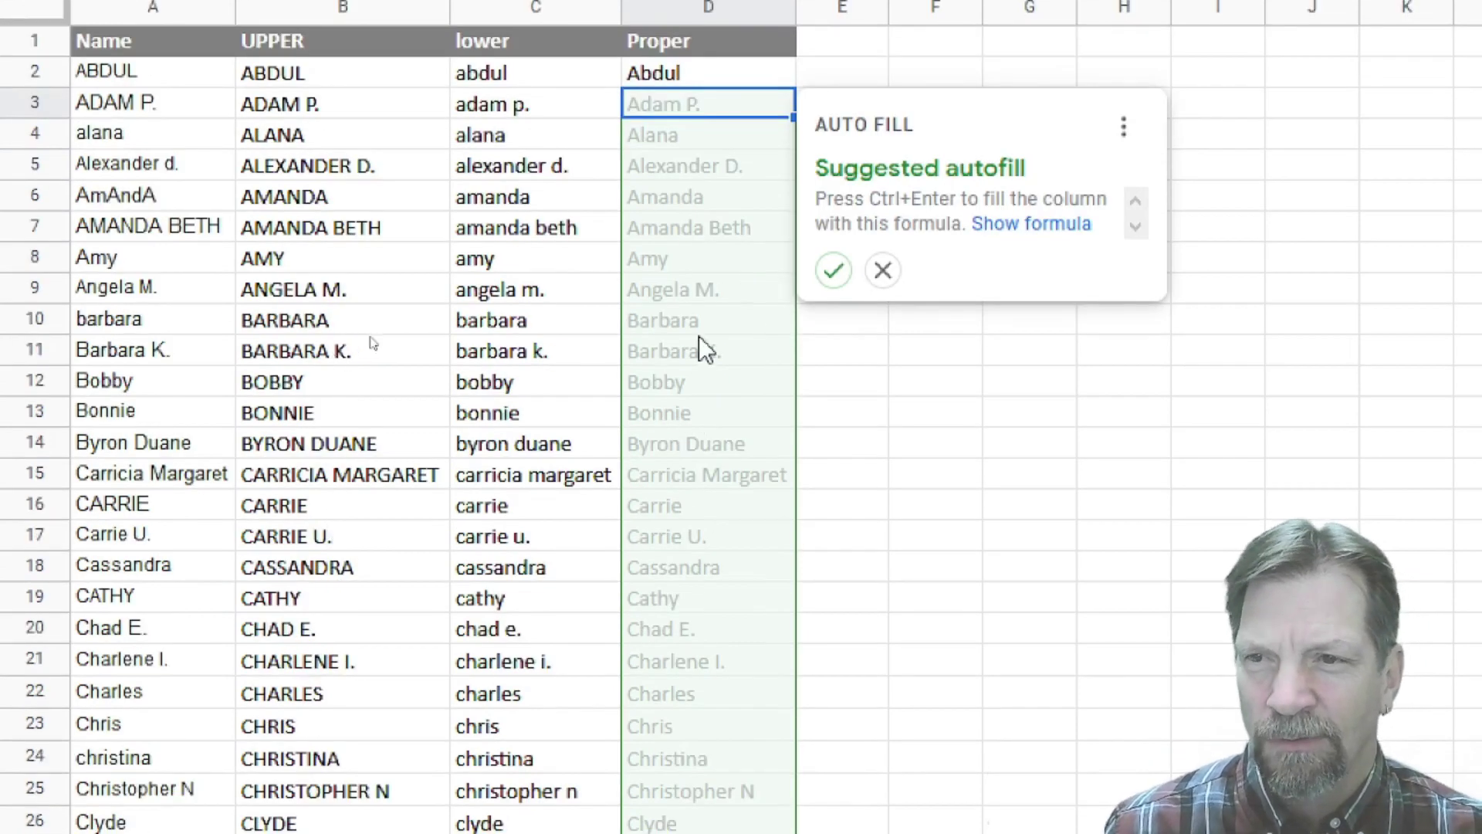
pyautogui.click(833, 270)
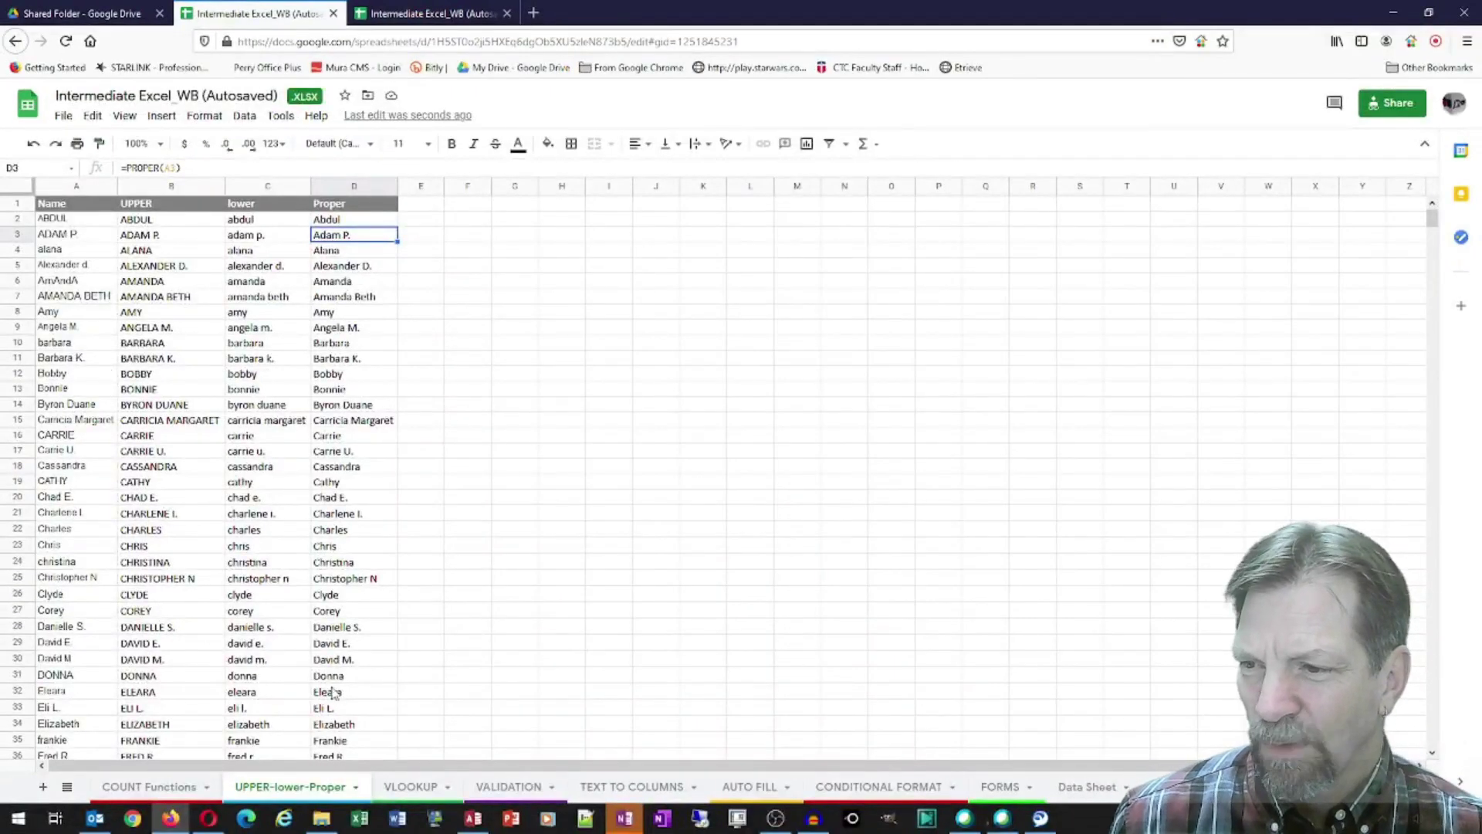
# - Switch to the VLOOKUP sheet and select the Name, Phone Number, Score table A1:C10
pyautogui.click(406, 787)
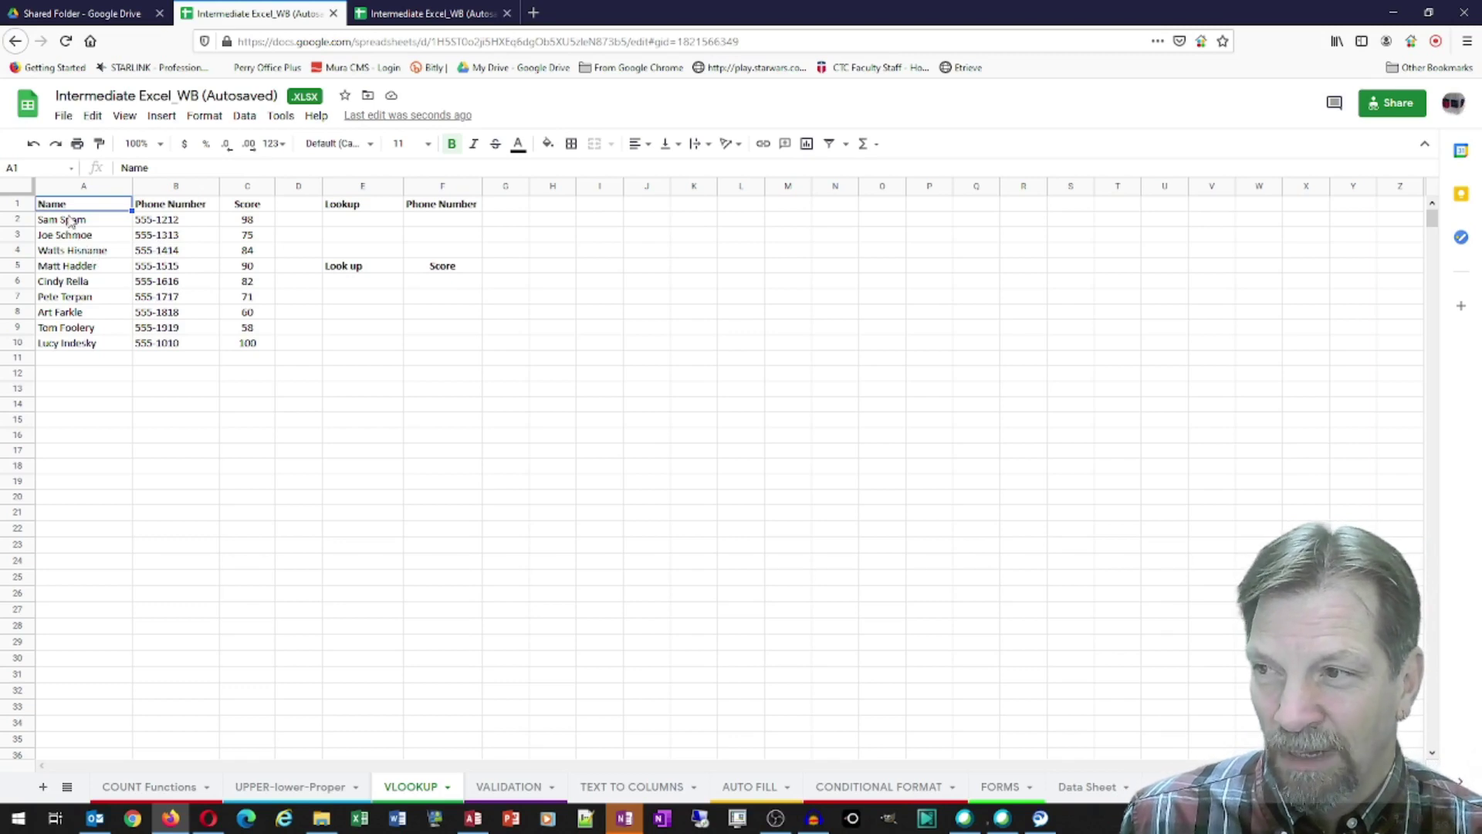
pyautogui.moveTo(74, 220); pyautogui.dragTo(63, 343)
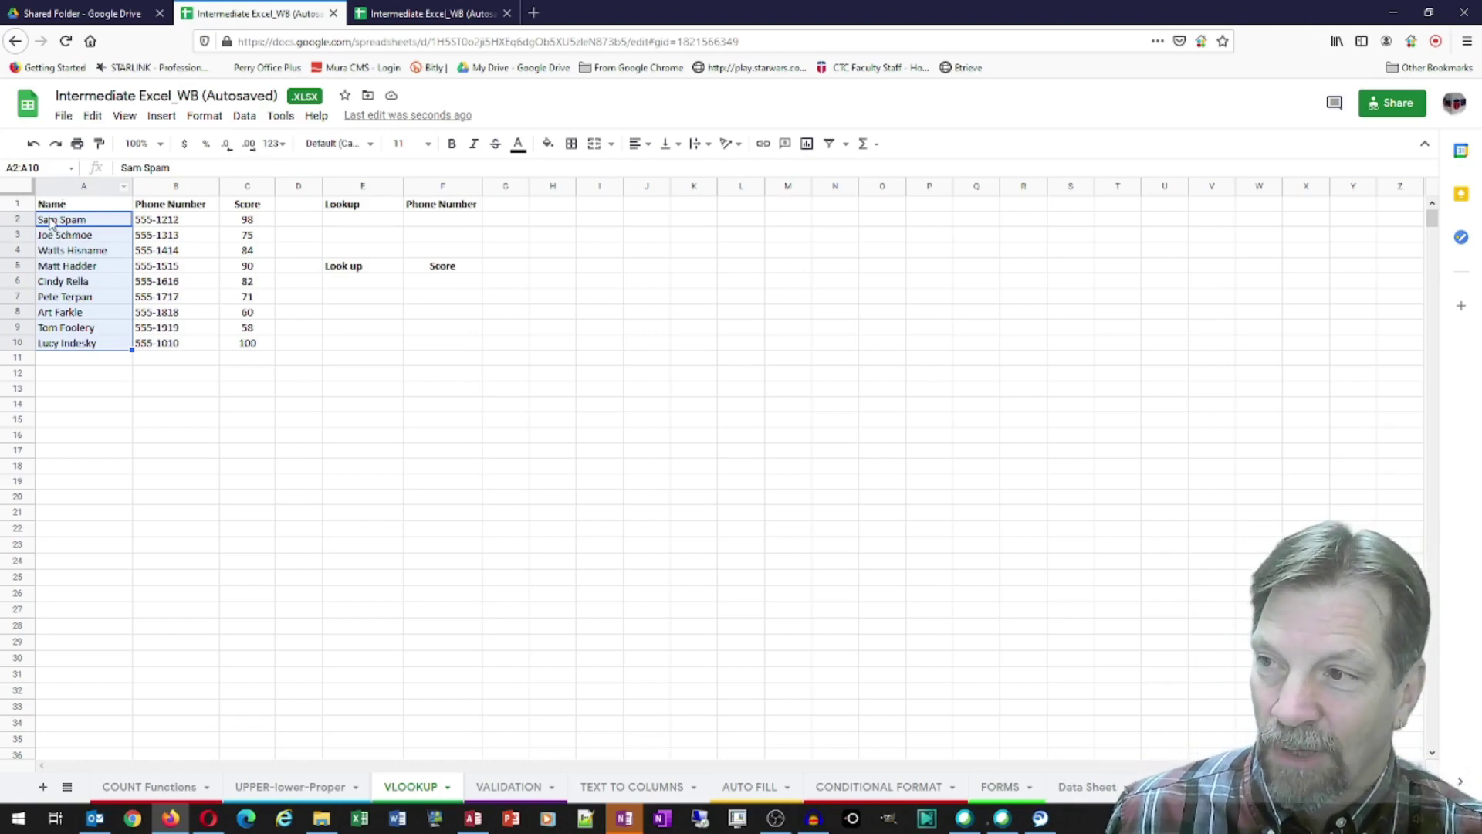
pyautogui.moveTo(52, 207); pyautogui.dragTo(244, 355)
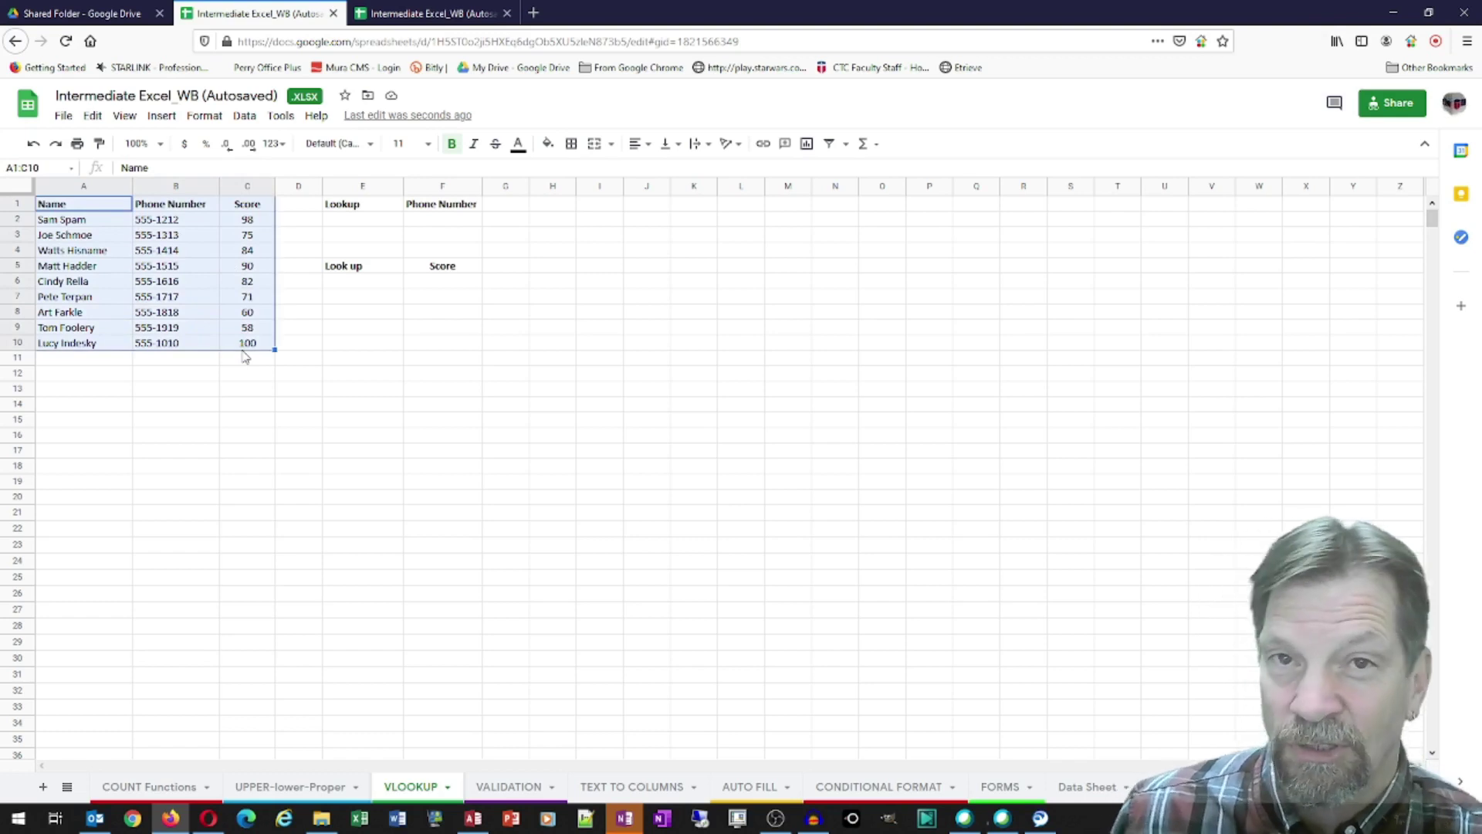
pyautogui.click(421, 226)
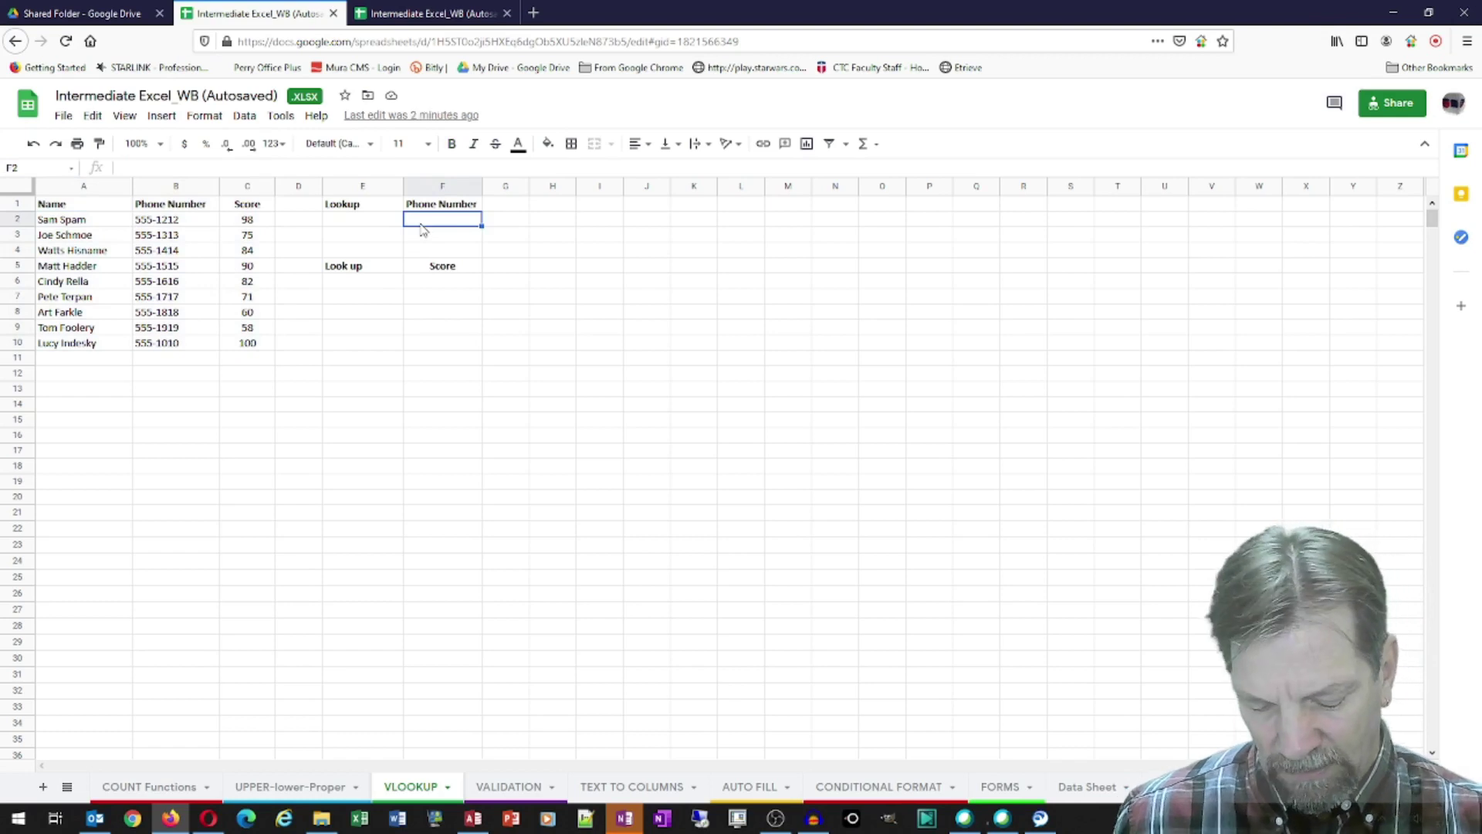
pyautogui.write('=')
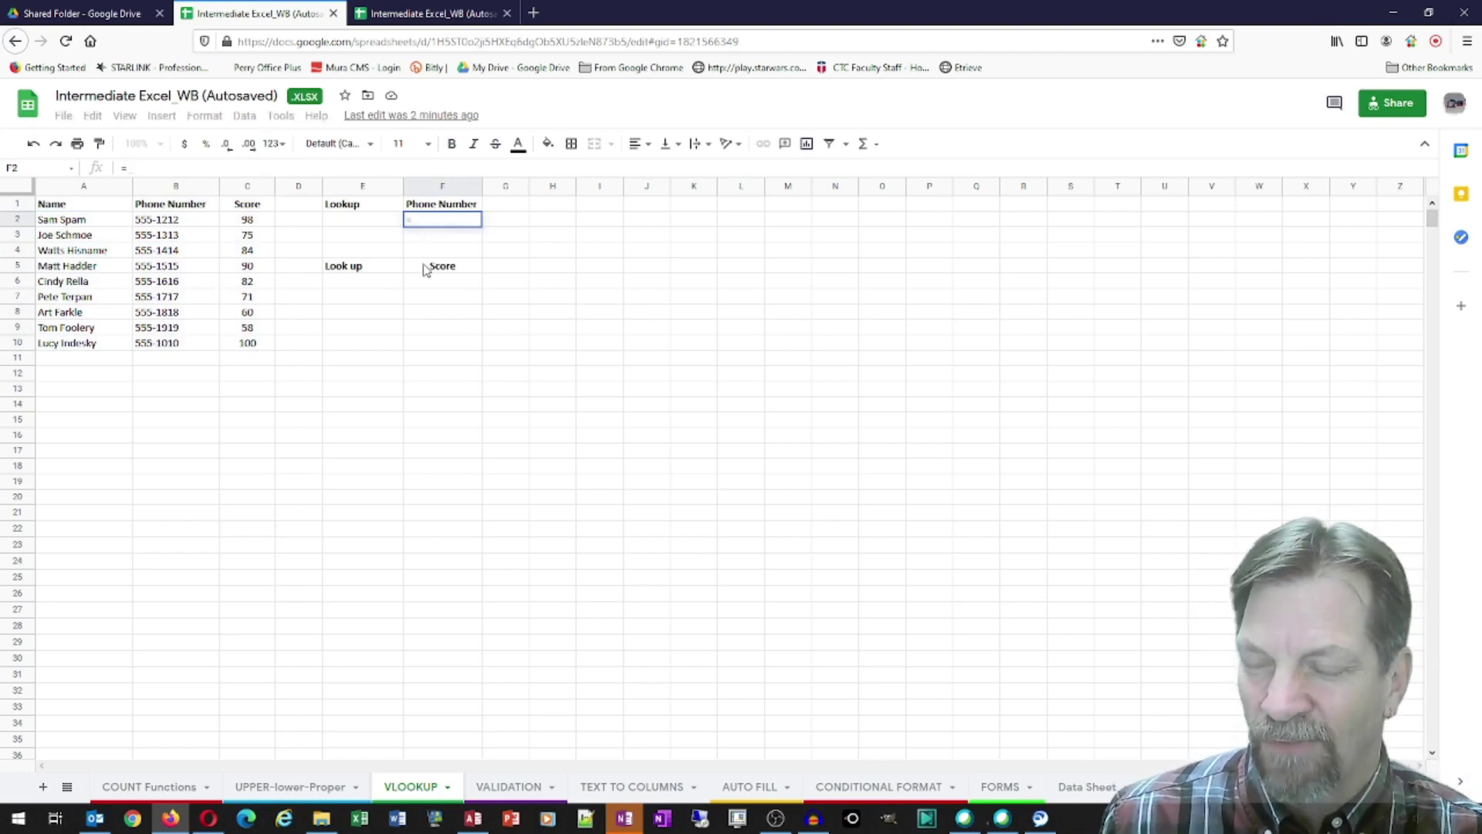
pyautogui.press('Escape')
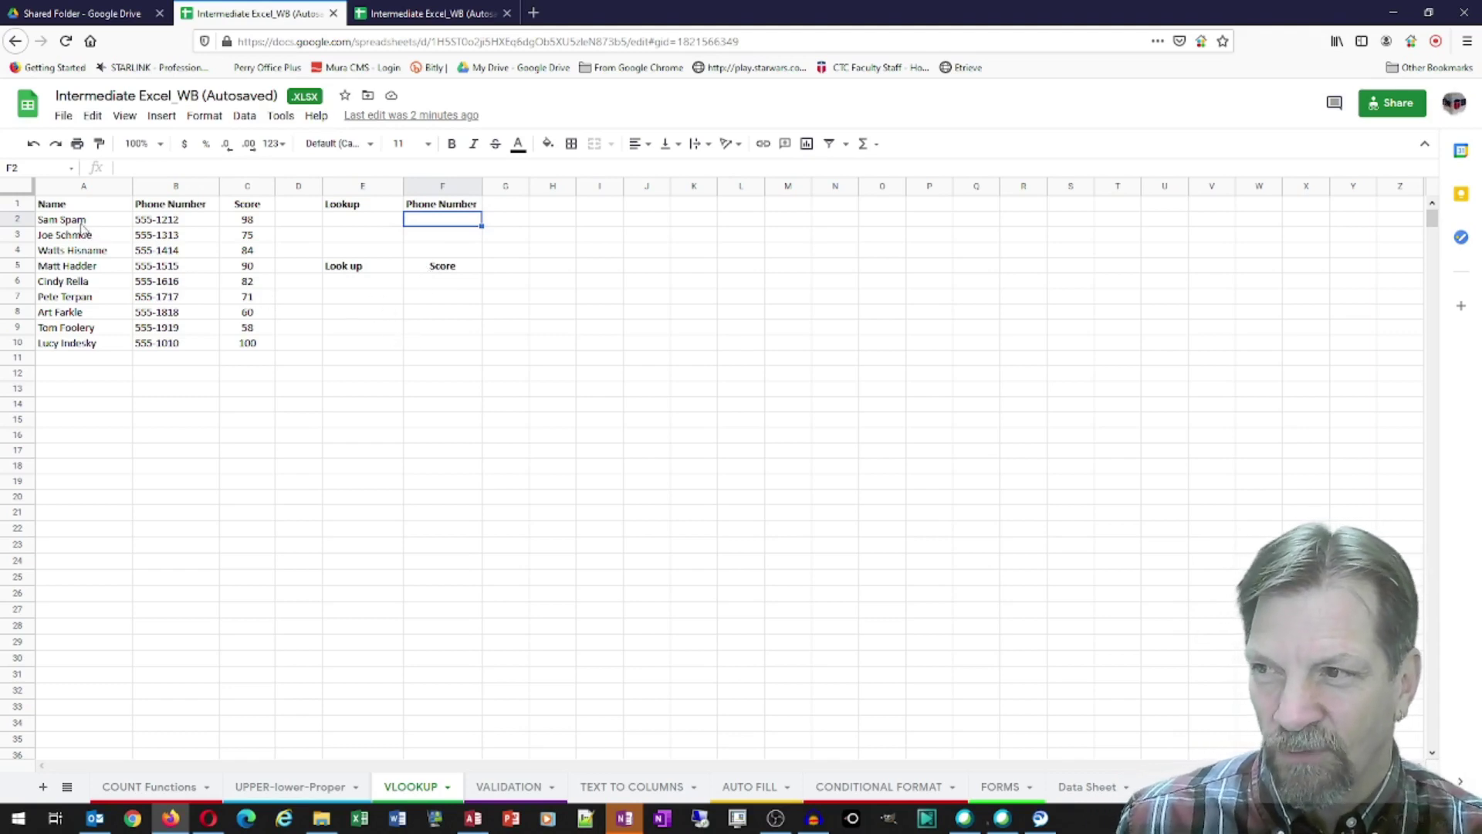
pyautogui.moveTo(75, 203); pyautogui.dragTo(84, 344)
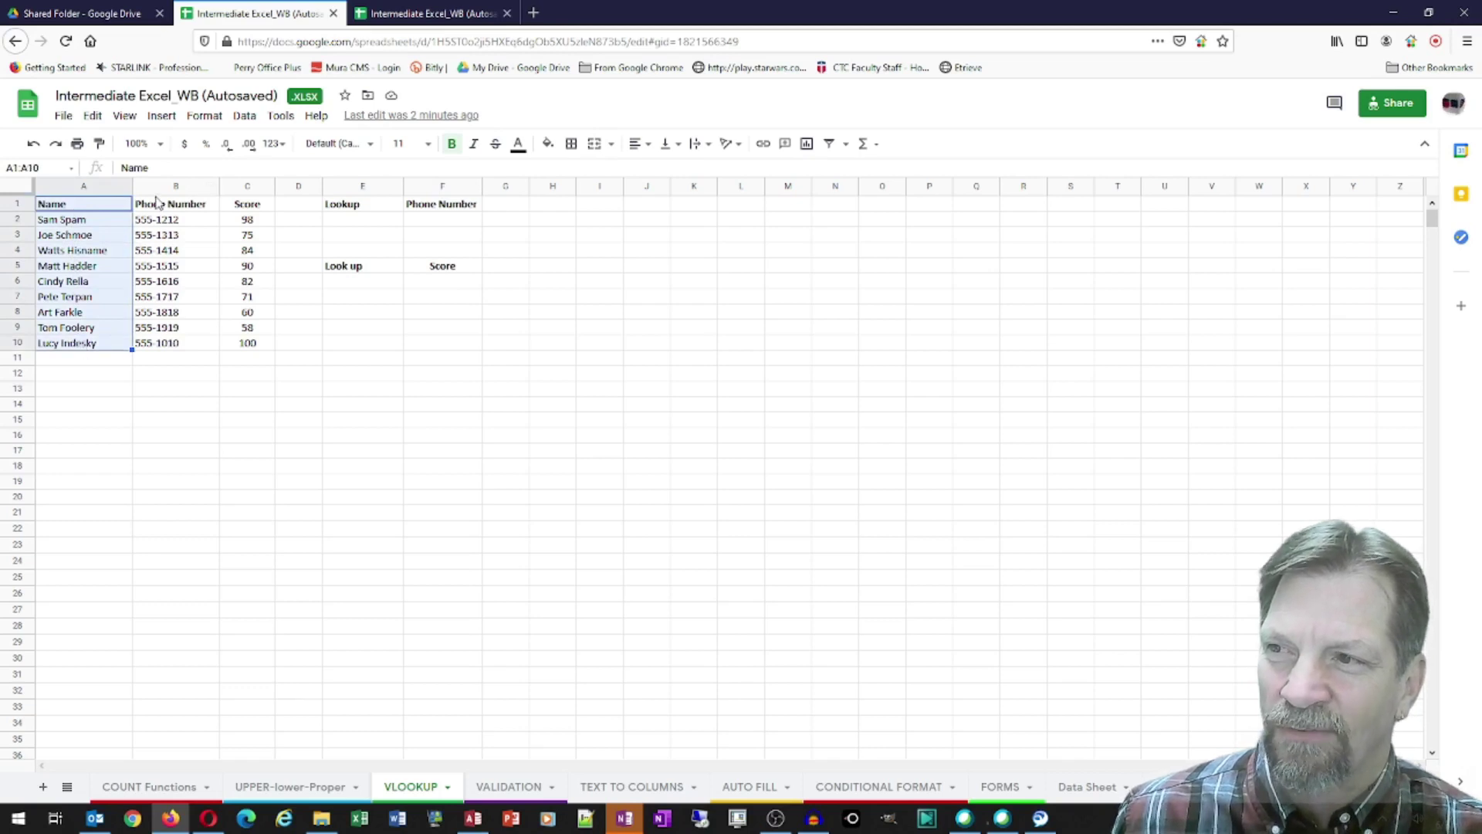
pyautogui.moveTo(158, 210); pyautogui.dragTo(162, 348)
pyautogui.click(242, 210)
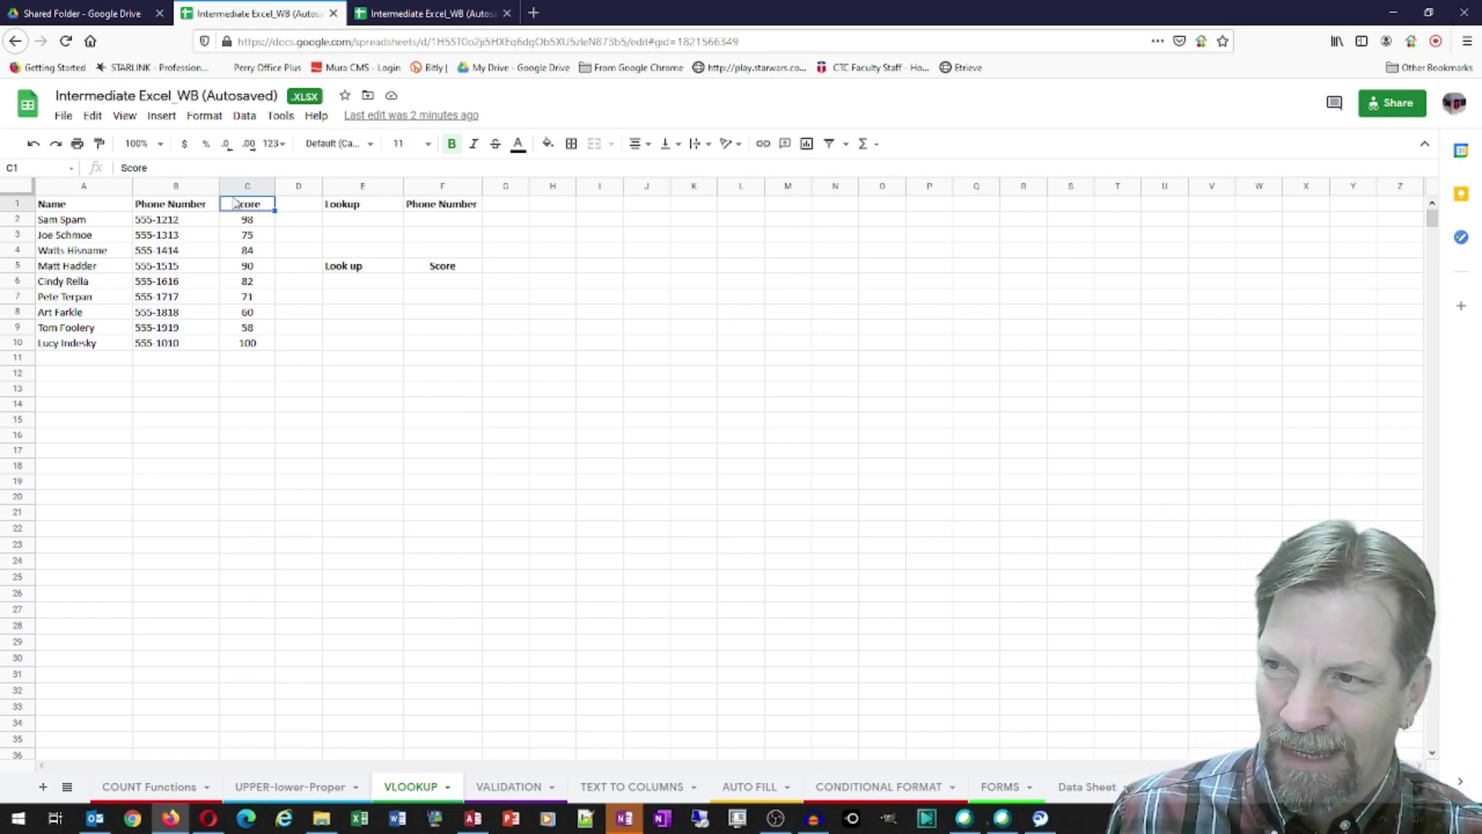
pyautogui.click(91, 205)
pyautogui.click(139, 205)
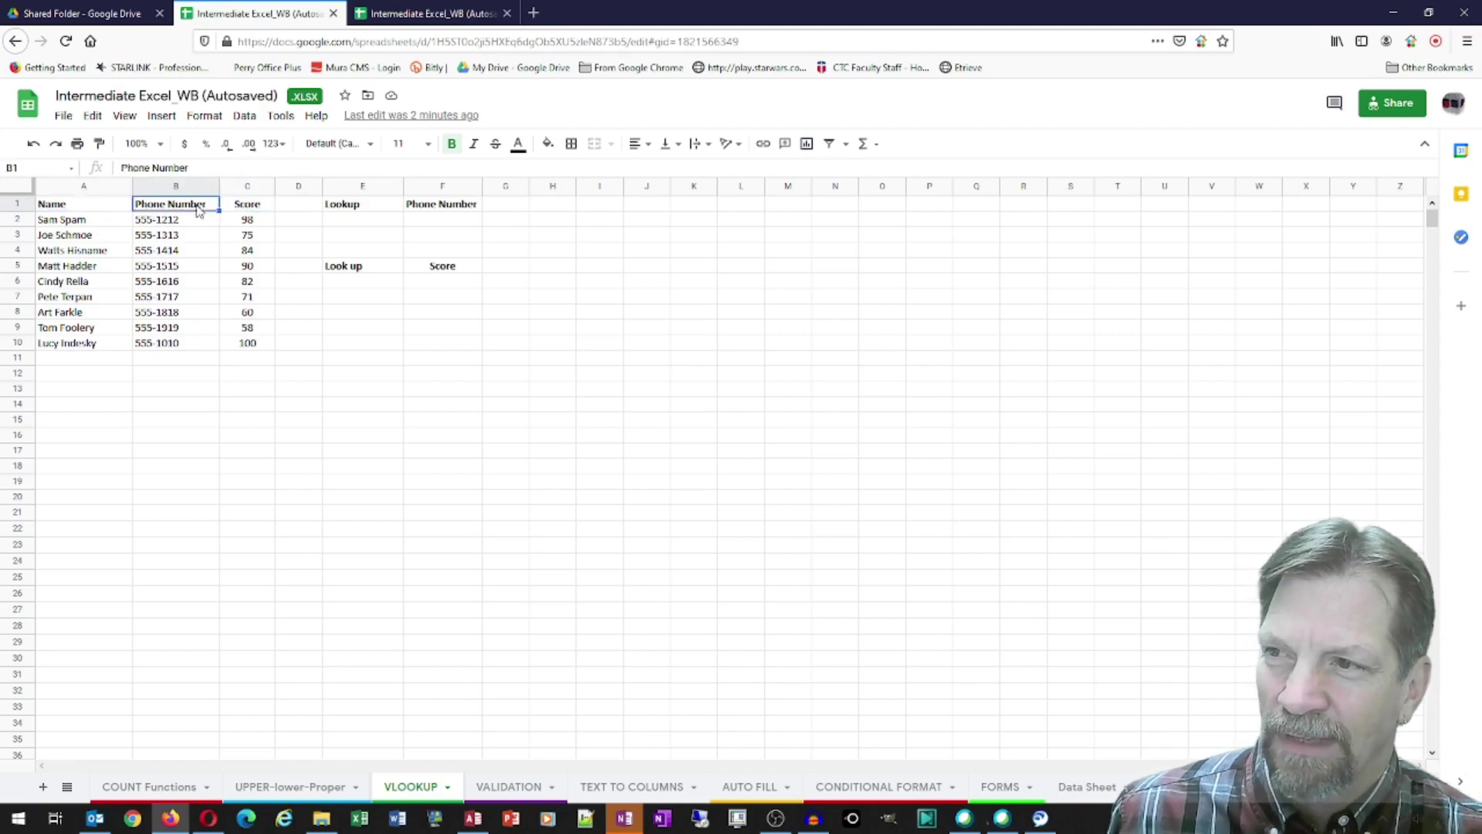
pyautogui.click(249, 207)
pyautogui.click(105, 209)
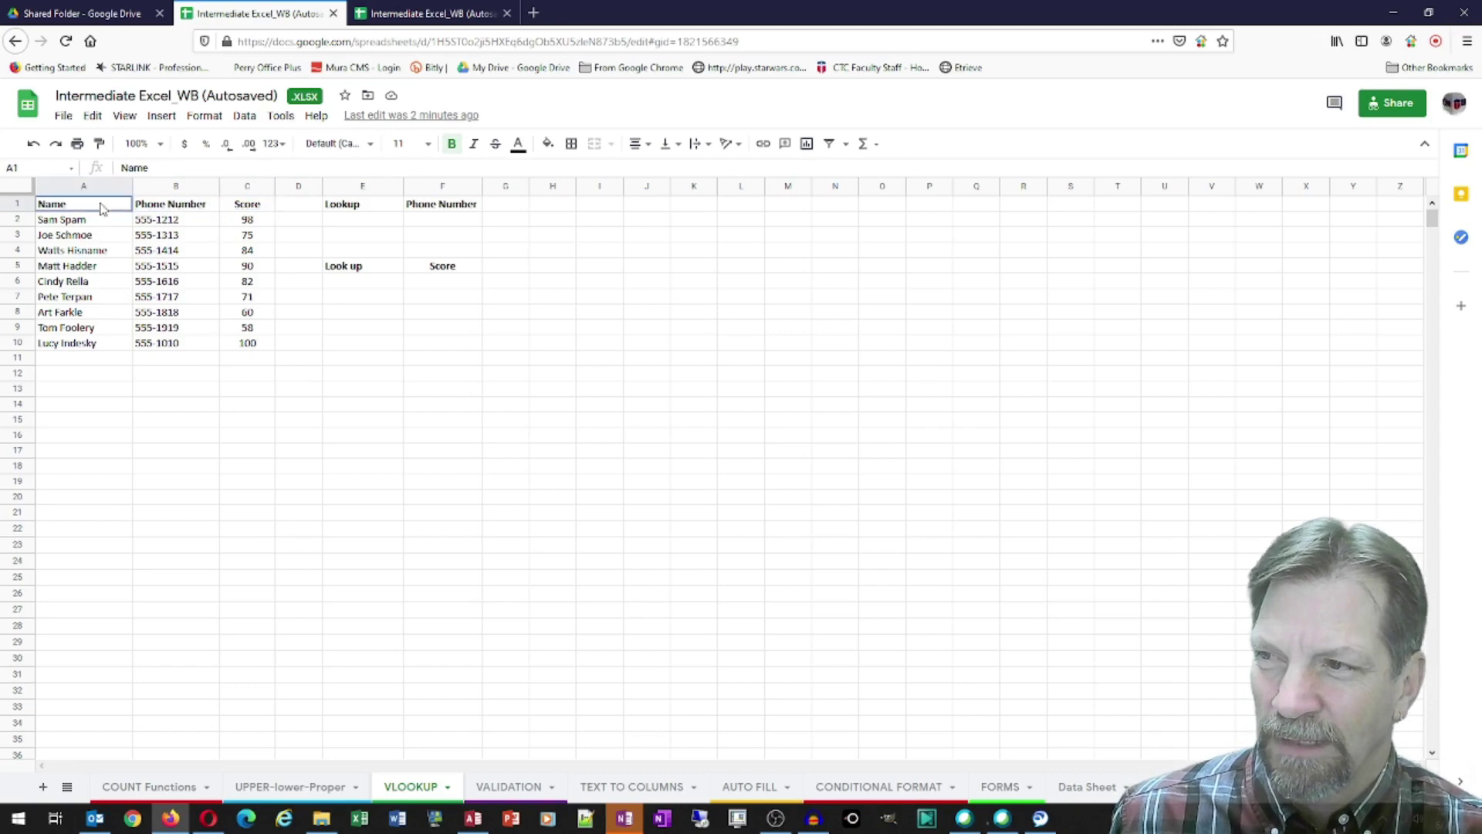
pyautogui.click(158, 209)
pyautogui.click(240, 210)
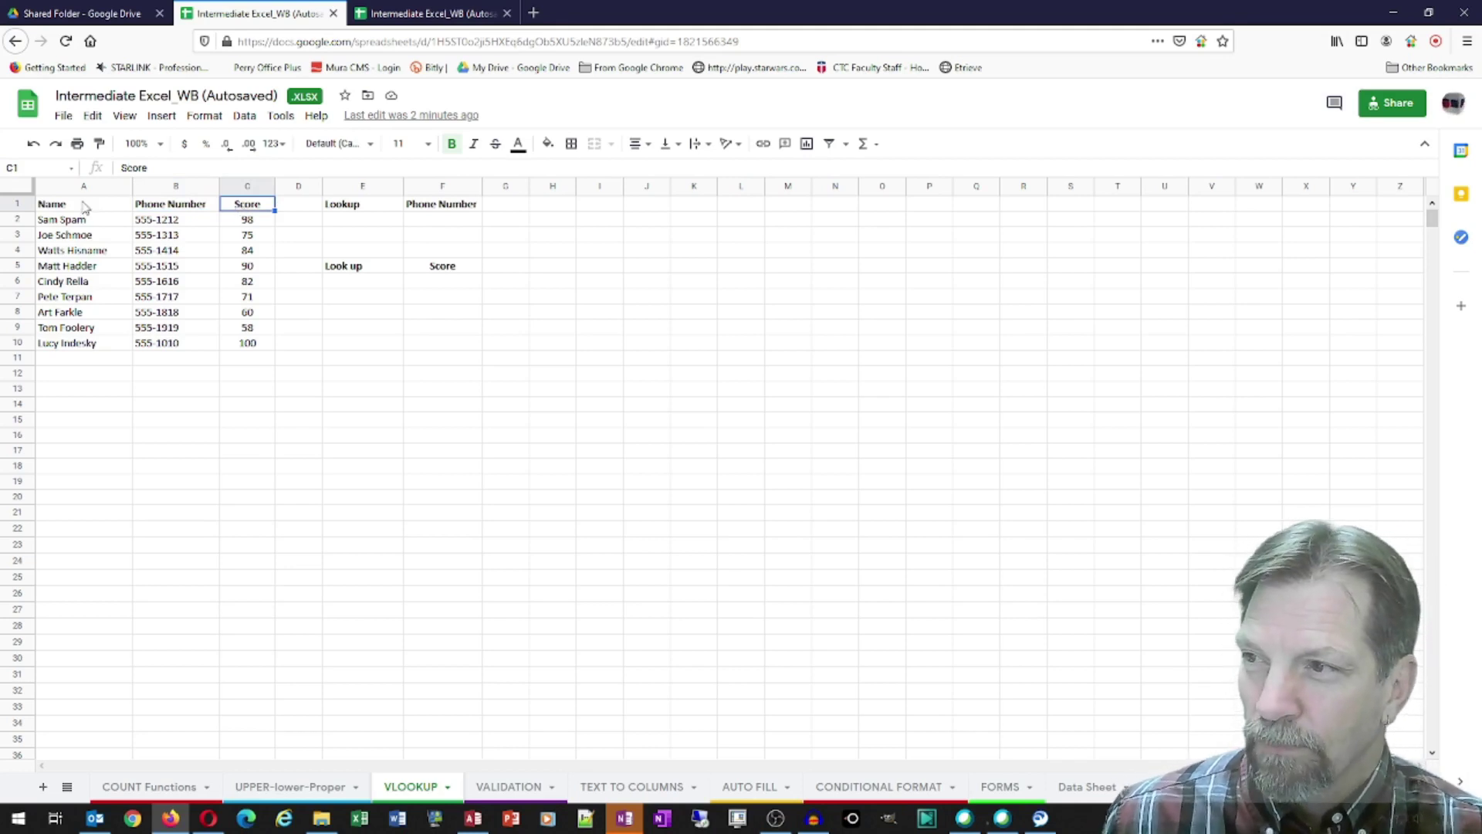
pyautogui.moveTo(89, 207); pyautogui.dragTo(244, 351)
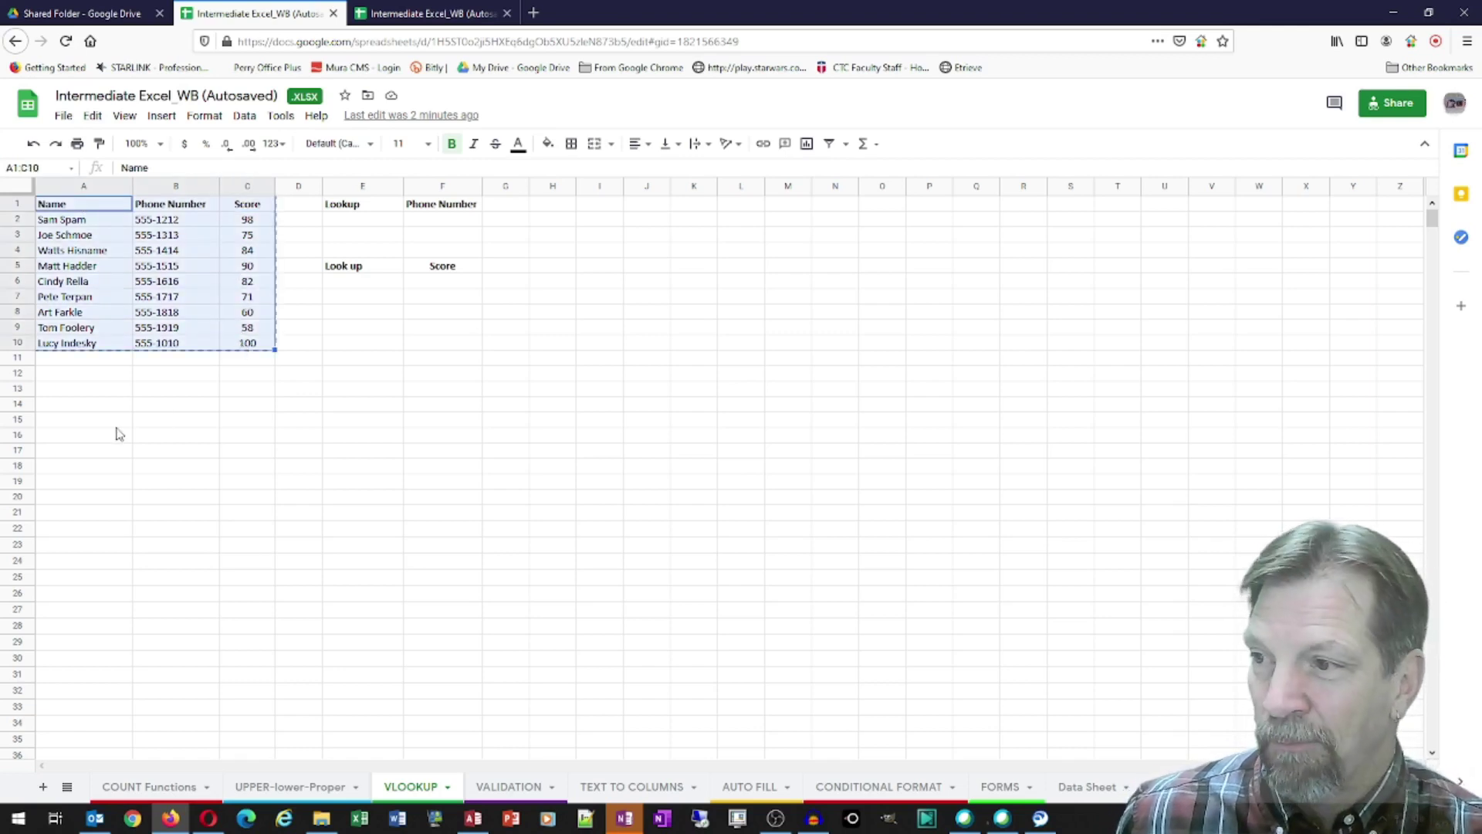
pyautogui.rightClick(76, 423)
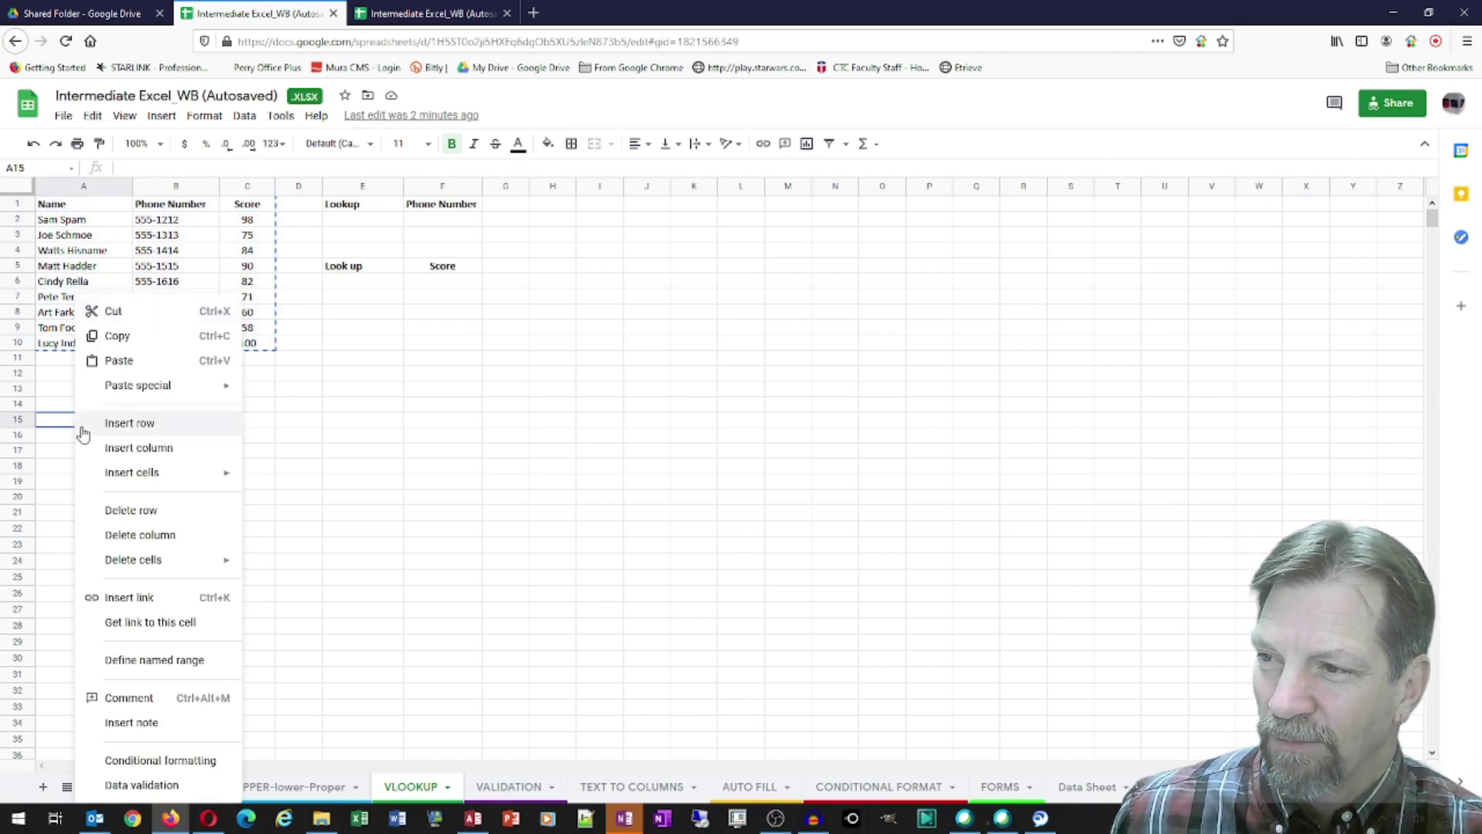
pyautogui.moveTo(193, 388)
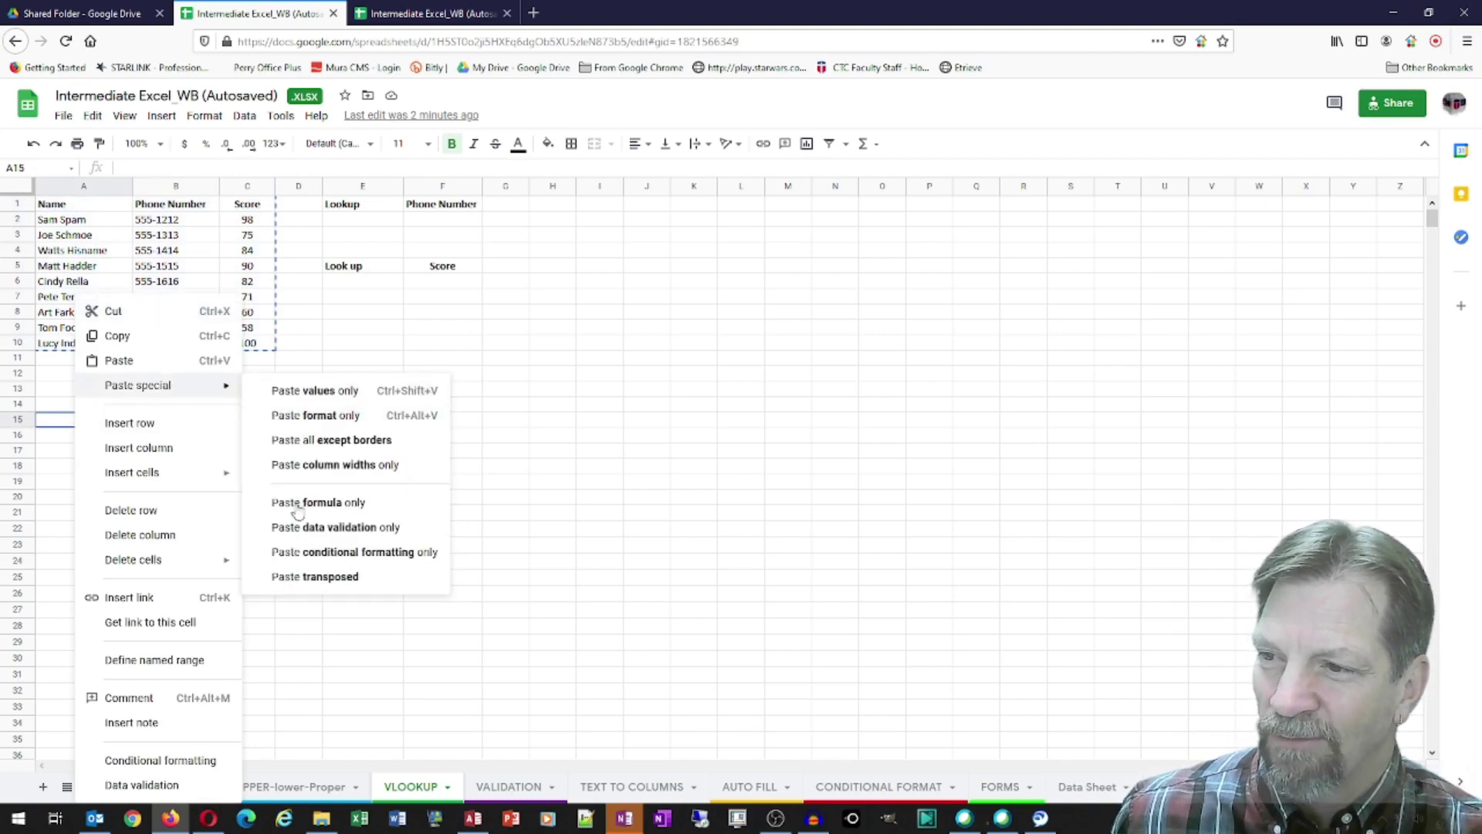
pyautogui.click(294, 579)
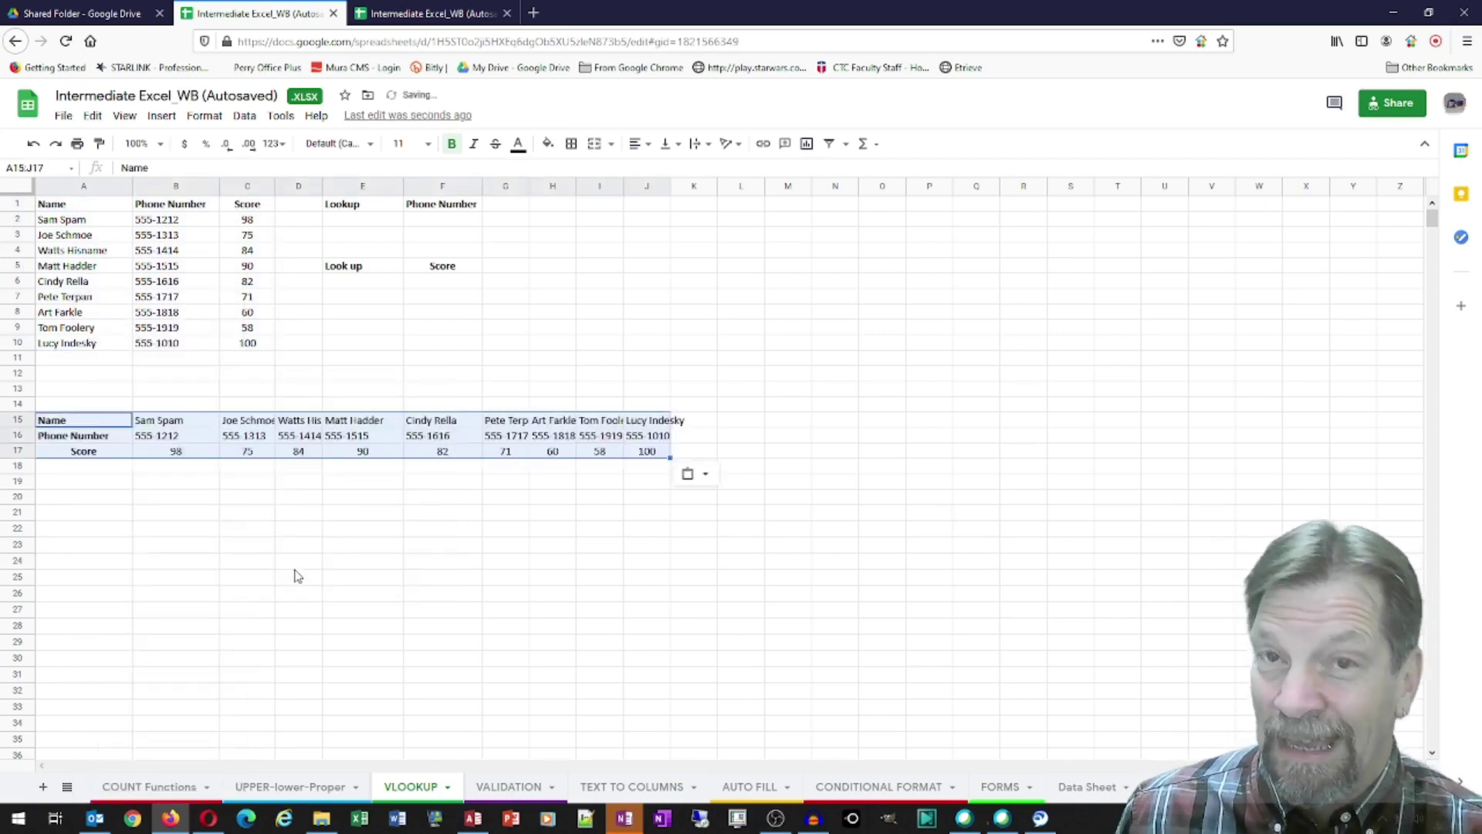
pyautogui.click(68, 426)
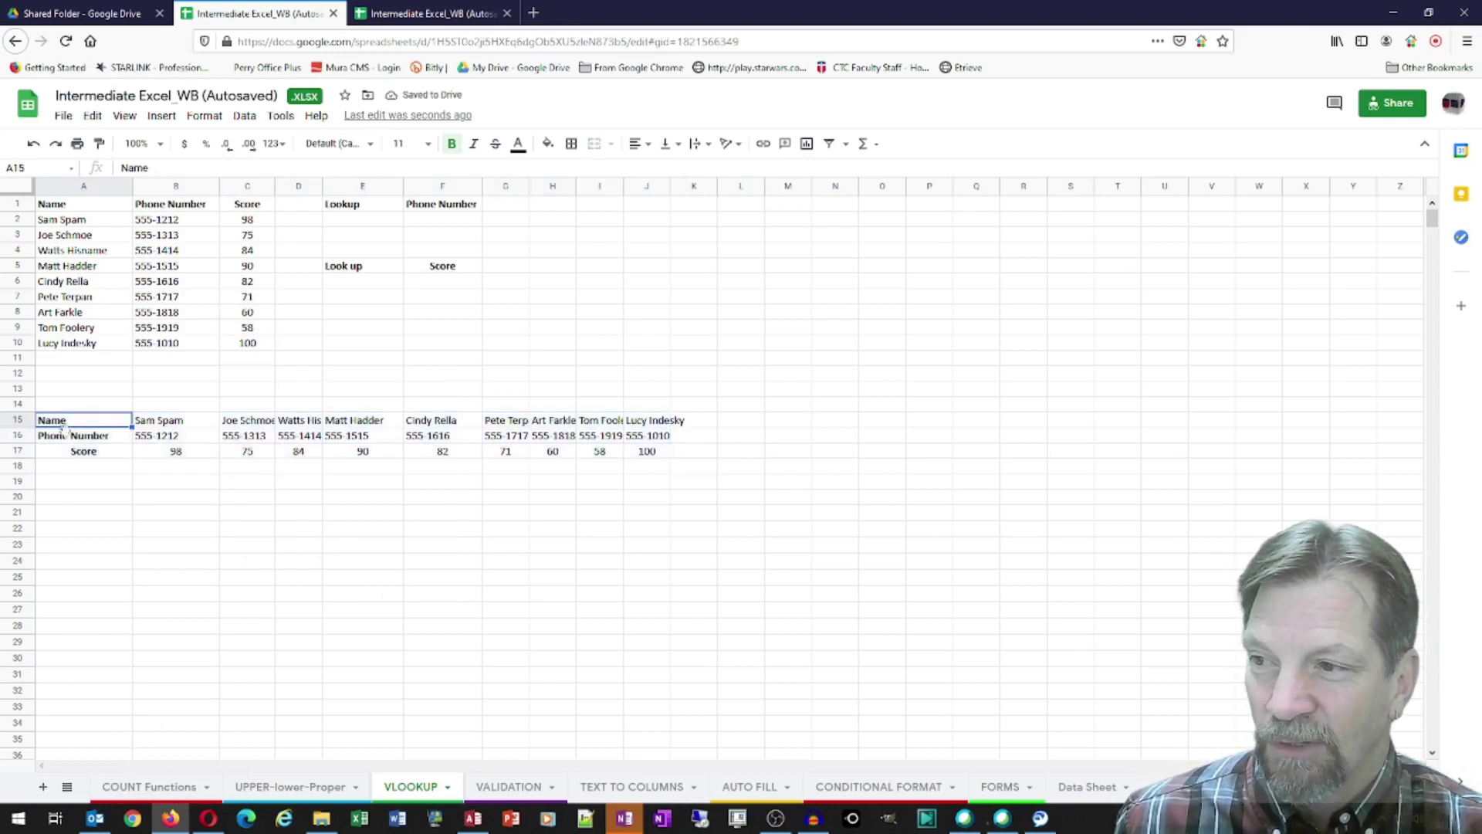
pyautogui.click(71, 438)
pyautogui.click(72, 455)
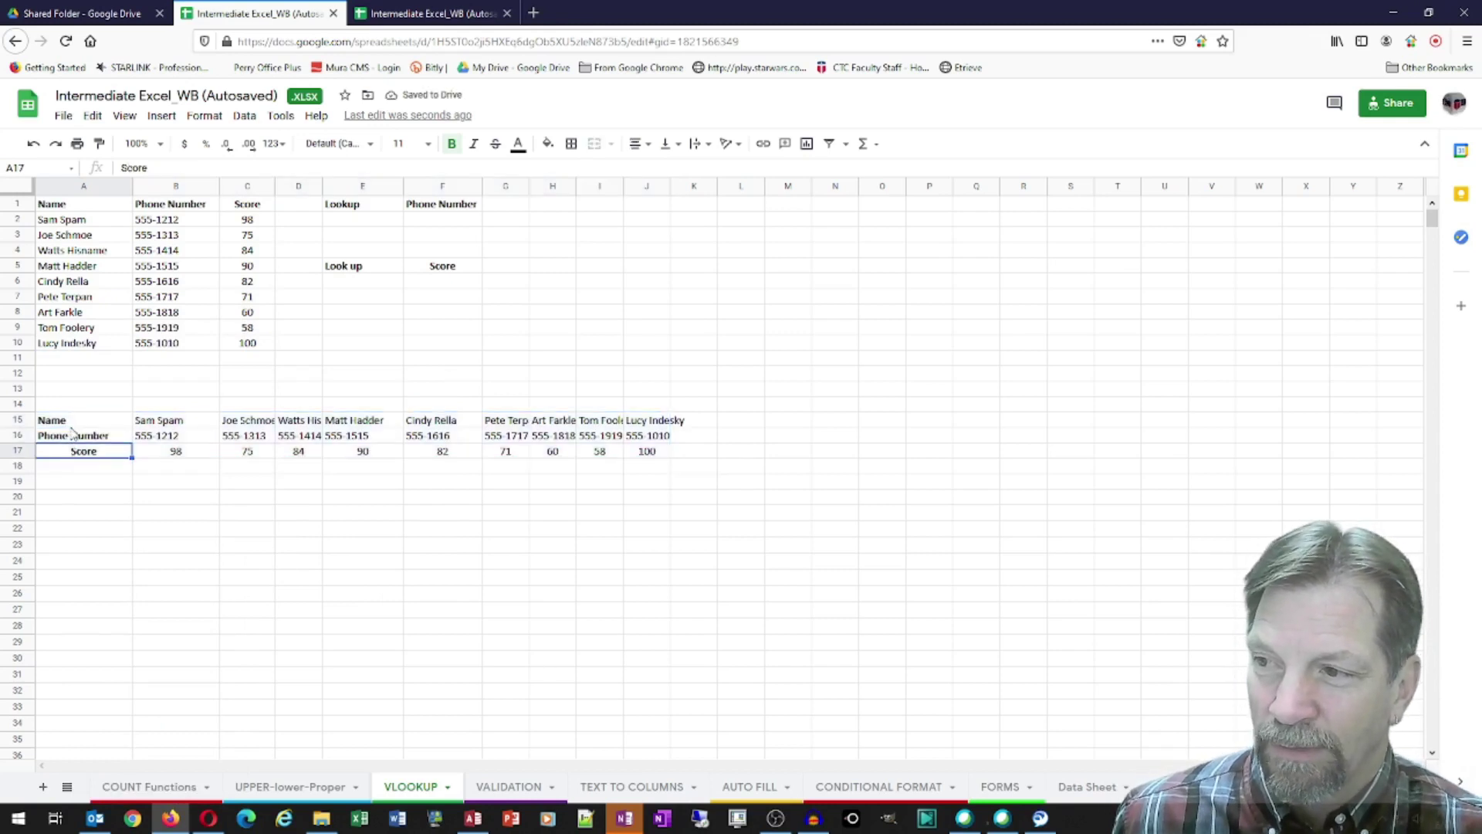
pyautogui.click(76, 423)
pyautogui.click(80, 436)
pyautogui.click(80, 452)
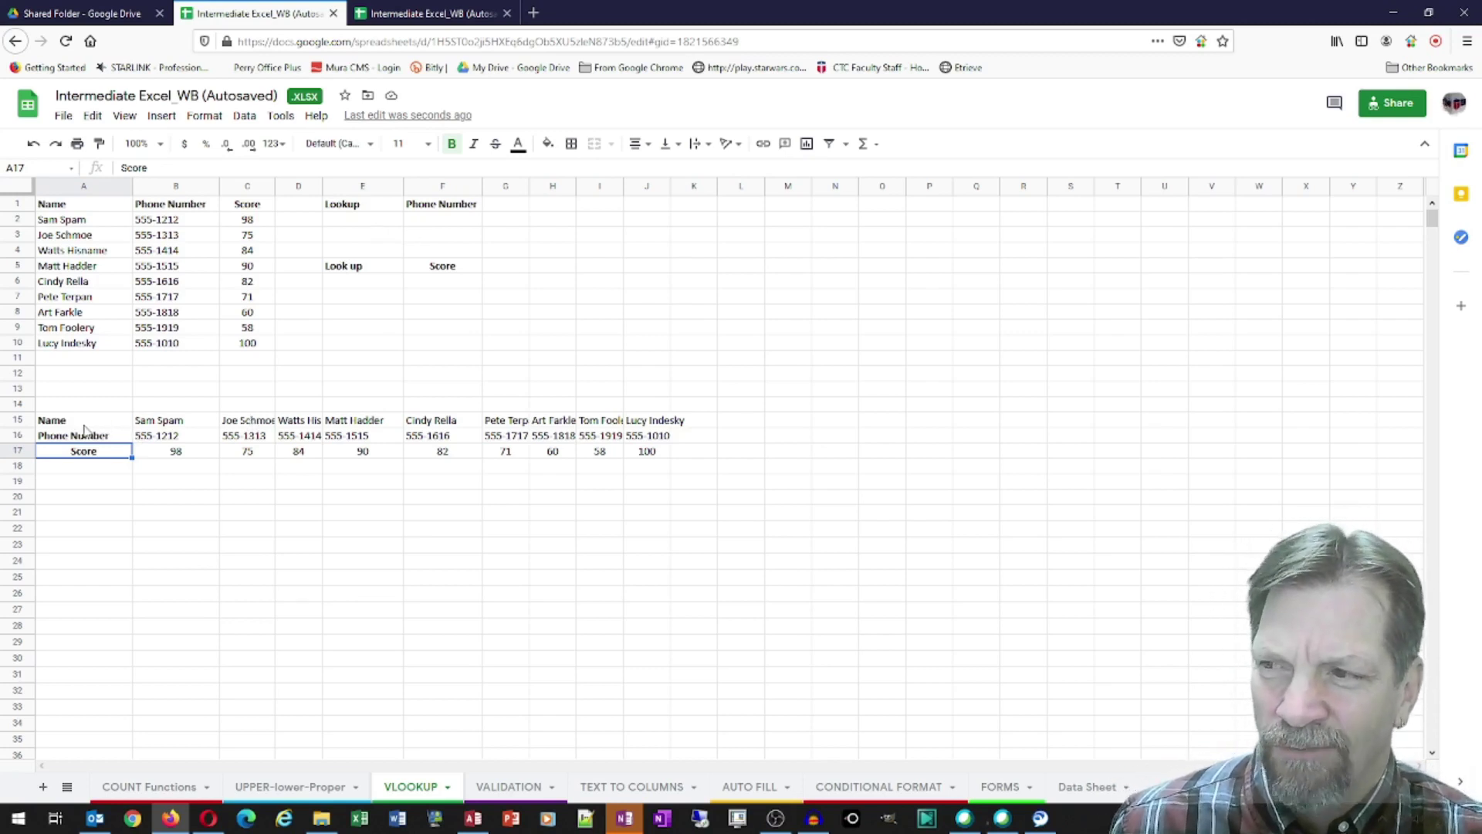
pyautogui.moveTo(83, 424); pyautogui.dragTo(648, 460)
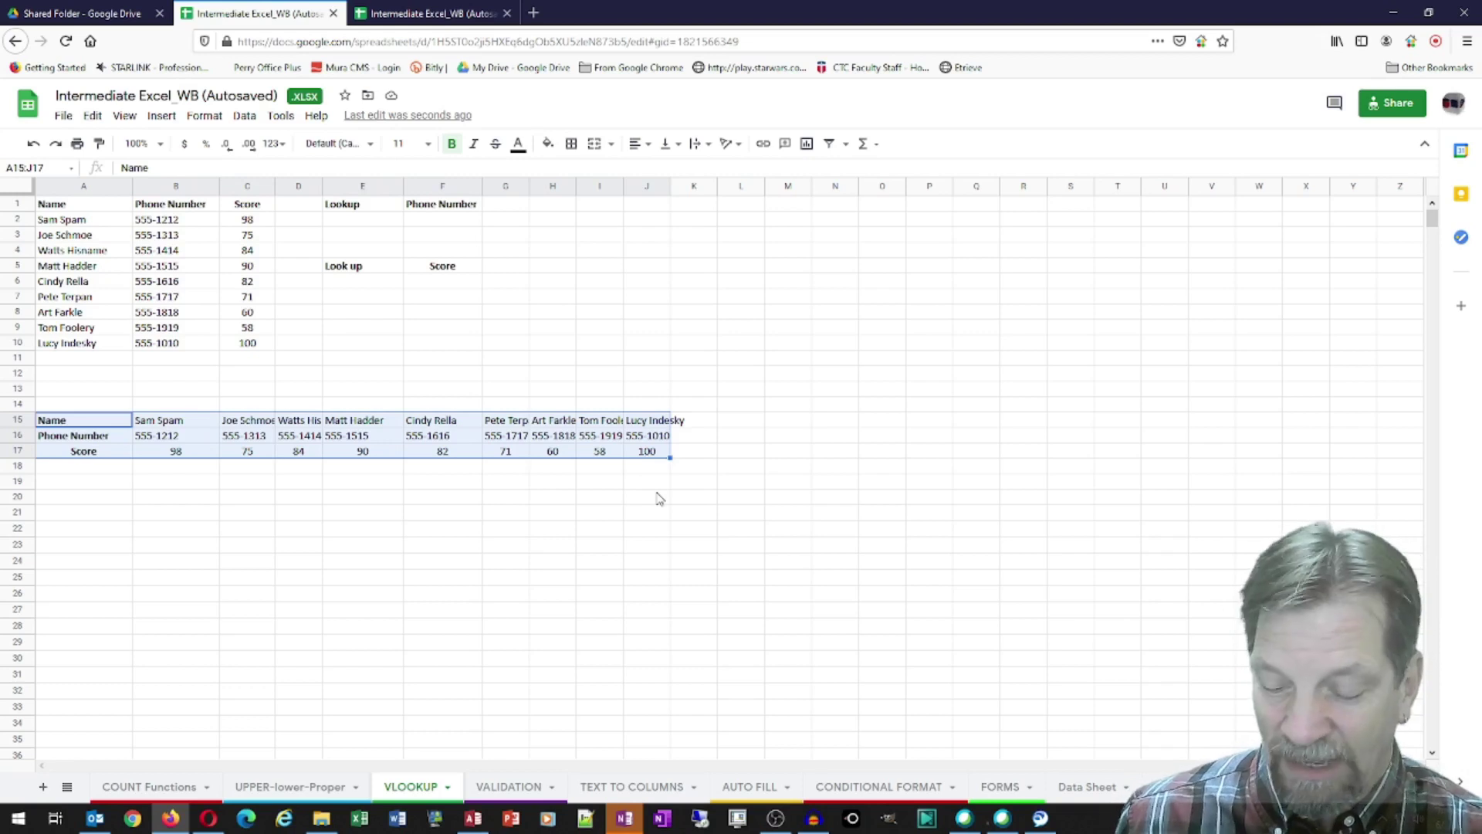
pyautogui.press('Delete')
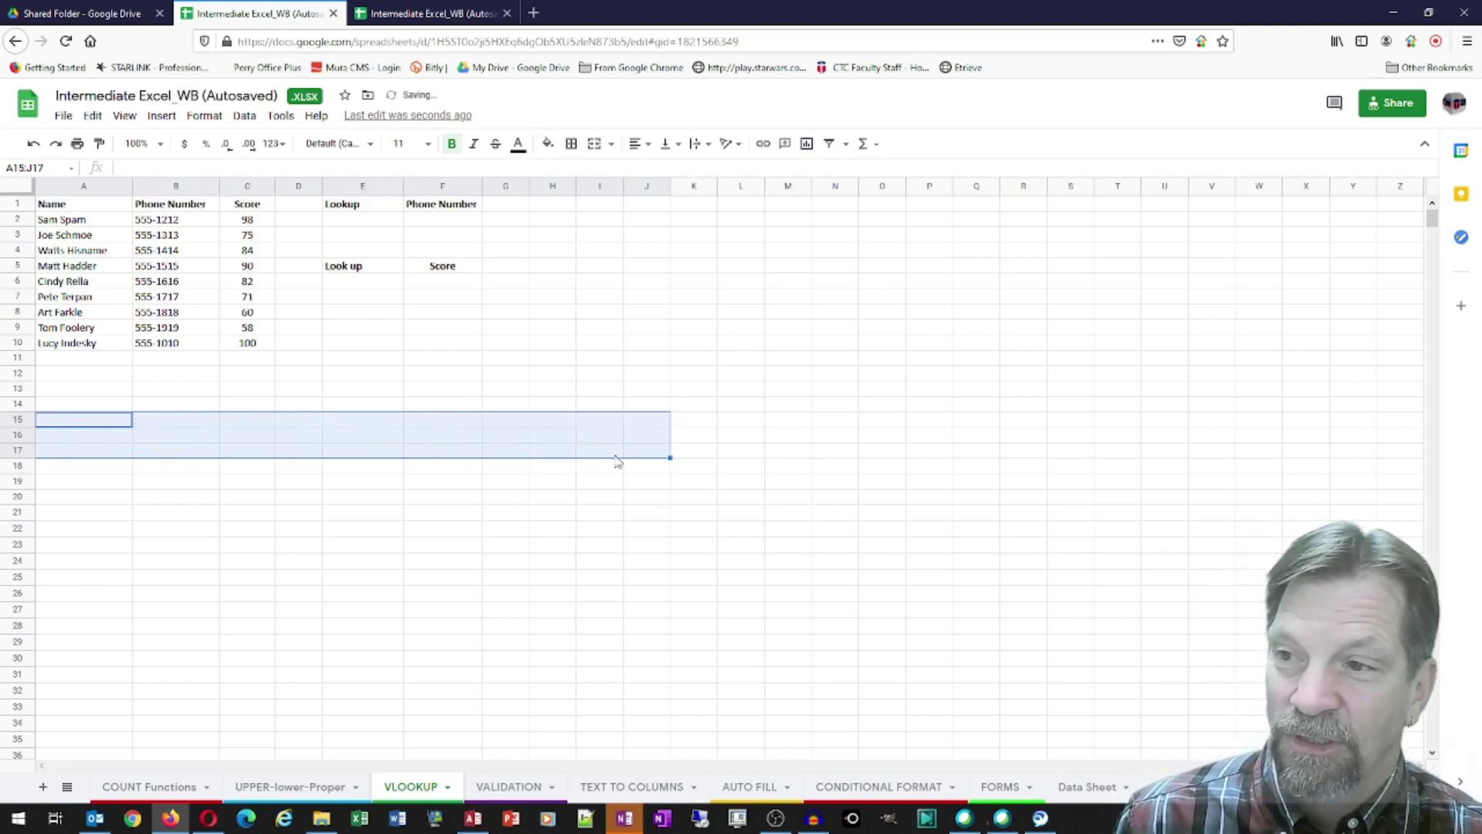
# - Begin the formula =VLOOKUP( in cell F2 using autocomplete
pyautogui.click(430, 222)
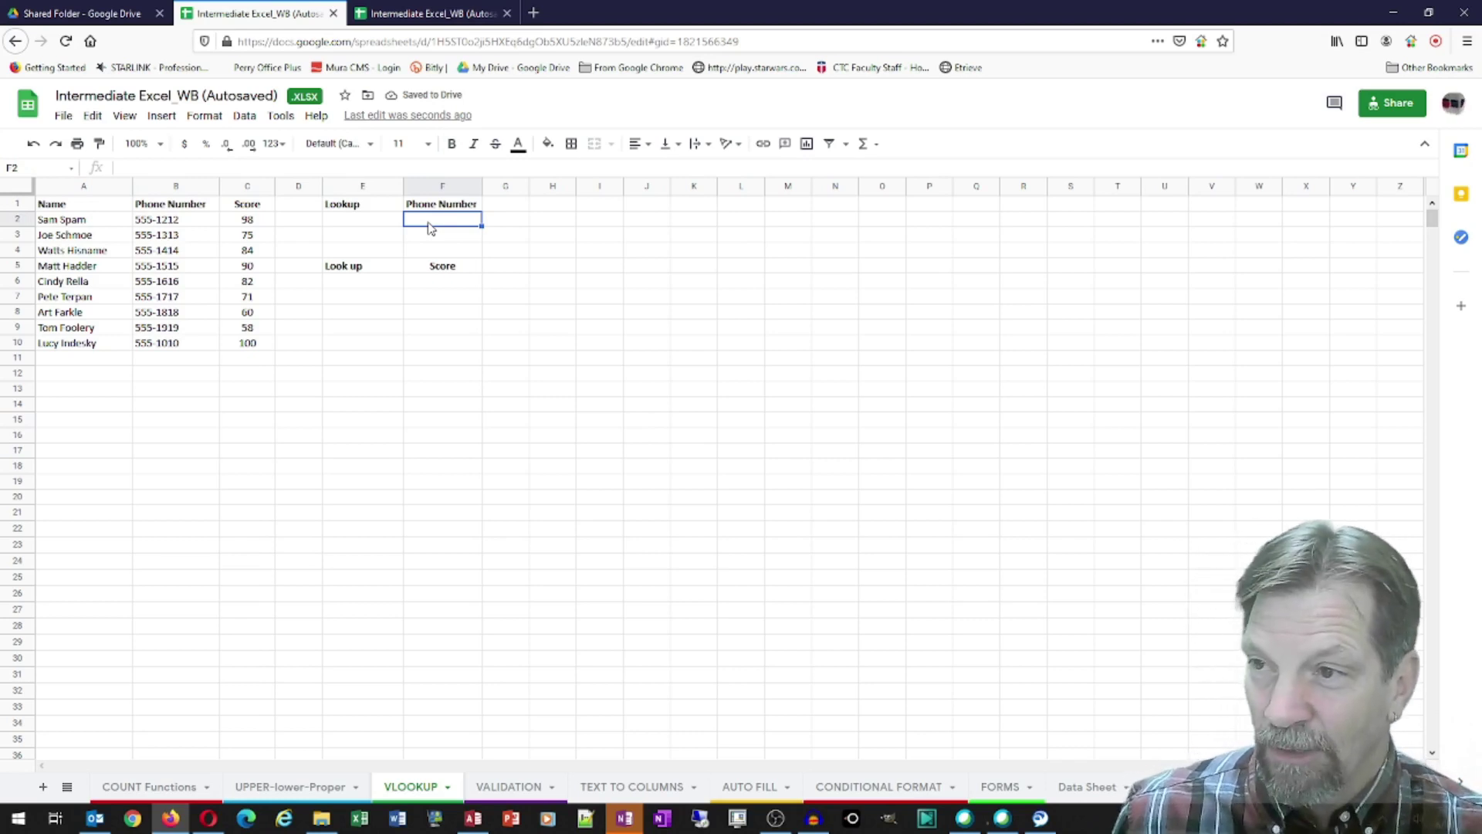
pyautogui.write('=')
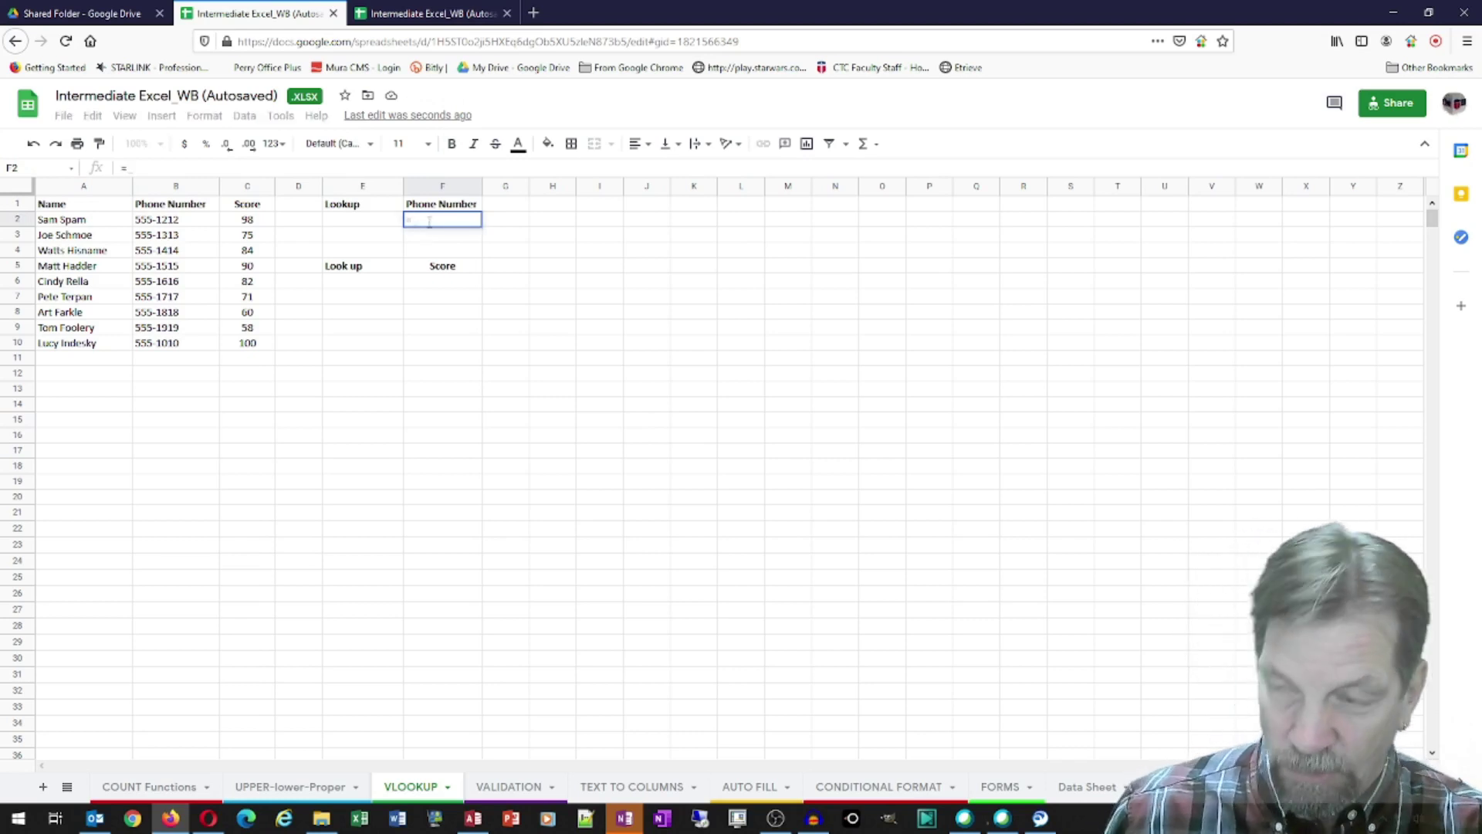
pyautogui.write('vl')
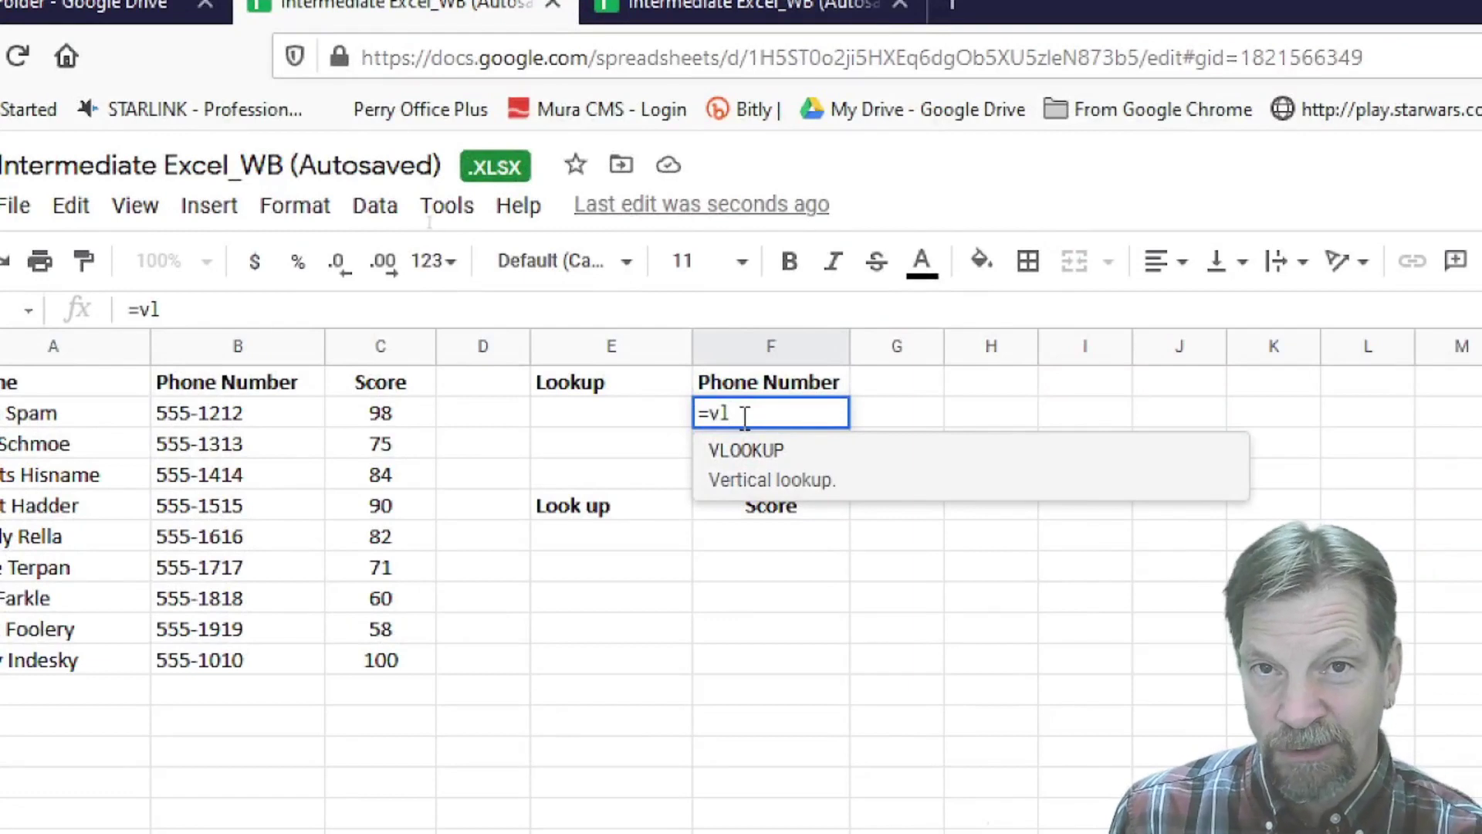
pyautogui.press('Tab')
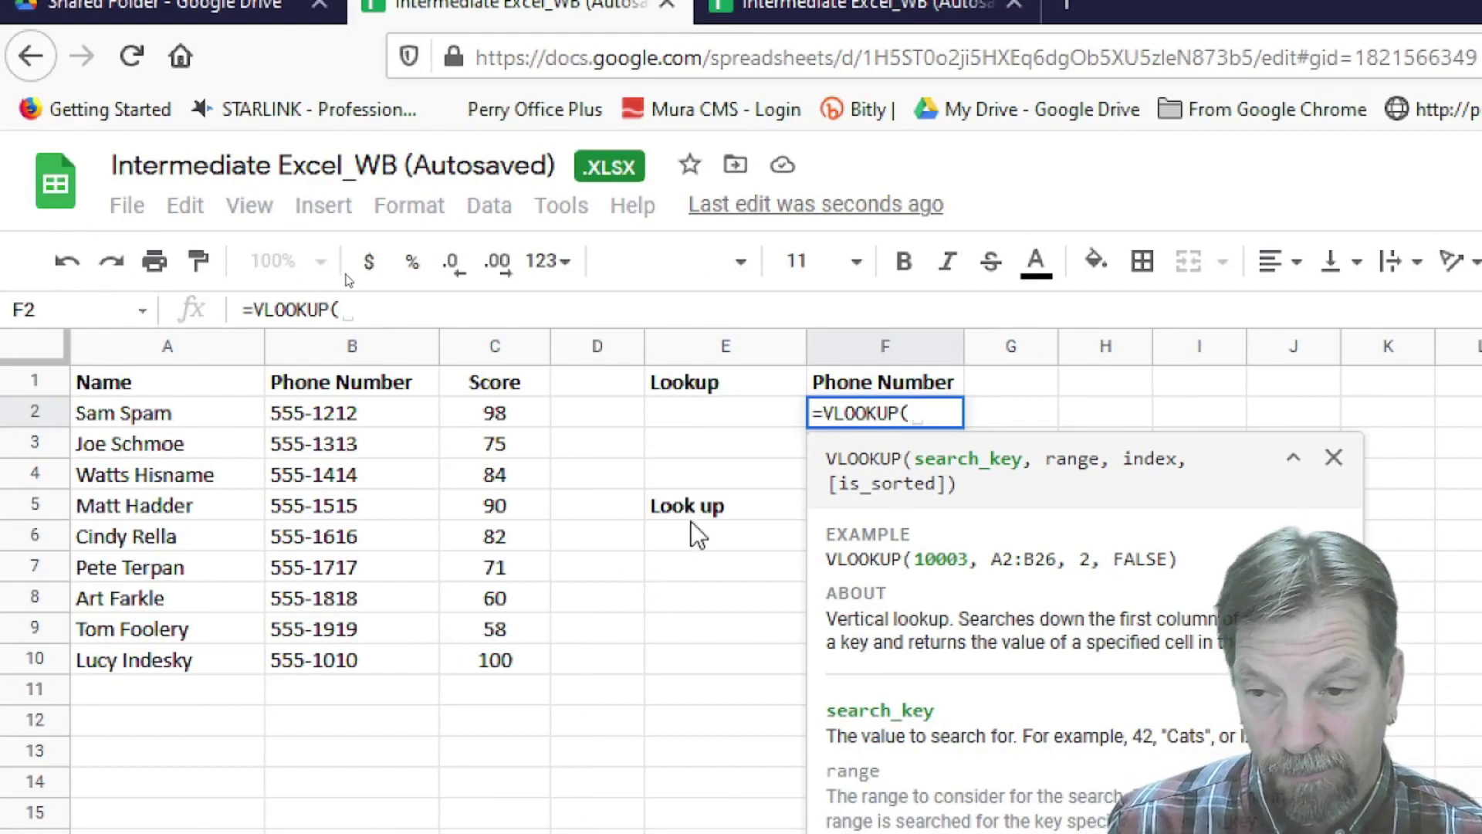
# - Add E2 as the search key so F2 reads =VLOOKUP(E2,
pyautogui.click(716, 409)
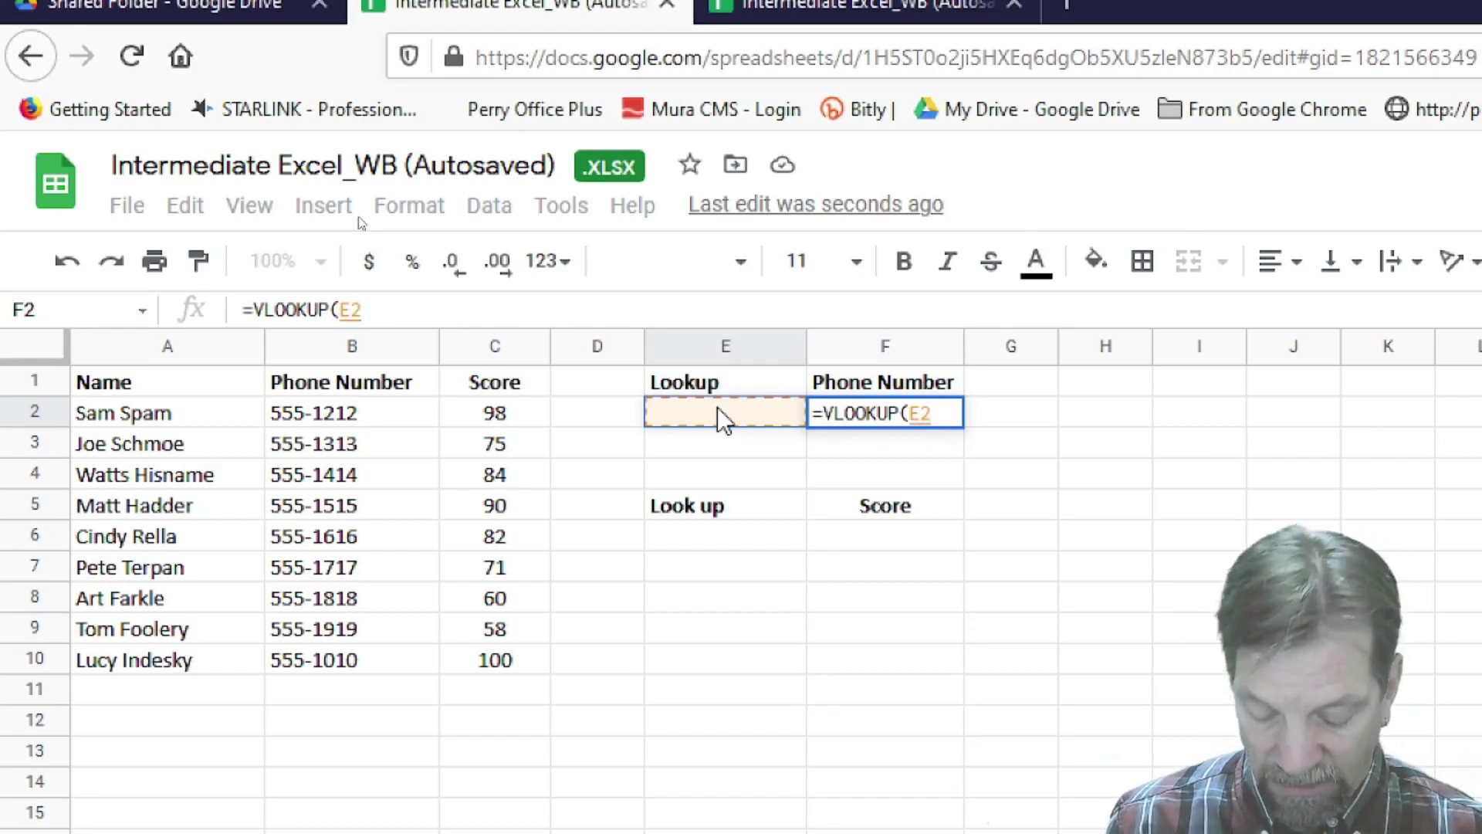
pyautogui.write(',')
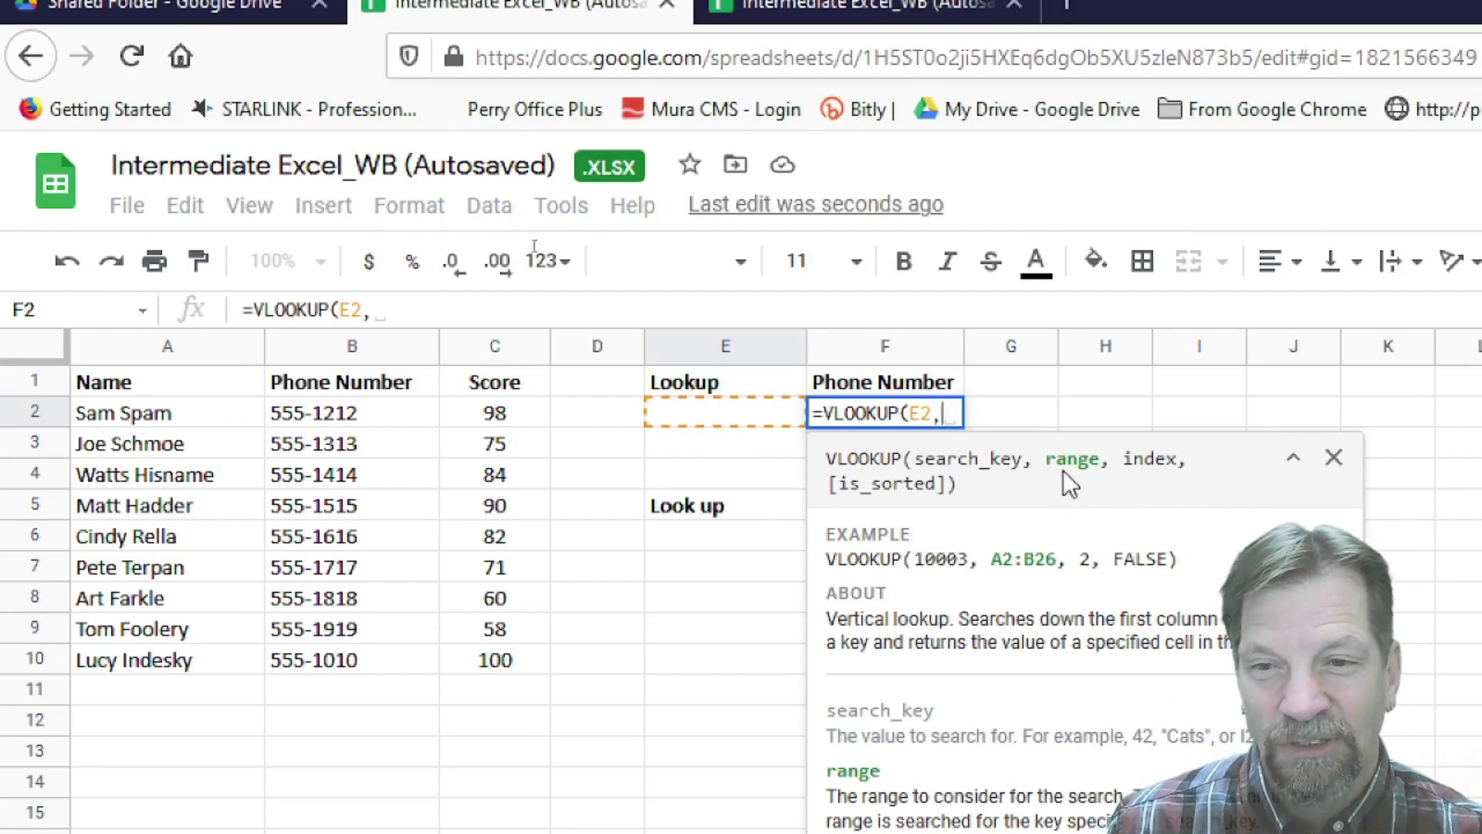
pyautogui.click(91, 384)
pyautogui.moveTo(91, 386); pyautogui.dragTo(470, 674)
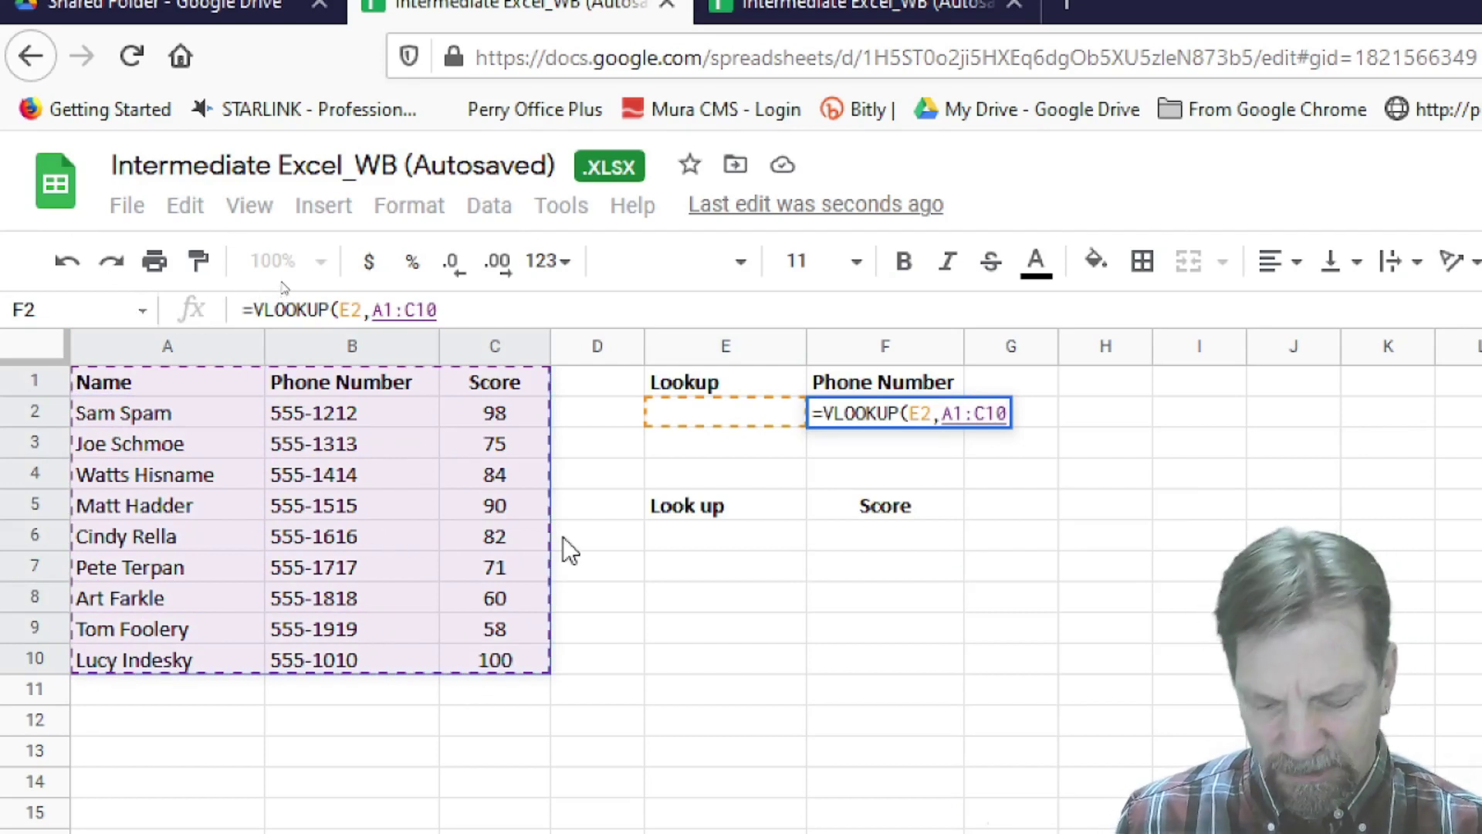
pyautogui.press('BackSpace')
pyautogui.press('BackSpace')
pyautogui.press('BackSpace')
pyautogui.press('BackSpace')
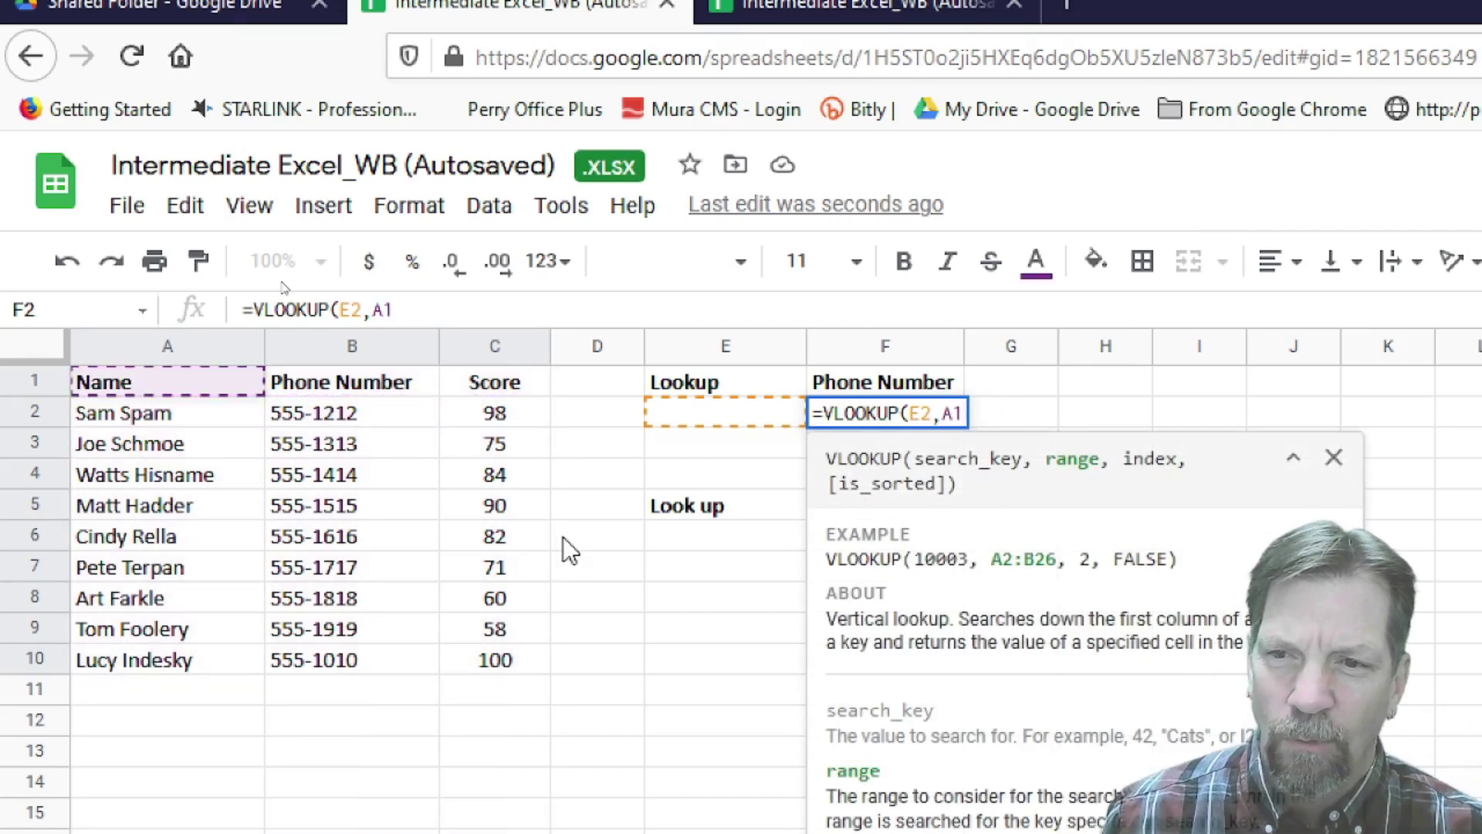
pyautogui.write(':')
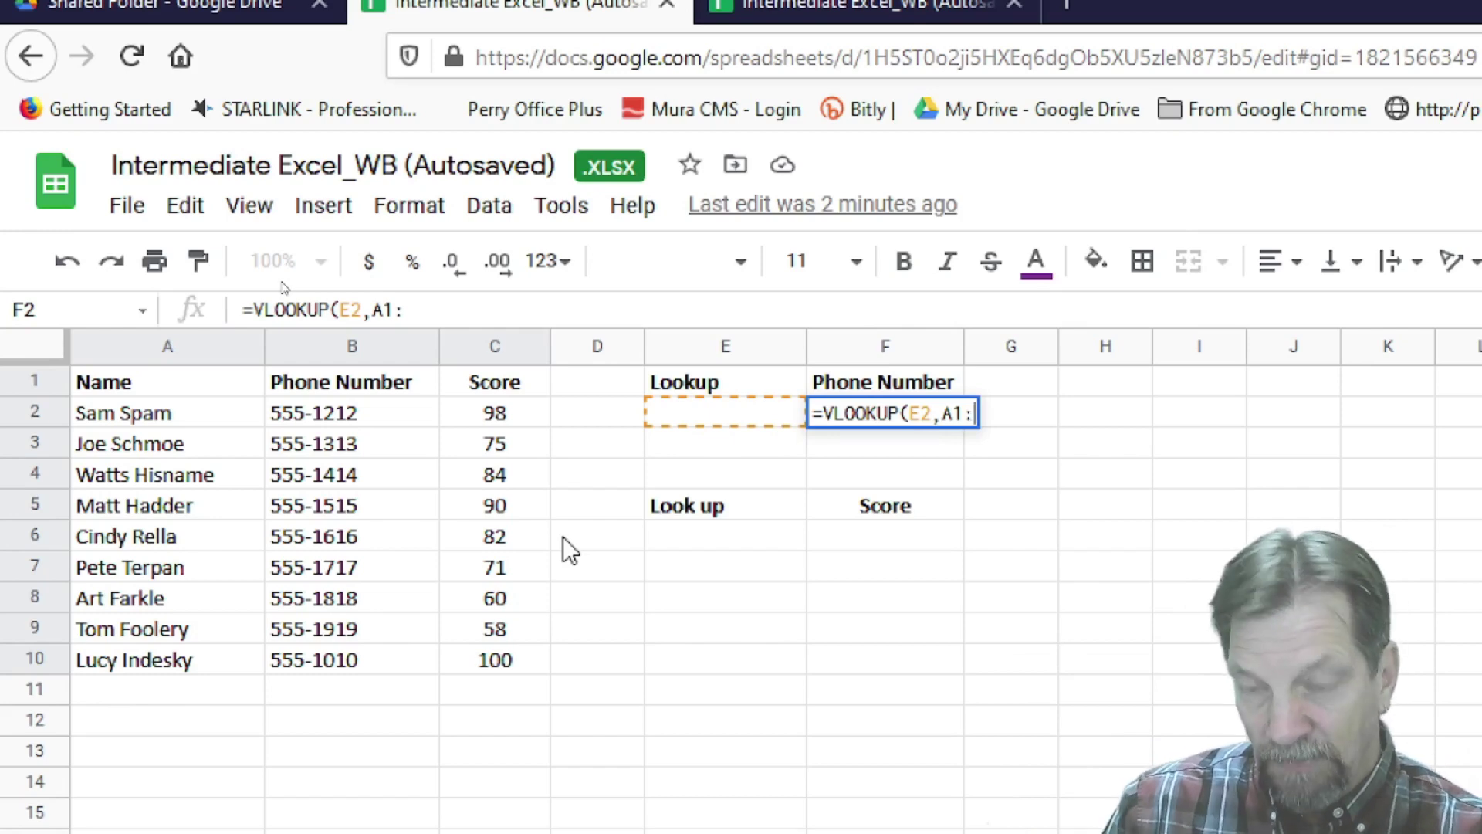
pyautogui.write('C')
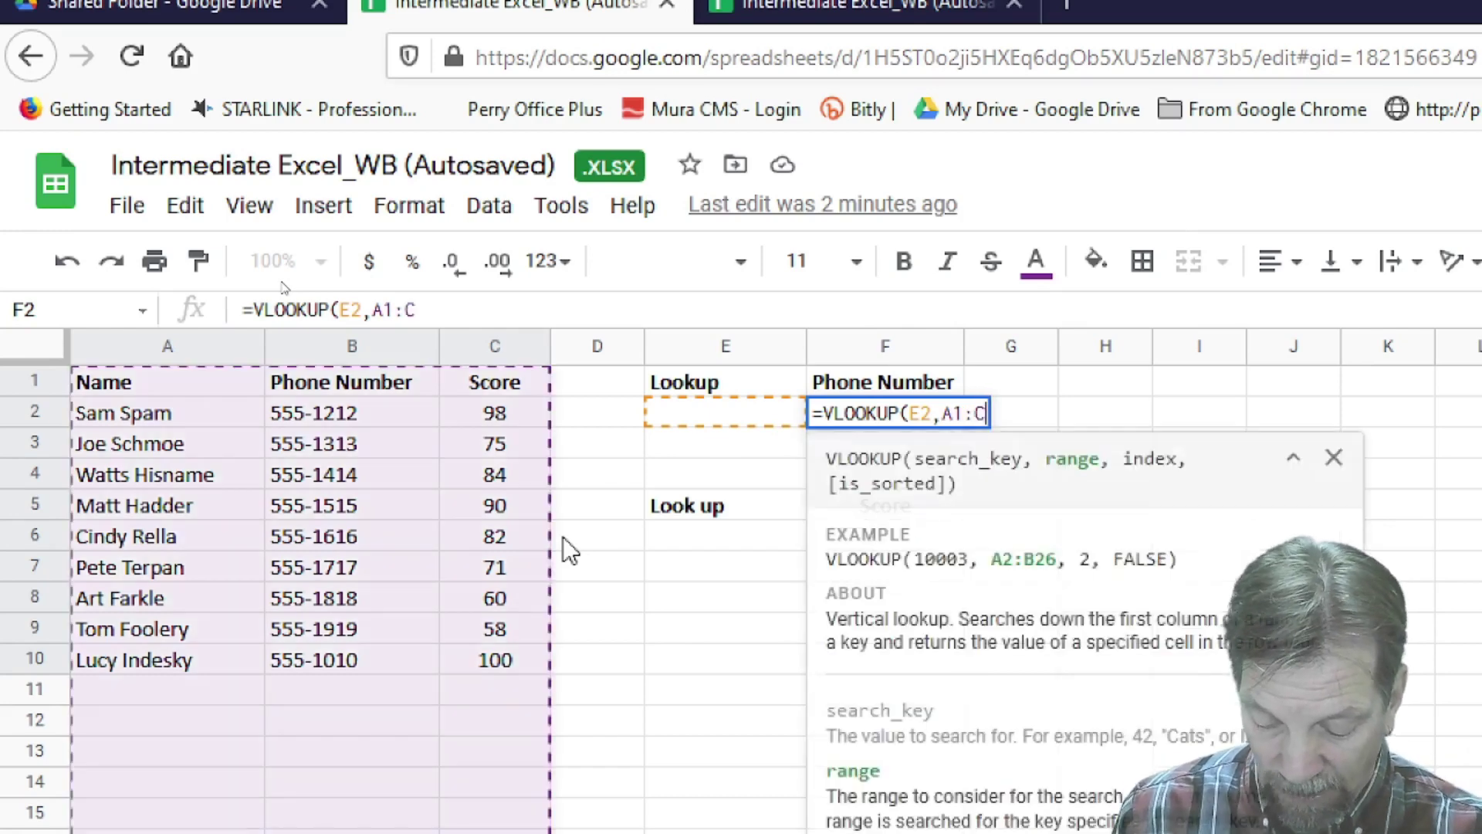
pyautogui.write('500')
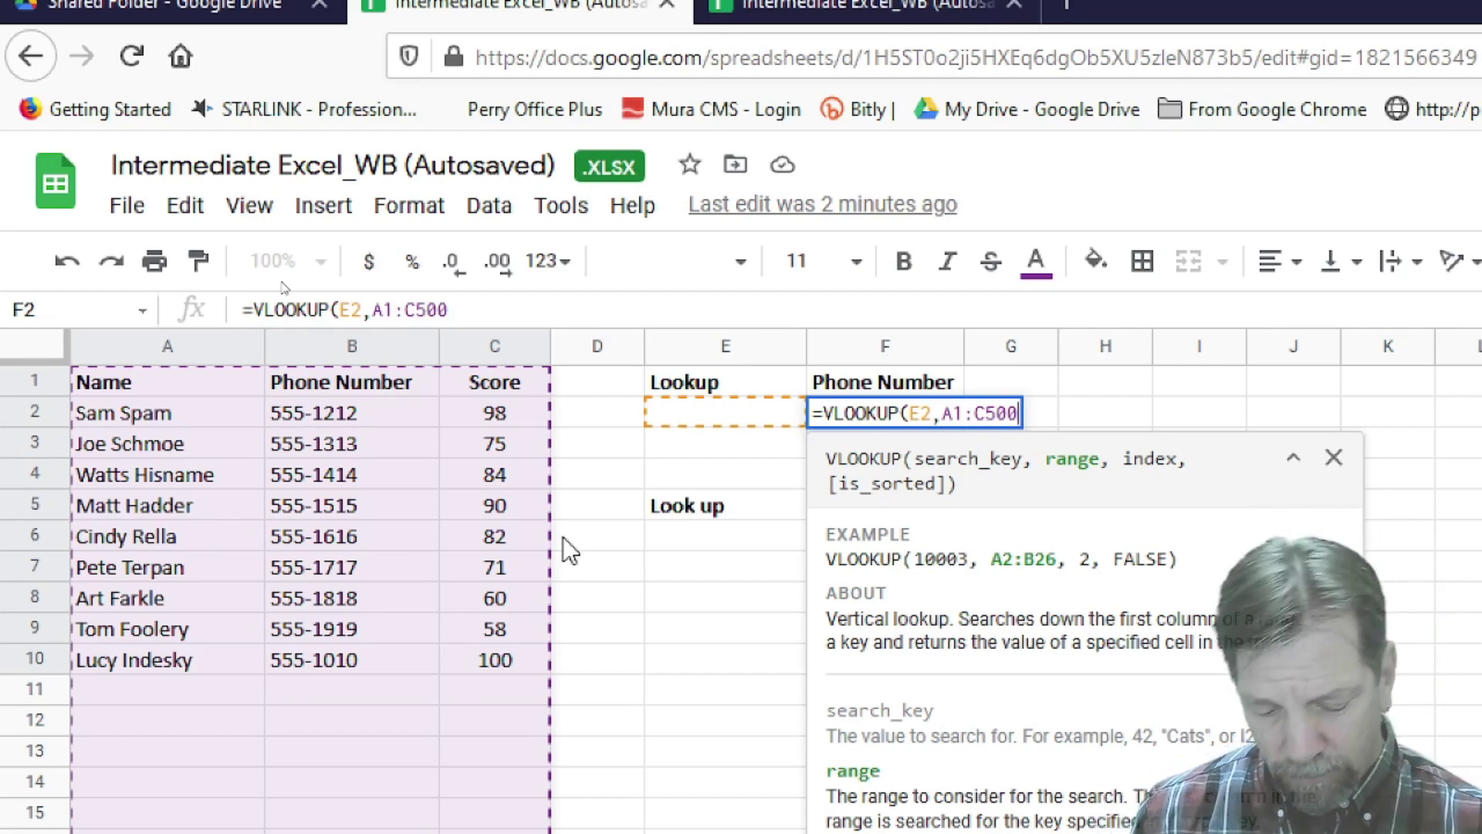
pyautogui.press('BackSpace')
pyautogui.press('BackSpace')
pyautogui.press('BackSpace')
pyautogui.press('BackSpace')
pyautogui.press('BackSpace')
pyautogui.press('BackSpace')
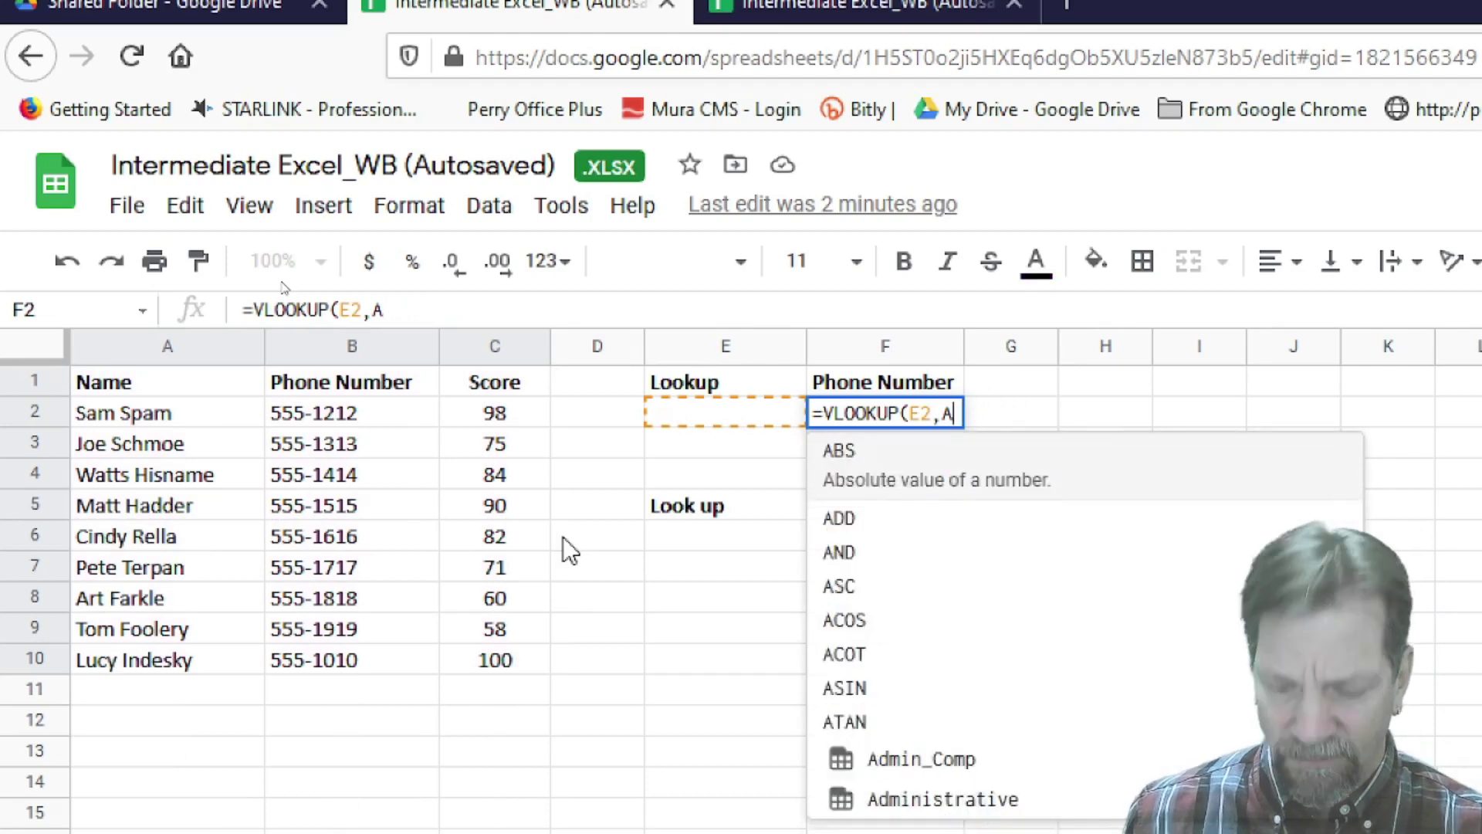
pyautogui.write(':C')
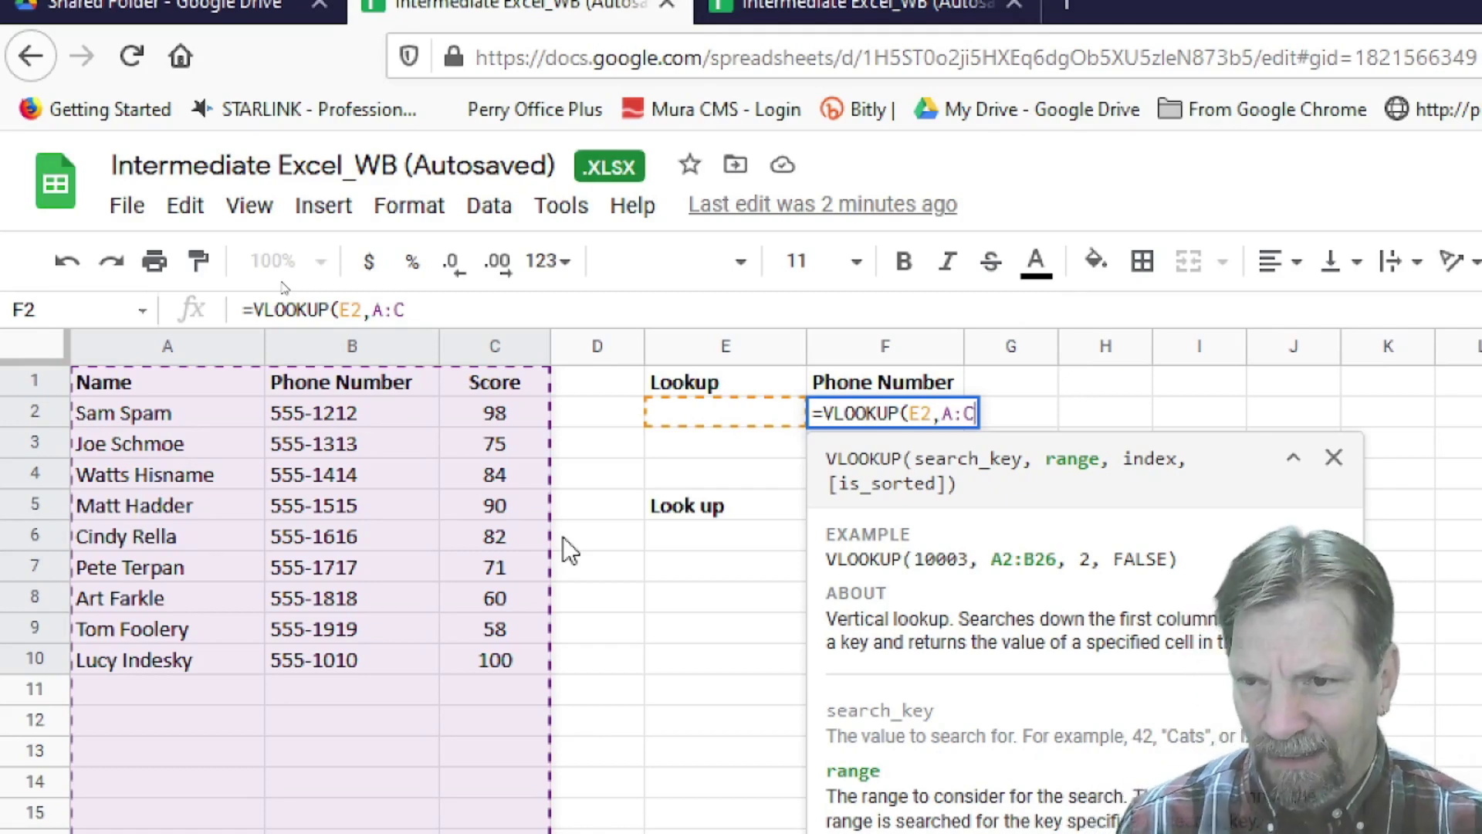
pyautogui.press('BackSpace')
pyautogui.press('BackSpace')
pyautogui.press('BackSpace')
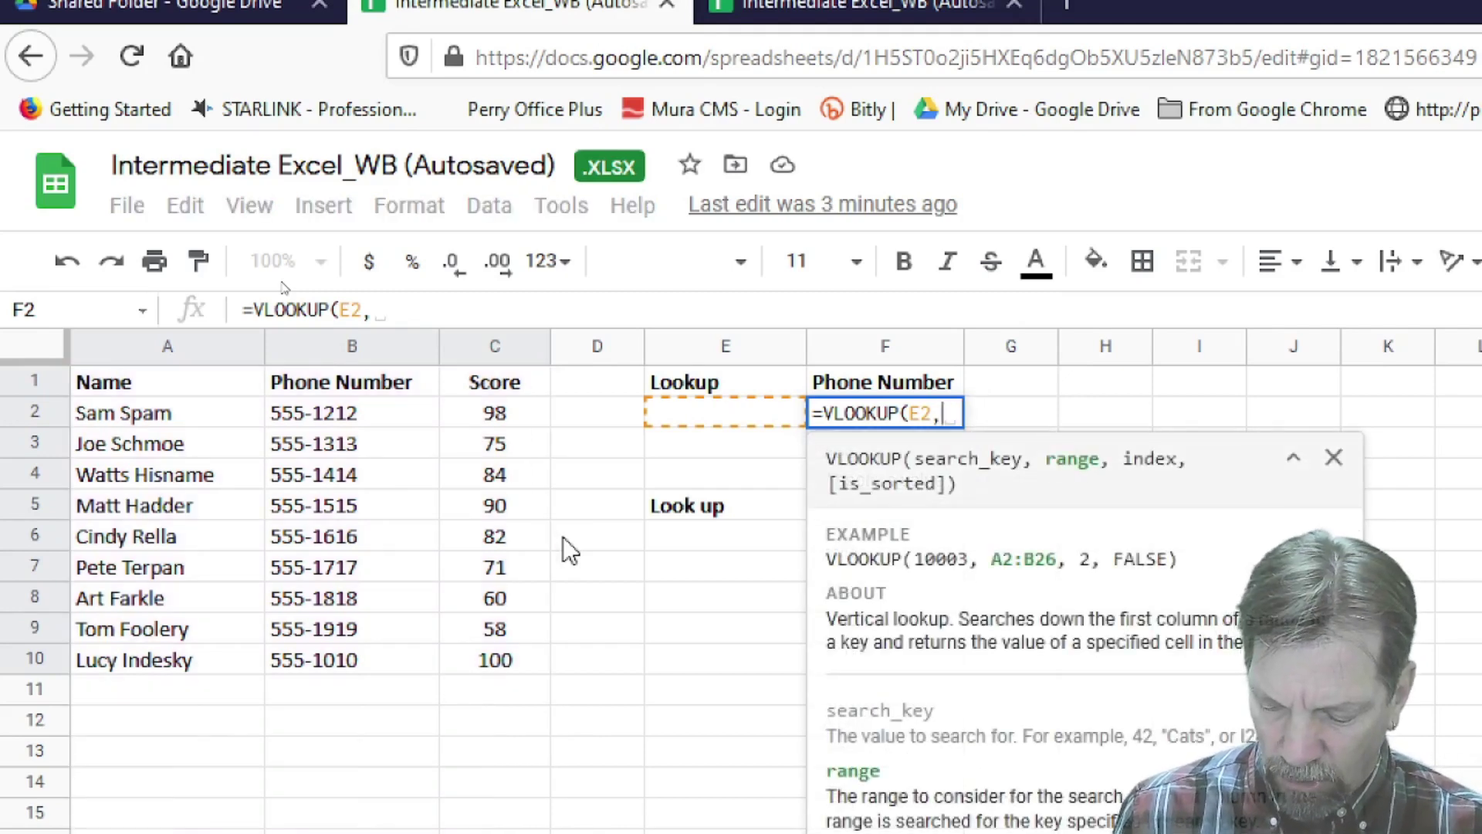
# - Add the range a1:c500 after E2 in F2's VLOOKUP and review each argument's help
pyautogui.write('a1:c500')
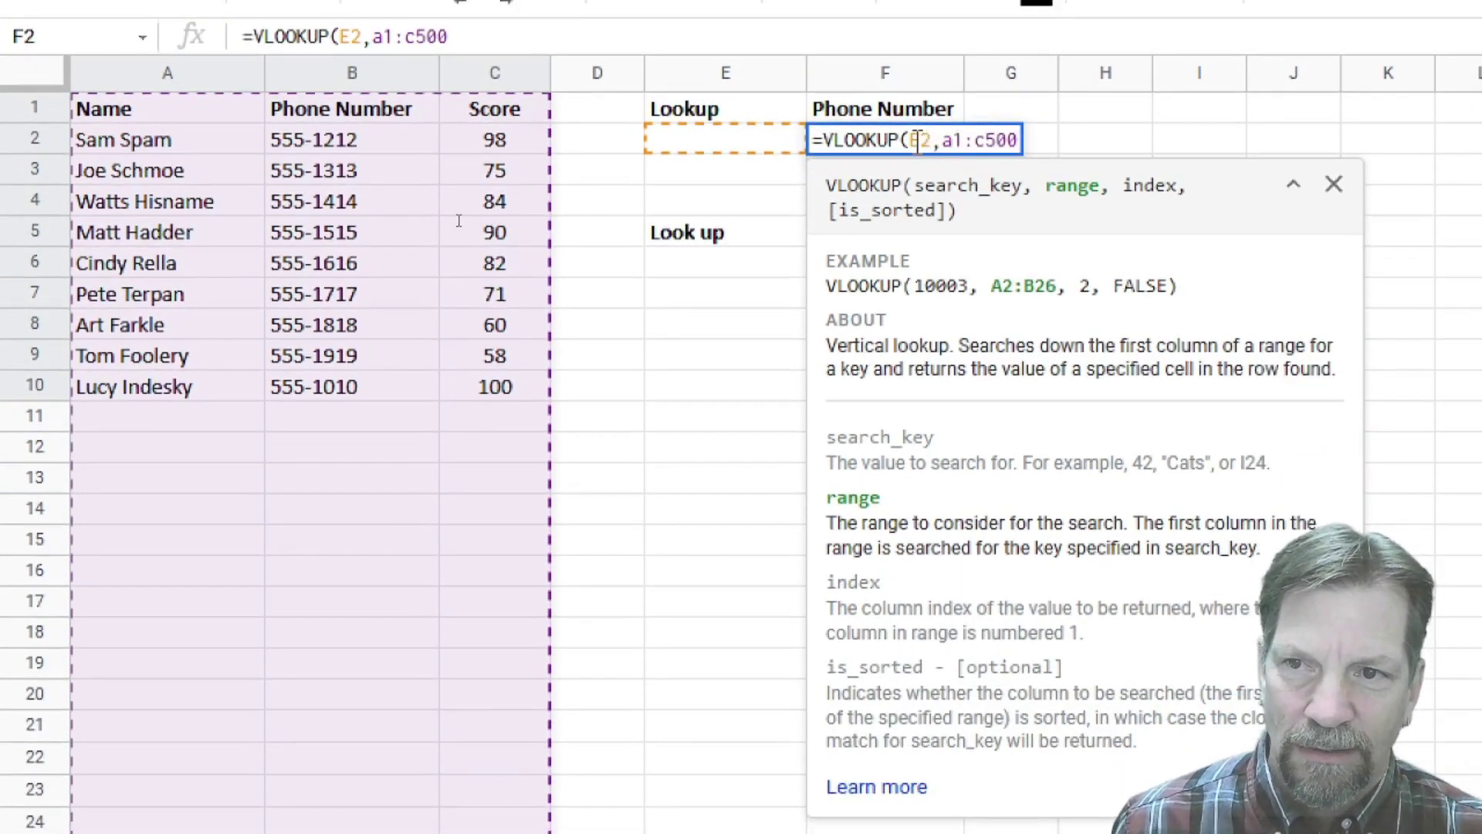
pyautogui.click(917, 142)
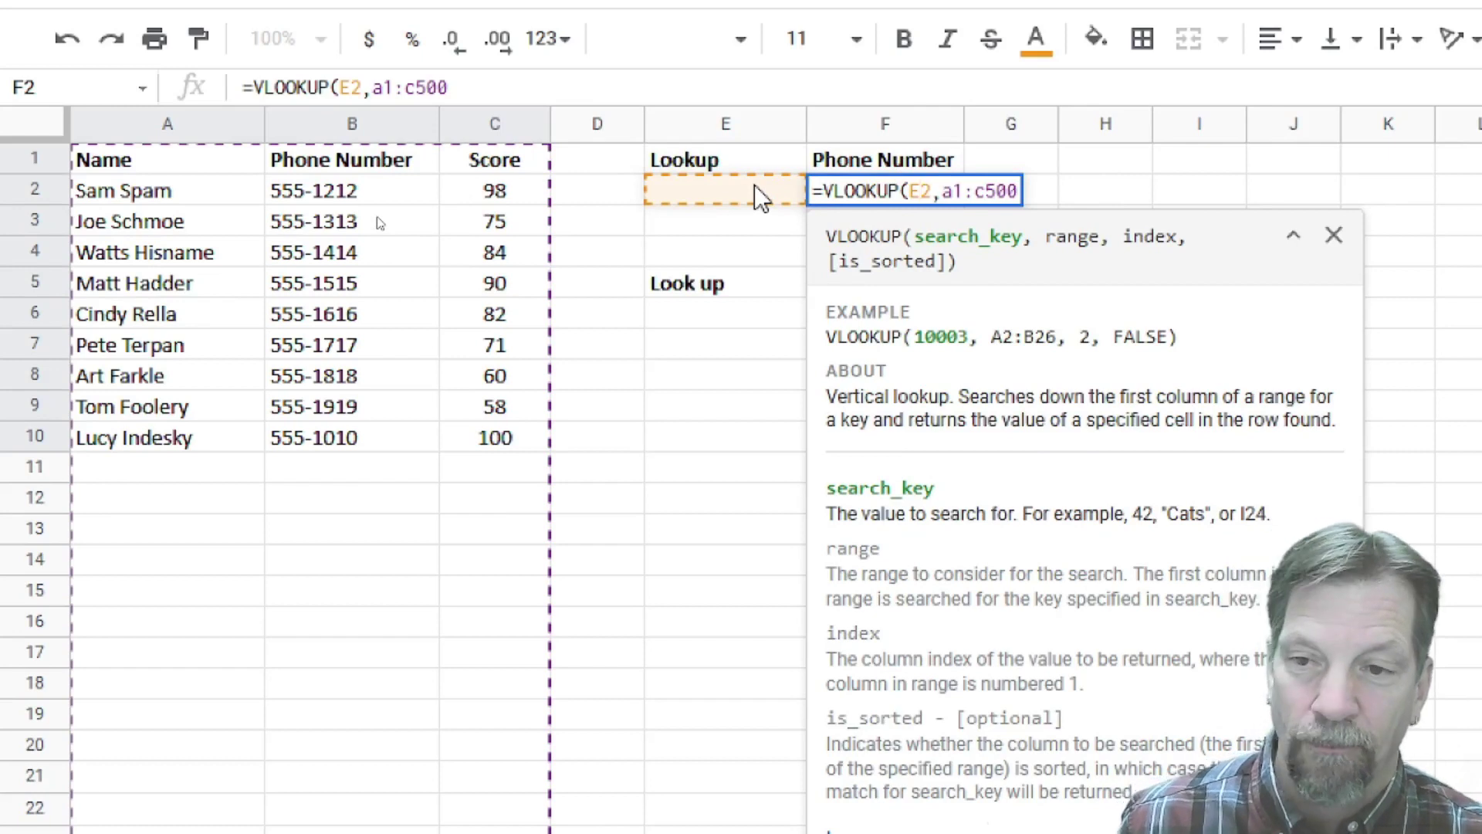
pyautogui.click(966, 192)
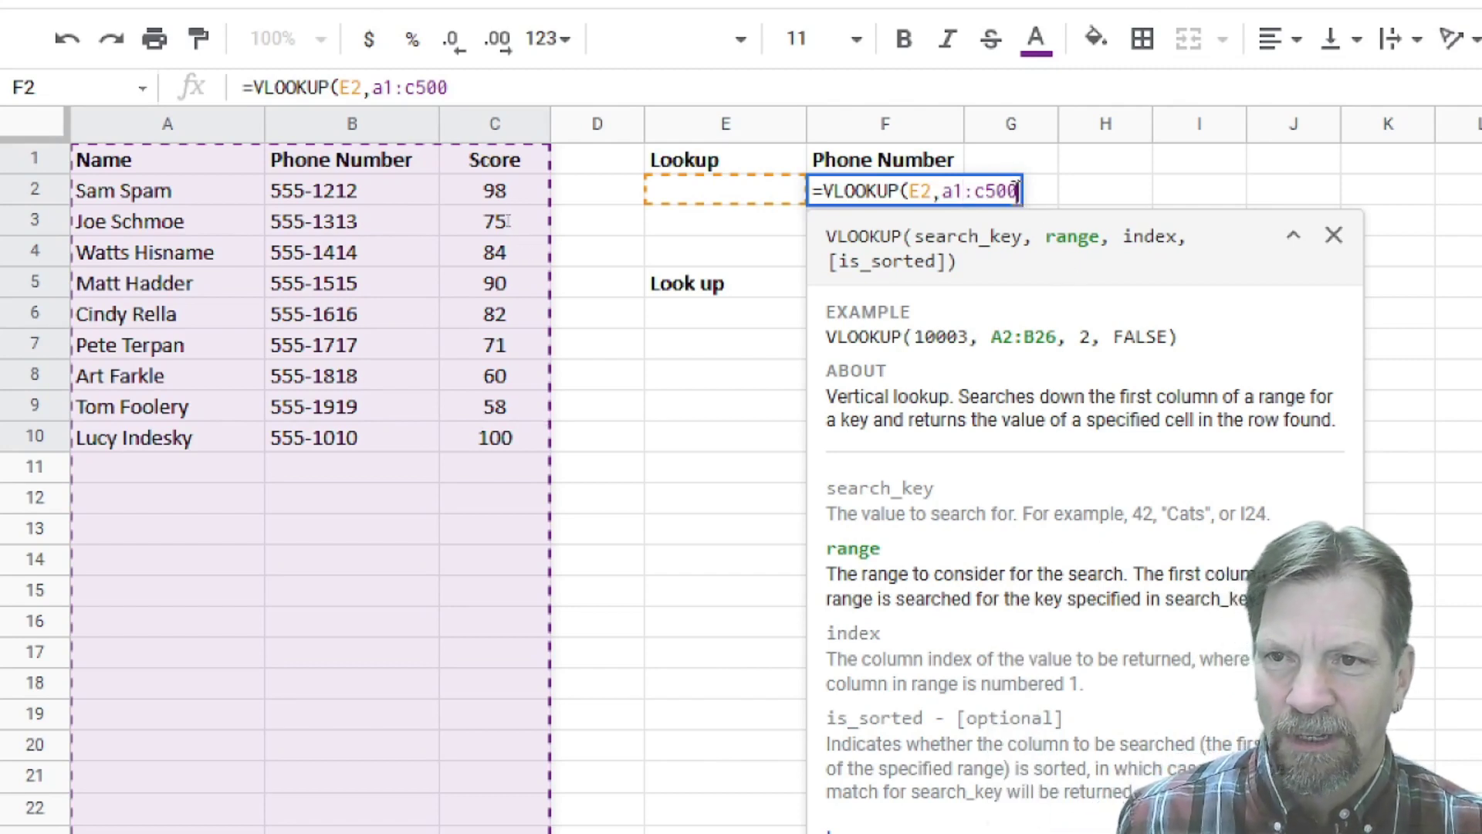
# - Add column index 2 as the third argument of F2's VLOOKUP
pyautogui.write(',')
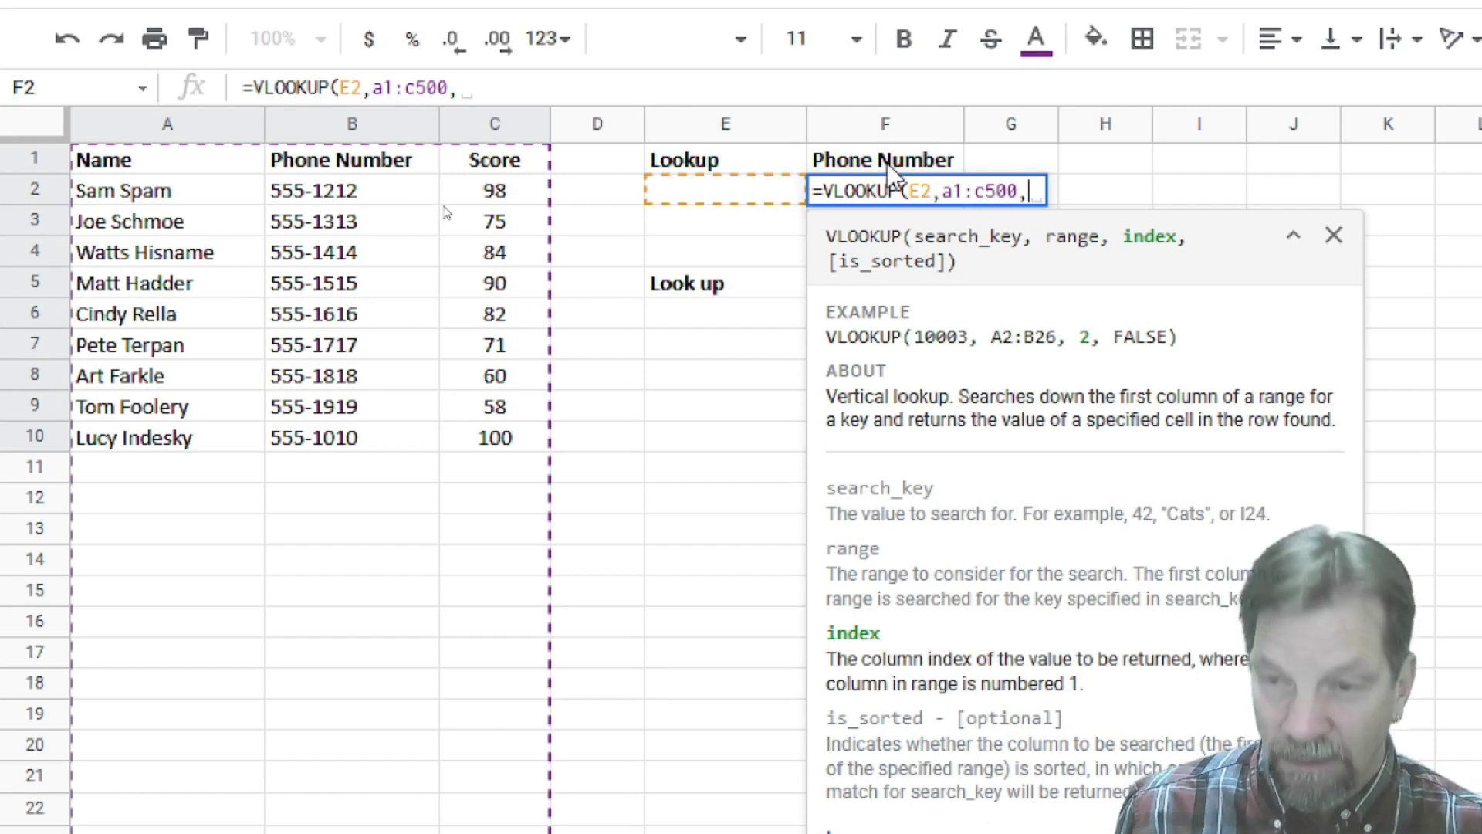
pyautogui.write('2')
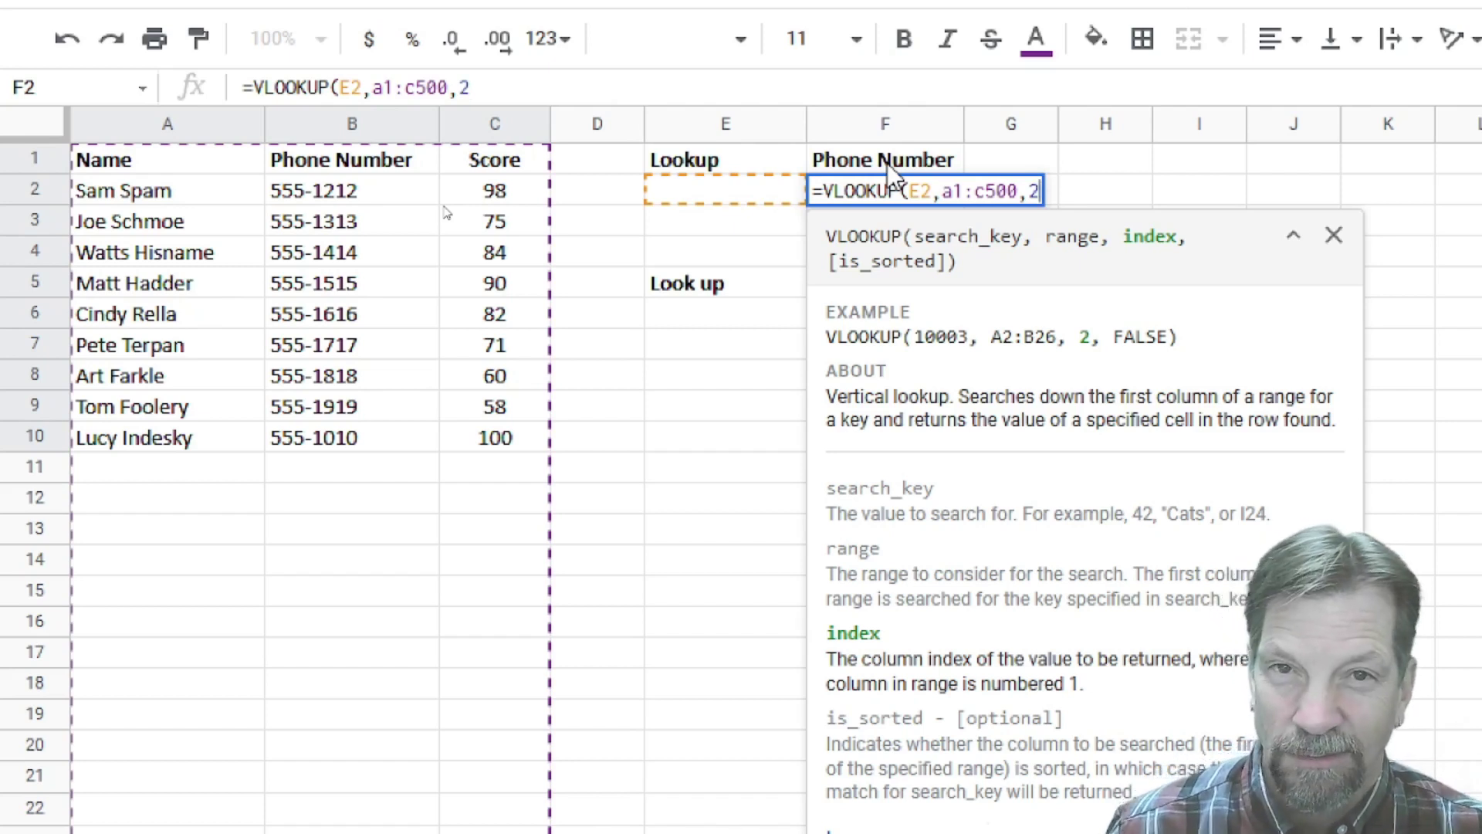
pyautogui.write(',')
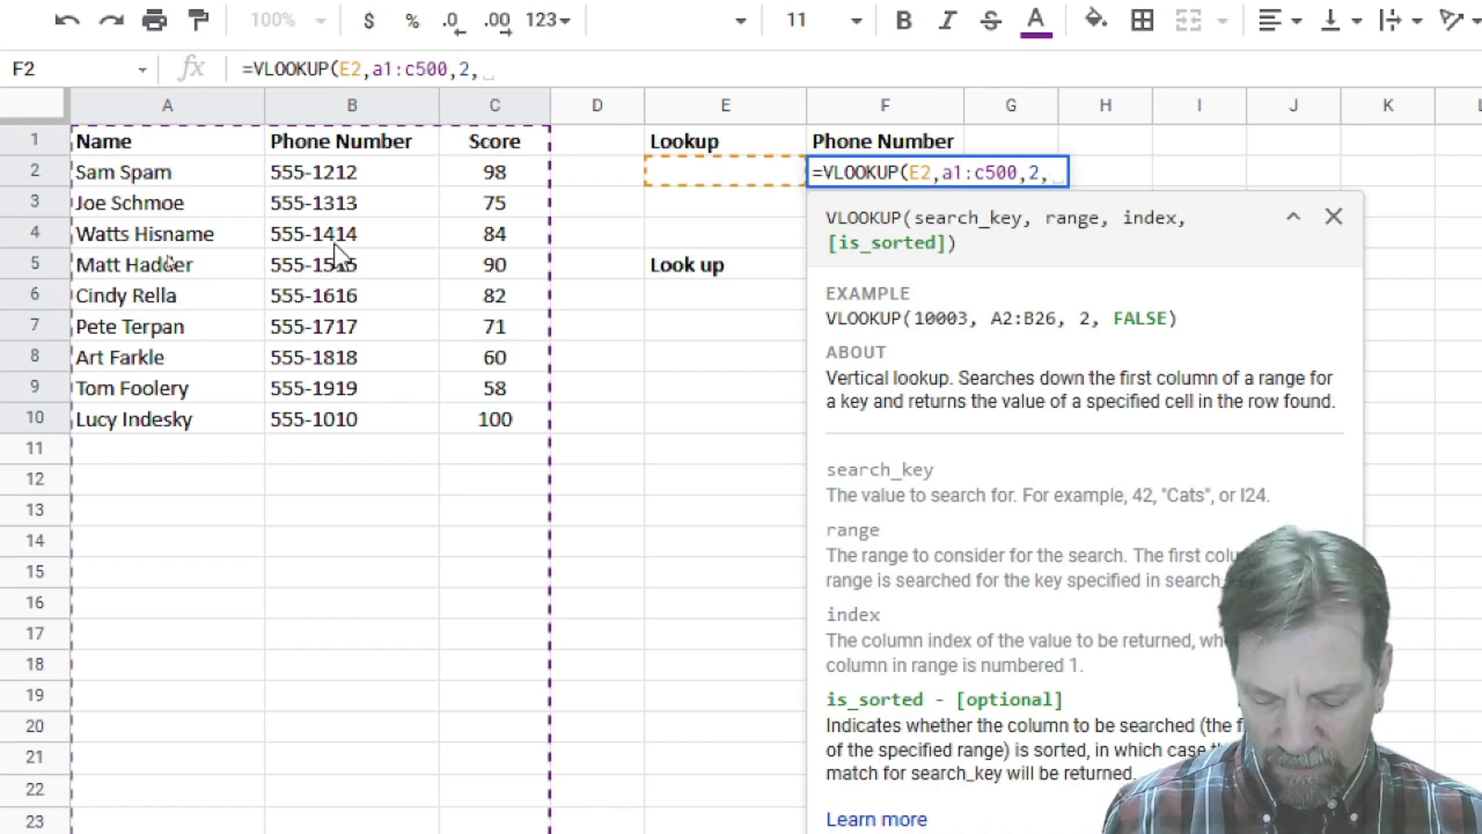
# - Close F2's formula with false for an exact match: =VLOOKUP(E2,a1:c500,2,false)
pyautogui.write('false')
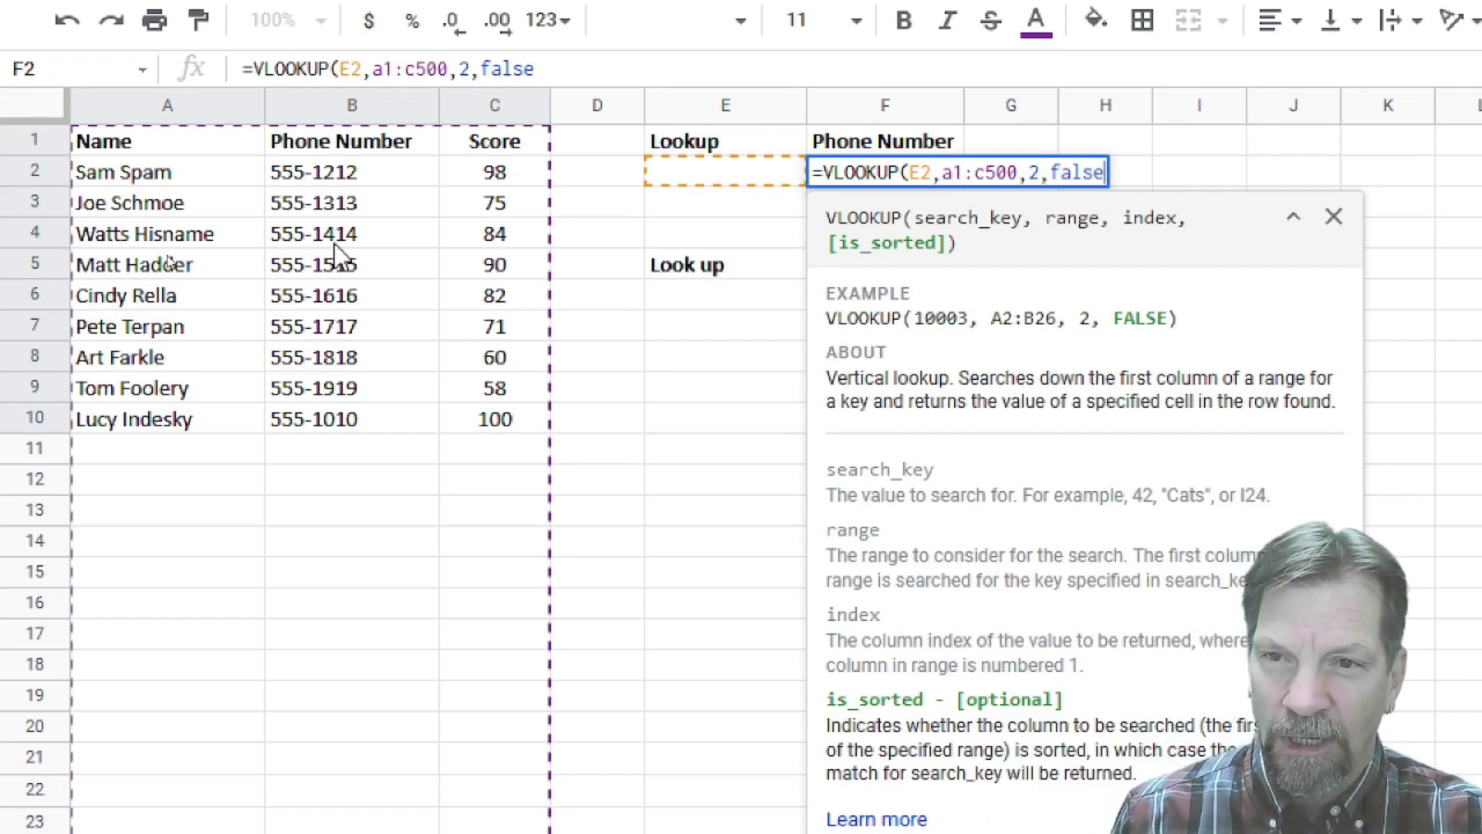
pyautogui.write(')')
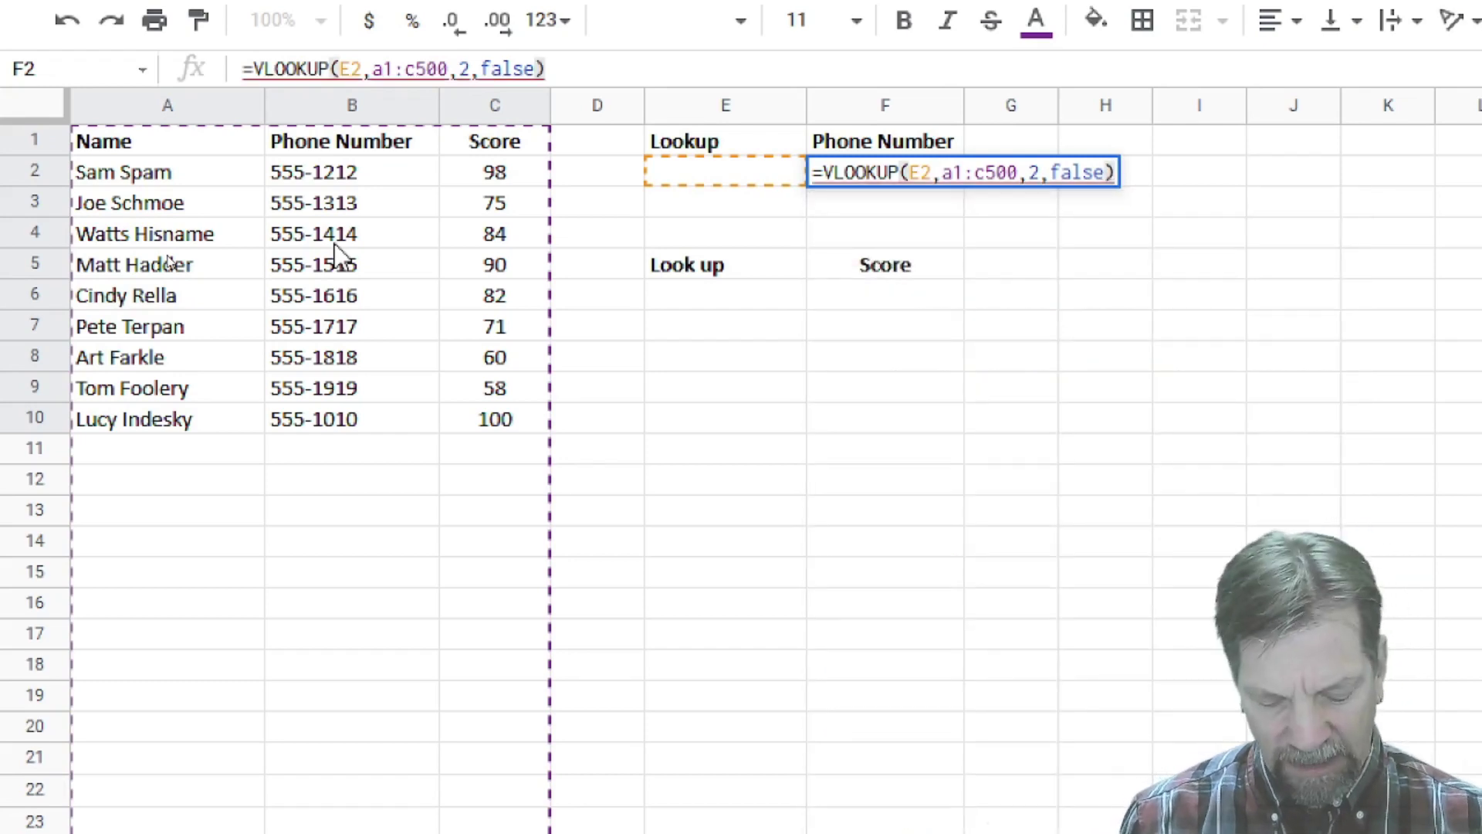
# - Commit the VLOOKUP in F2, which shows #N/A while E2 is still empty
pyautogui.press('Return')
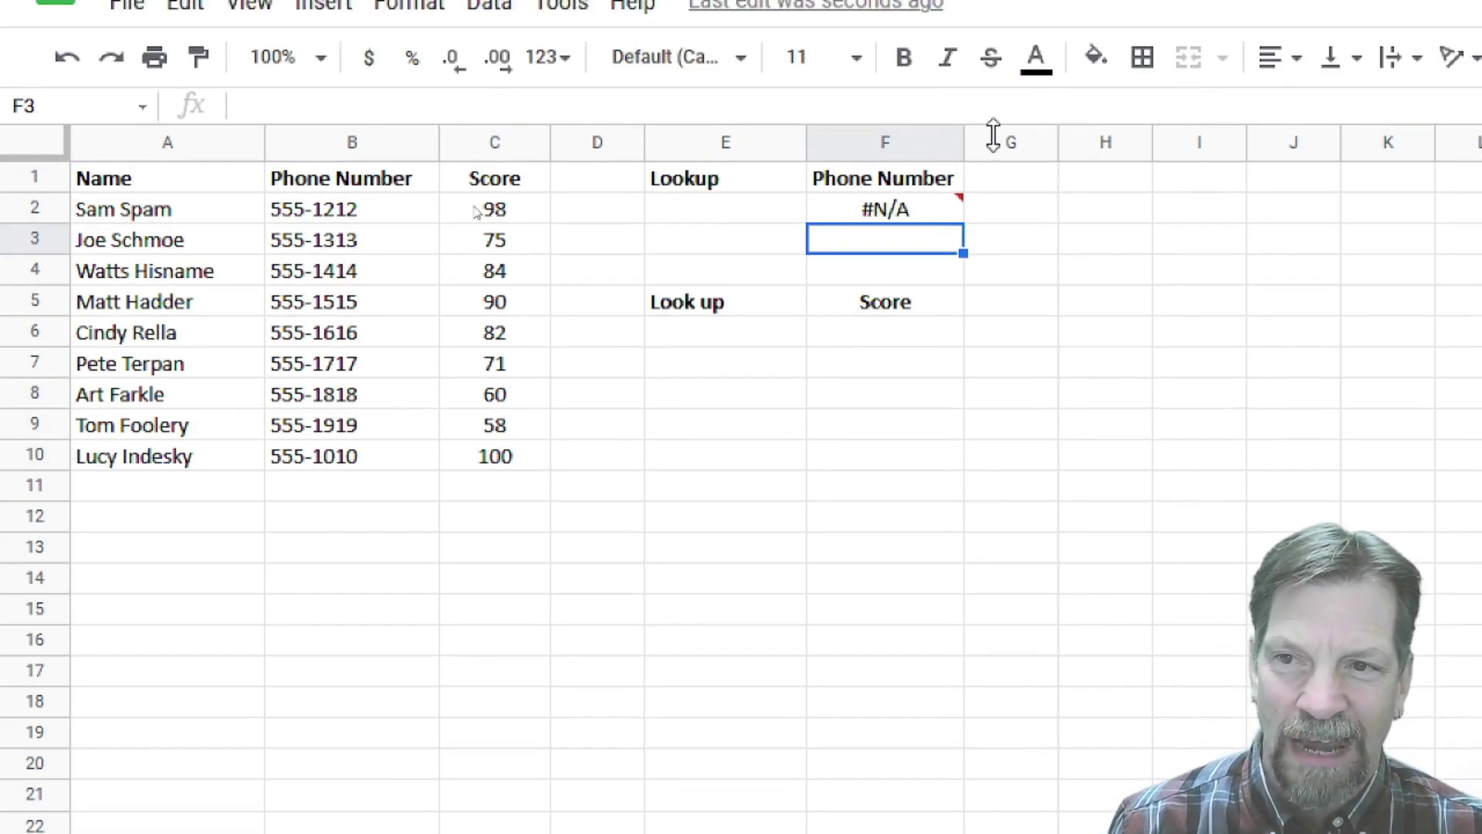
pyautogui.moveTo(914, 173)
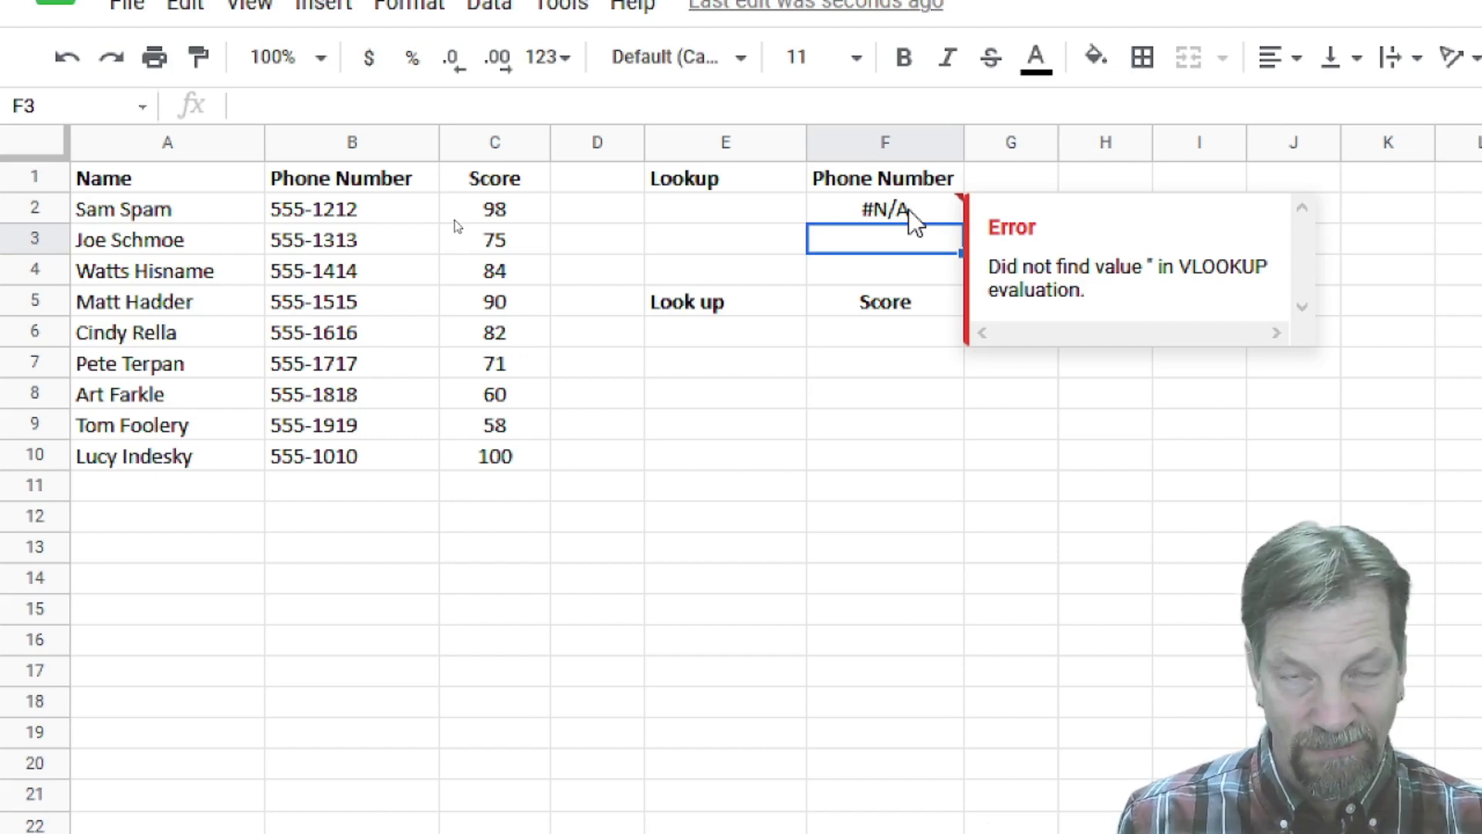
pyautogui.click(697, 210)
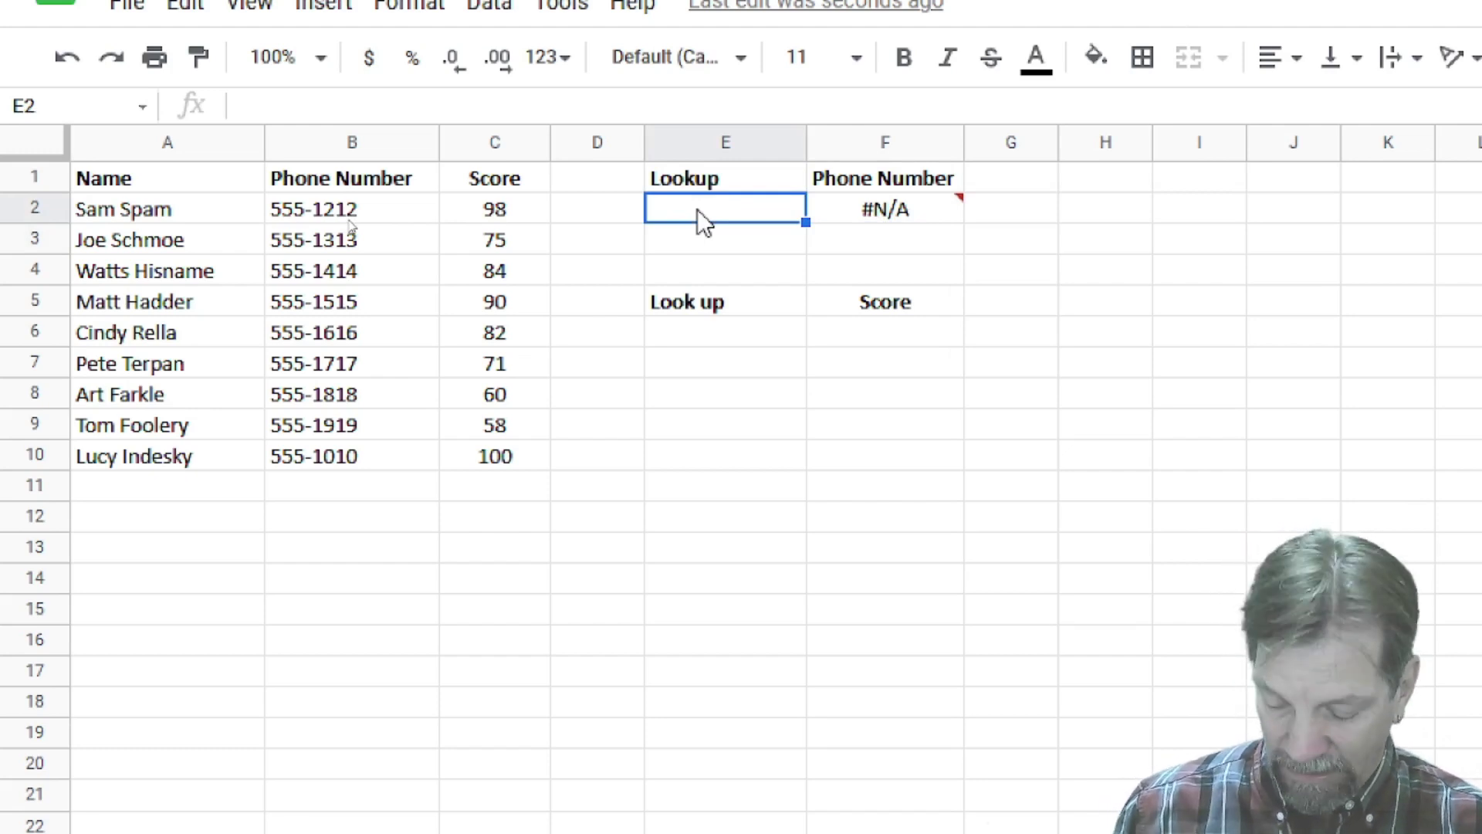
pyautogui.write('sam spam')
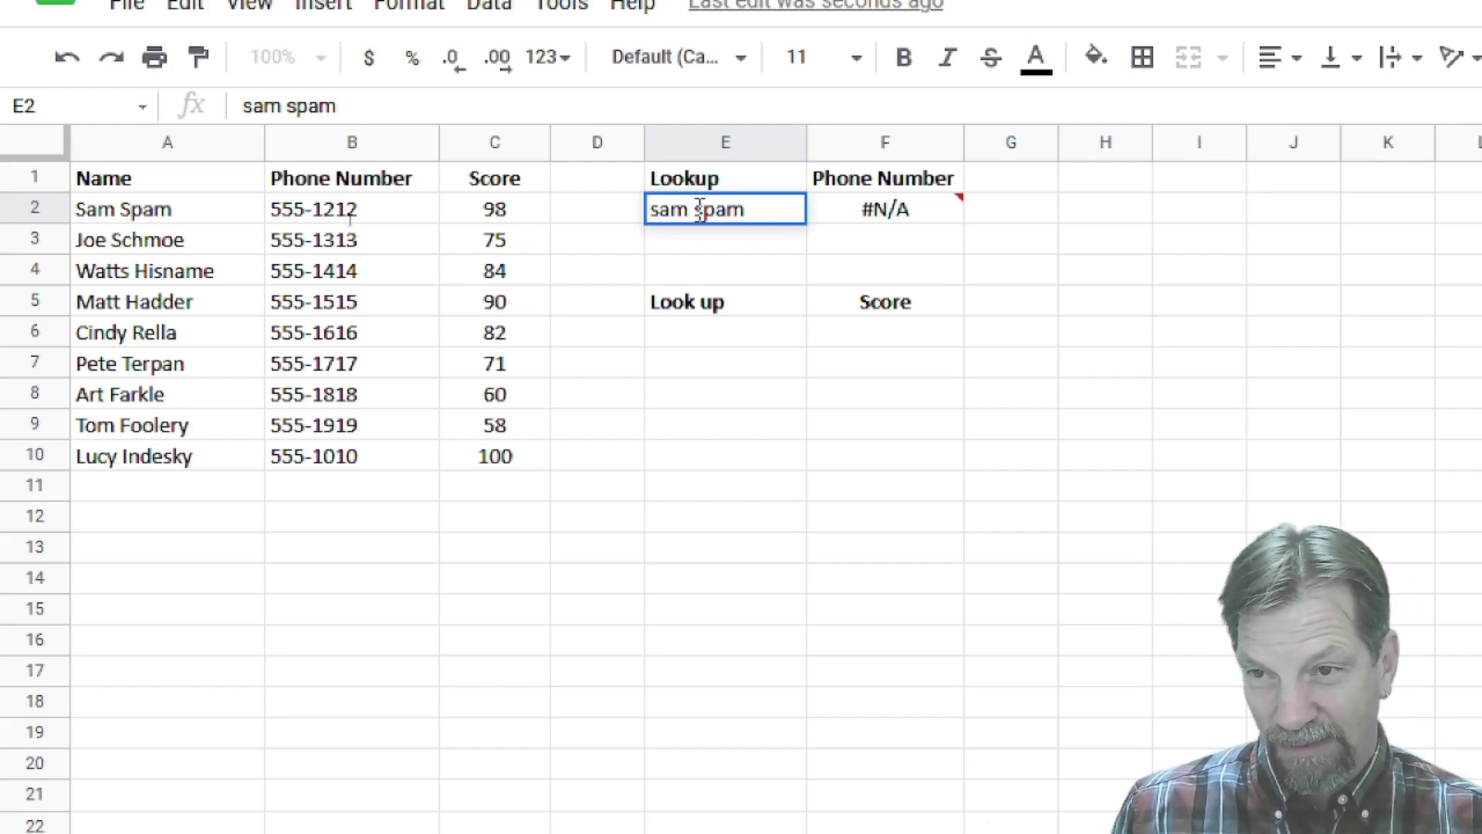
pyautogui.press('Tab')
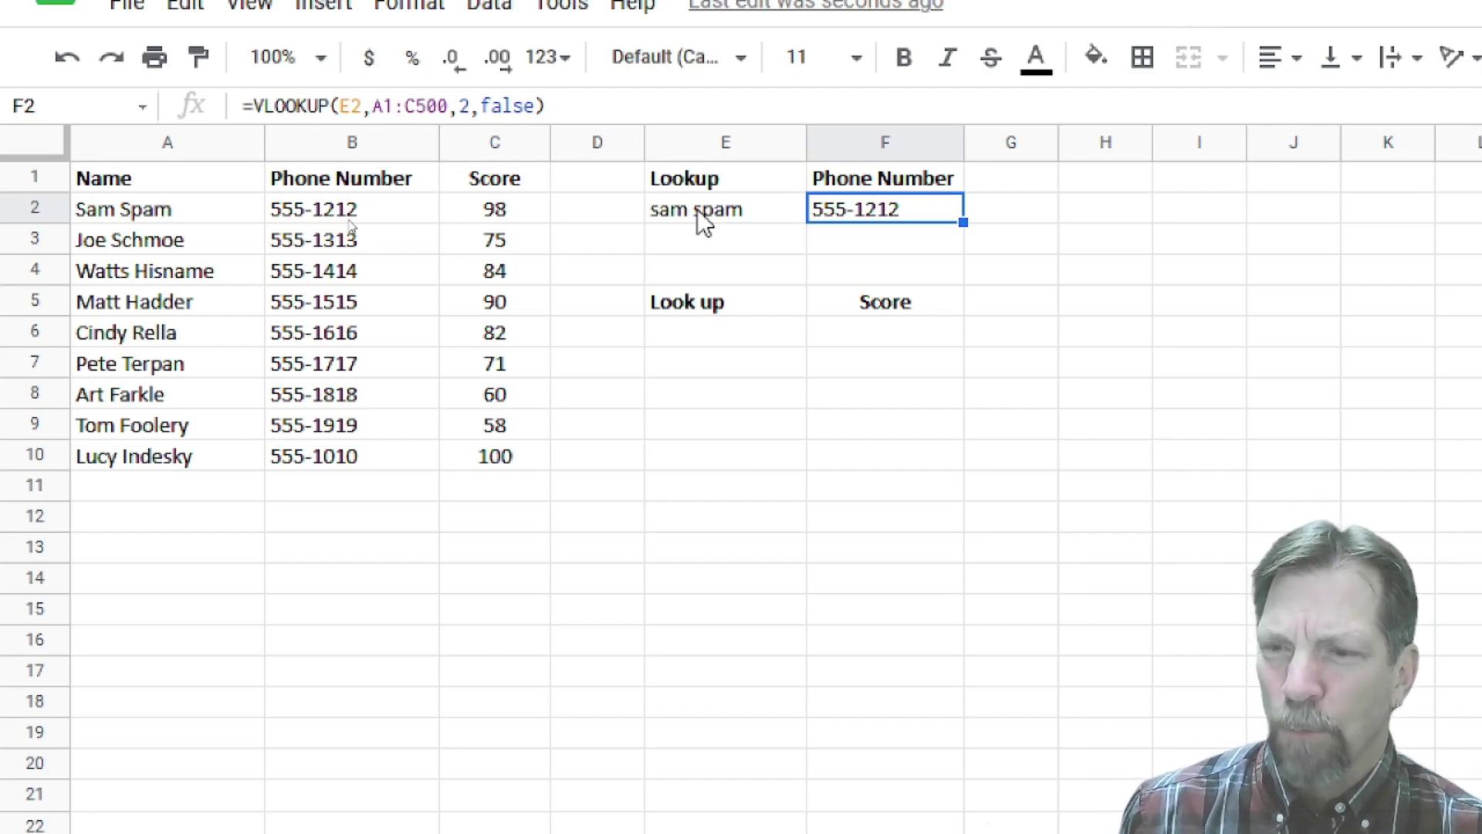
pyautogui.click(697, 209)
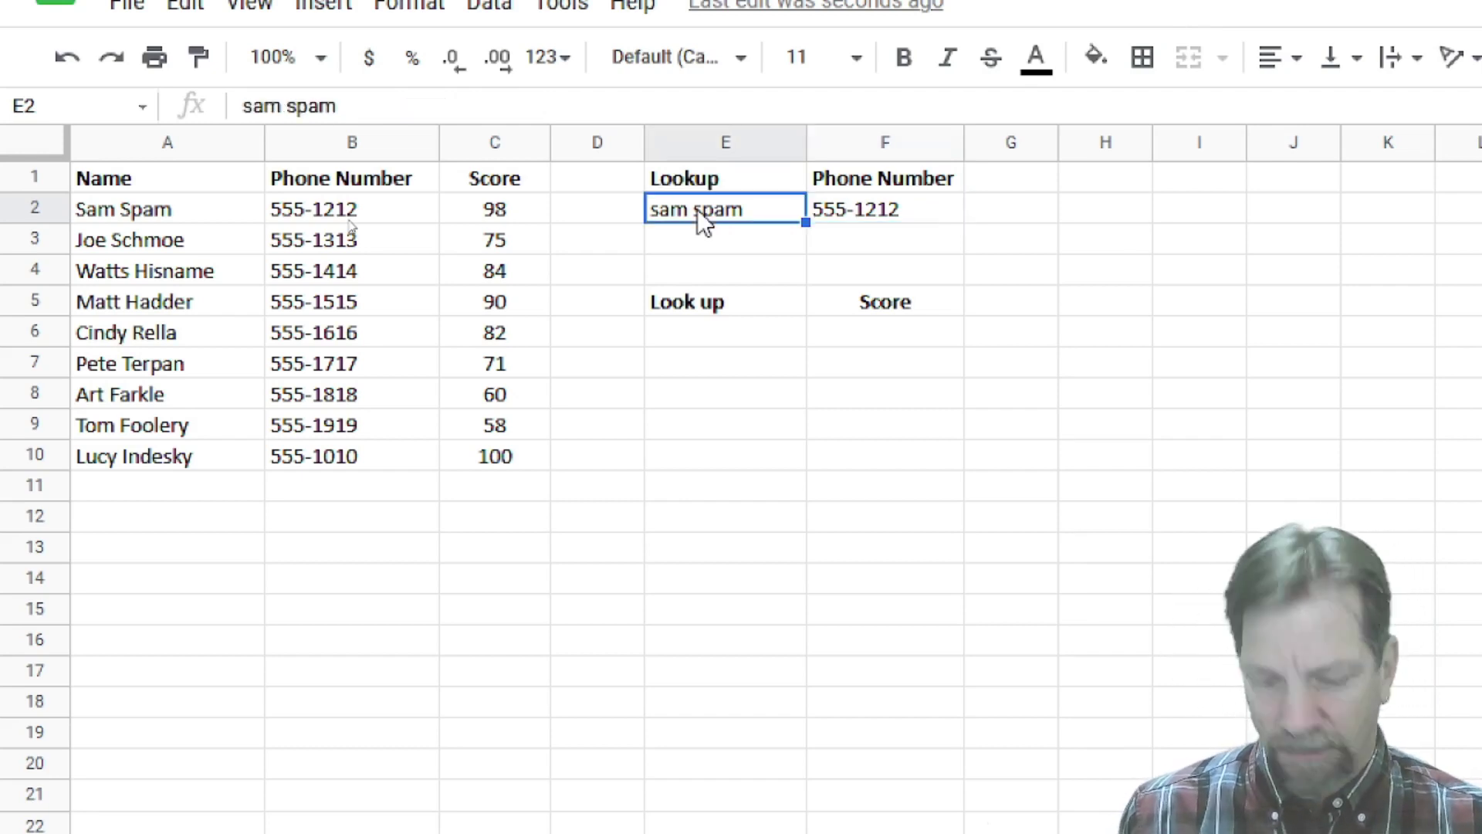
# - Clear the test name from E2 and reopen F2's VLOOKUP formula for editing
pyautogui.press('Delete')
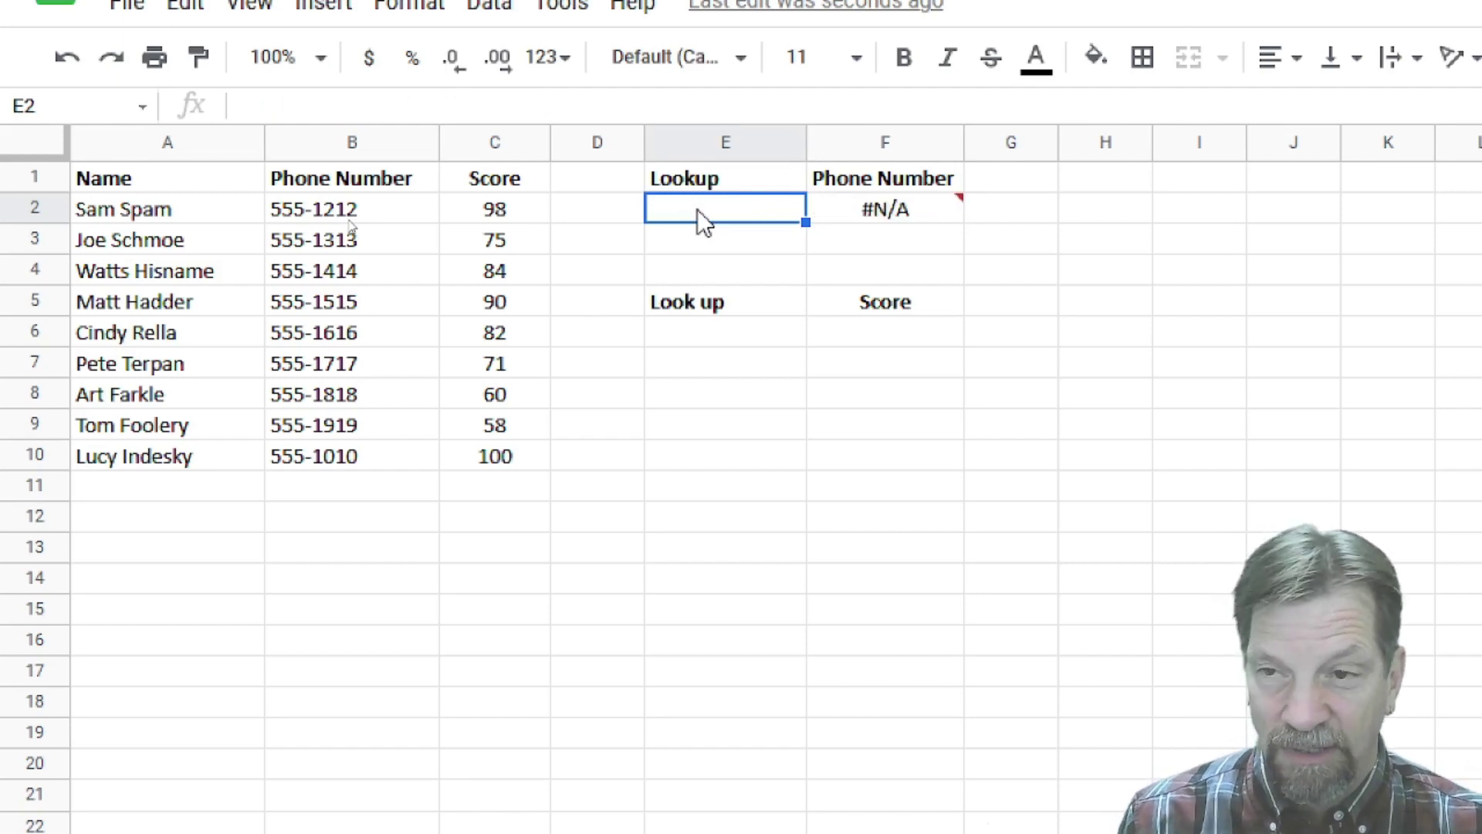
pyautogui.press('Right')
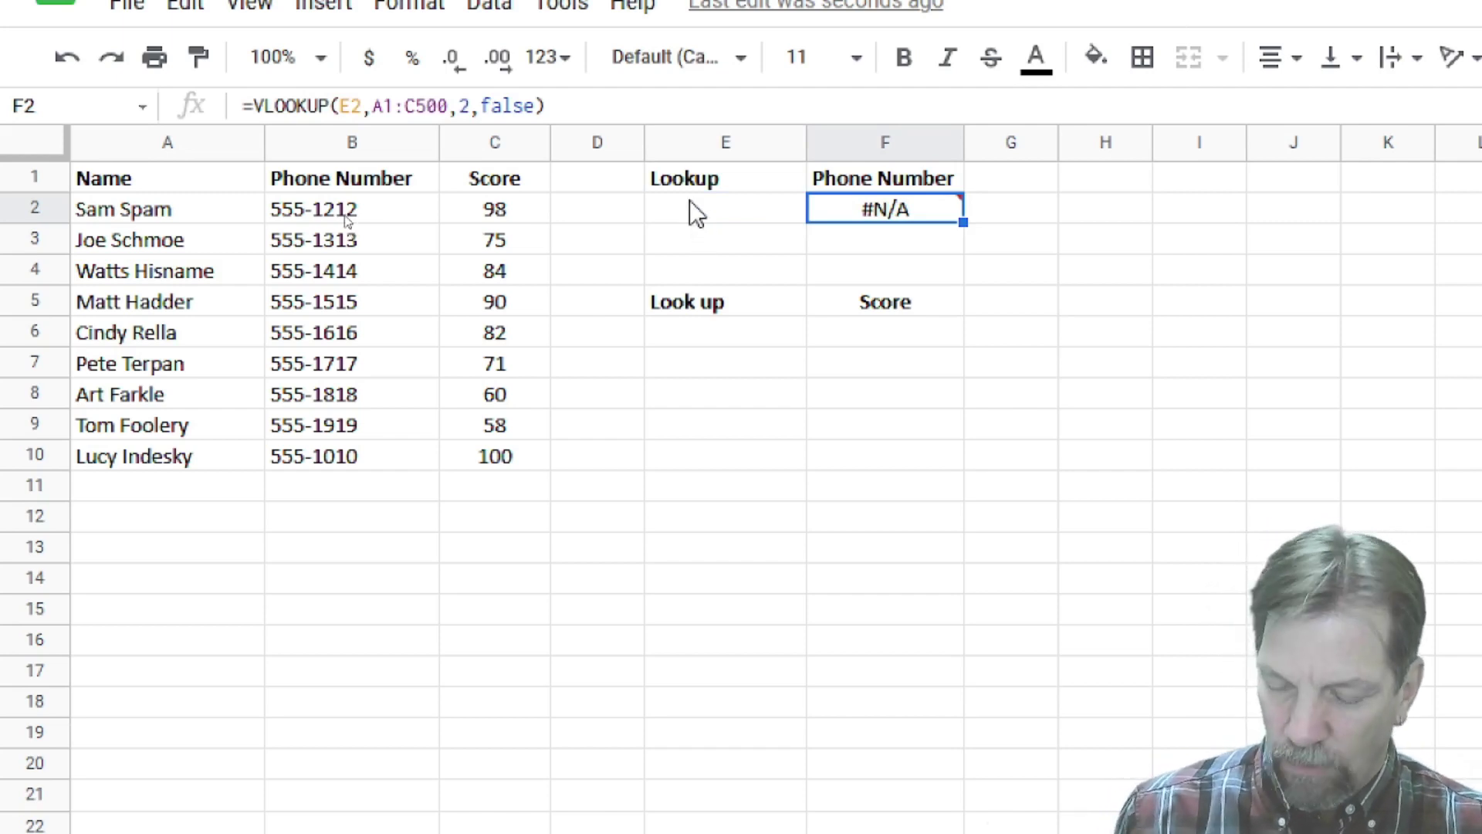
pyautogui.press('Return')
pyautogui.moveTo(825, 208)
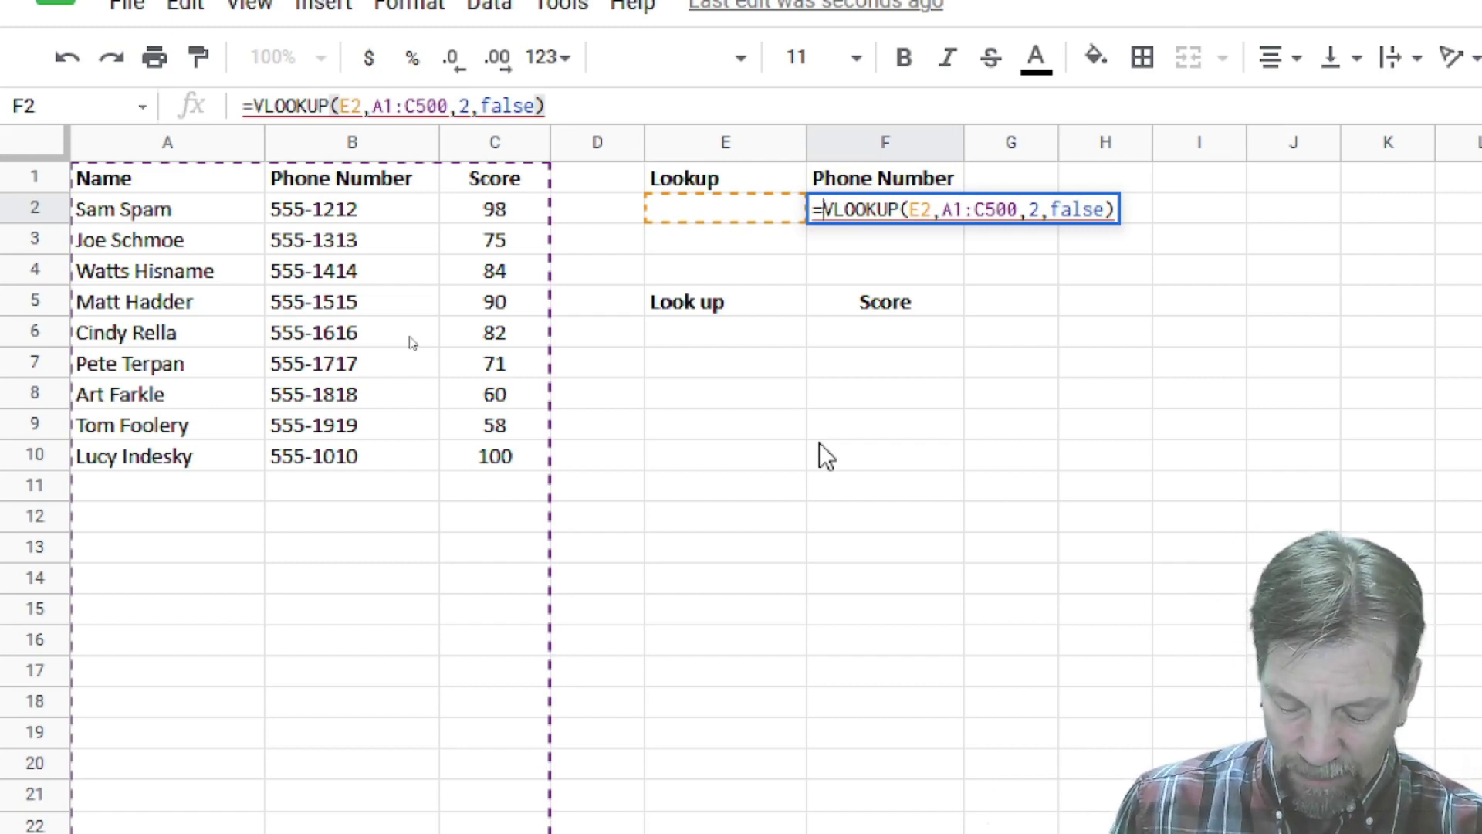
# - Wrap F2's lookup as =iferror(VLOOKUP(E2,A1:C500,2,false),"") so errors show blank
pyautogui.write('iferr')
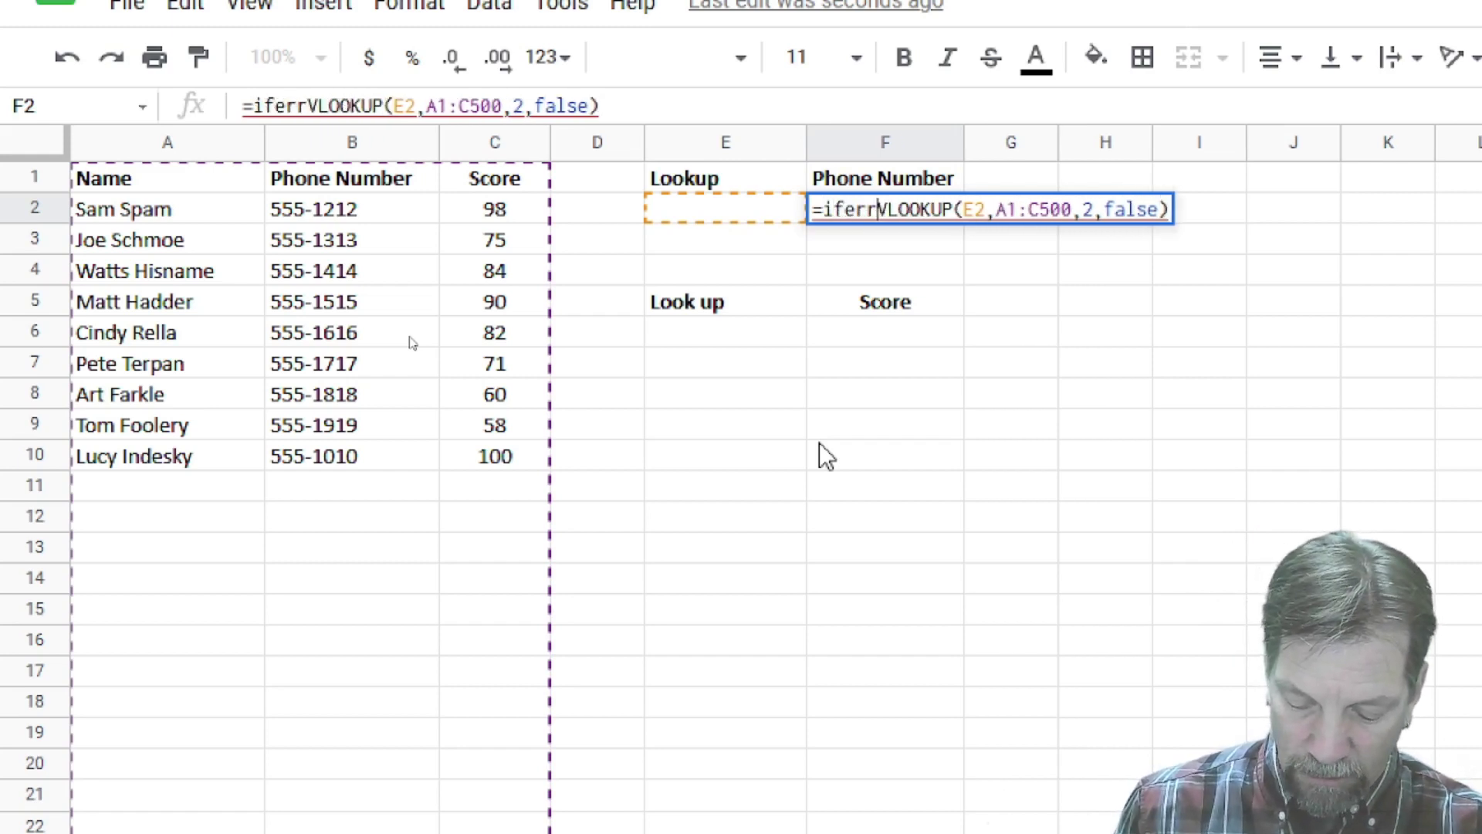
pyautogui.write('or')
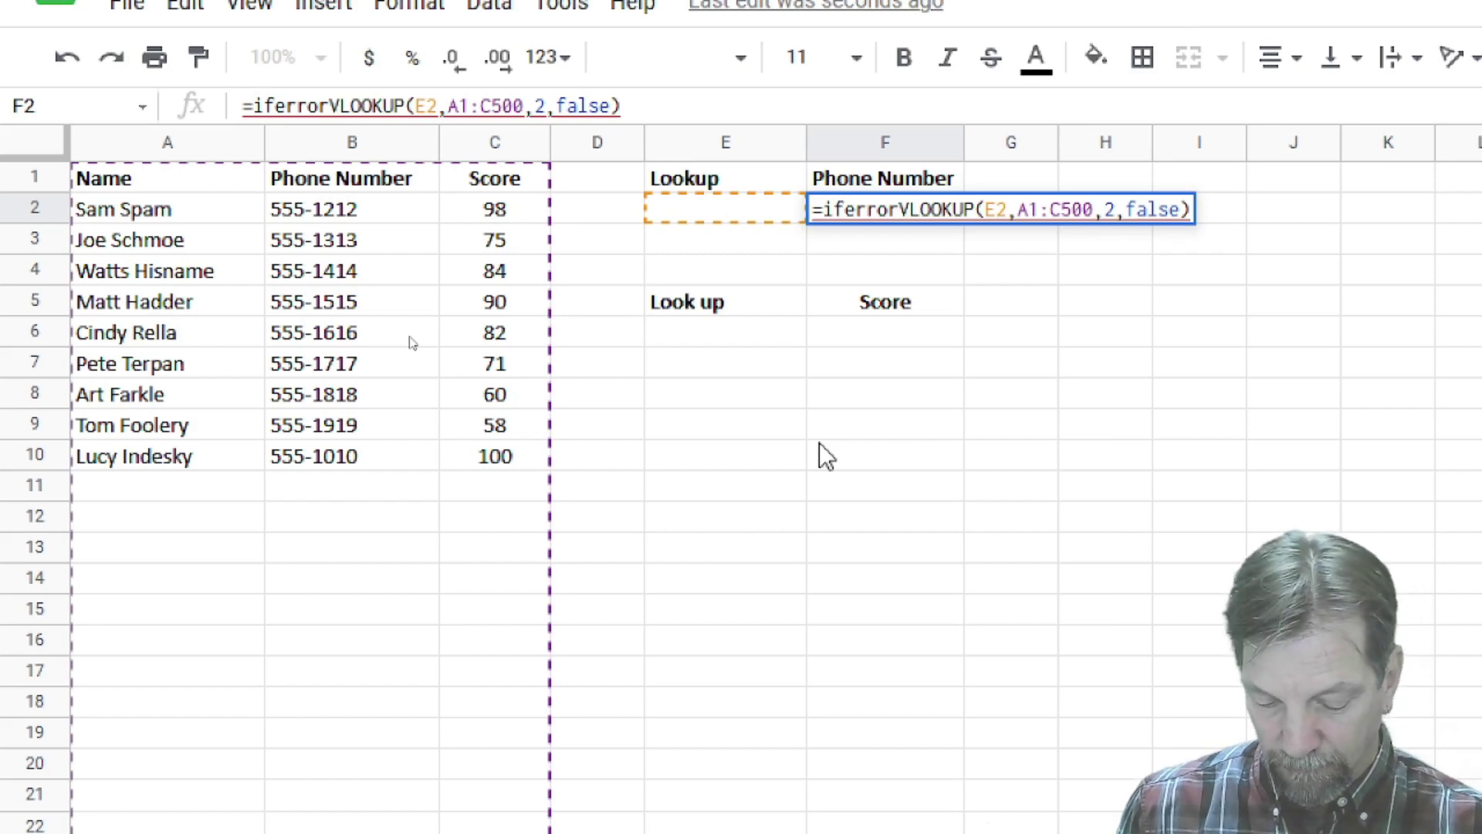
pyautogui.write('(')
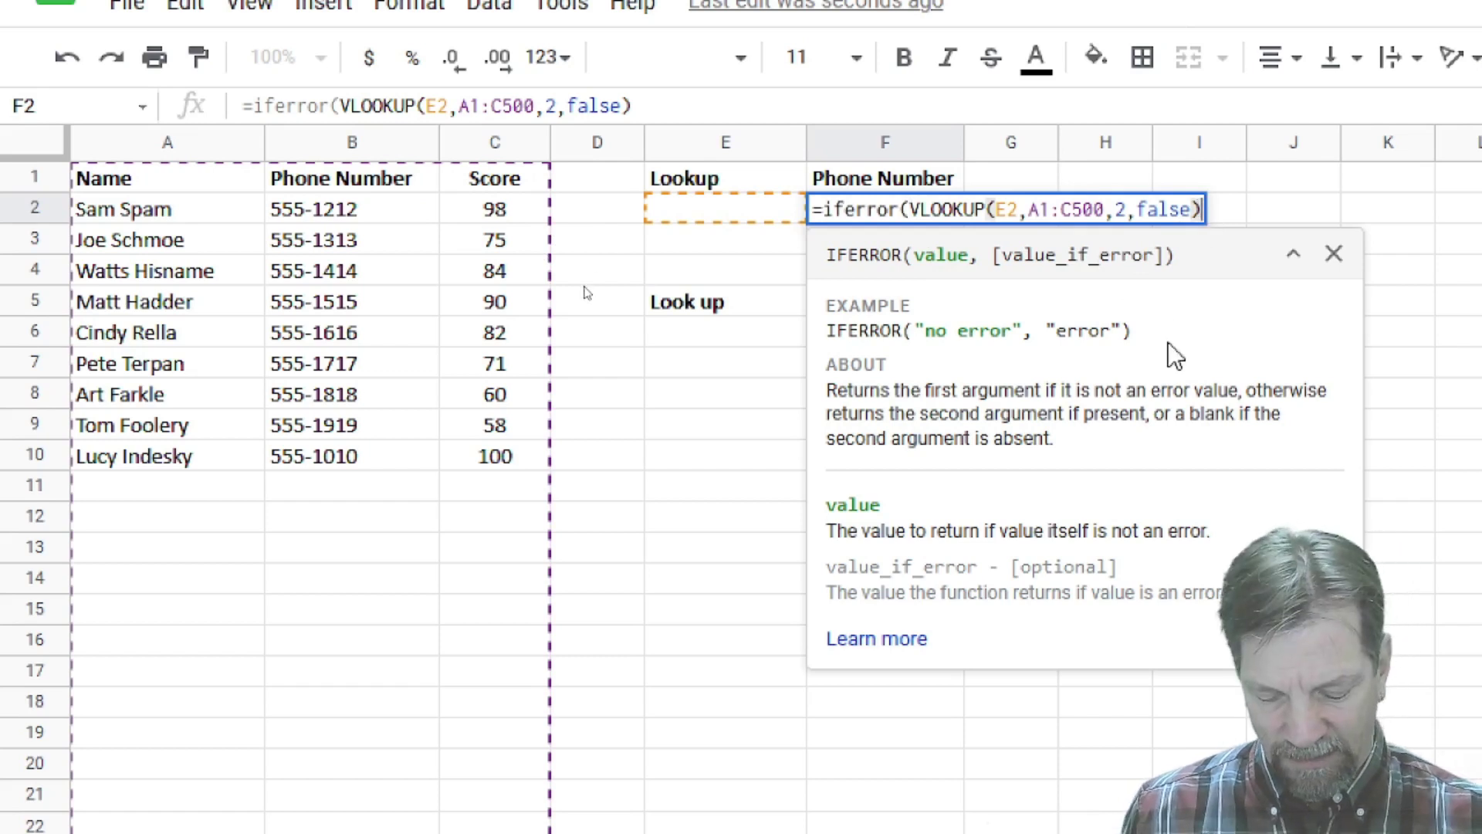
pyautogui.write(',')
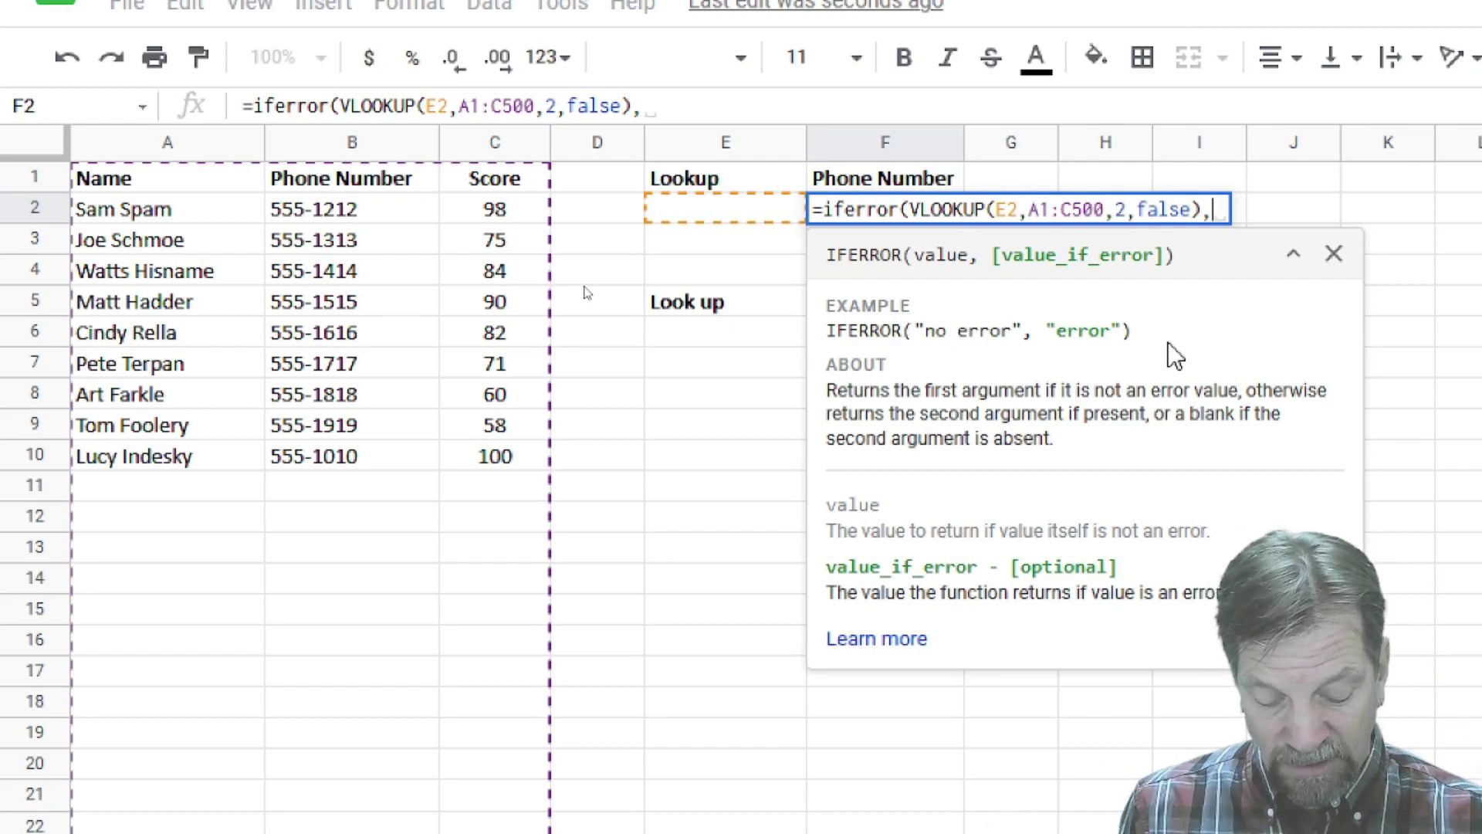
pyautogui.write('""')
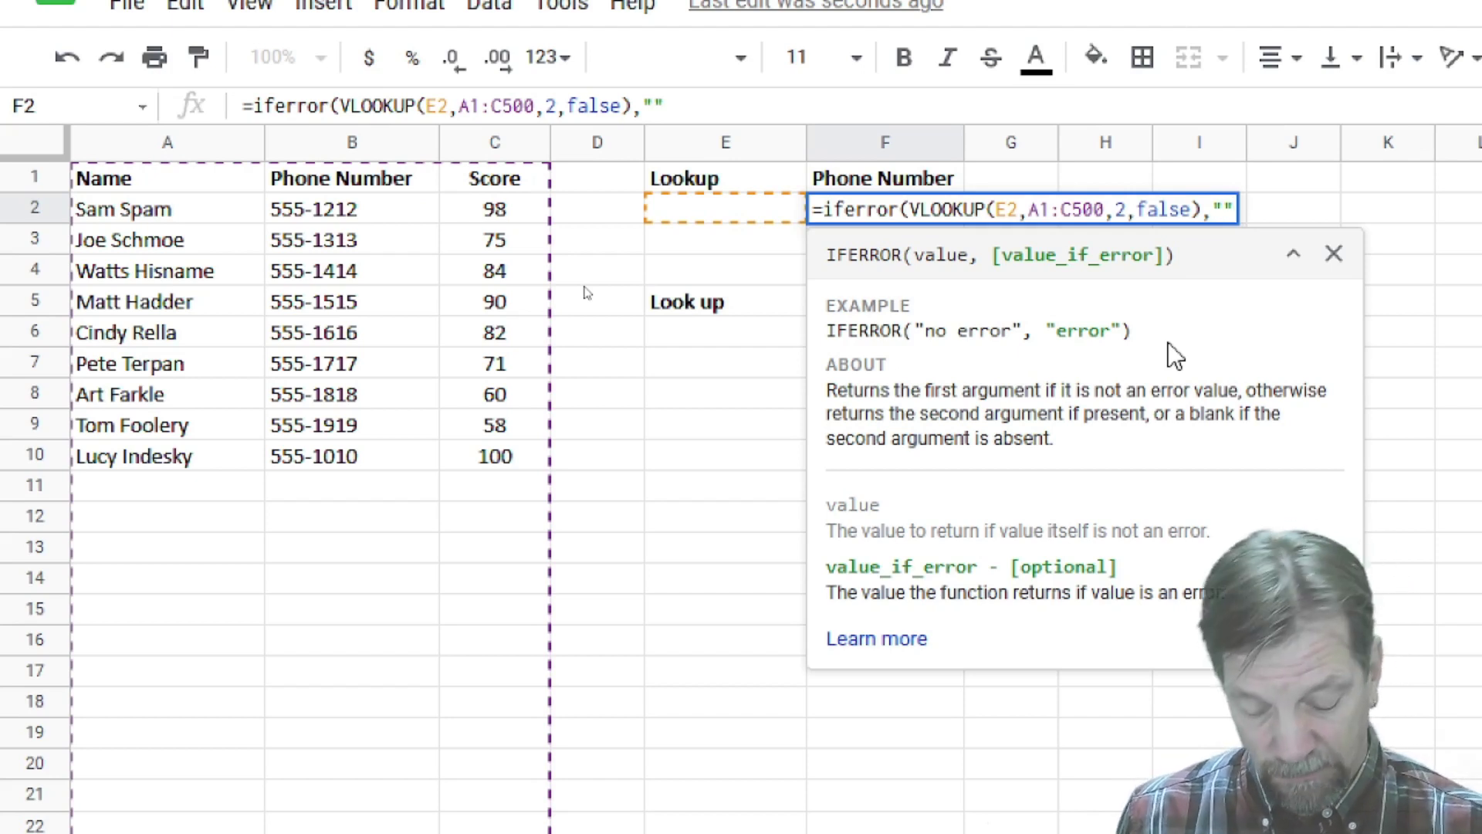
pyautogui.write(')')
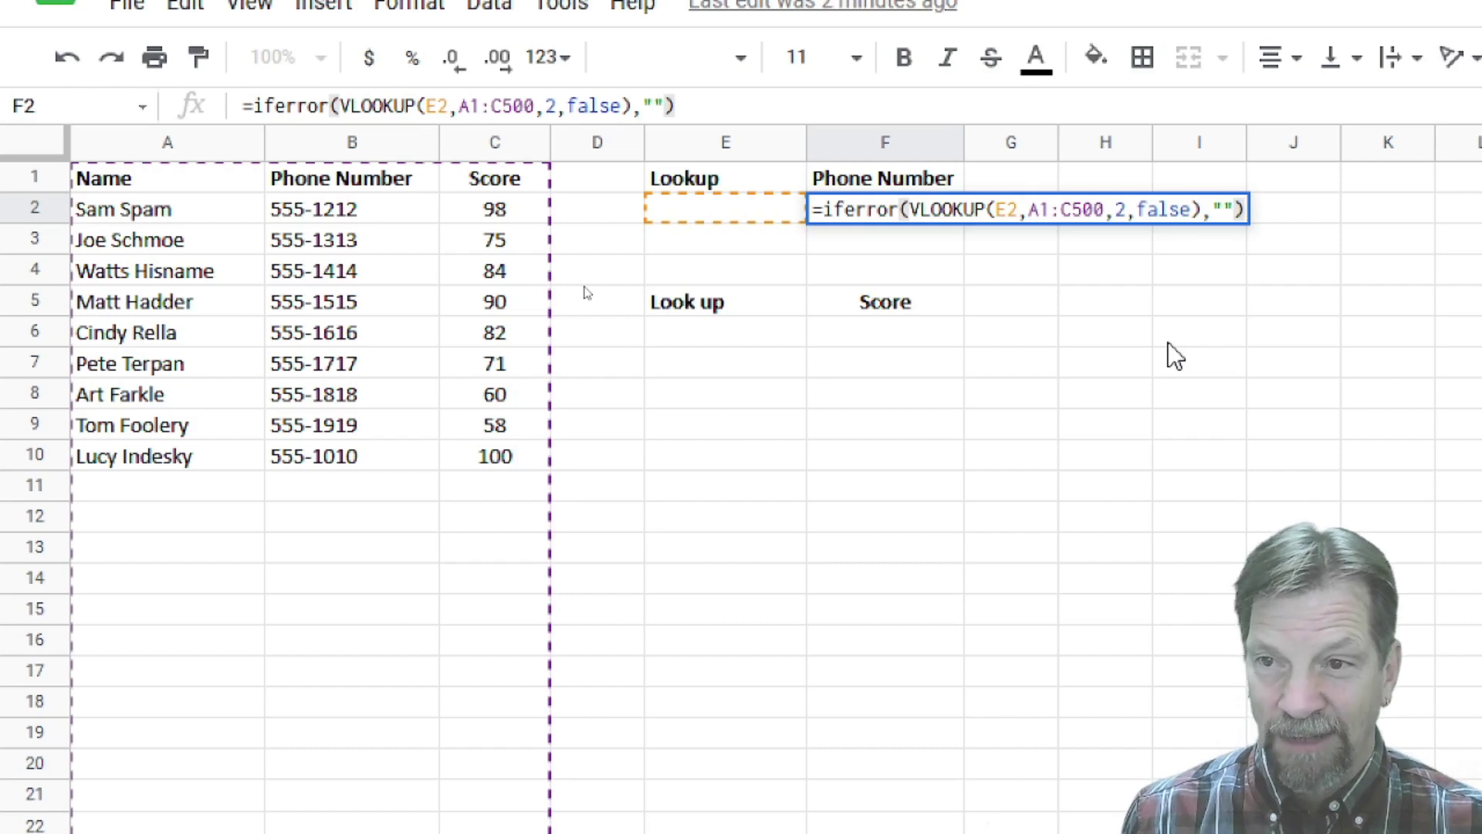
pyautogui.press('Return')
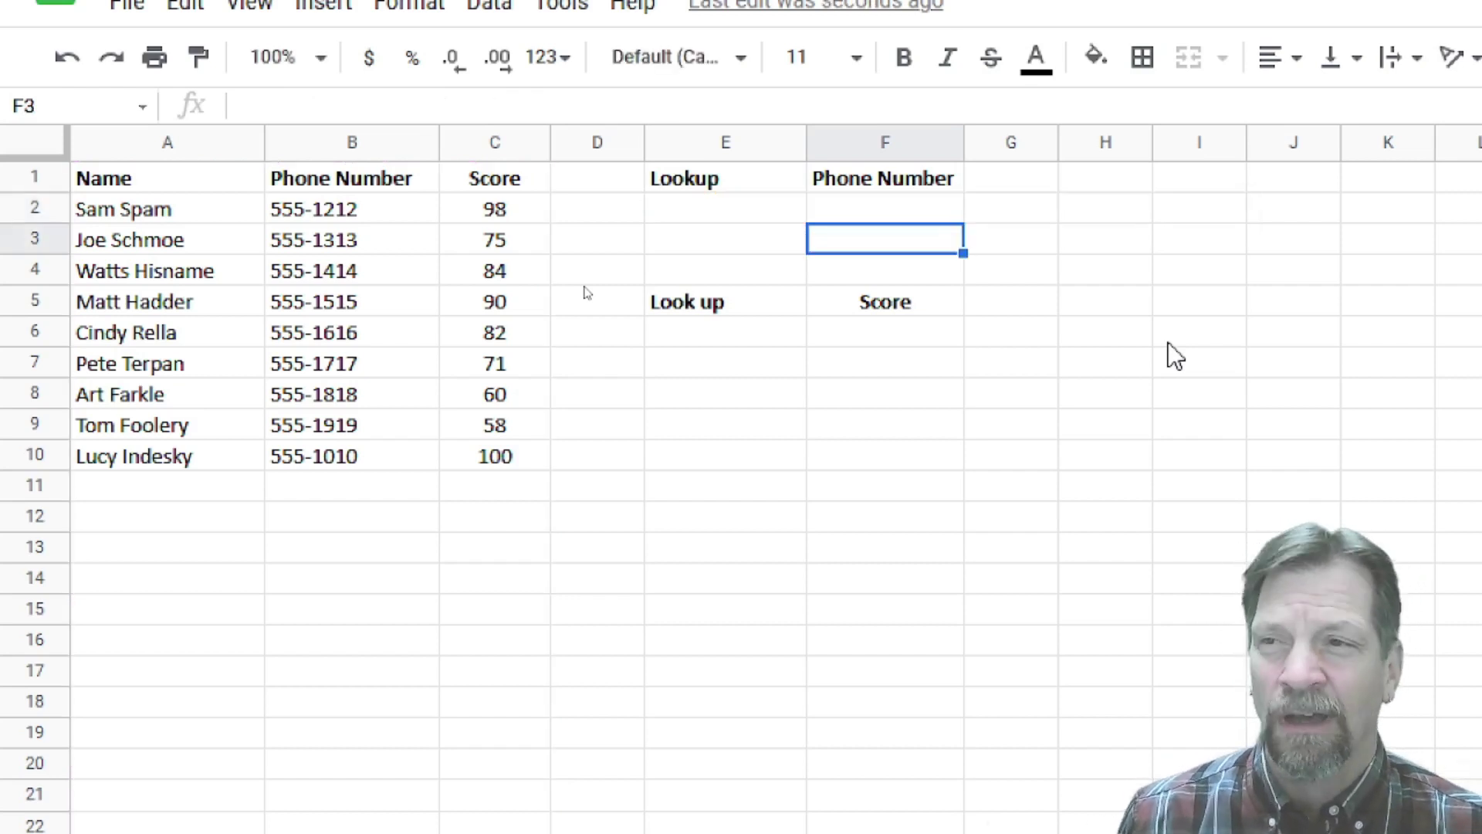
pyautogui.press('Up')
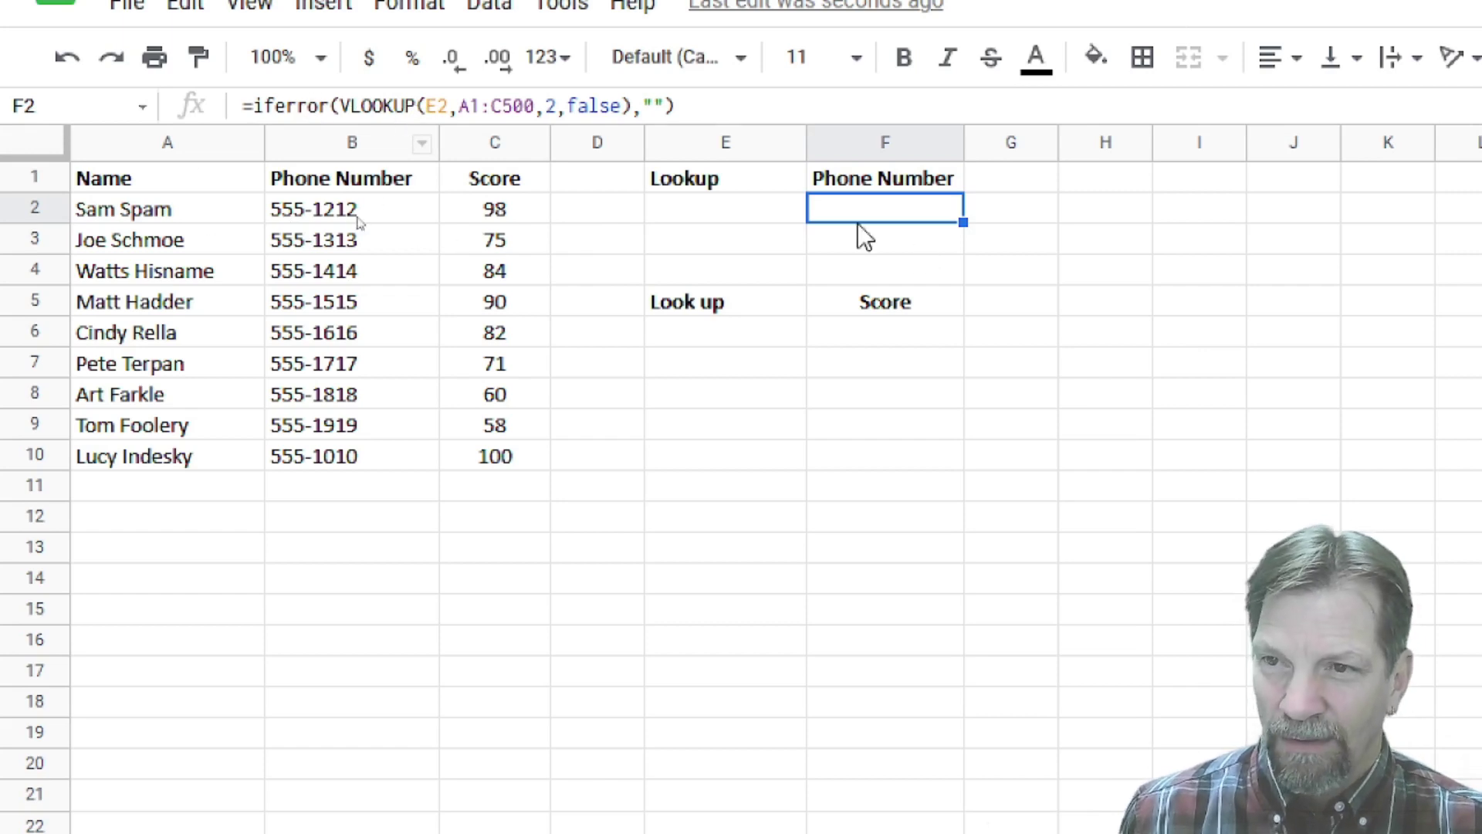
# - Enter cindy rella in E2 so F2 returns 555-1616
pyautogui.click(689, 221)
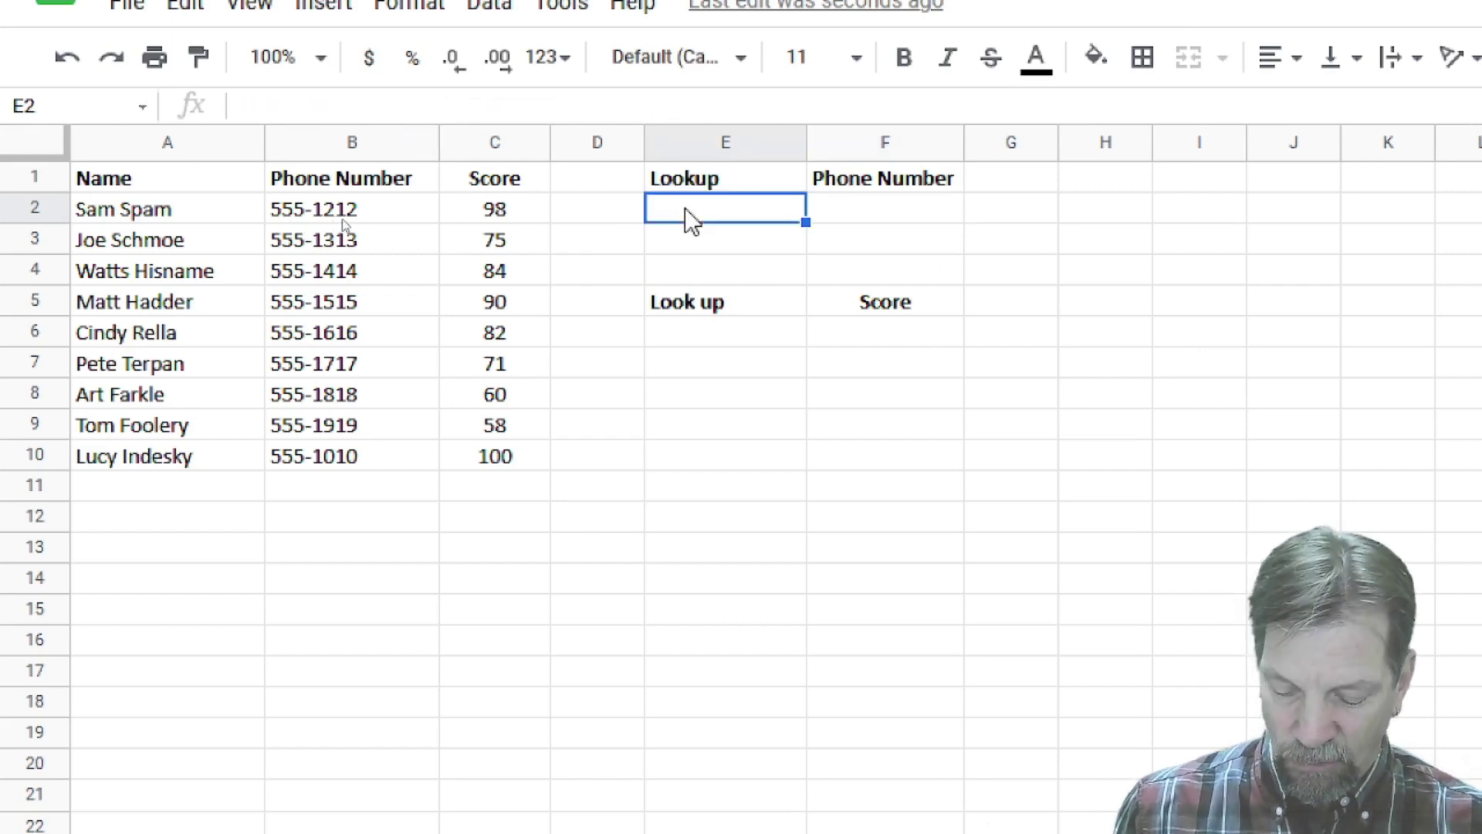
pyautogui.write('cindy')
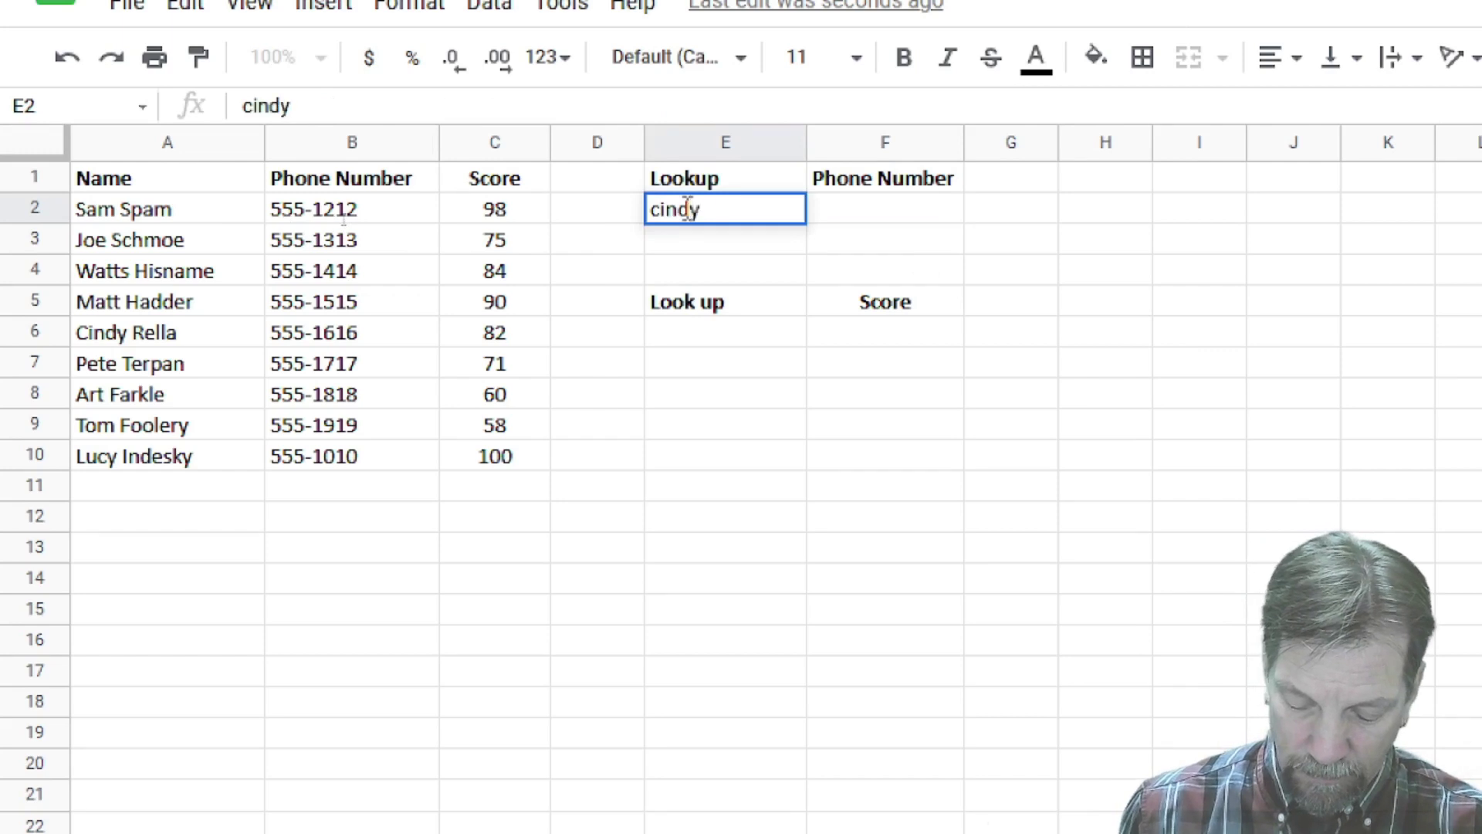
pyautogui.write(' rella')
pyautogui.press('Return')
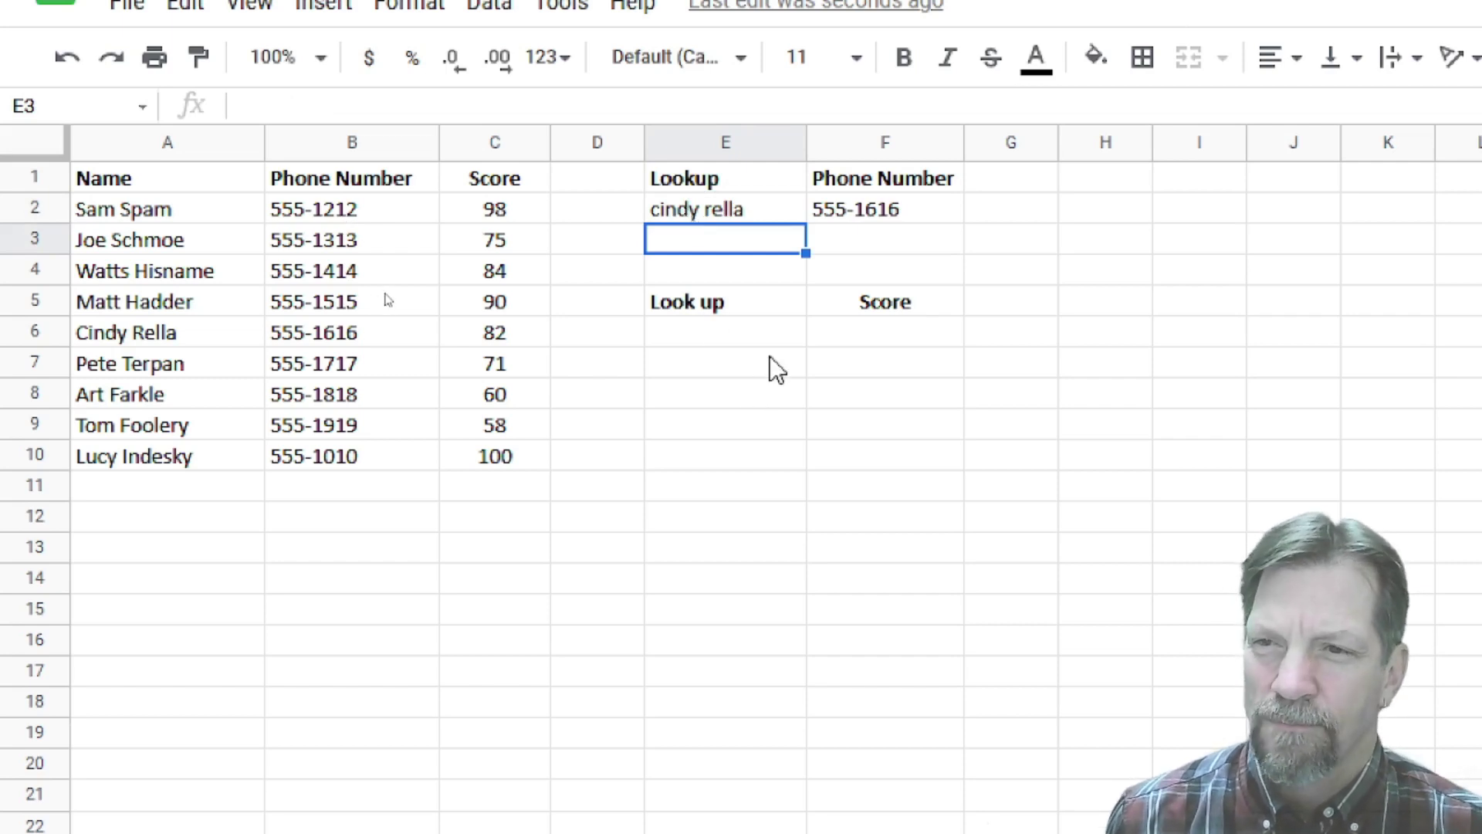
# - Enter =IFERROR(VLOOKUP(E6,a1:c500,3,false)) in F6 to return the Score for E6's name
pyautogui.click(844, 336)
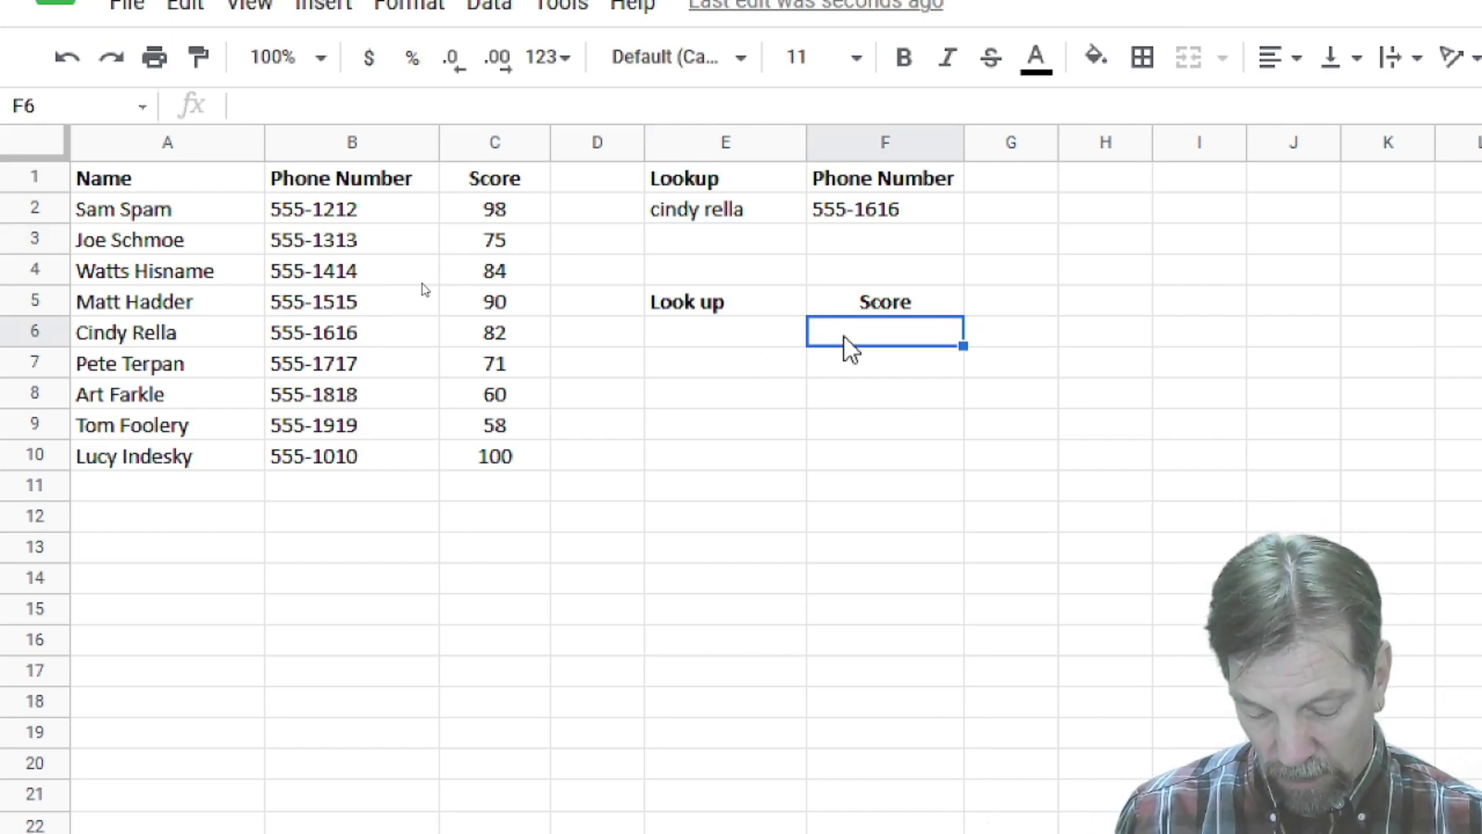
pyautogui.write('=')
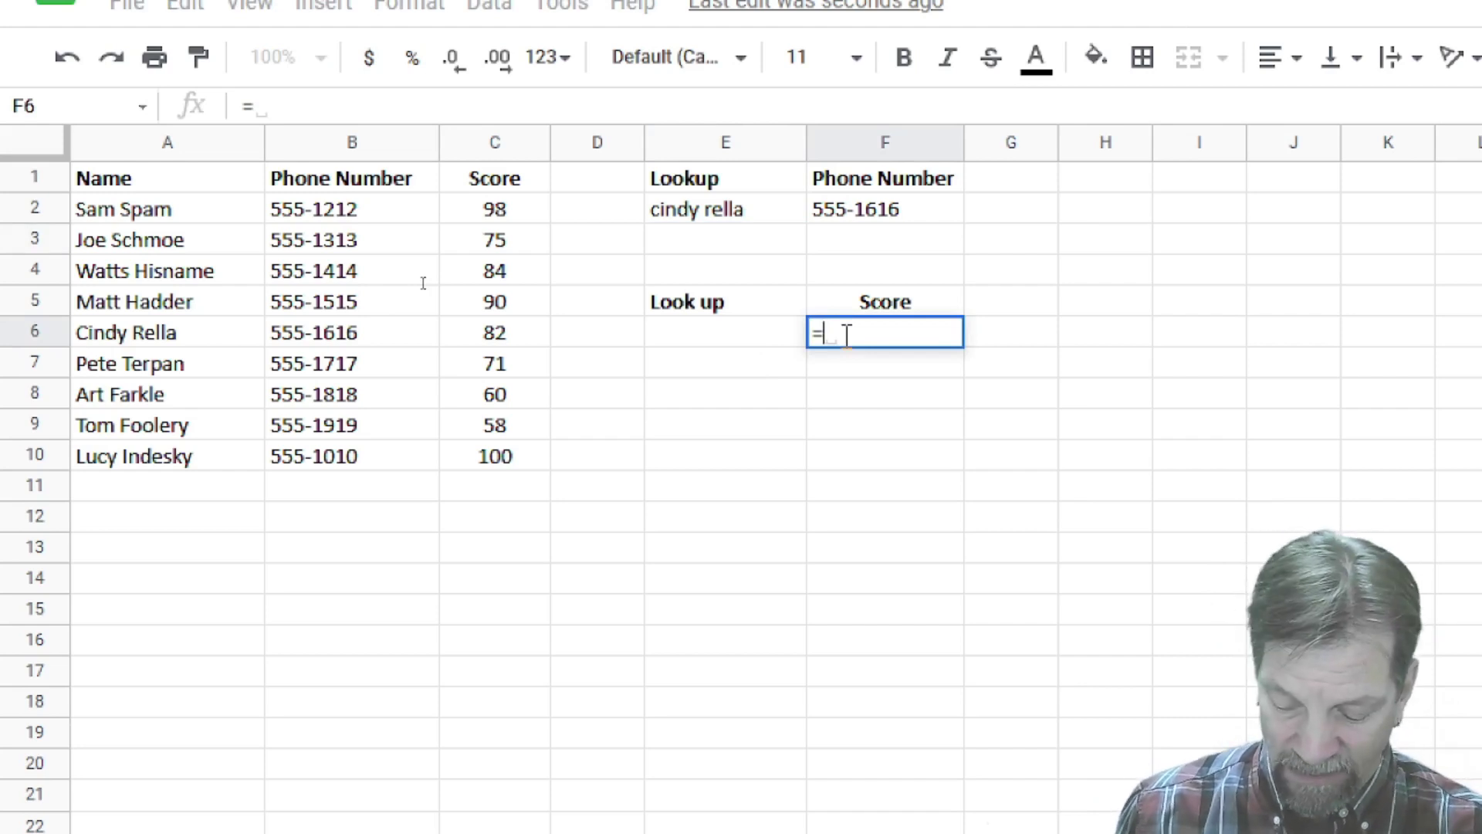
pyautogui.write('iferr')
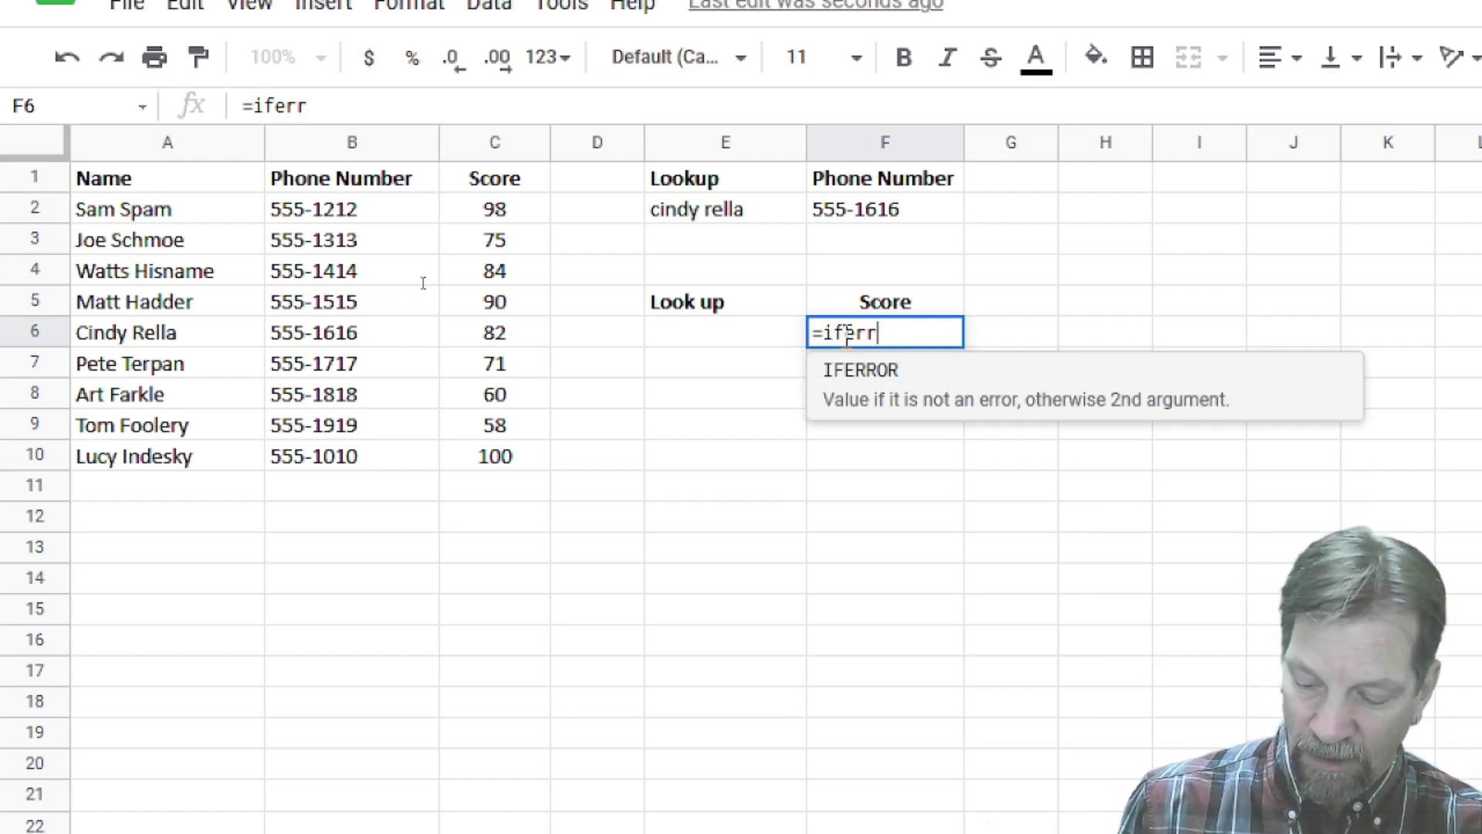
pyautogui.press('Tab')
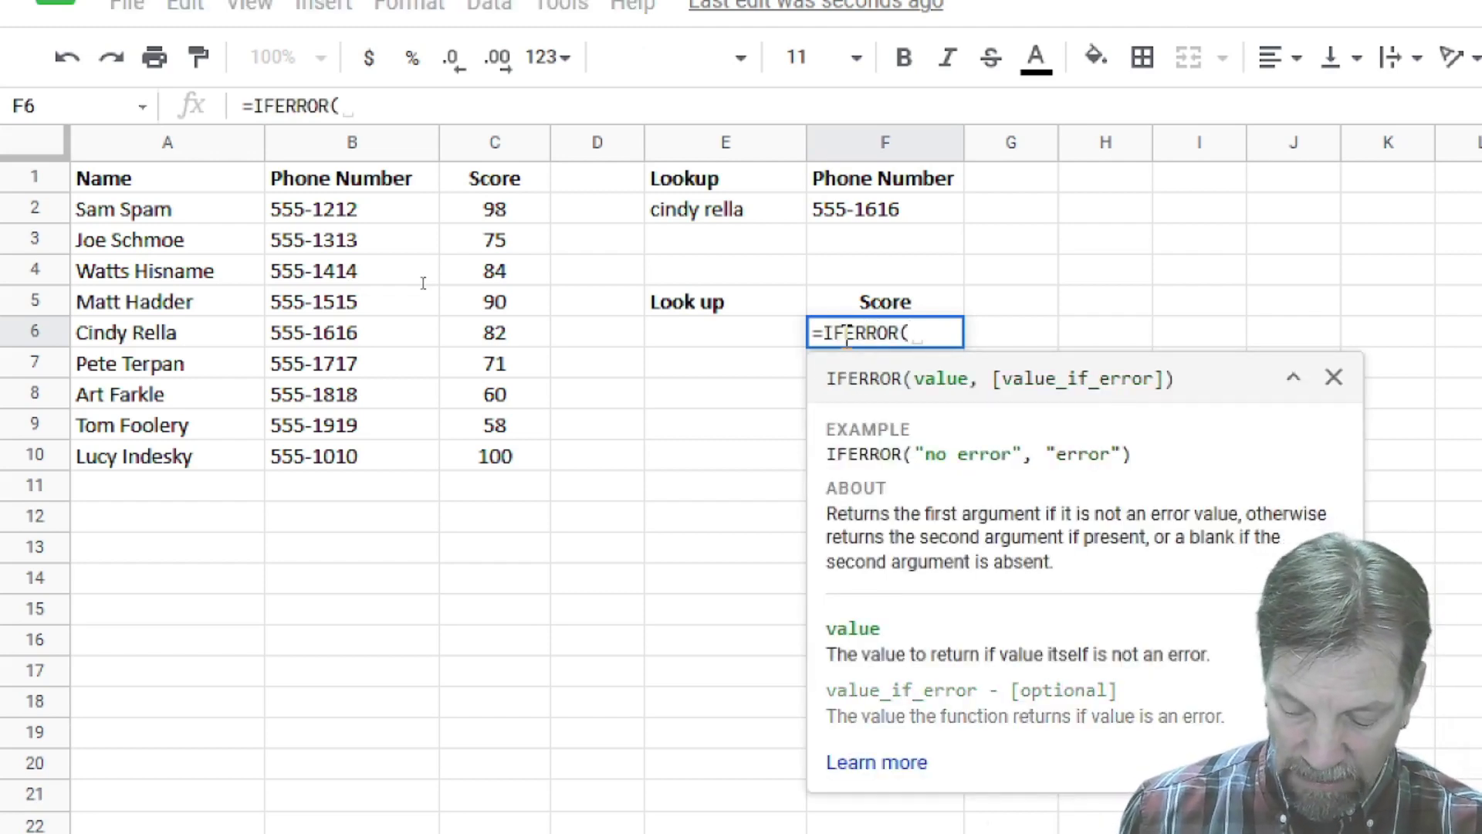
pyautogui.write('vlook')
pyautogui.press('Tab')
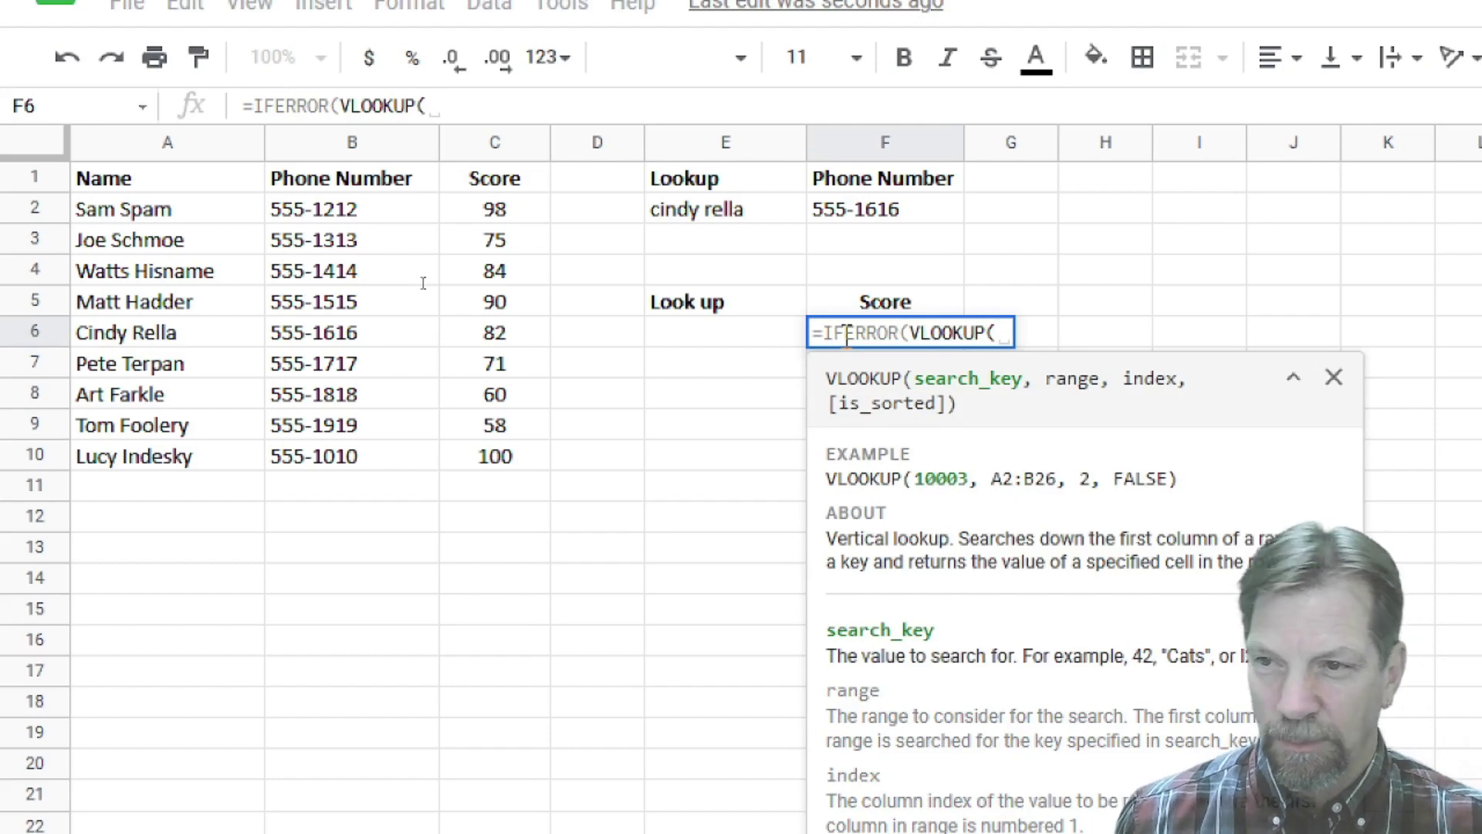
pyautogui.click(730, 346)
pyautogui.write(', ')
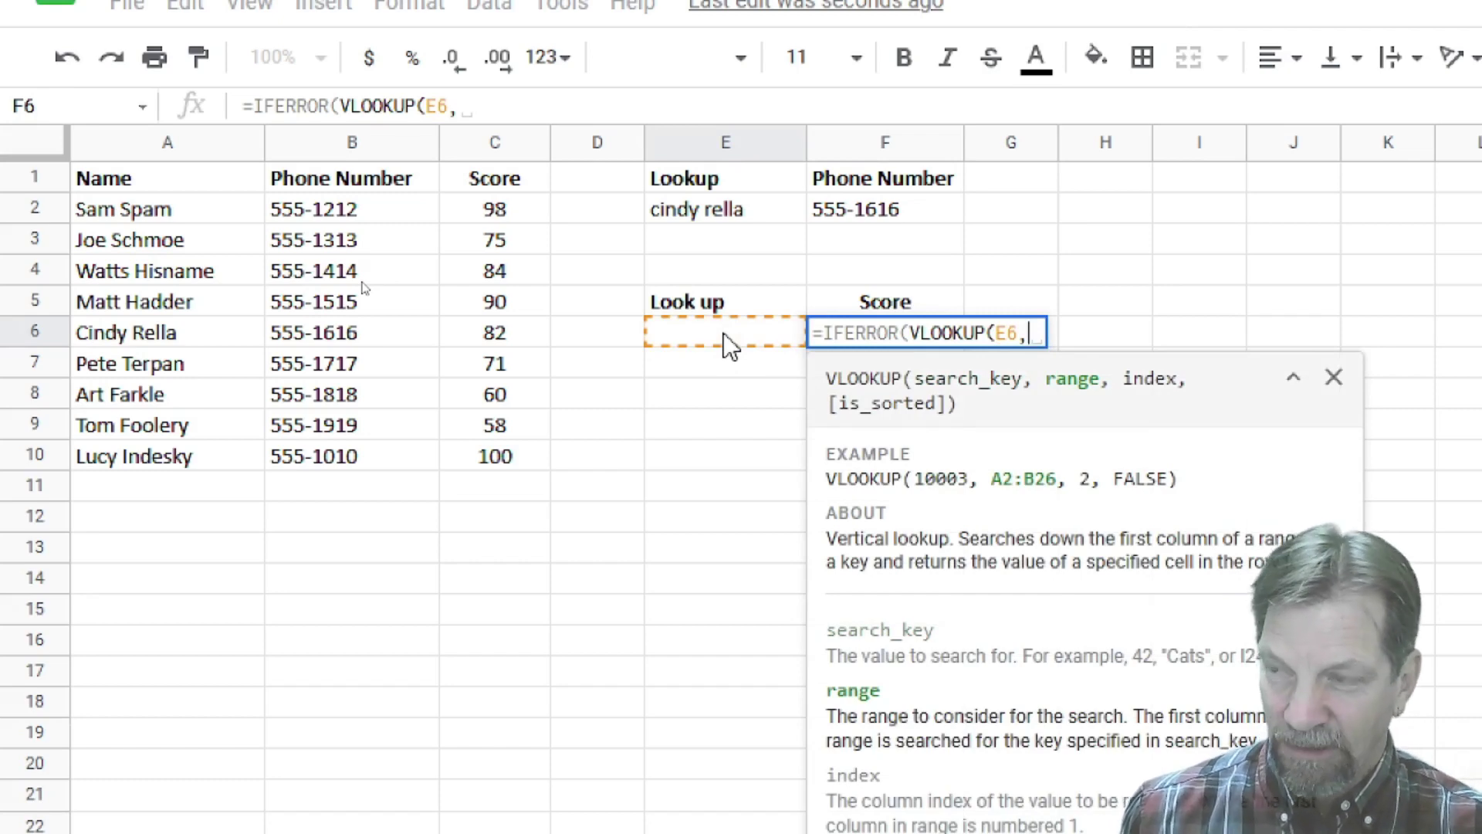
pyautogui.write('a1:c500')
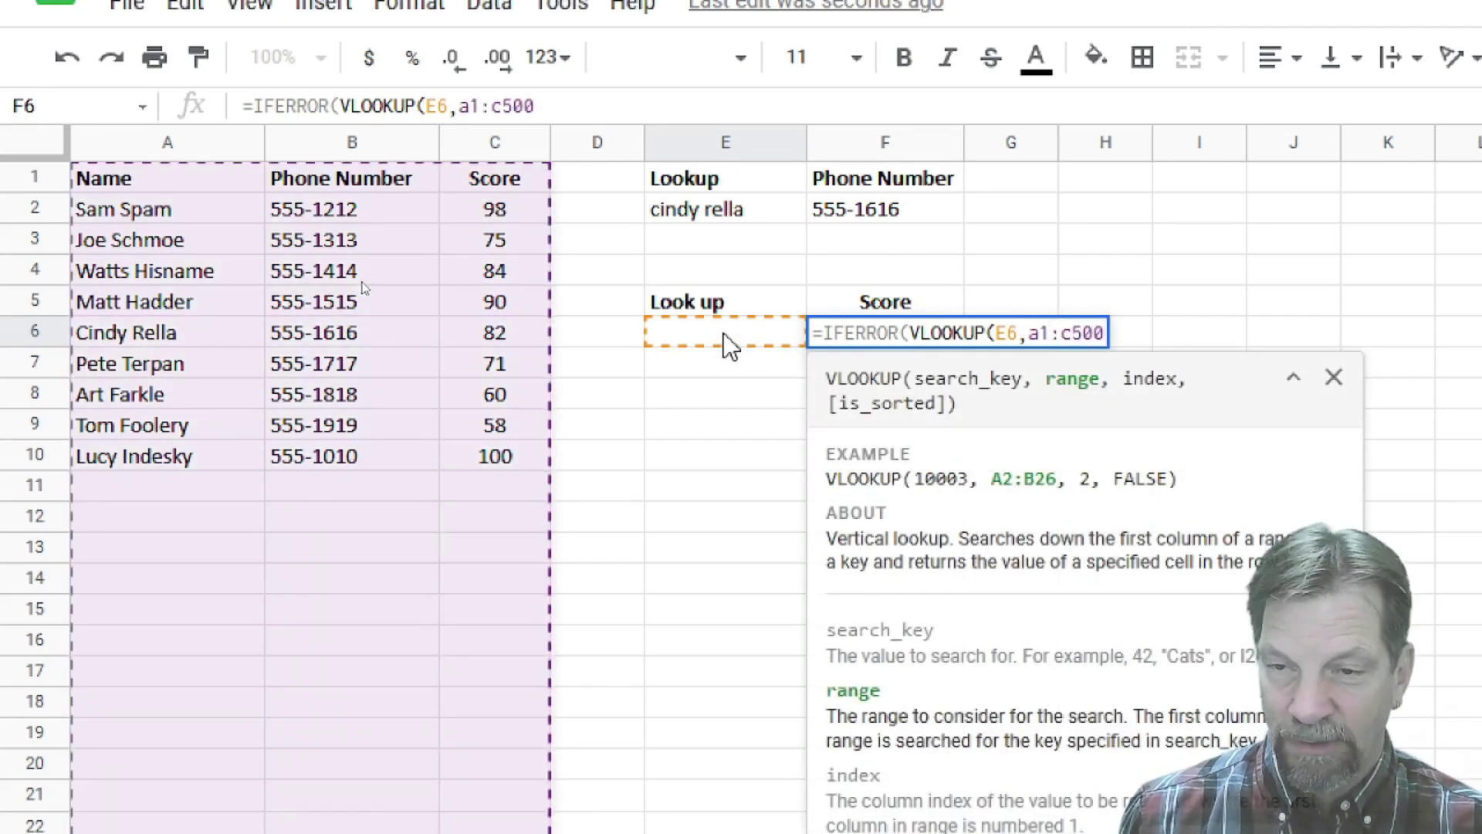
pyautogui.write(',')
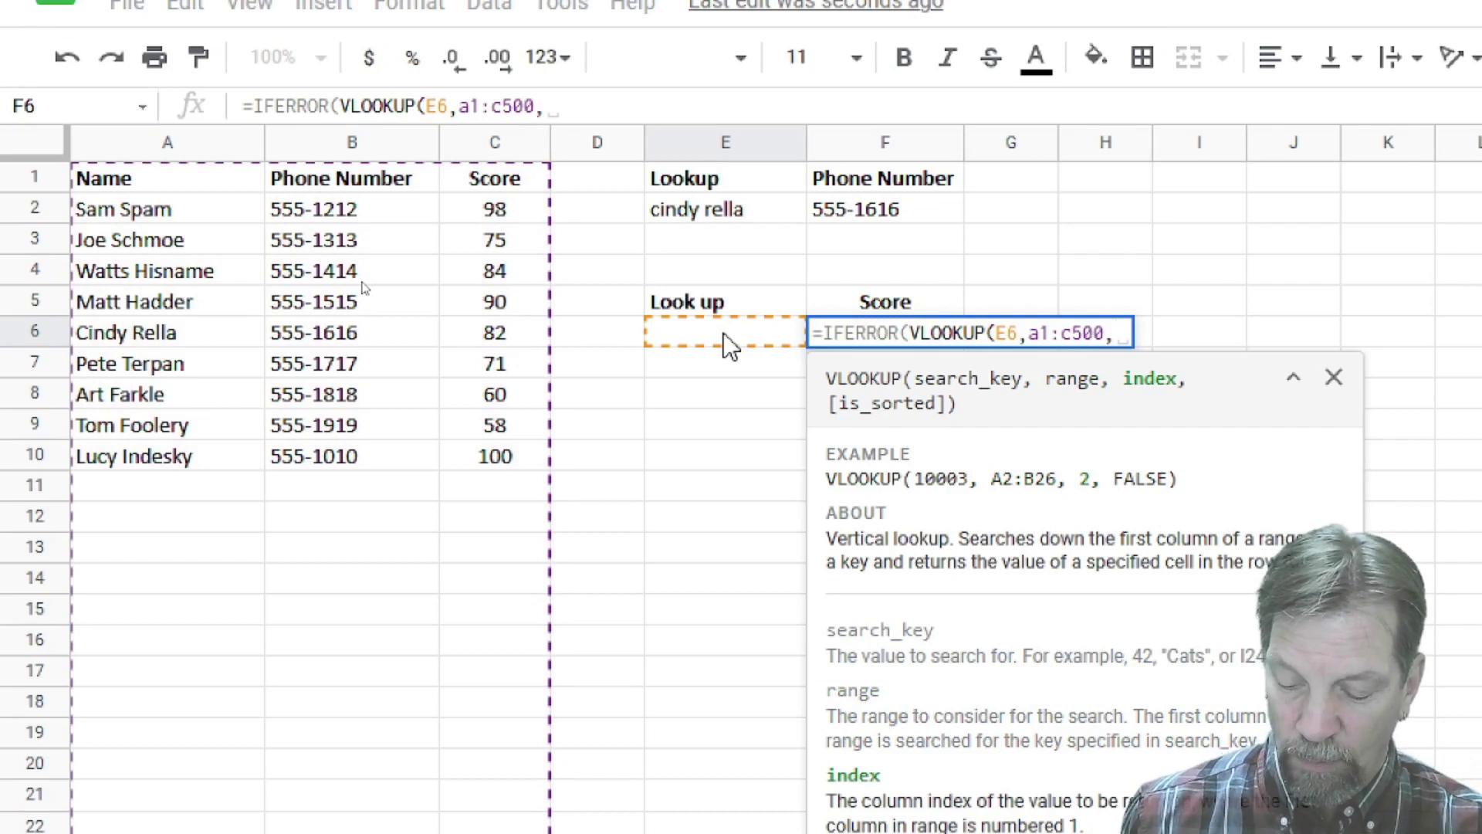
pyautogui.write('3,')
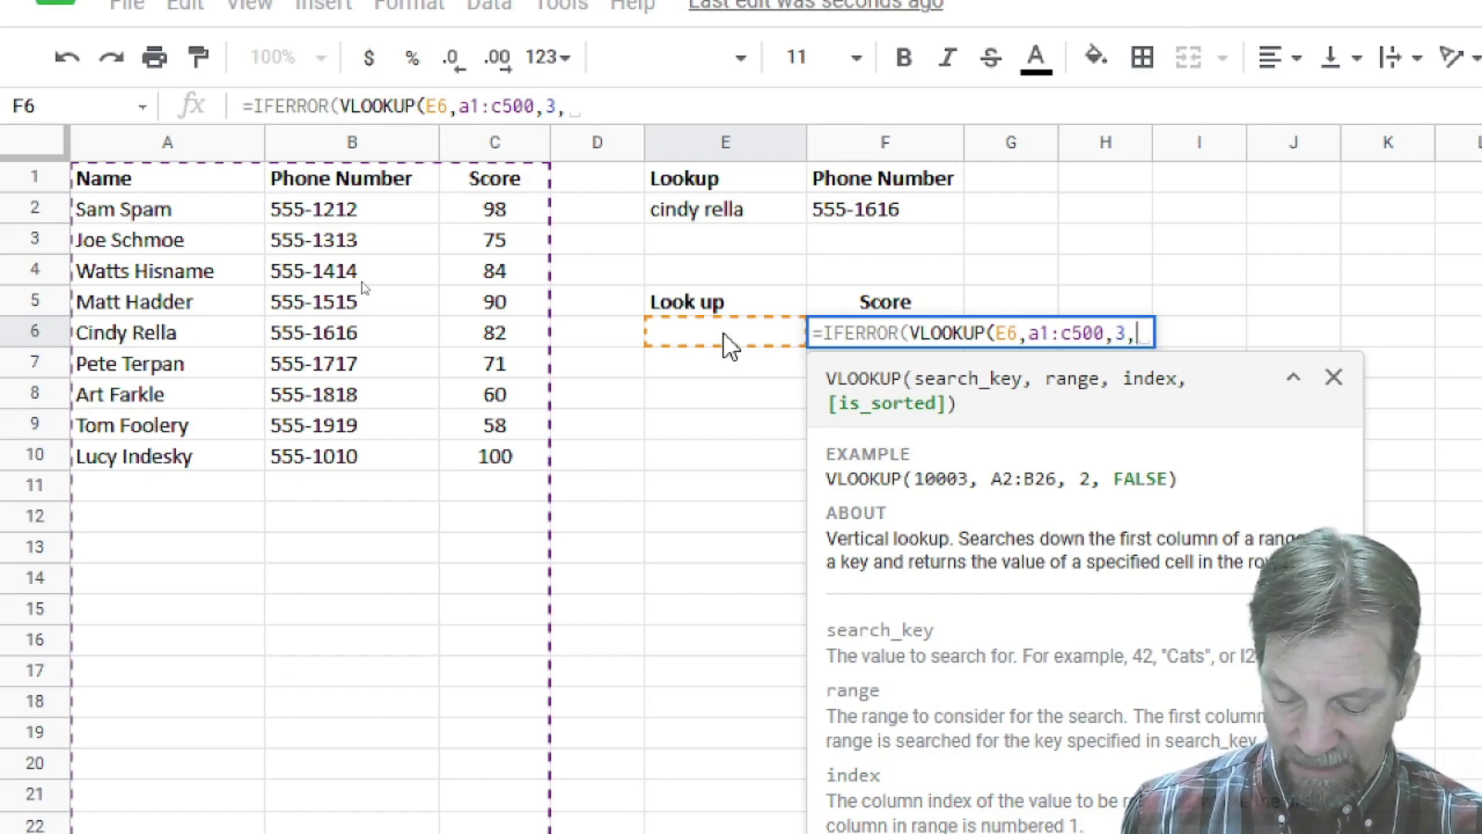
pyautogui.write('false)')
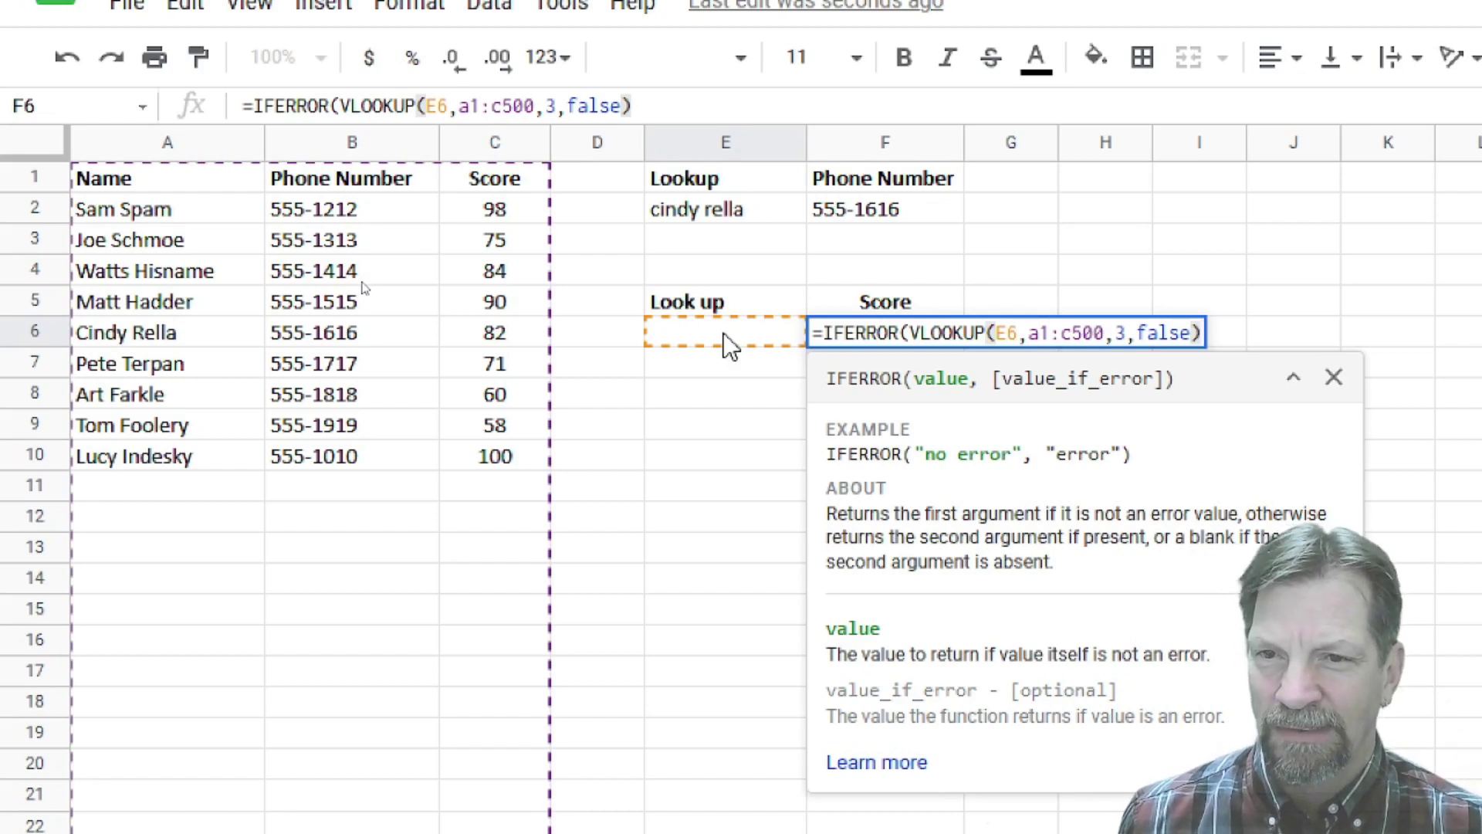
pyautogui.press('Return')
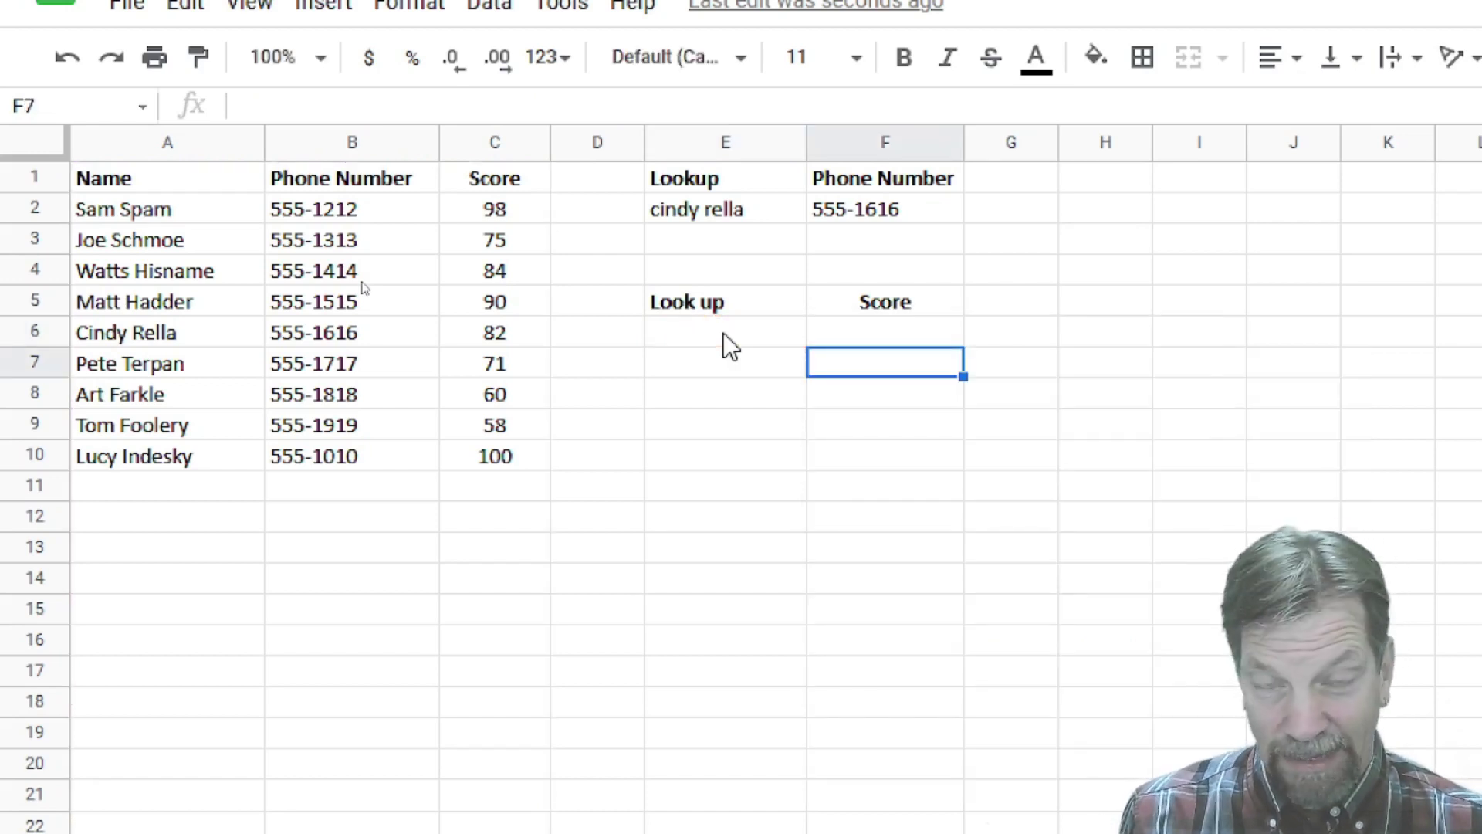
# - Add "**" as IFERROR's error value in F6's formula so F6 shows **
pyautogui.press('Up')
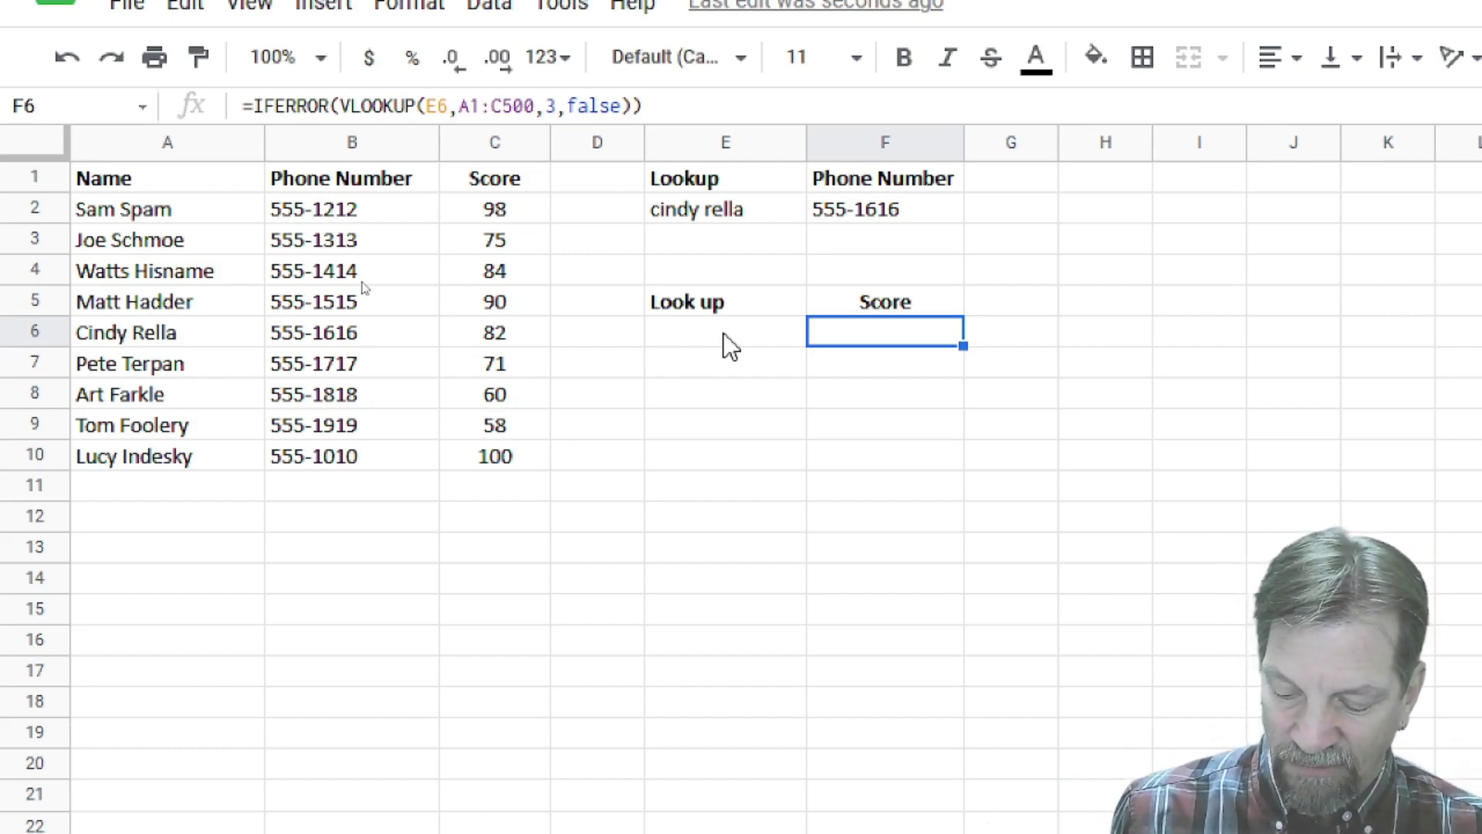
pyautogui.press('F2')
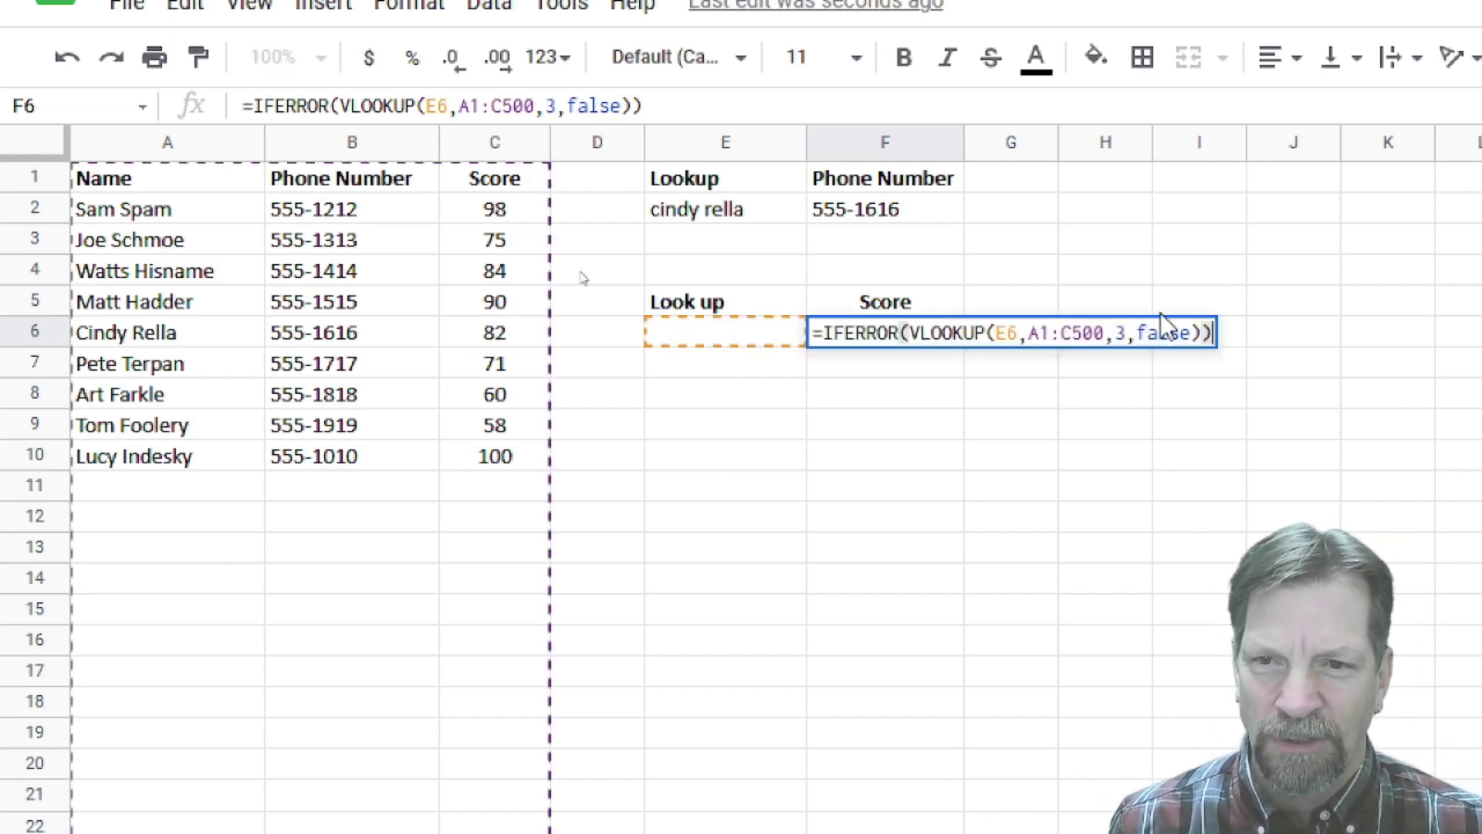
pyautogui.click(1106, 332)
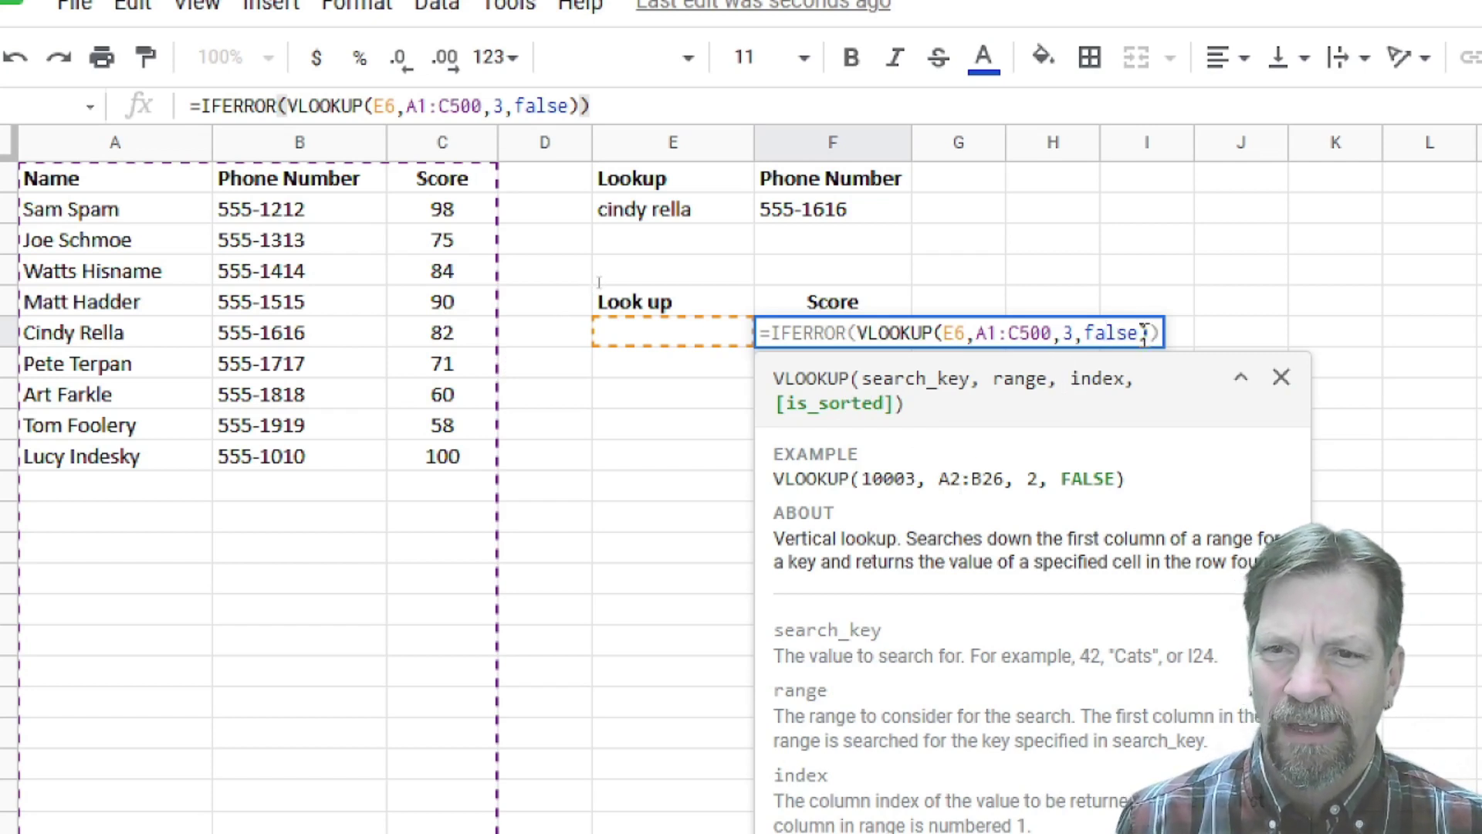
pyautogui.click(1149, 333)
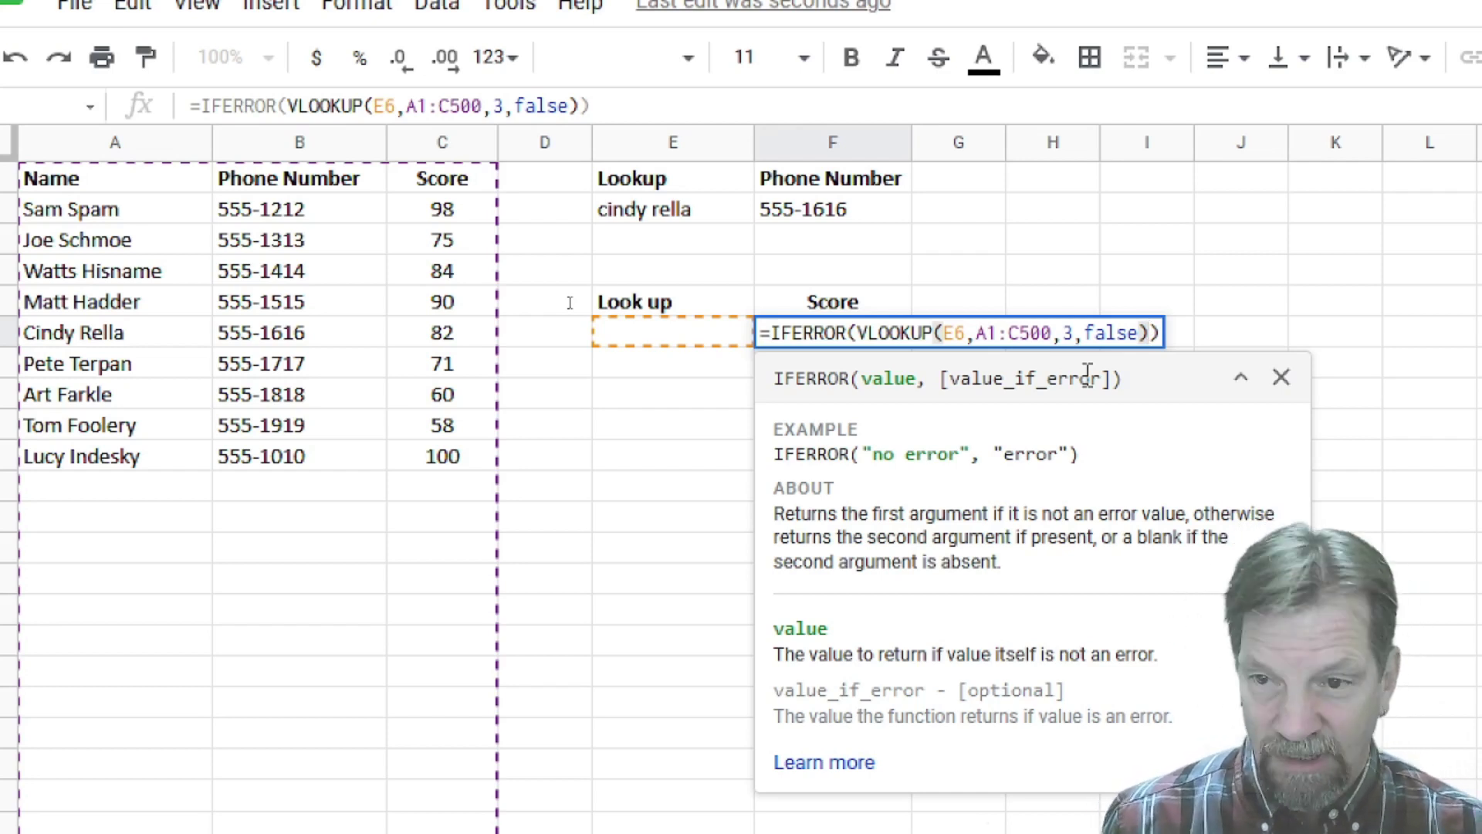
pyautogui.write(',')
pyautogui.press('BackSpace')
pyautogui.write('""')
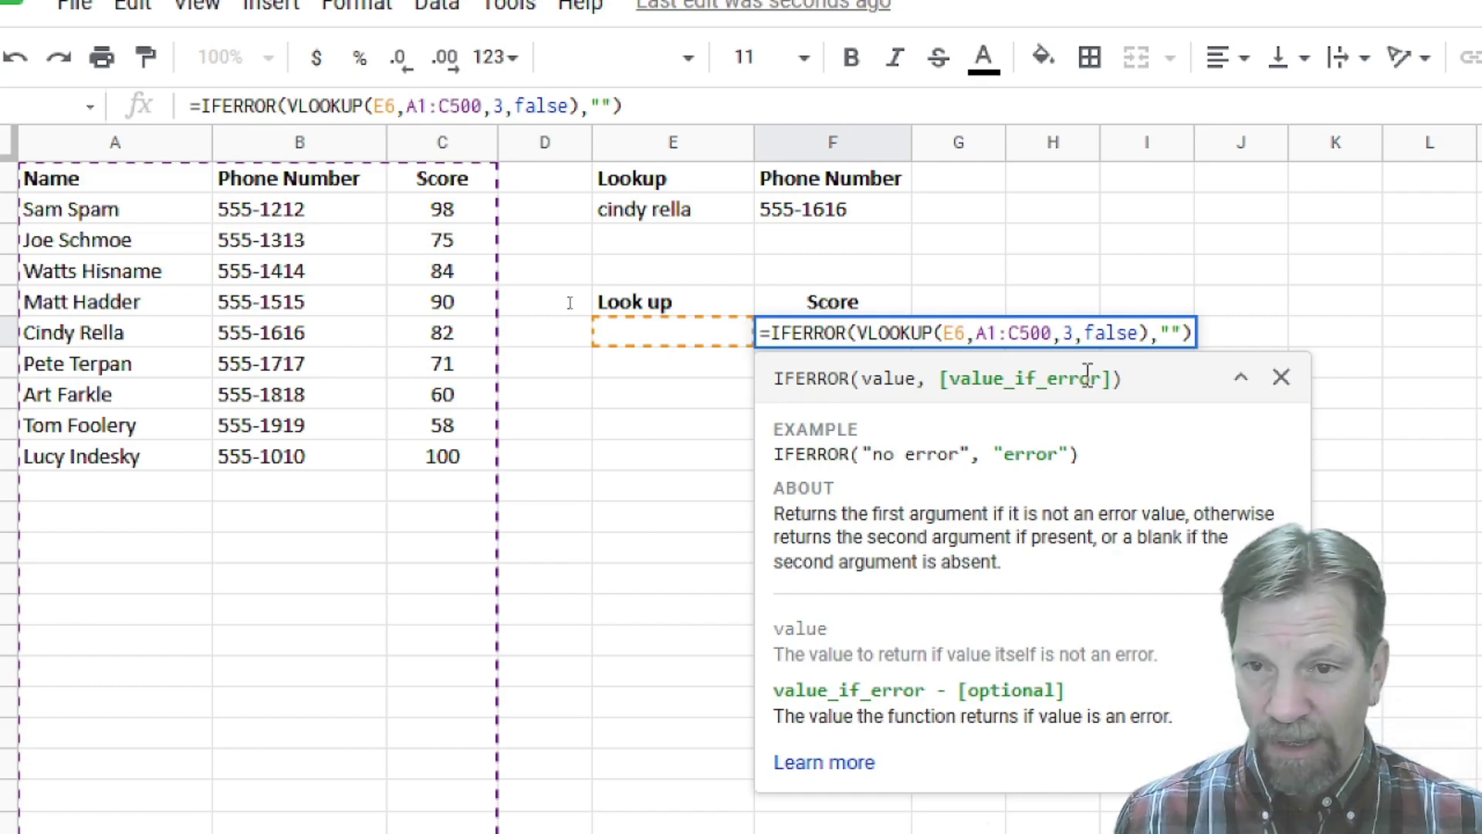
pyautogui.press('BackSpace')
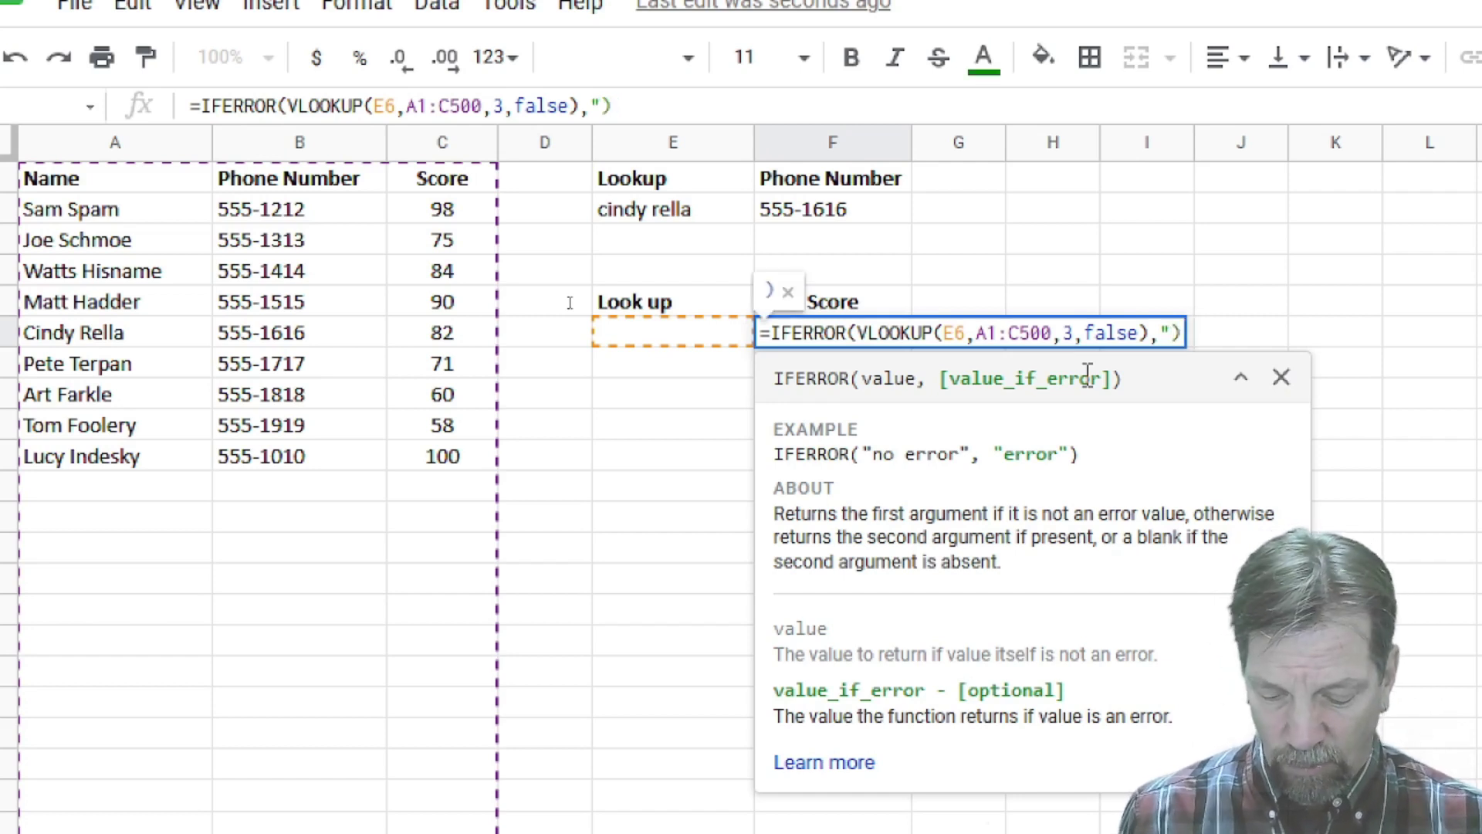
pyautogui.write('**')
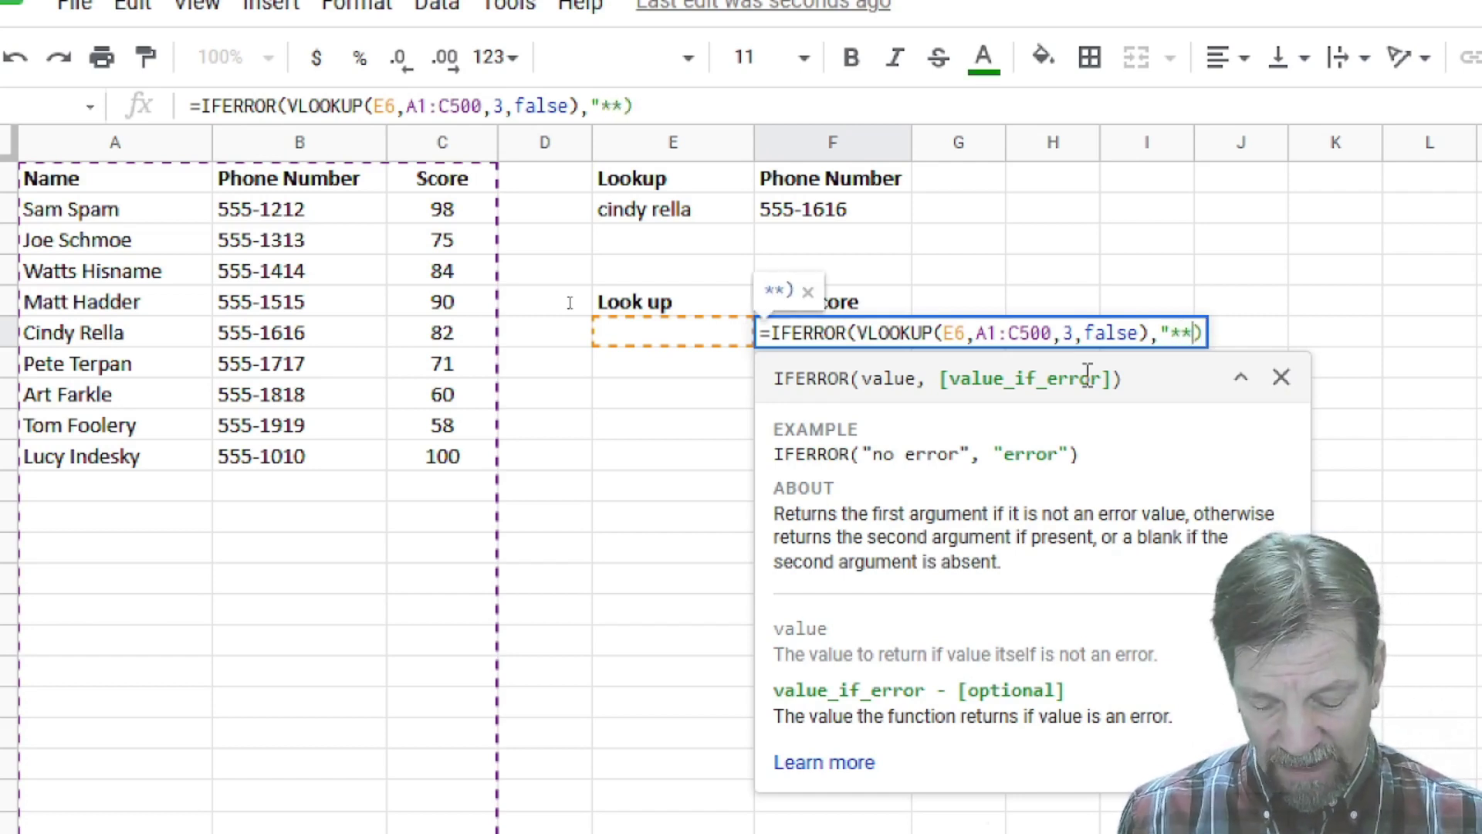
pyautogui.write('"')
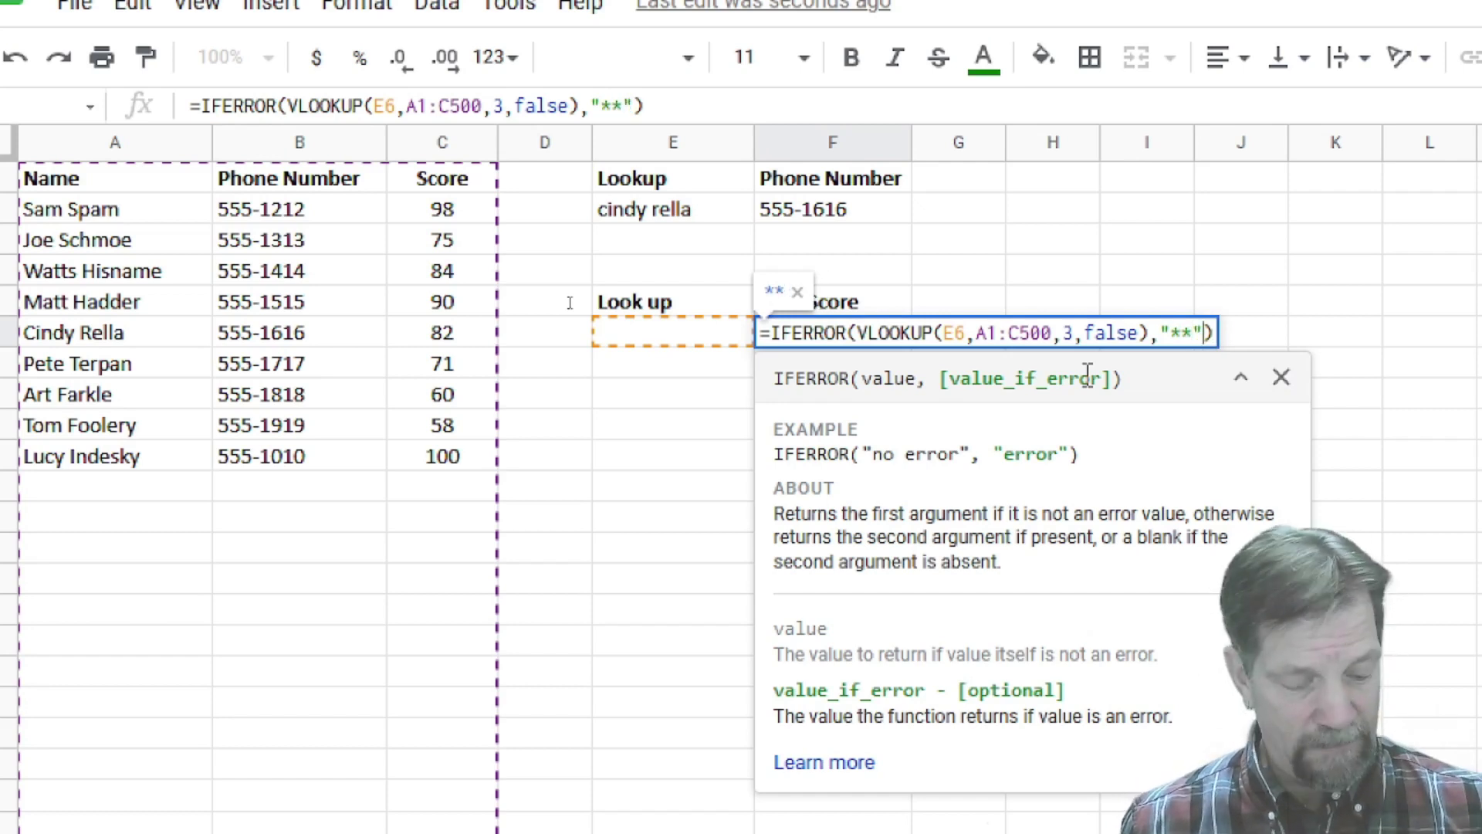
pyautogui.press('Return')
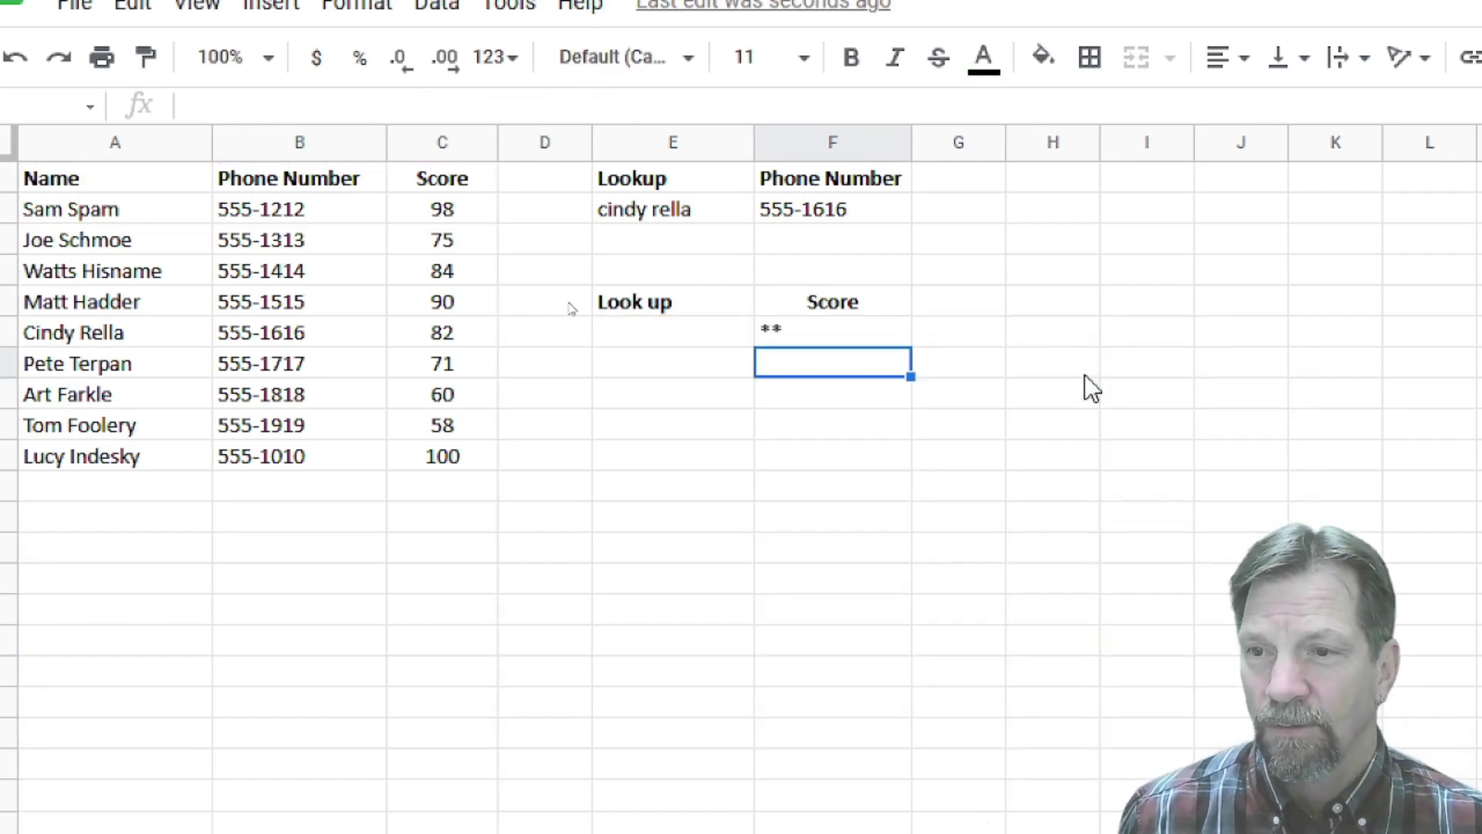
# - Type art farkle in E6 so the F6 Score lookup returns 60
pyautogui.click(841, 330)
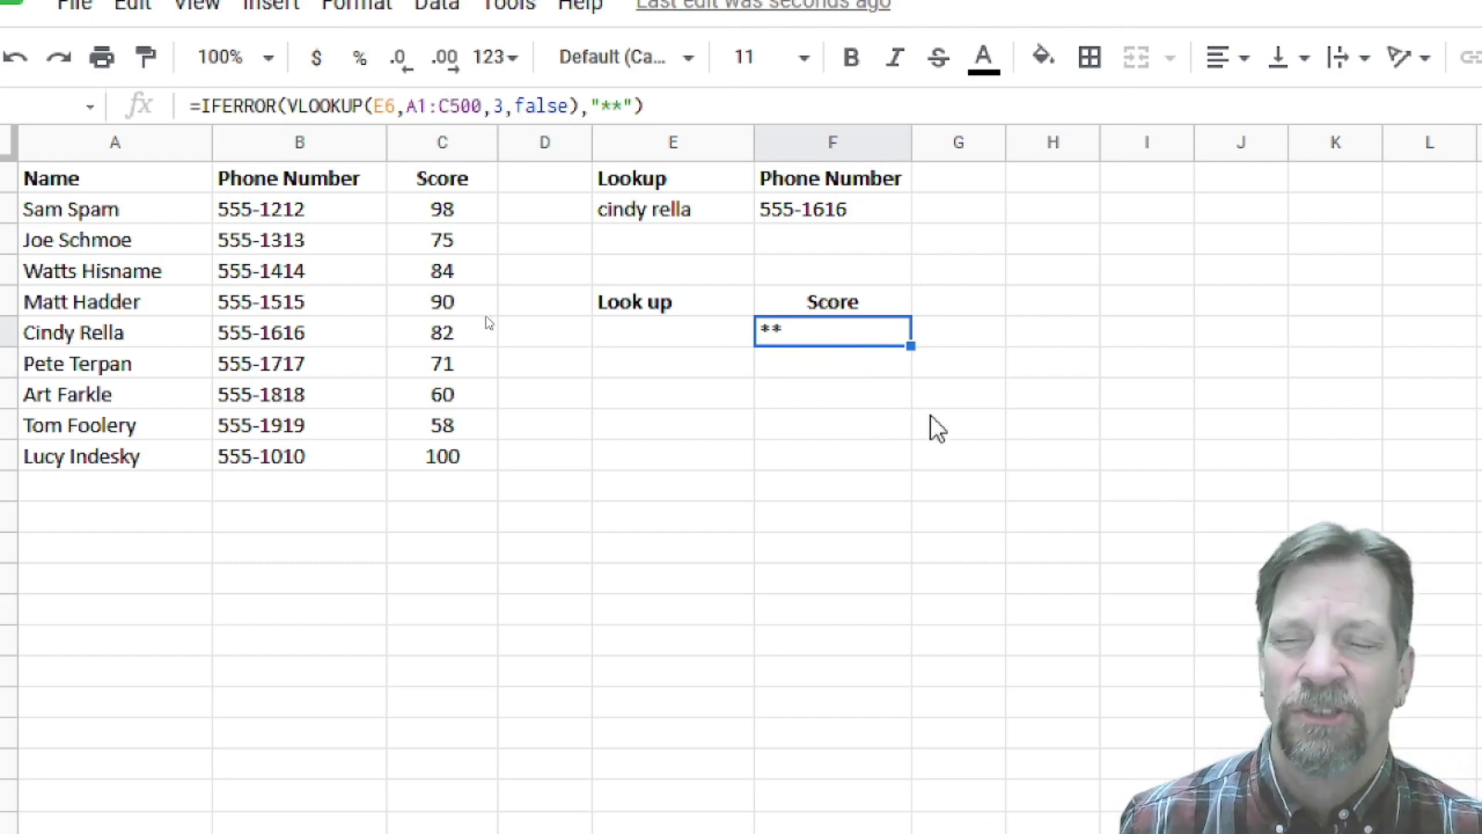
pyautogui.click(694, 349)
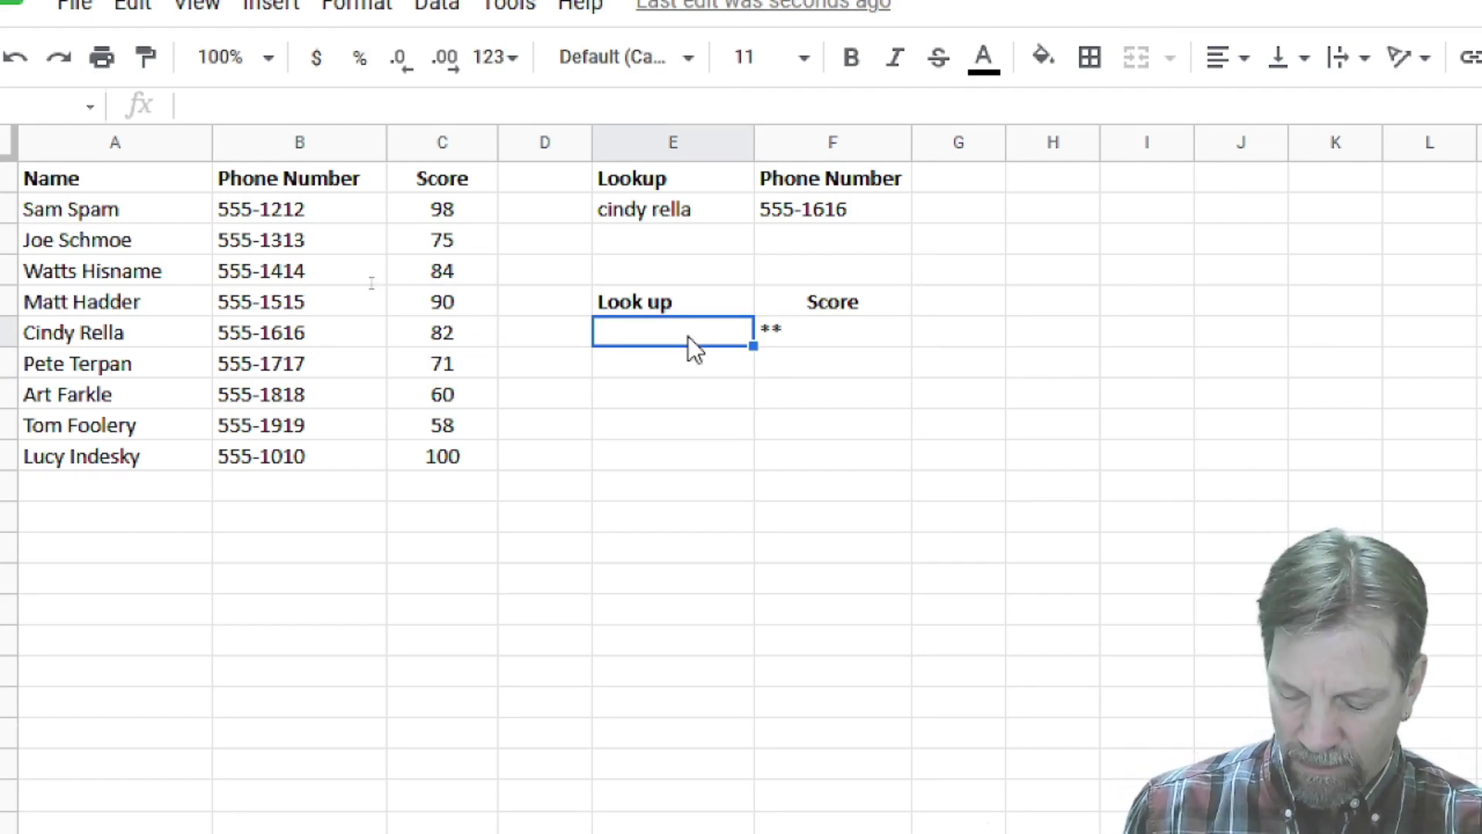
pyautogui.write('art farkle')
pyautogui.press('Return')
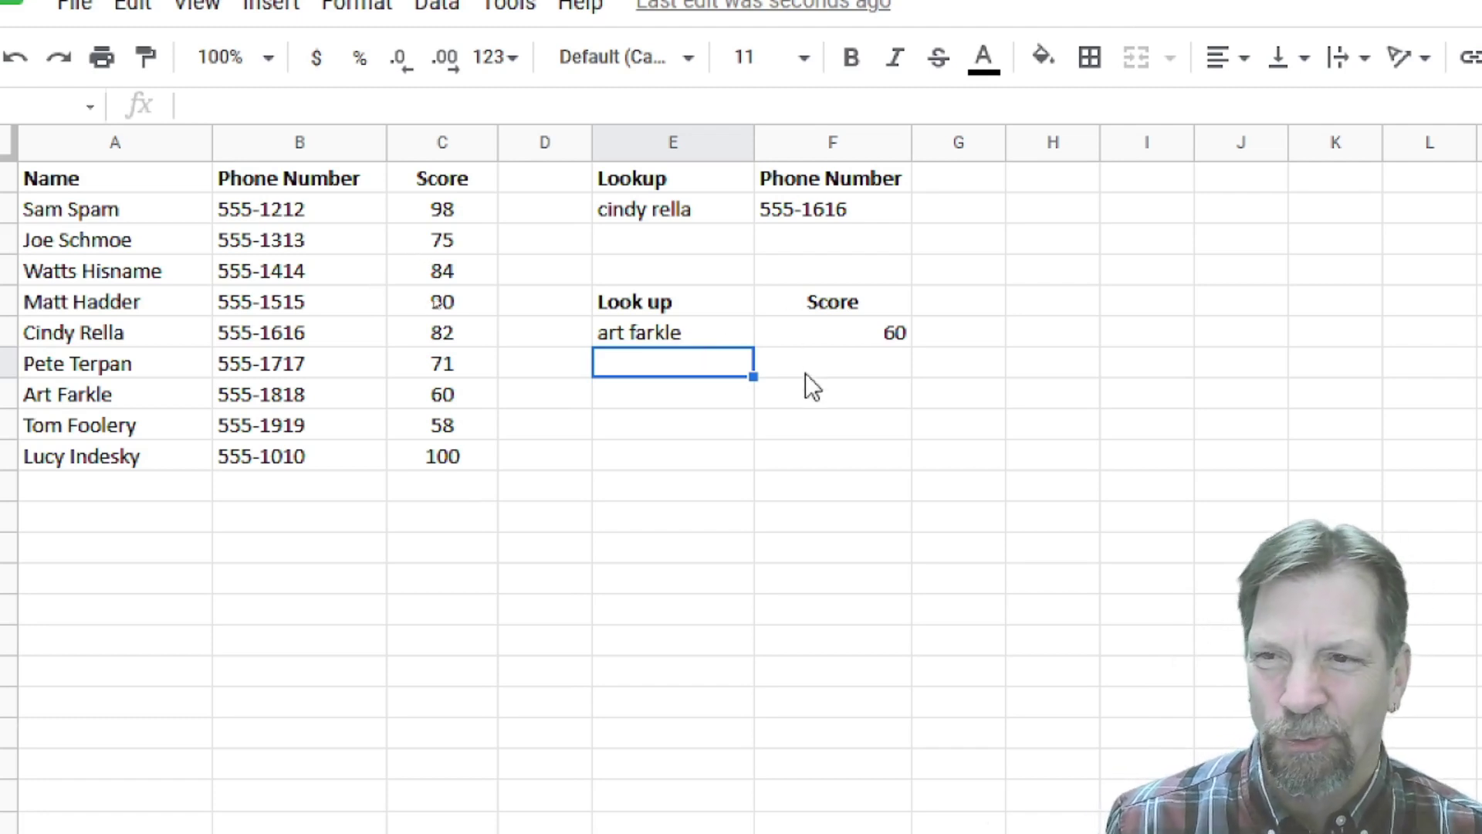
# - Clear the Score formula from F6 and art farkle from E6
pyautogui.click(836, 328)
pyautogui.press('Delete')
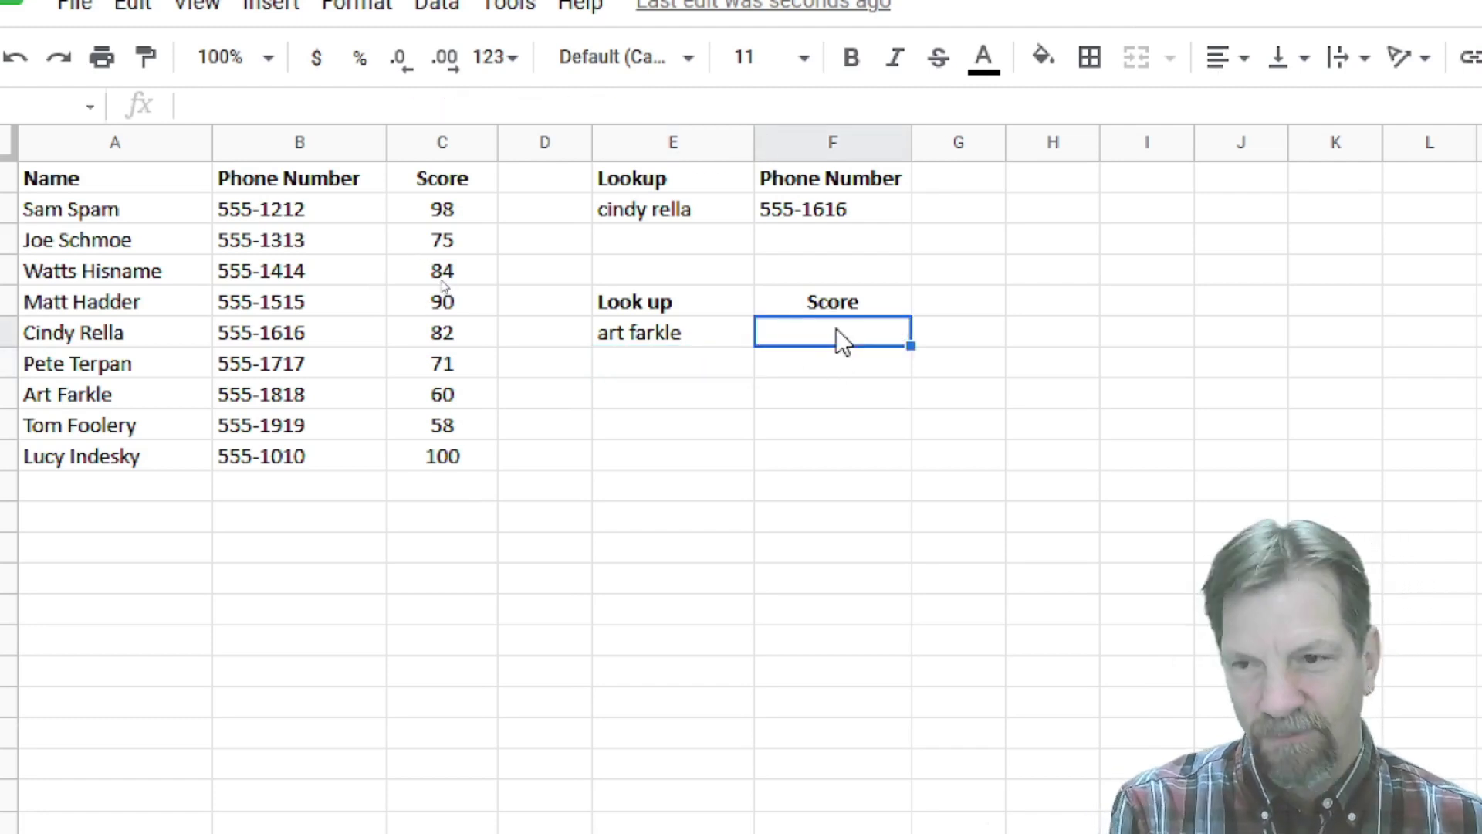
pyautogui.click(644, 331)
pyautogui.press('Delete')
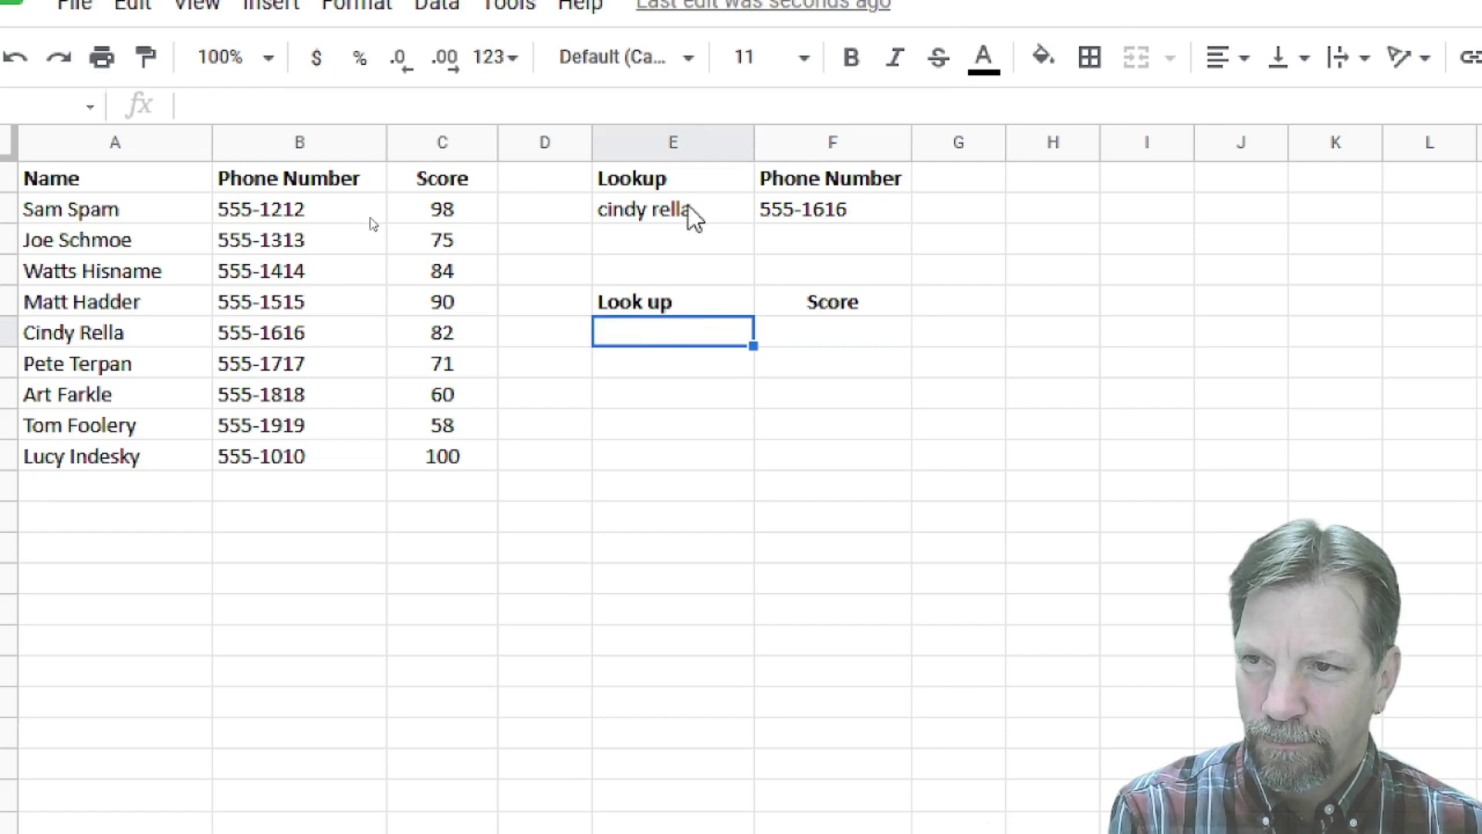
pyautogui.click(790, 339)
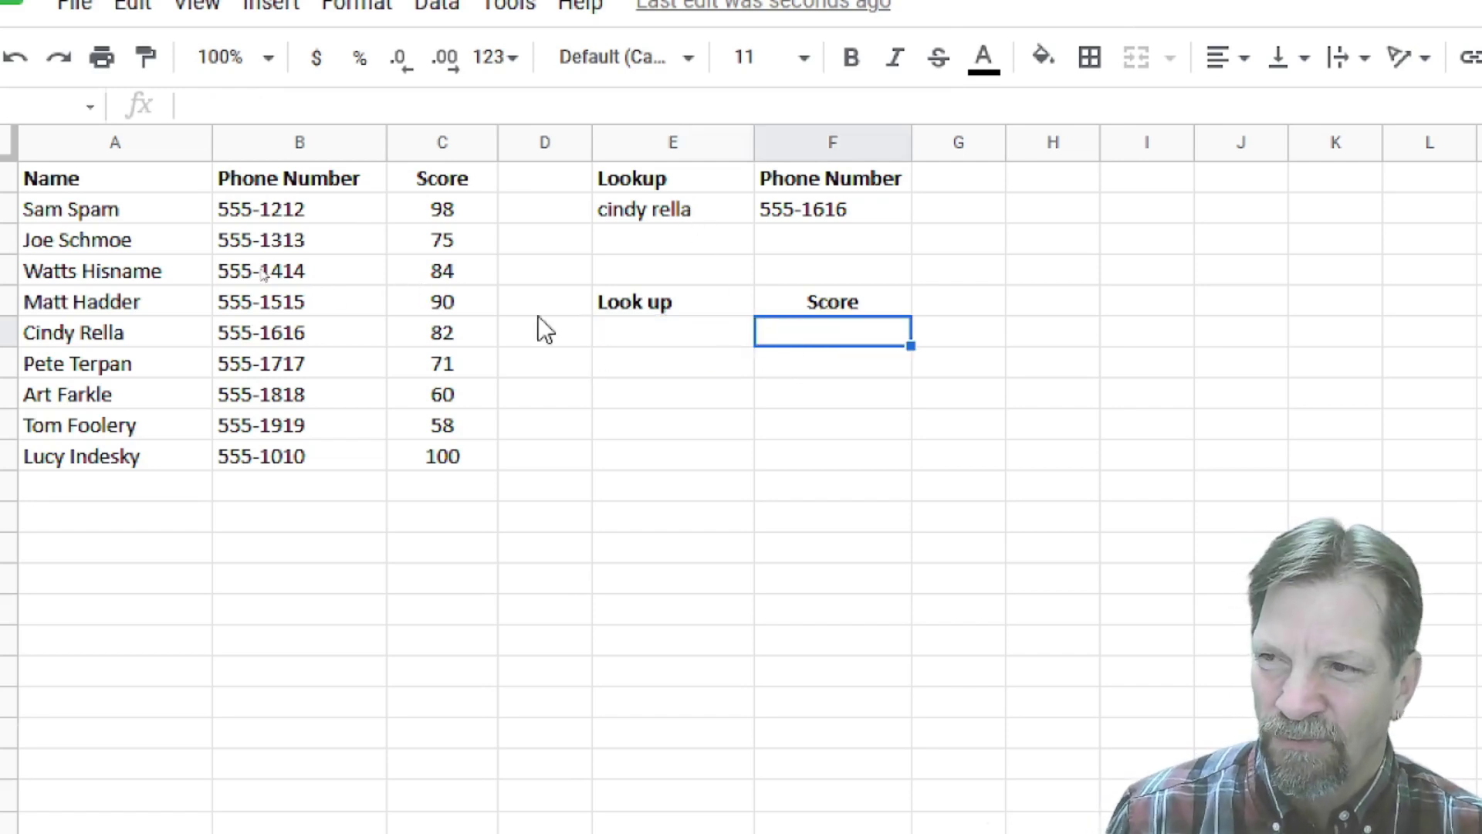
# - Check F2's phone lookup against the column A names, then clear cindy rella from E2
pyautogui.moveTo(137, 210); pyautogui.dragTo(136, 471)
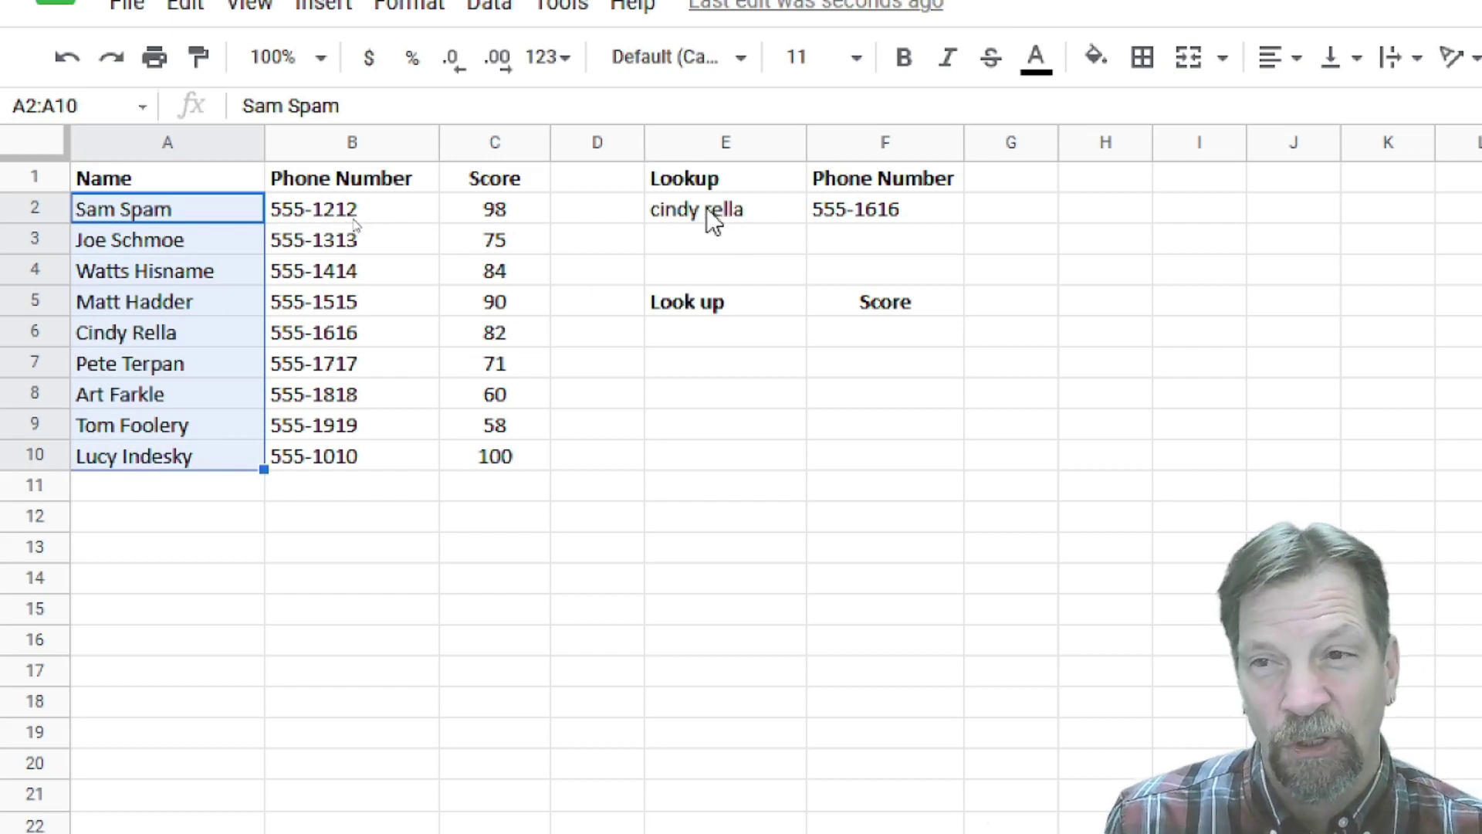
pyautogui.click(846, 218)
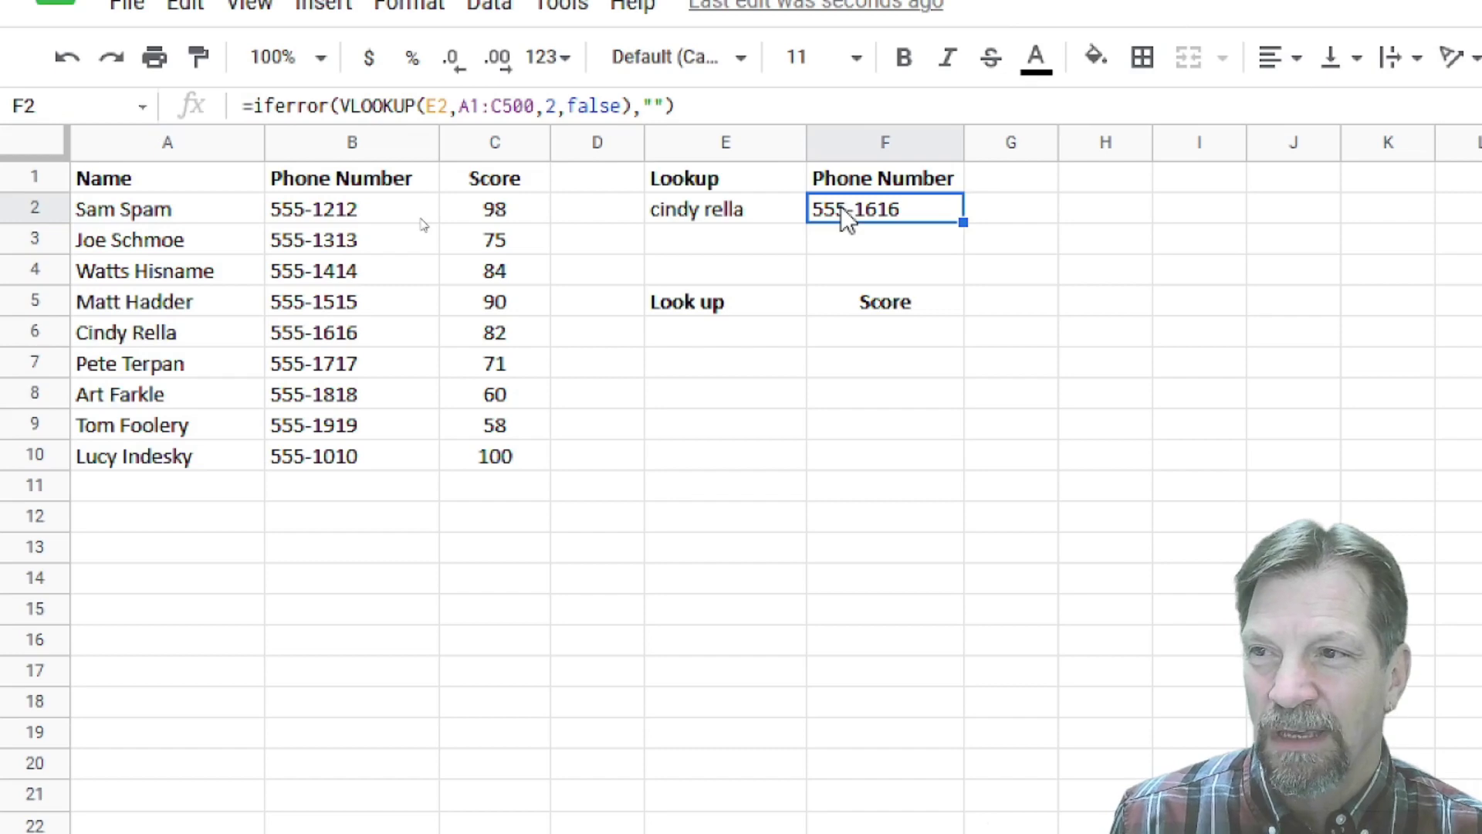
pyautogui.doubleClick(846, 218)
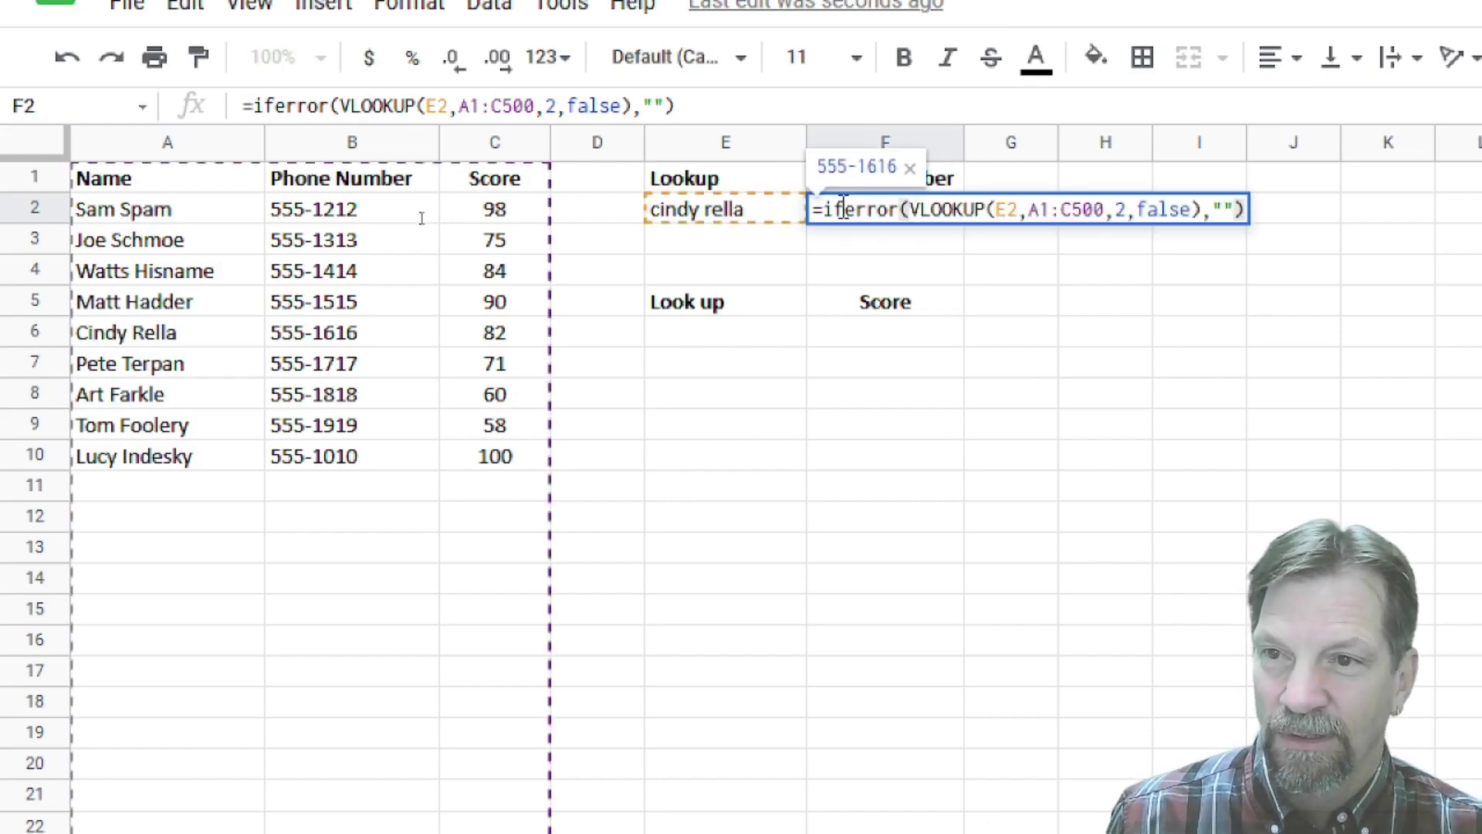
pyautogui.click(1005, 216)
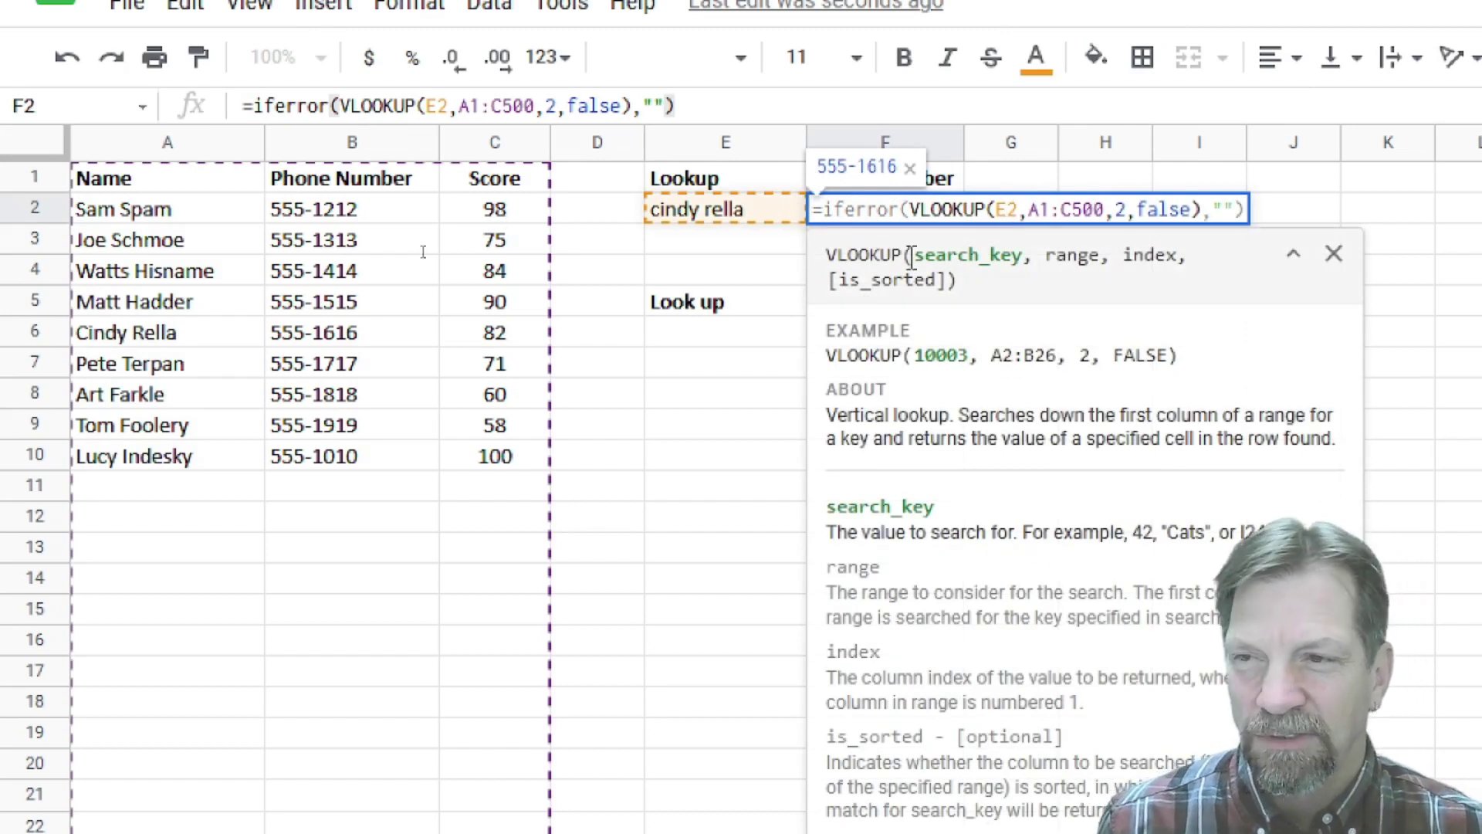
pyautogui.moveTo(133, 203); pyautogui.dragTo(127, 234)
pyautogui.click(123, 234)
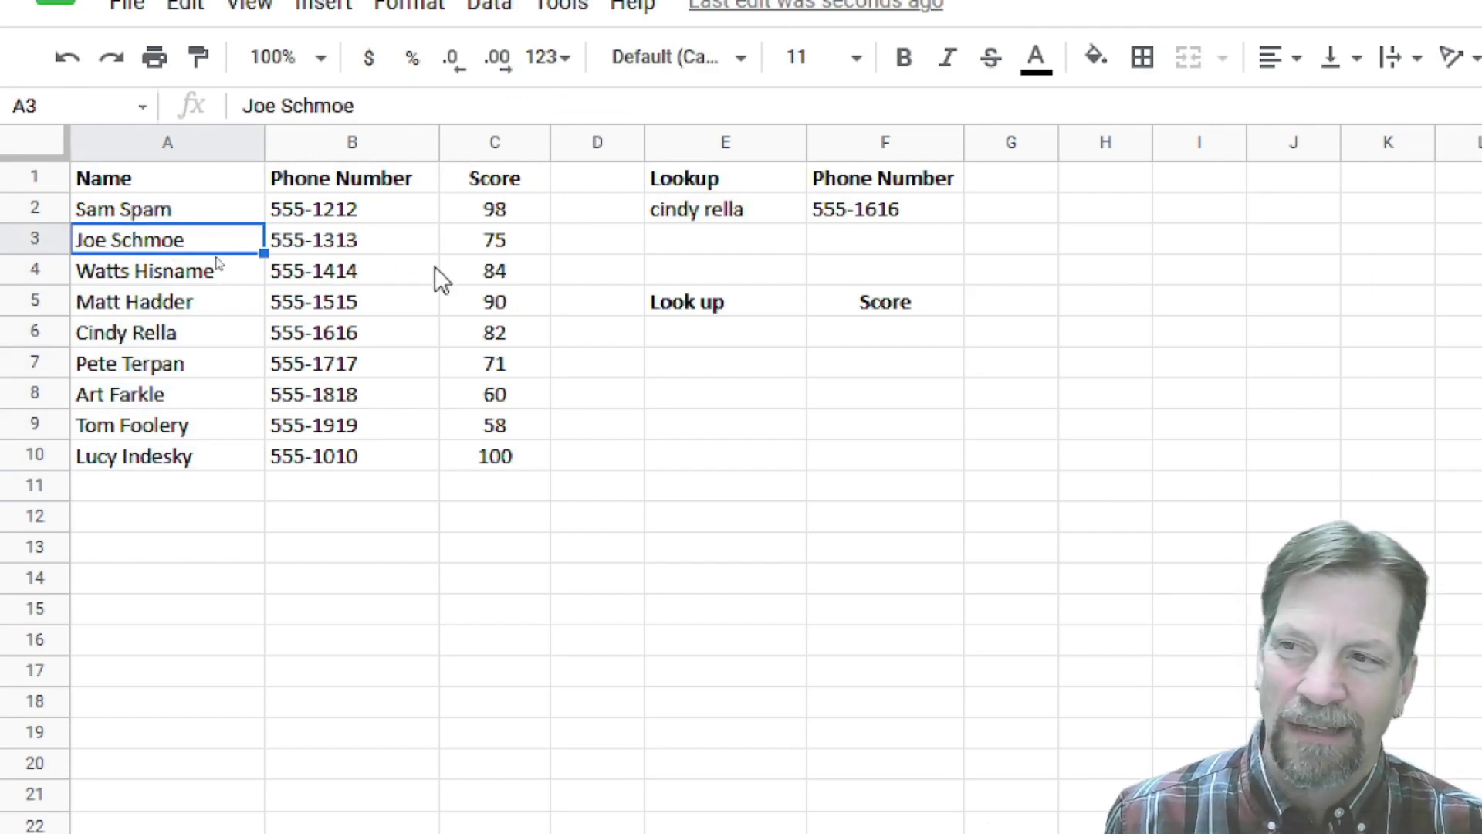
pyautogui.click(373, 352)
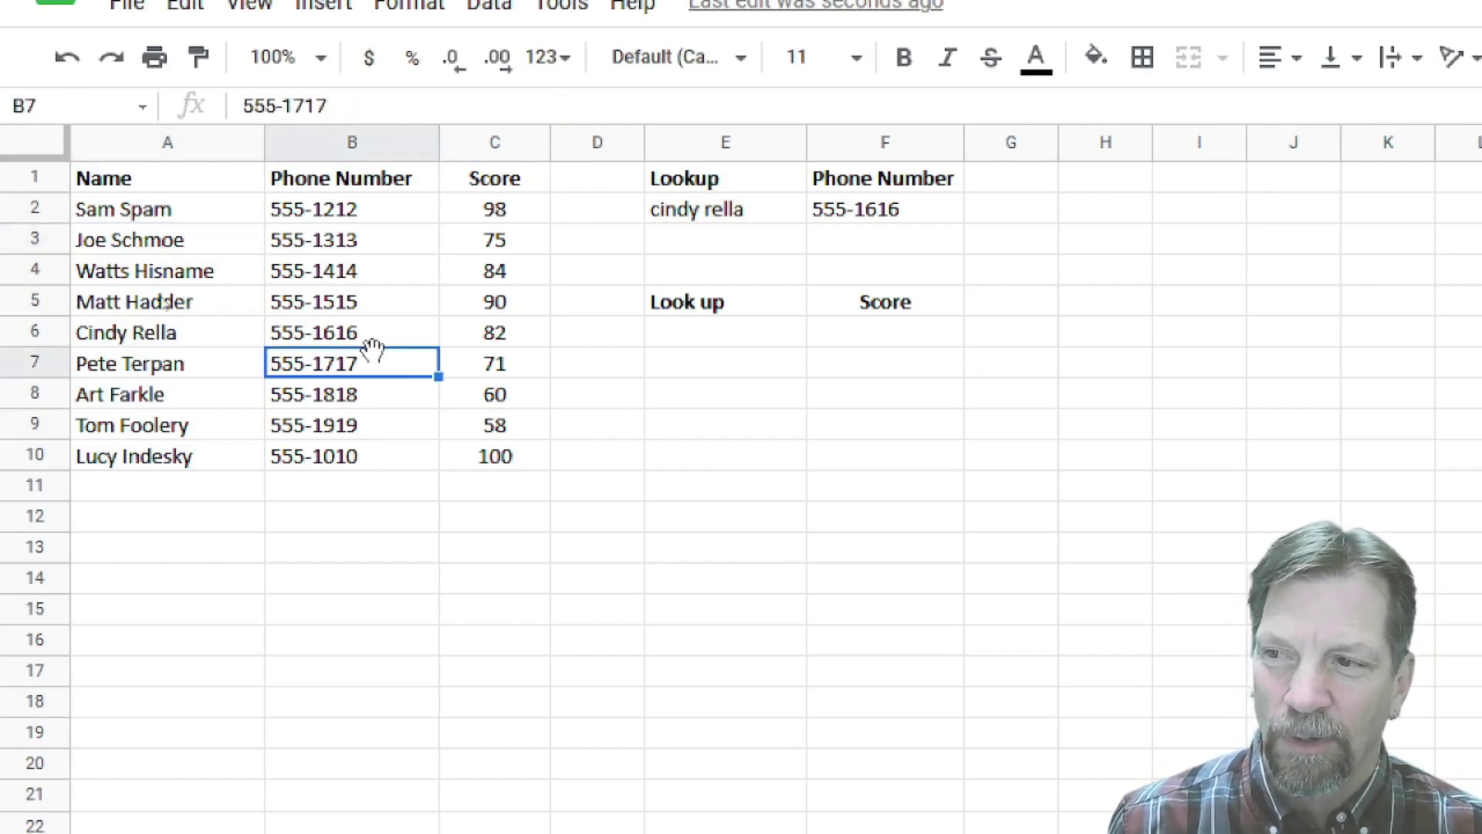
pyautogui.click(188, 364)
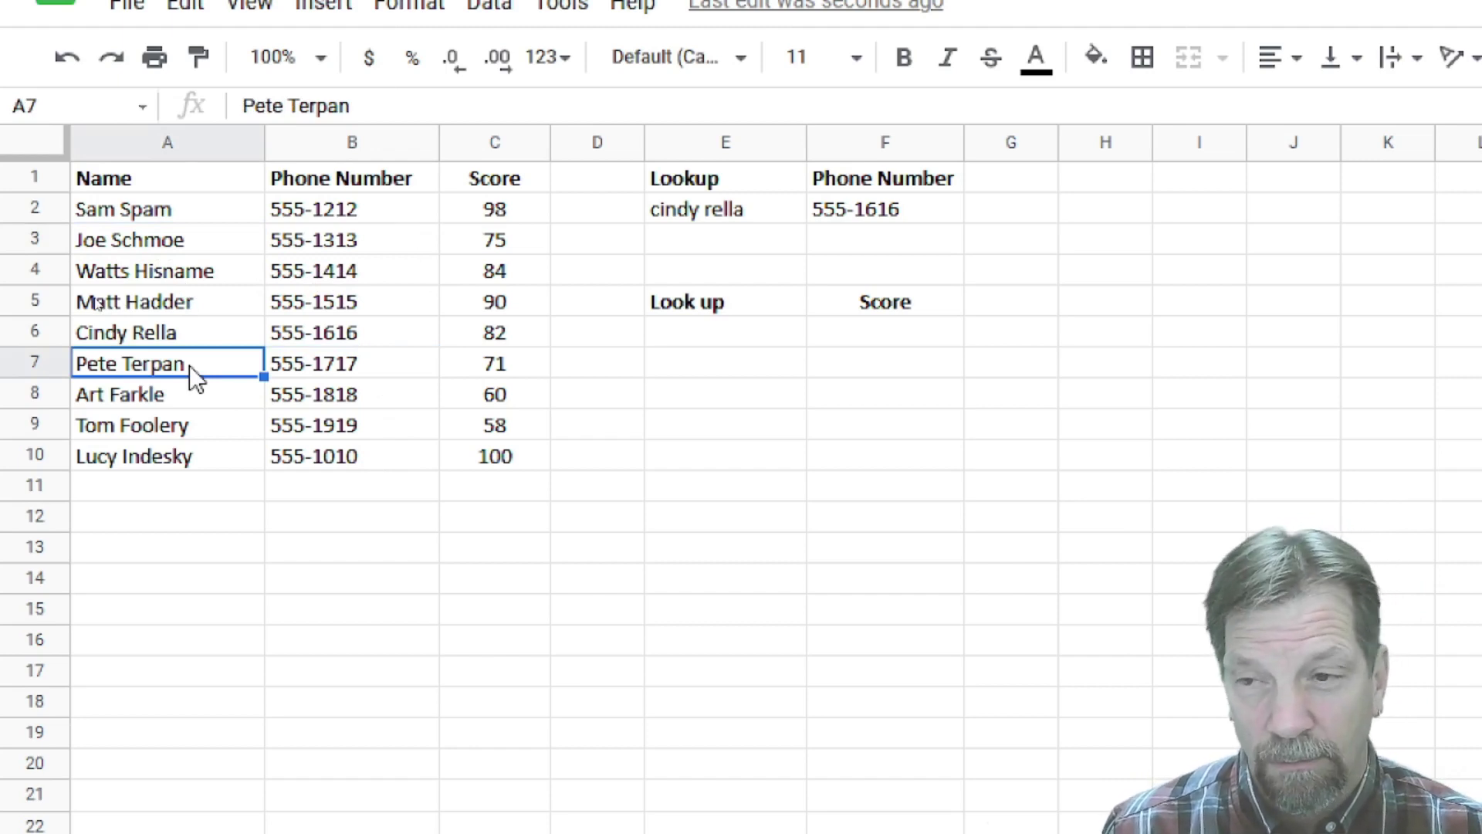
pyautogui.click(707, 219)
pyautogui.press('Delete')
# - Change the E1 heading from 'Lookup' to 'Name' and move to cell E2
pyautogui.click(845, 206)
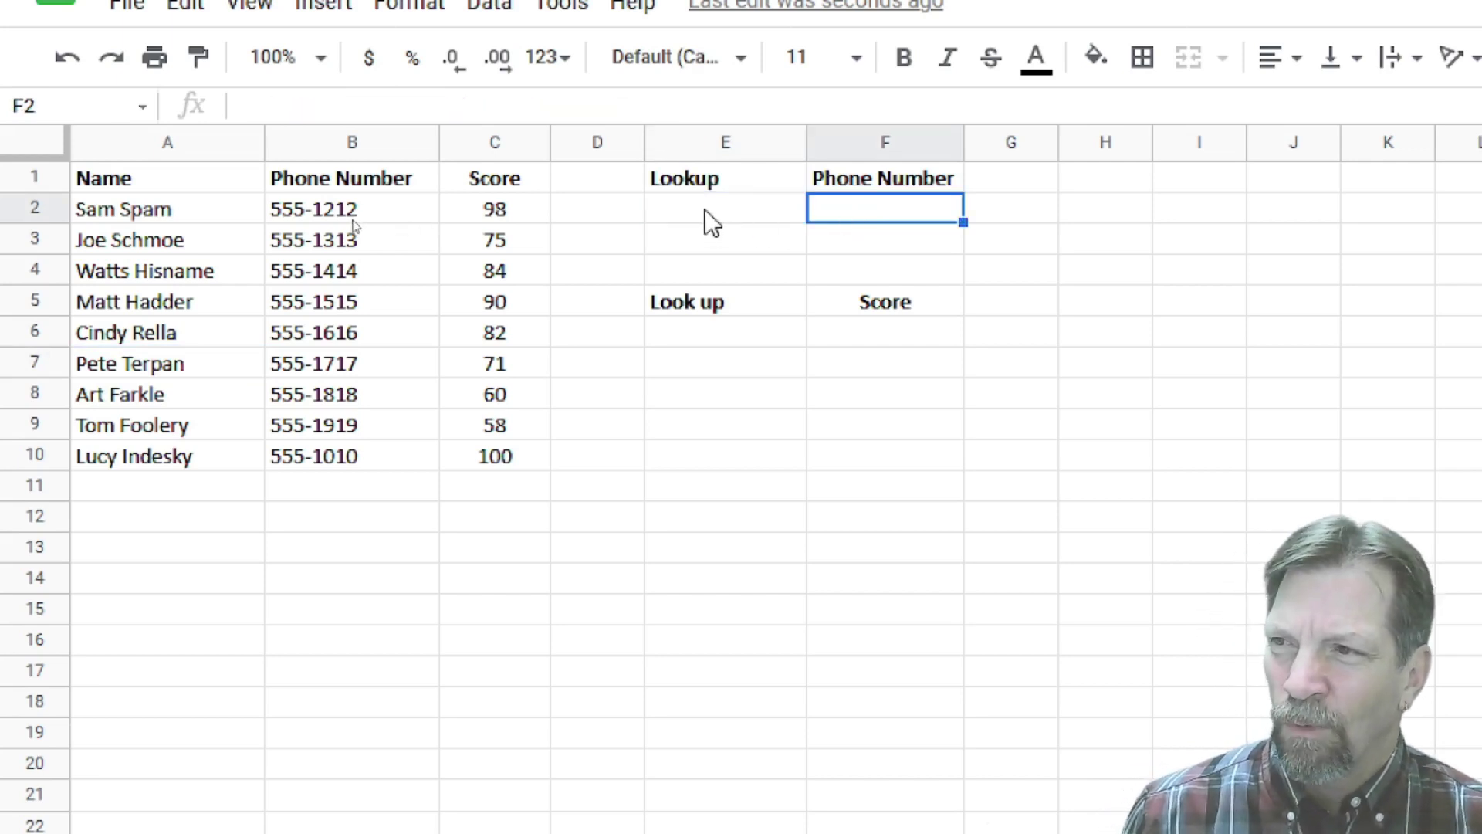
pyautogui.click(702, 180)
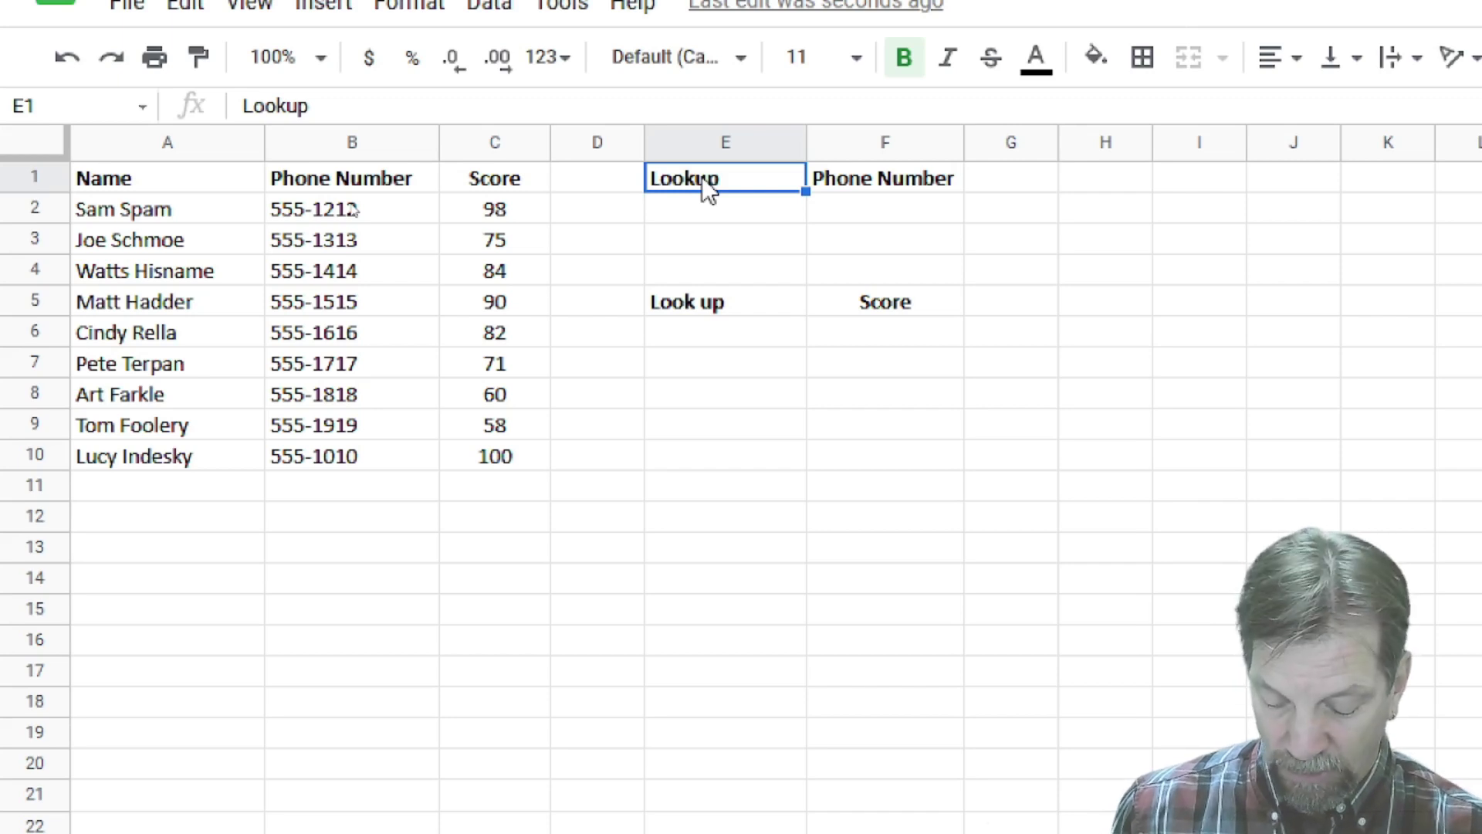
pyautogui.write('Name')
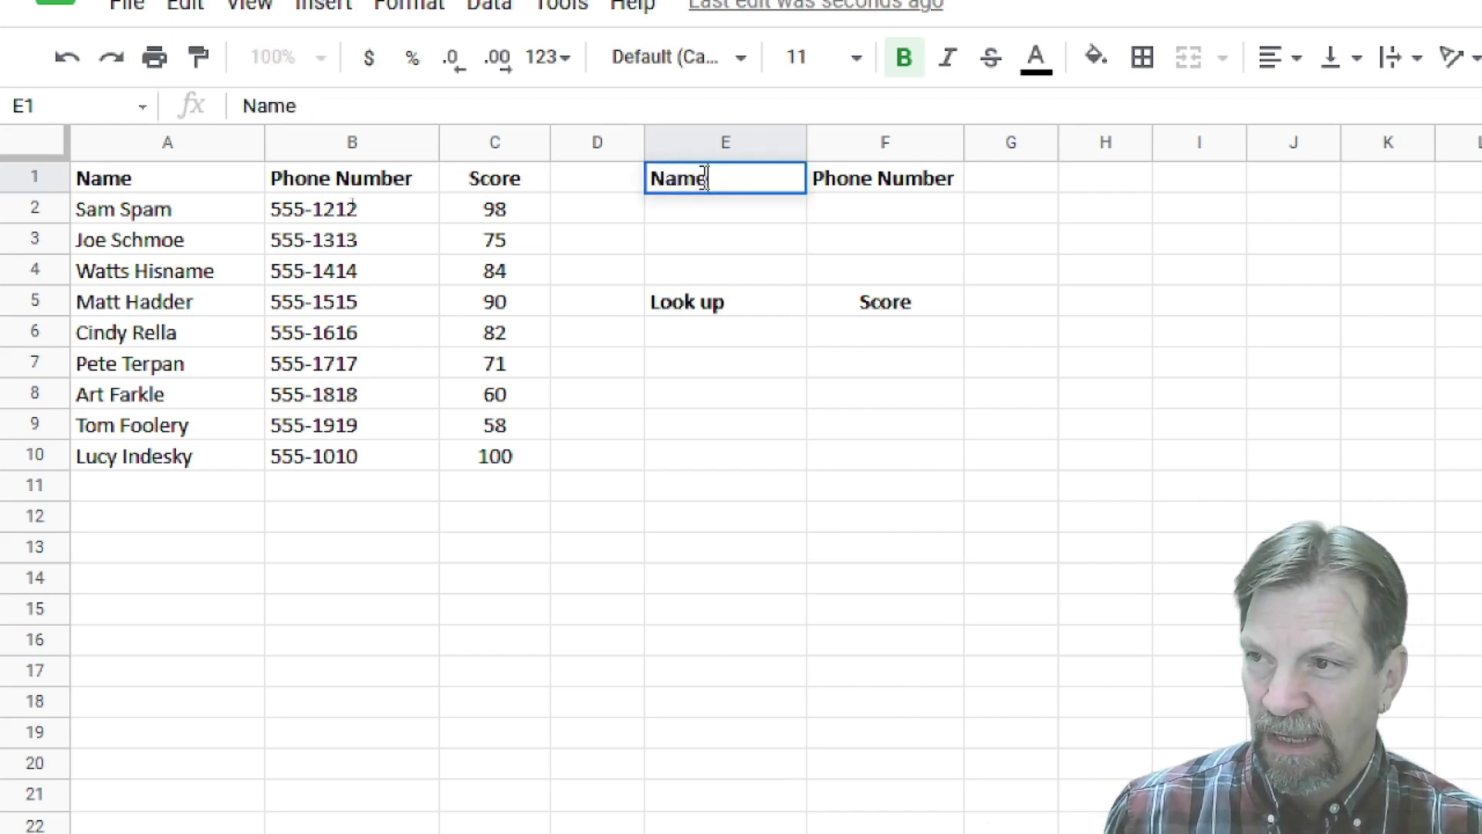
pyautogui.press('Tab')
pyautogui.press('Down')
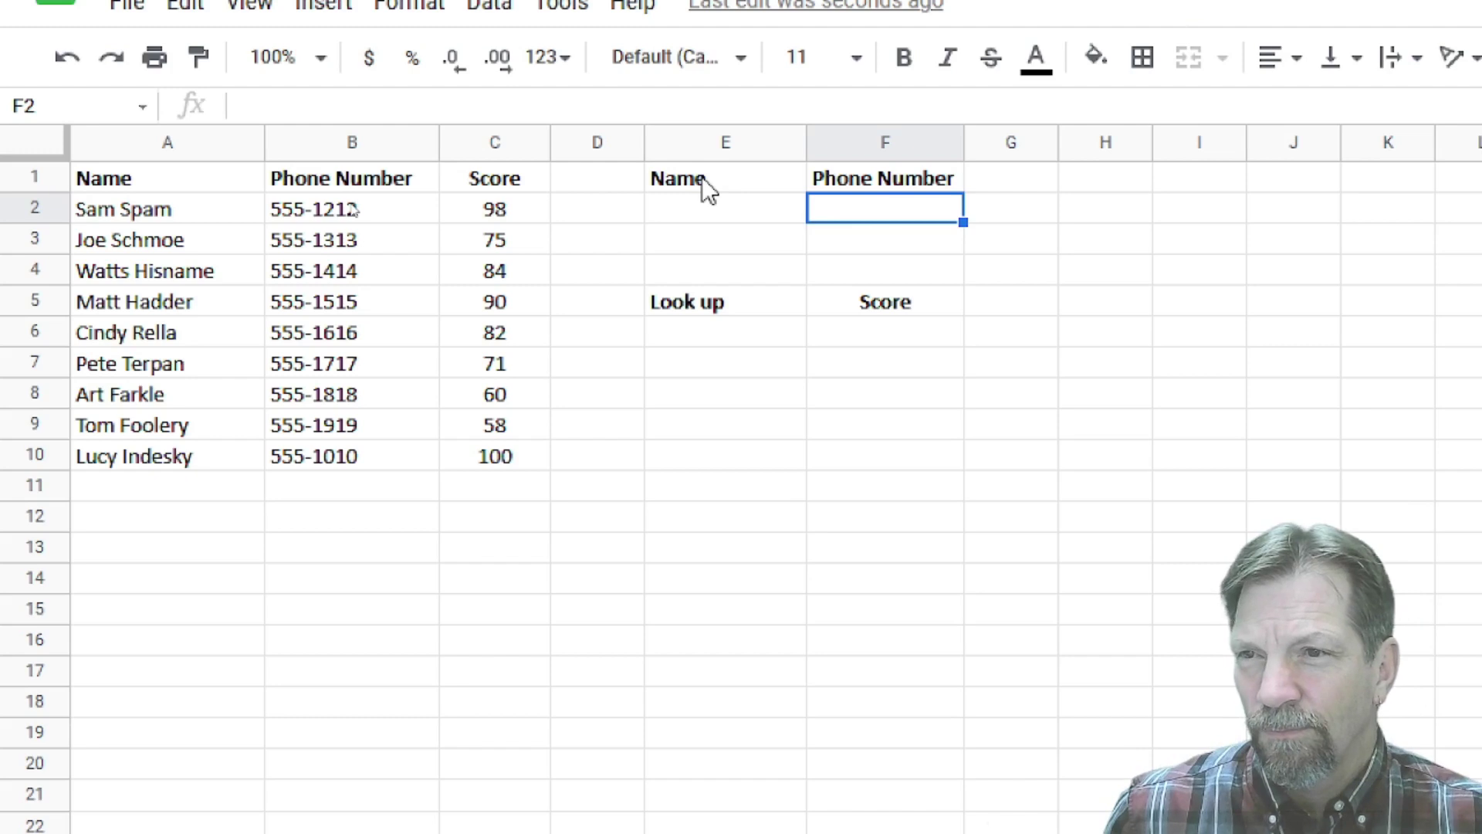
pyautogui.press('Left')
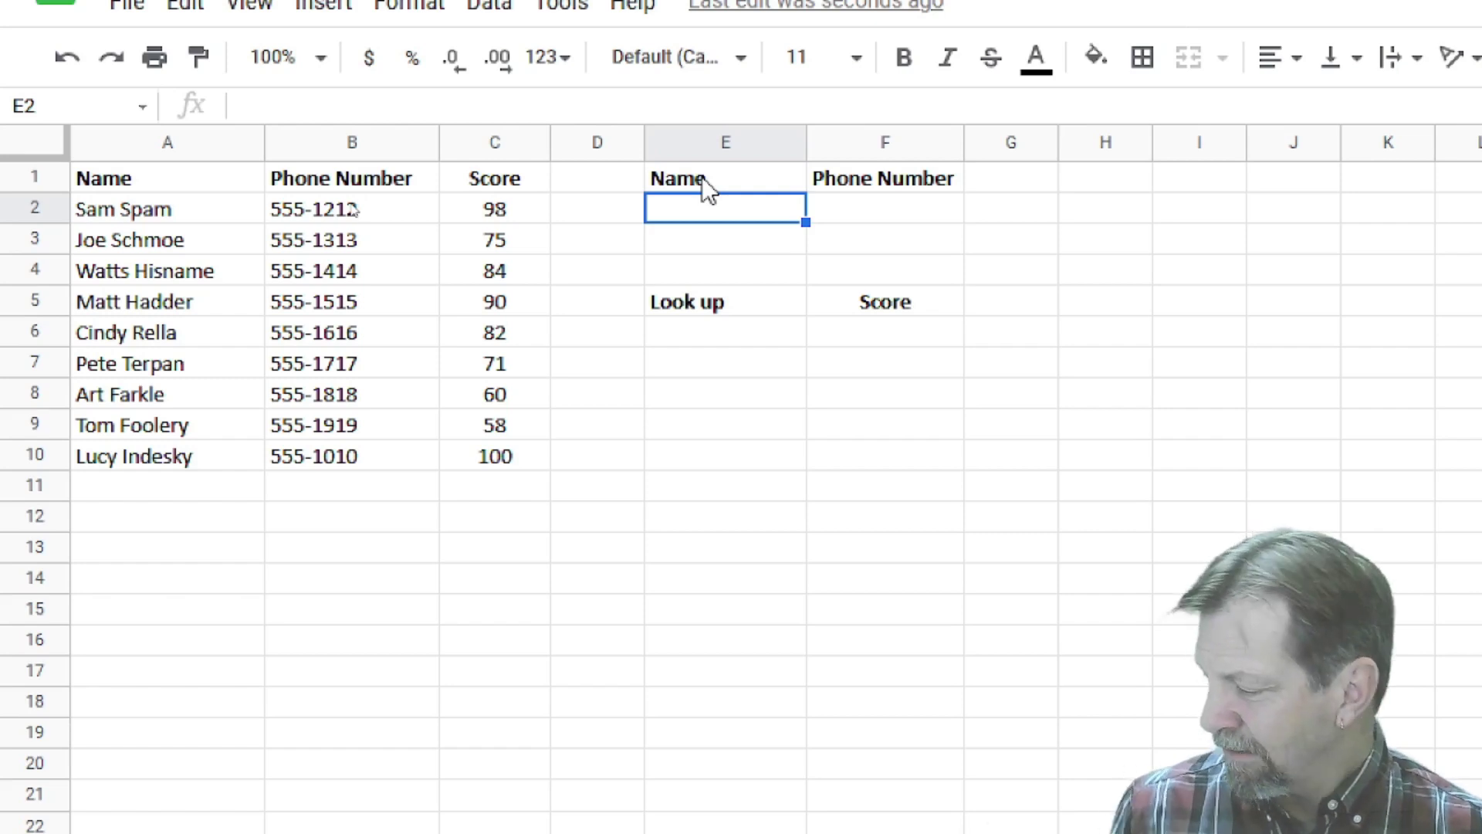
# - Begin a =DGET( formula in E2 using the dg autocomplete suggestion
pyautogui.write('=')
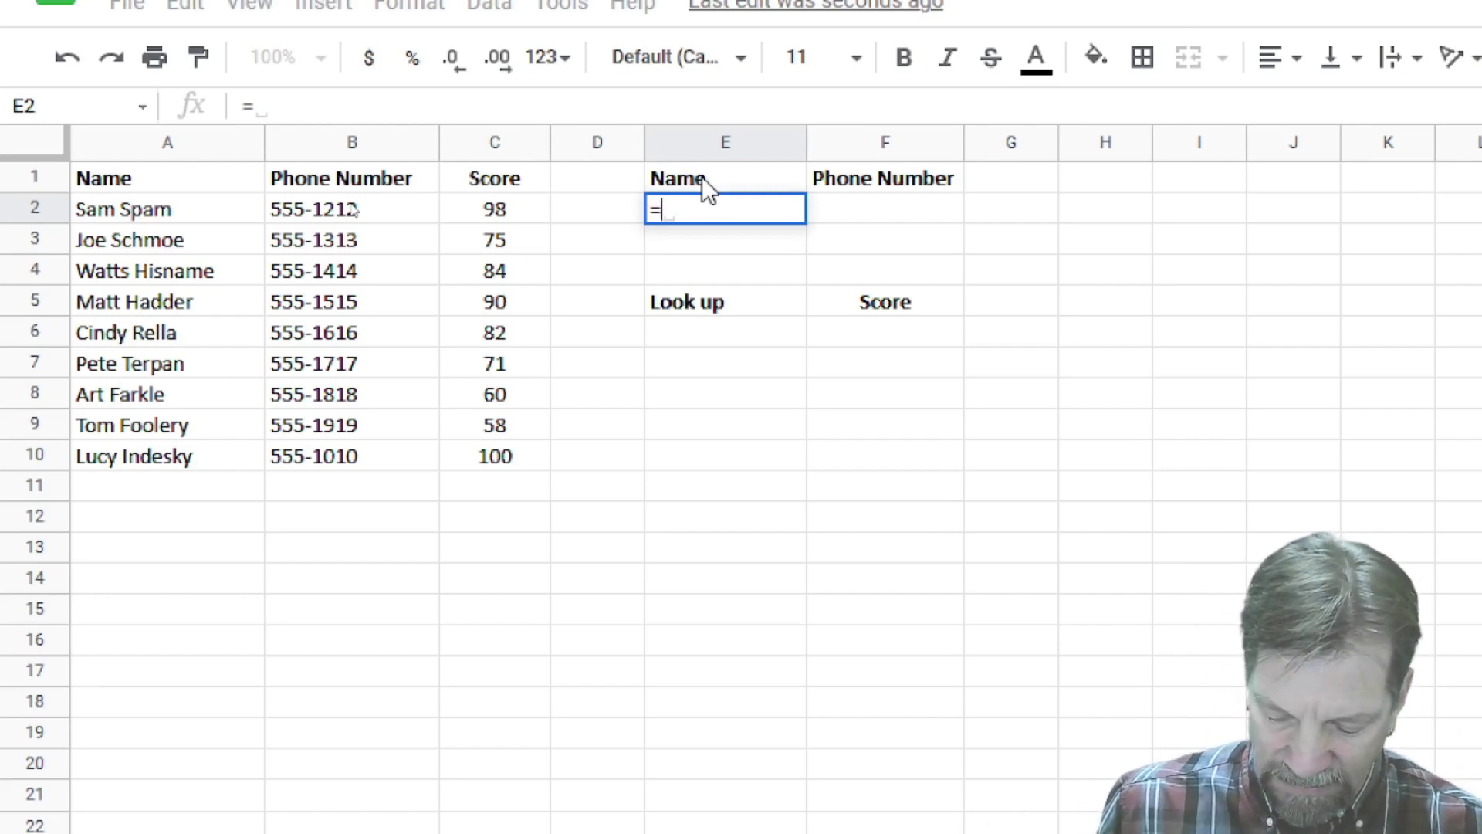
pyautogui.write('d')
pyautogui.write('g')
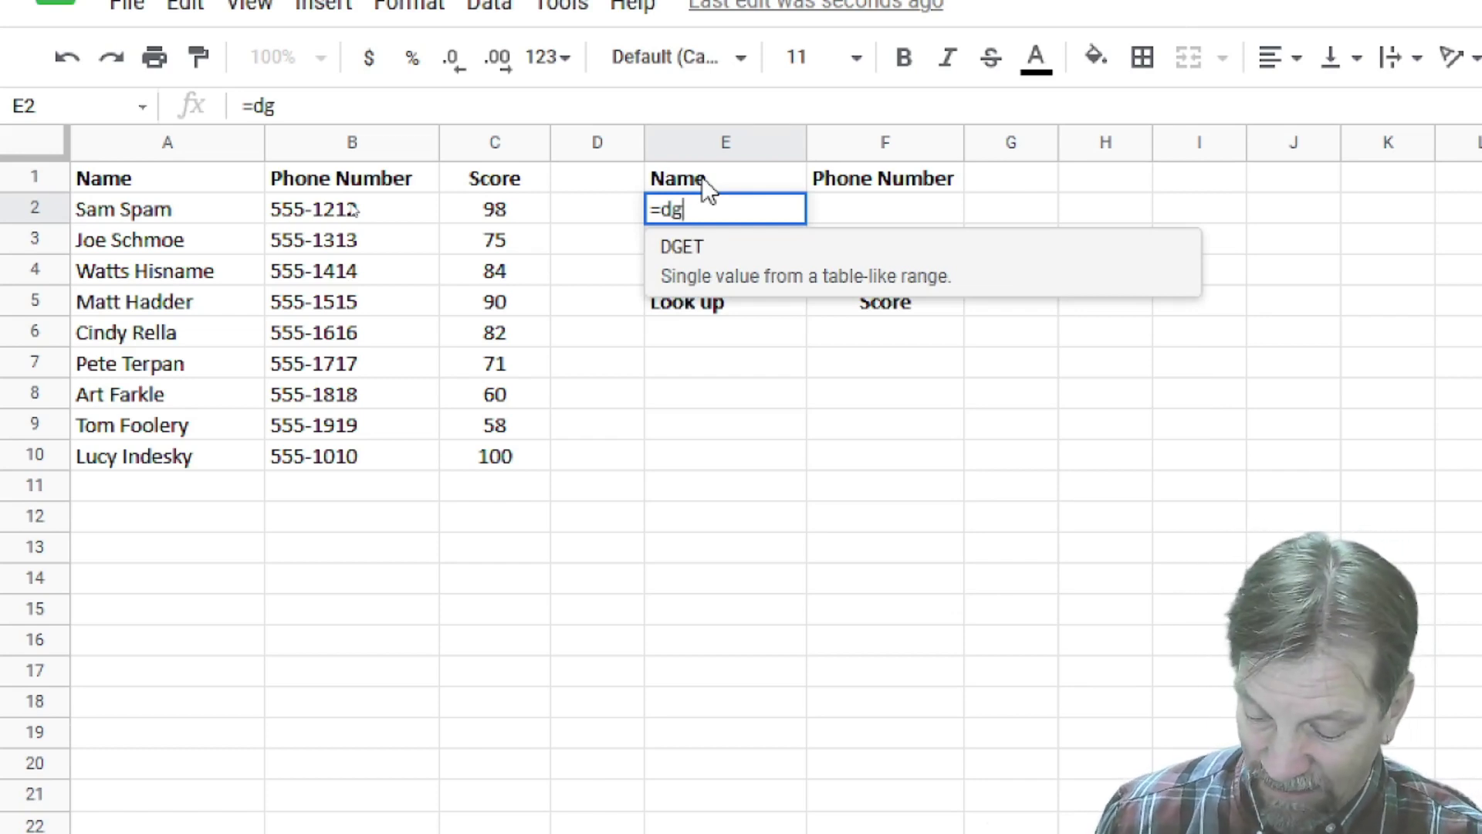
pyautogui.press('Tab')
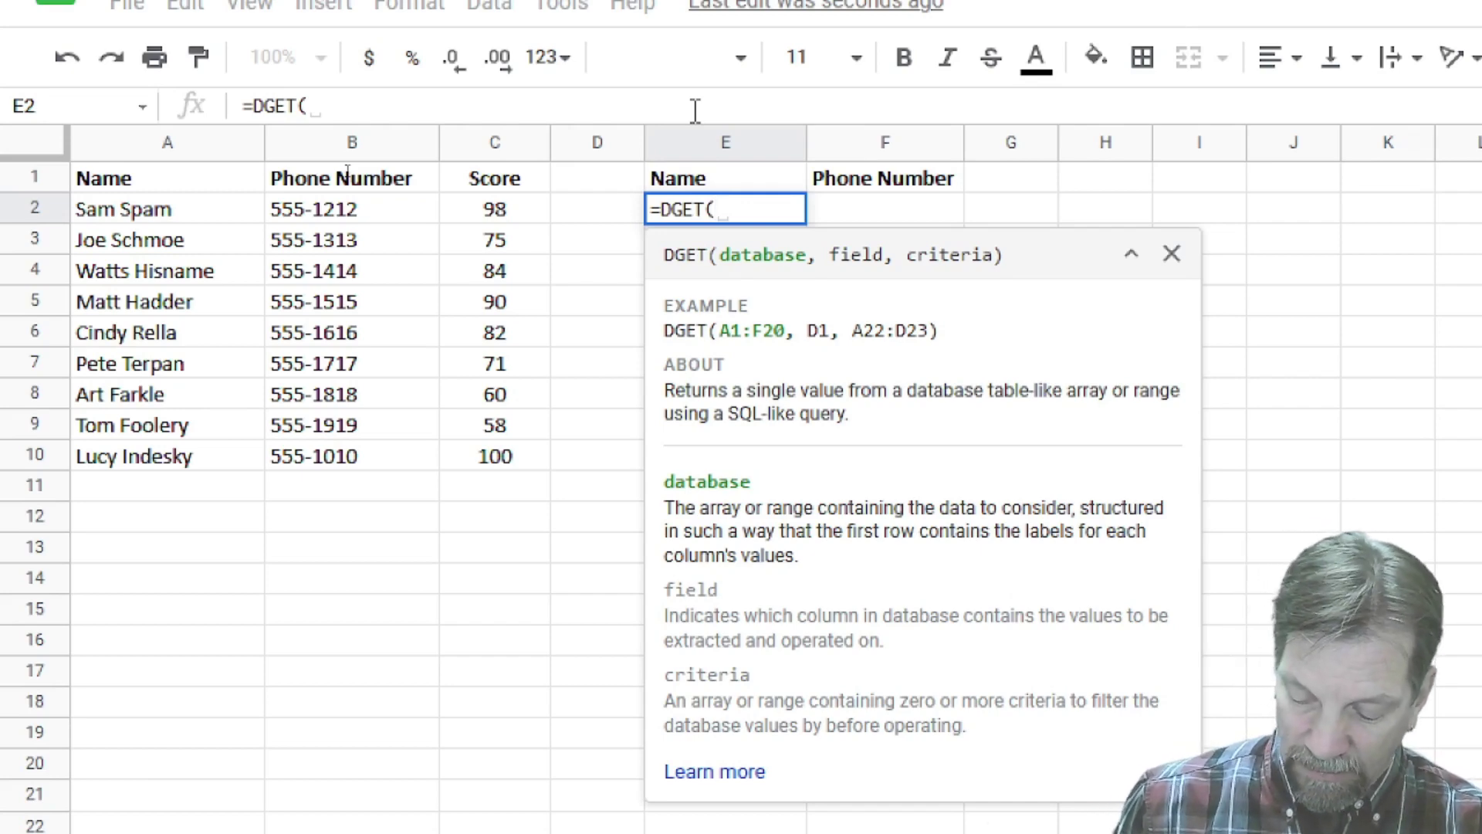
# - Give DGET the database range a1:c500, field 1 and criteria range F1:F2
pyautogui.write('a1:')
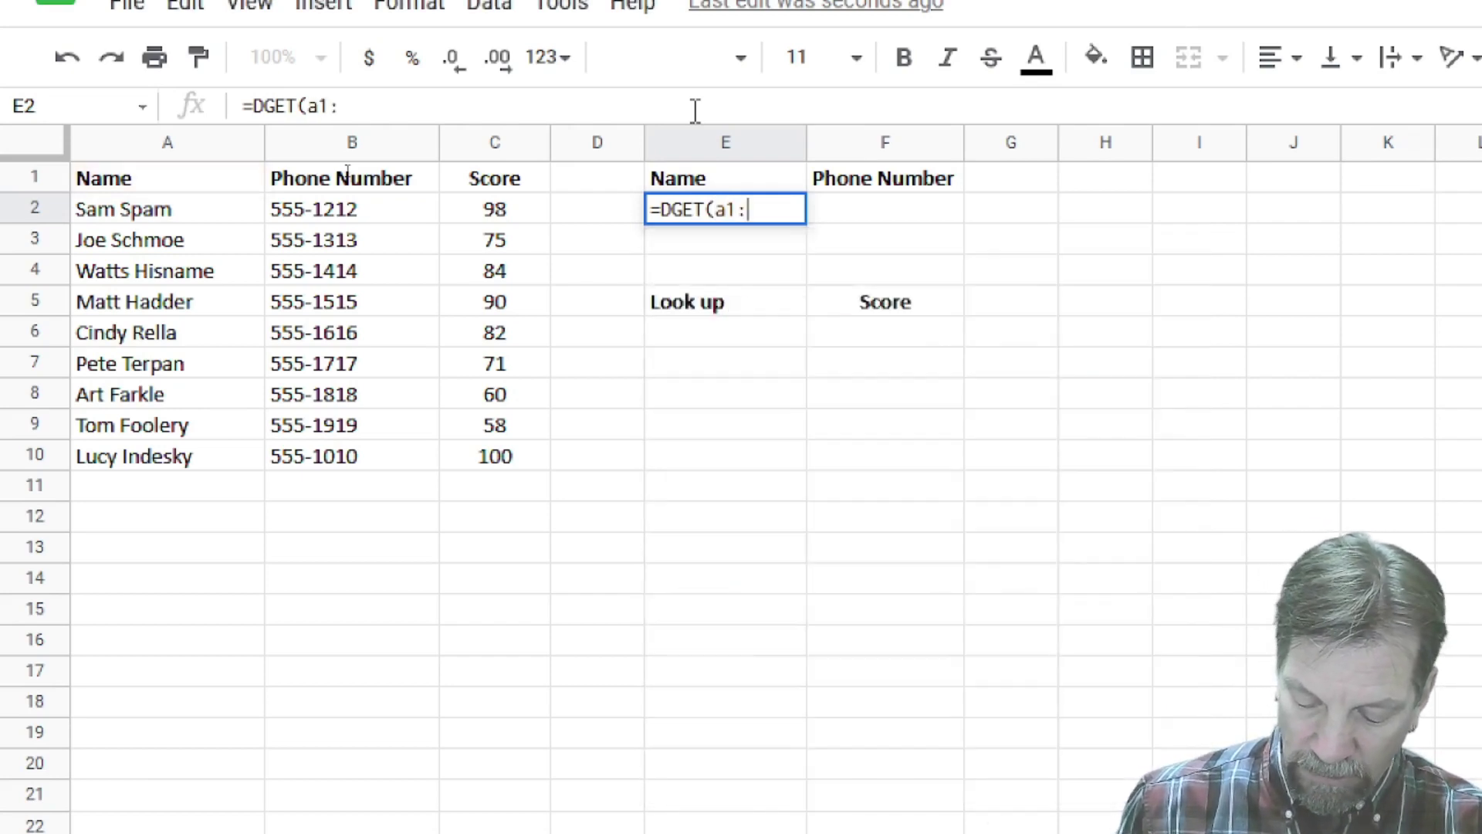
pyautogui.write('c500')
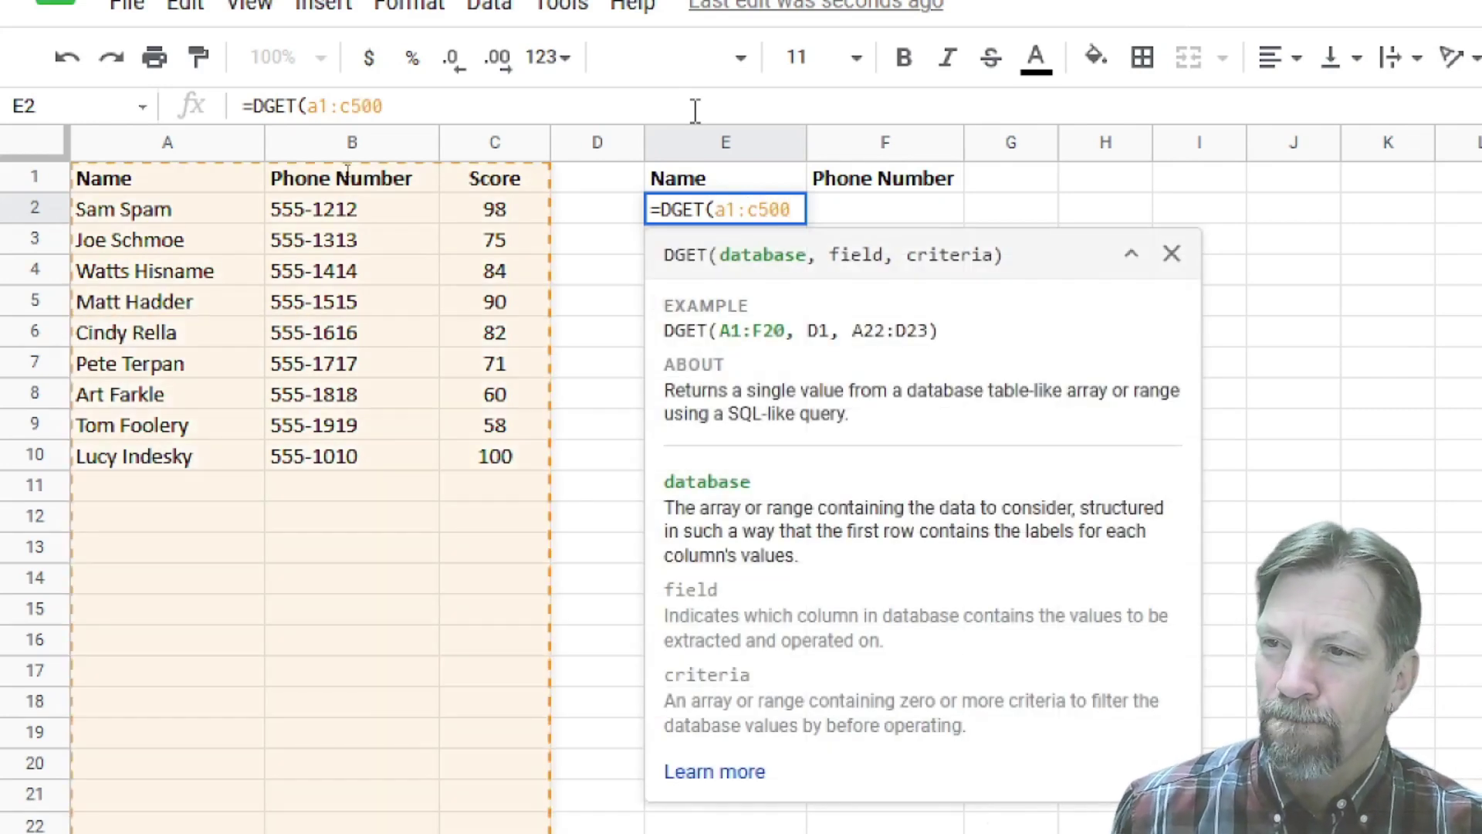
pyautogui.write(',')
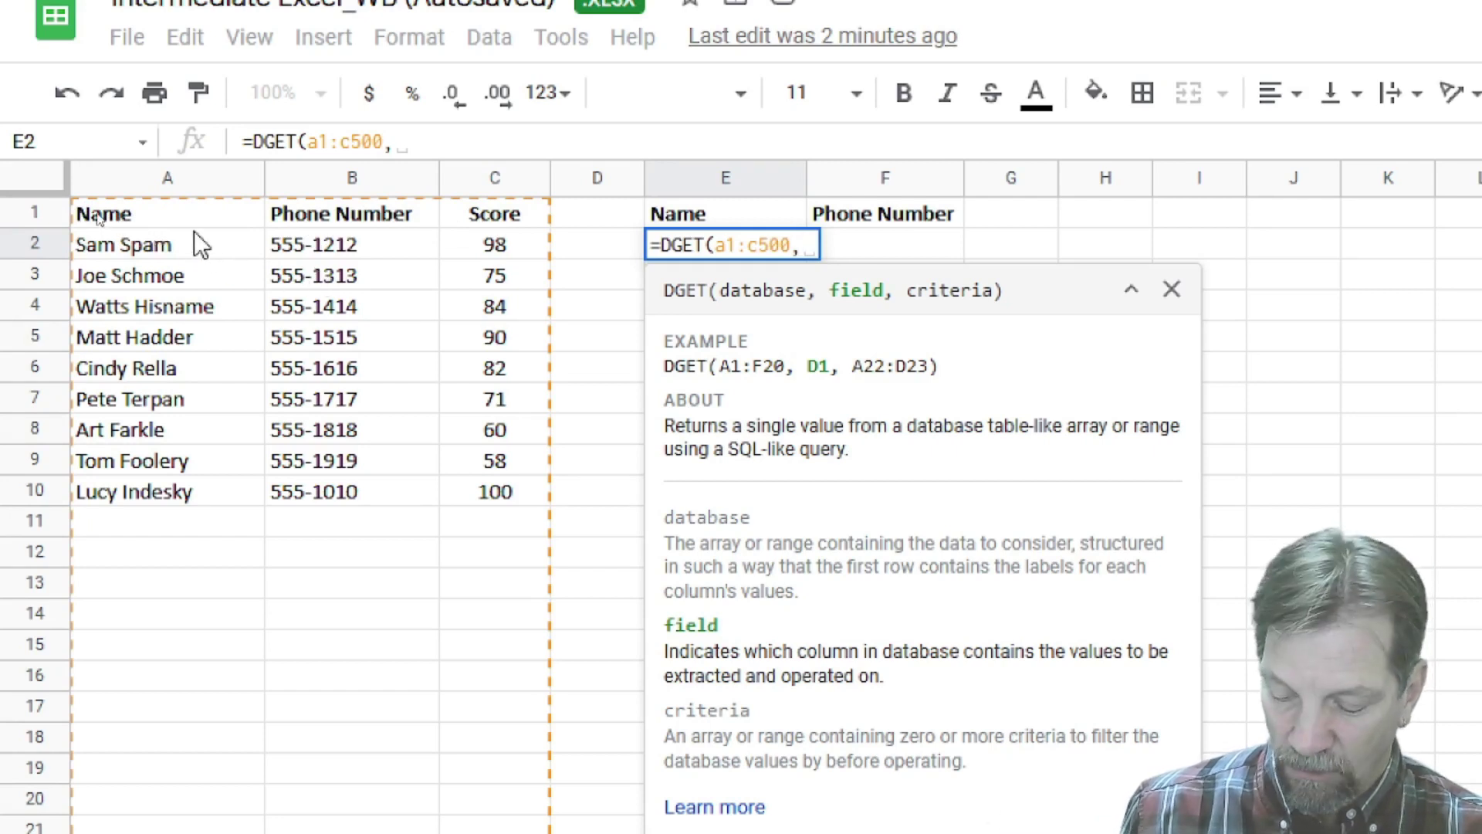
pyautogui.write('1')
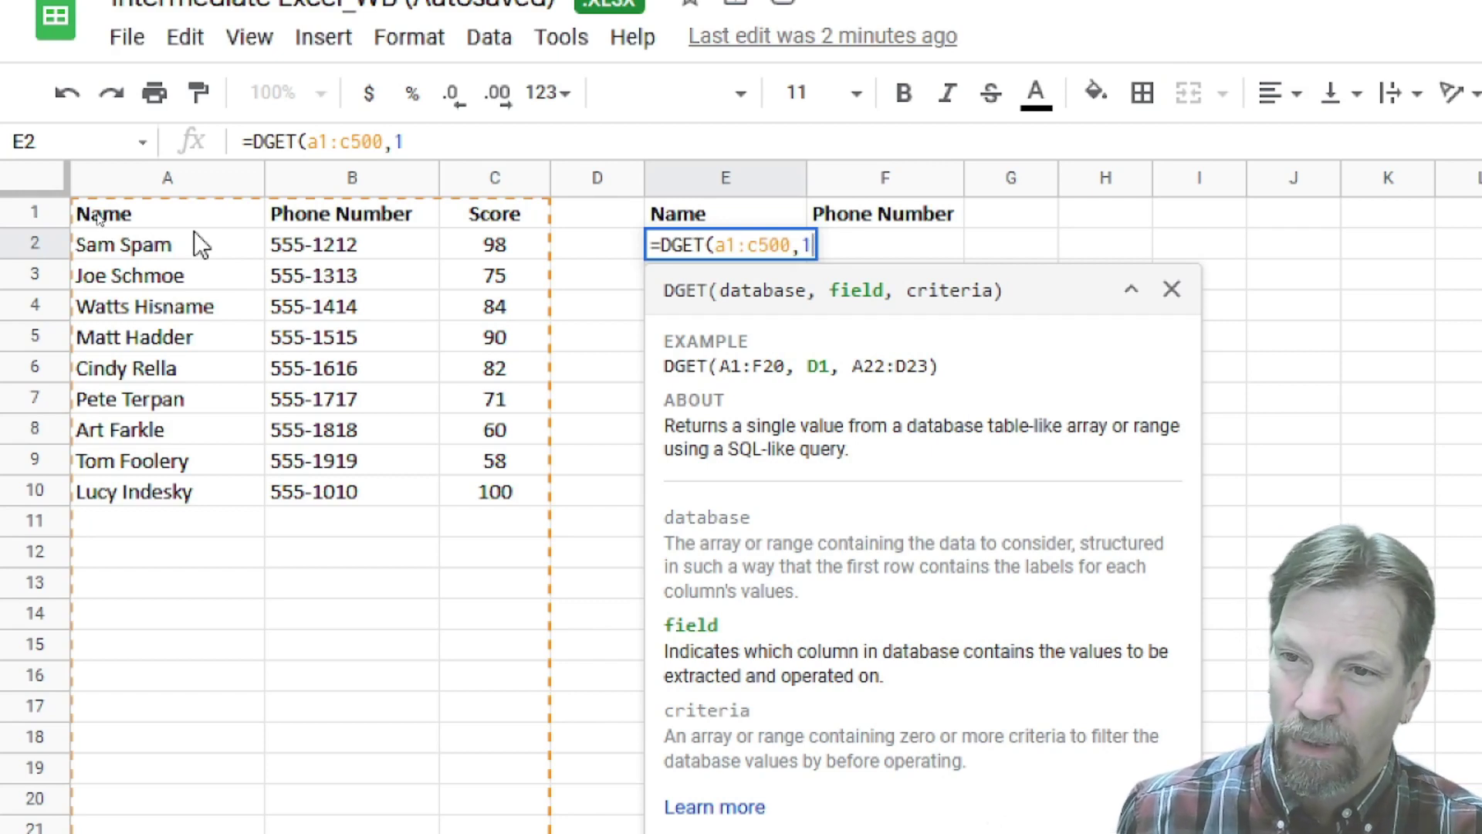
pyautogui.write(',')
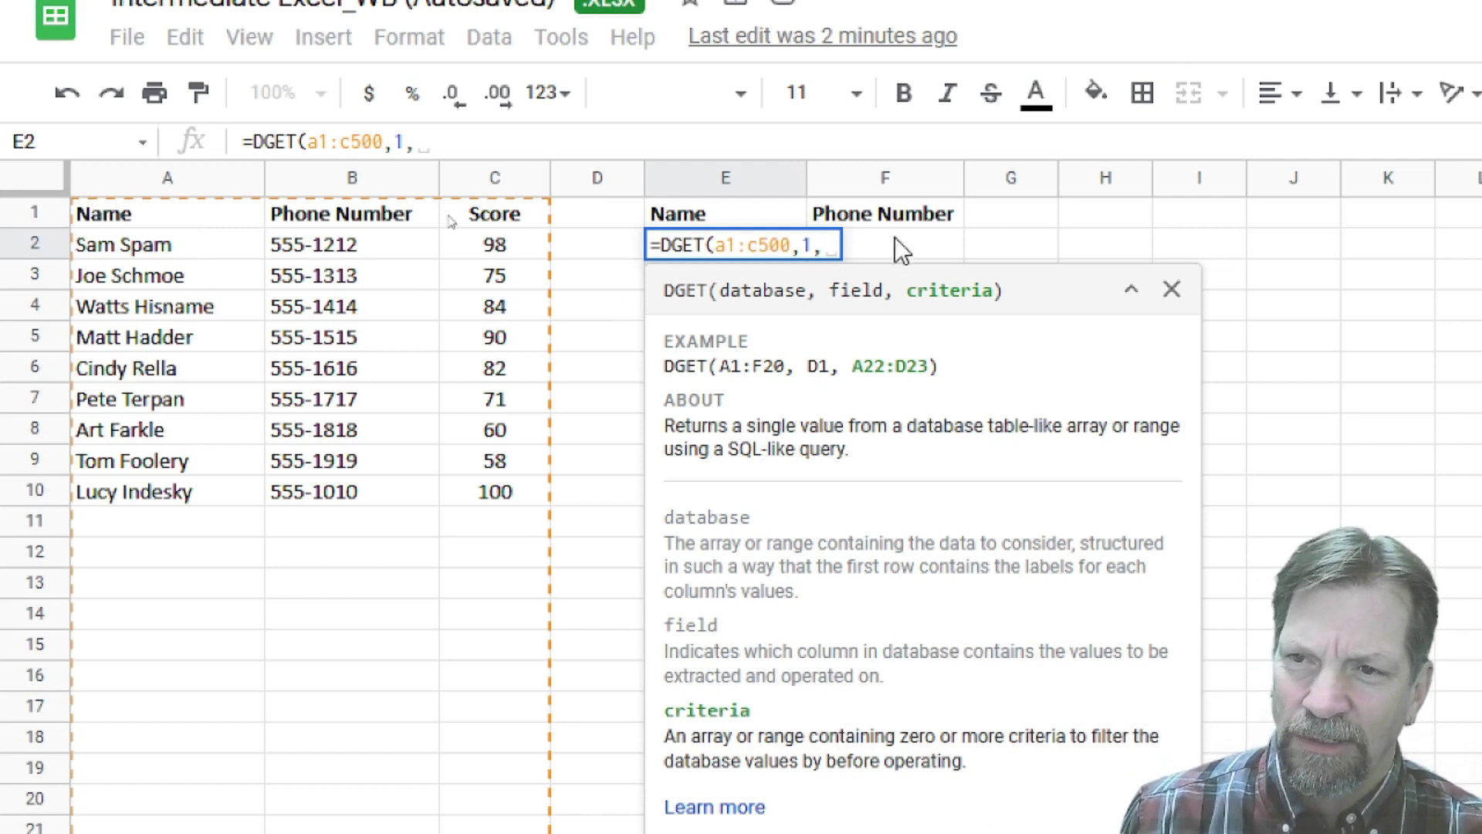
pyautogui.click(903, 208)
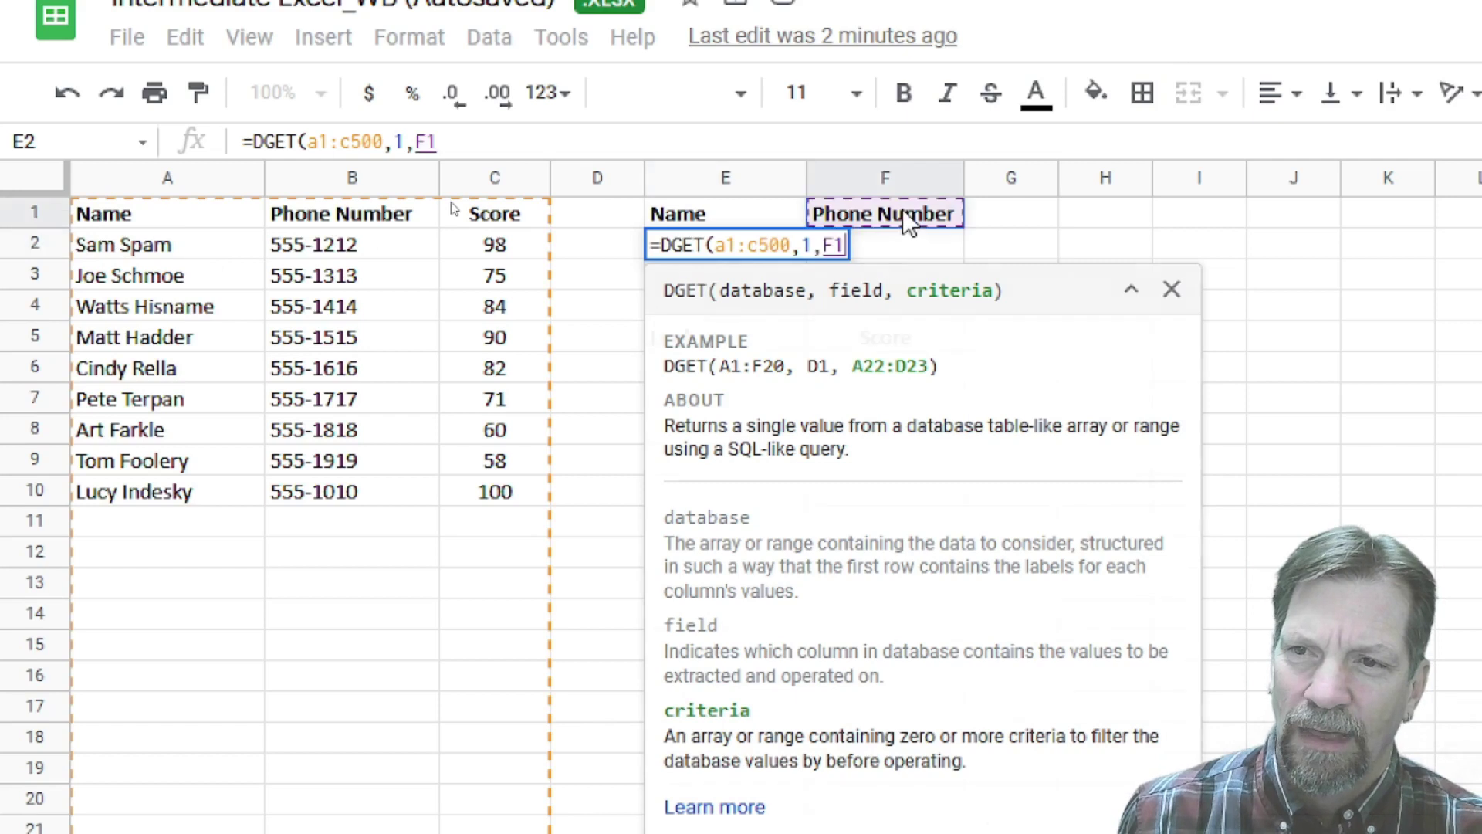
pyautogui.moveTo(903, 214); pyautogui.dragTo(899, 249)
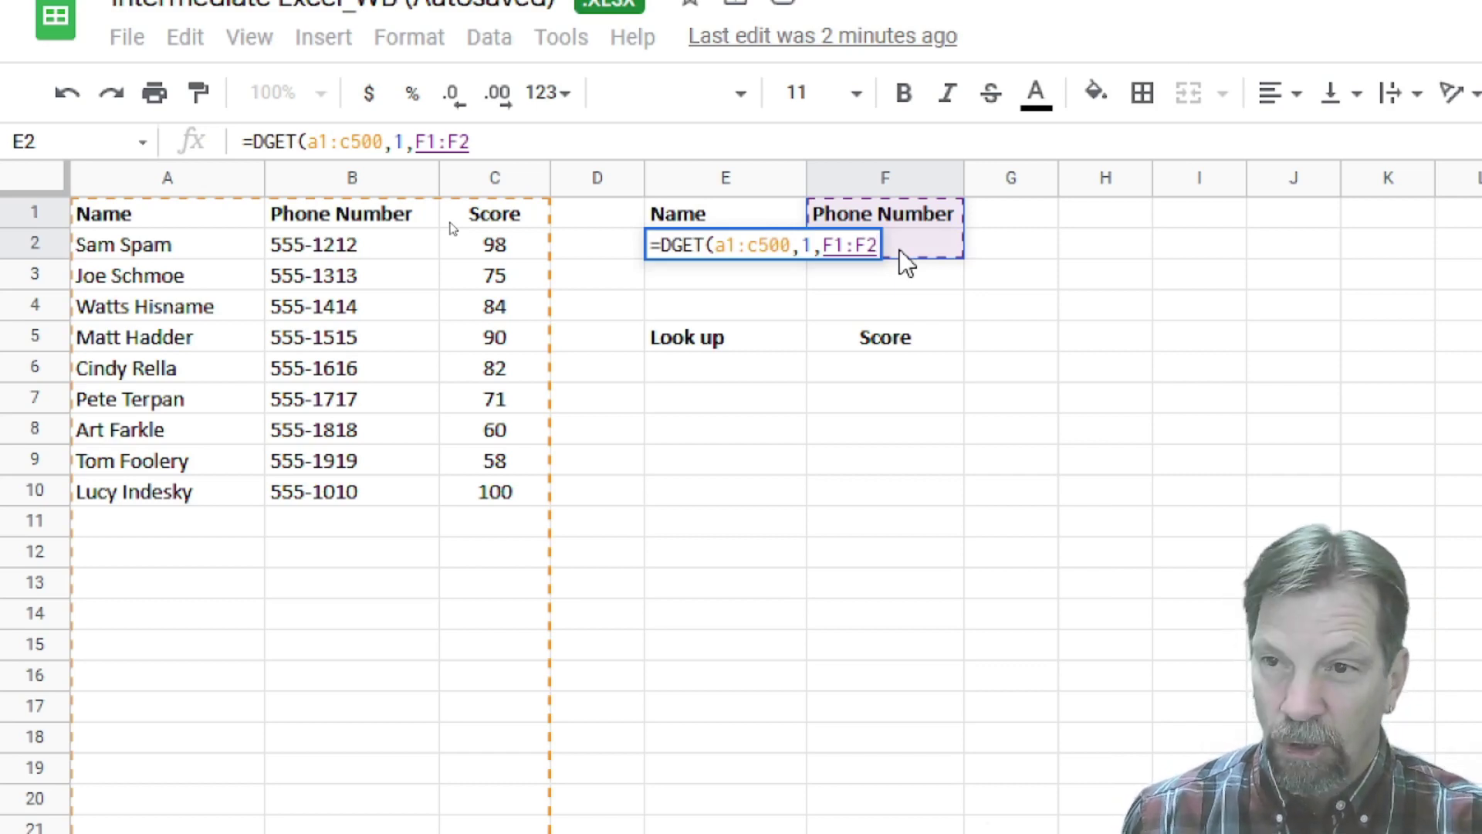
# - Close and commit =DGET(a1:c500,1,F1:F2) in E2, then recheck E2
pyautogui.write(')')
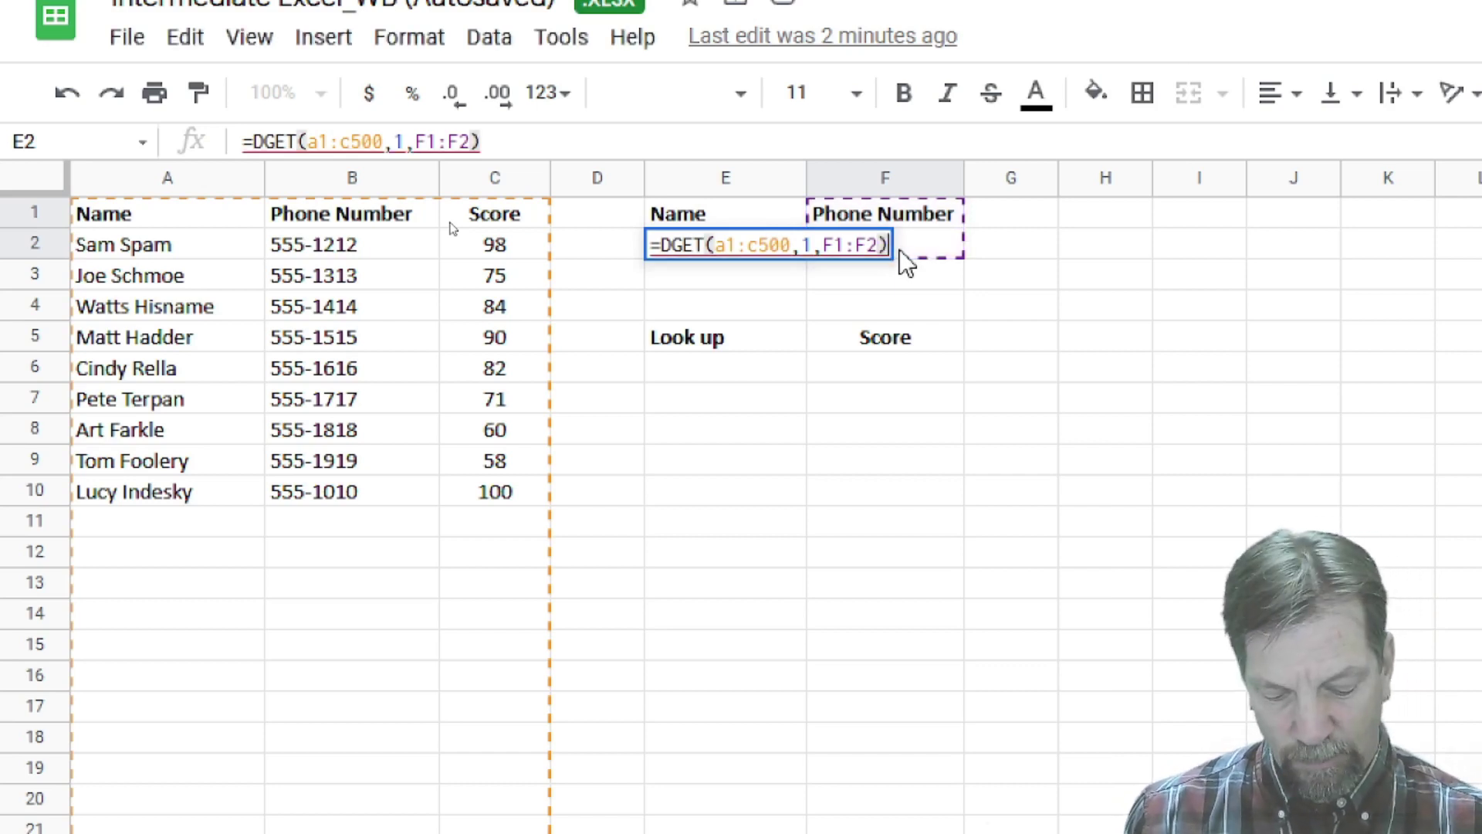
pyautogui.press('Return')
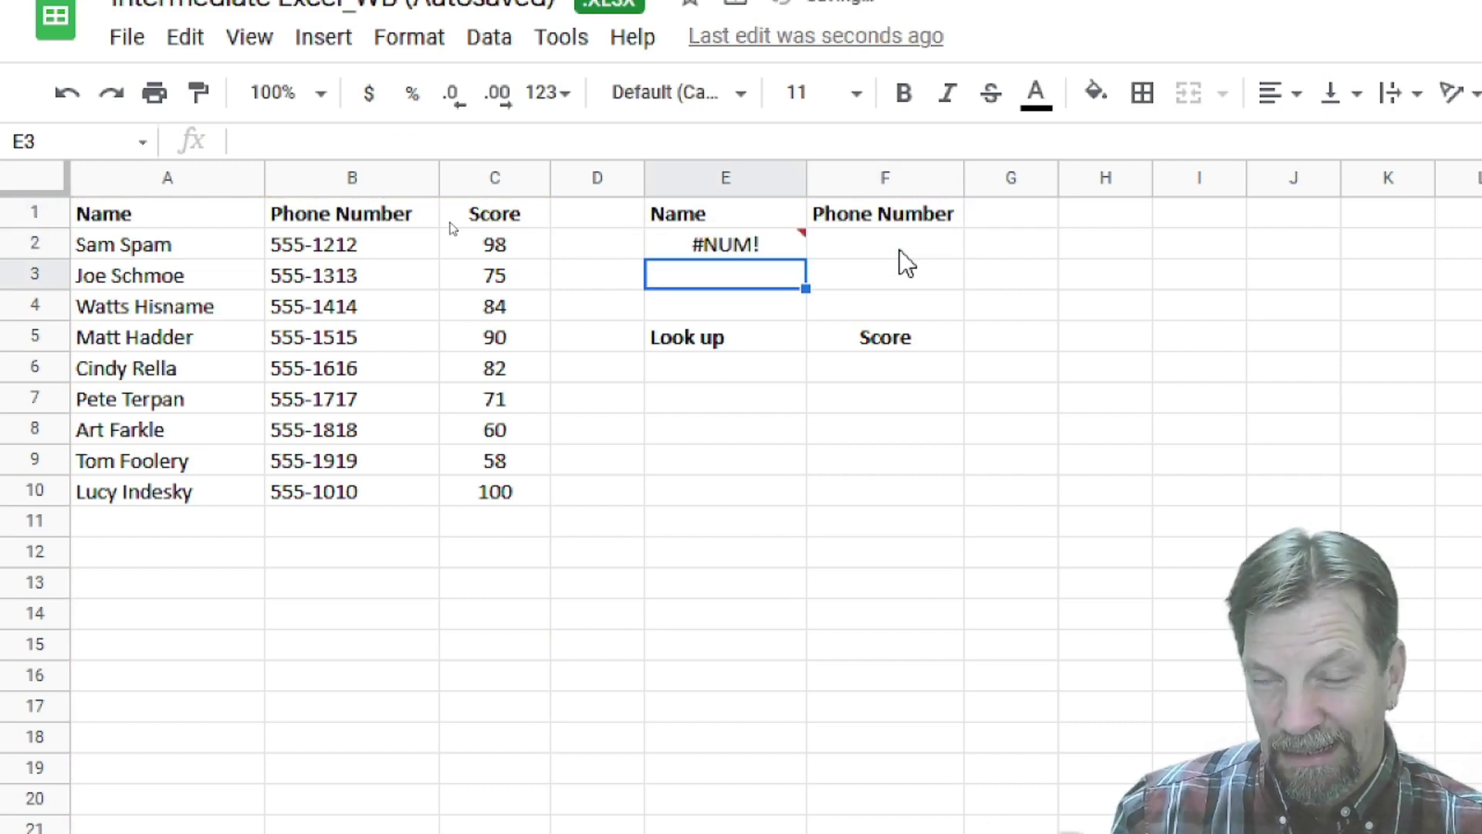
pyautogui.press('Up')
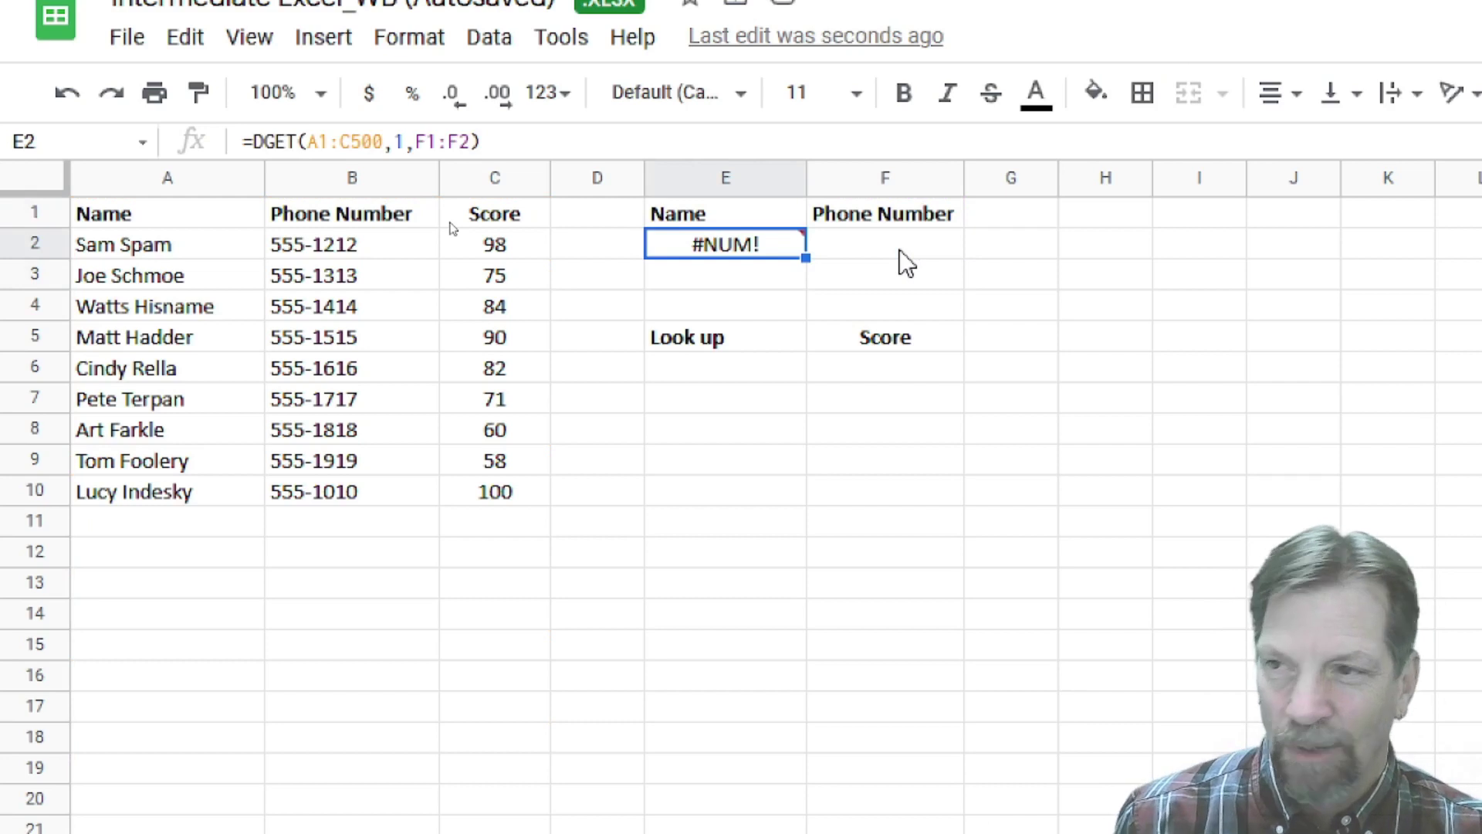
# - Enter two different phone numbers in F2 so E2 shows each matching name
pyautogui.click(900, 249)
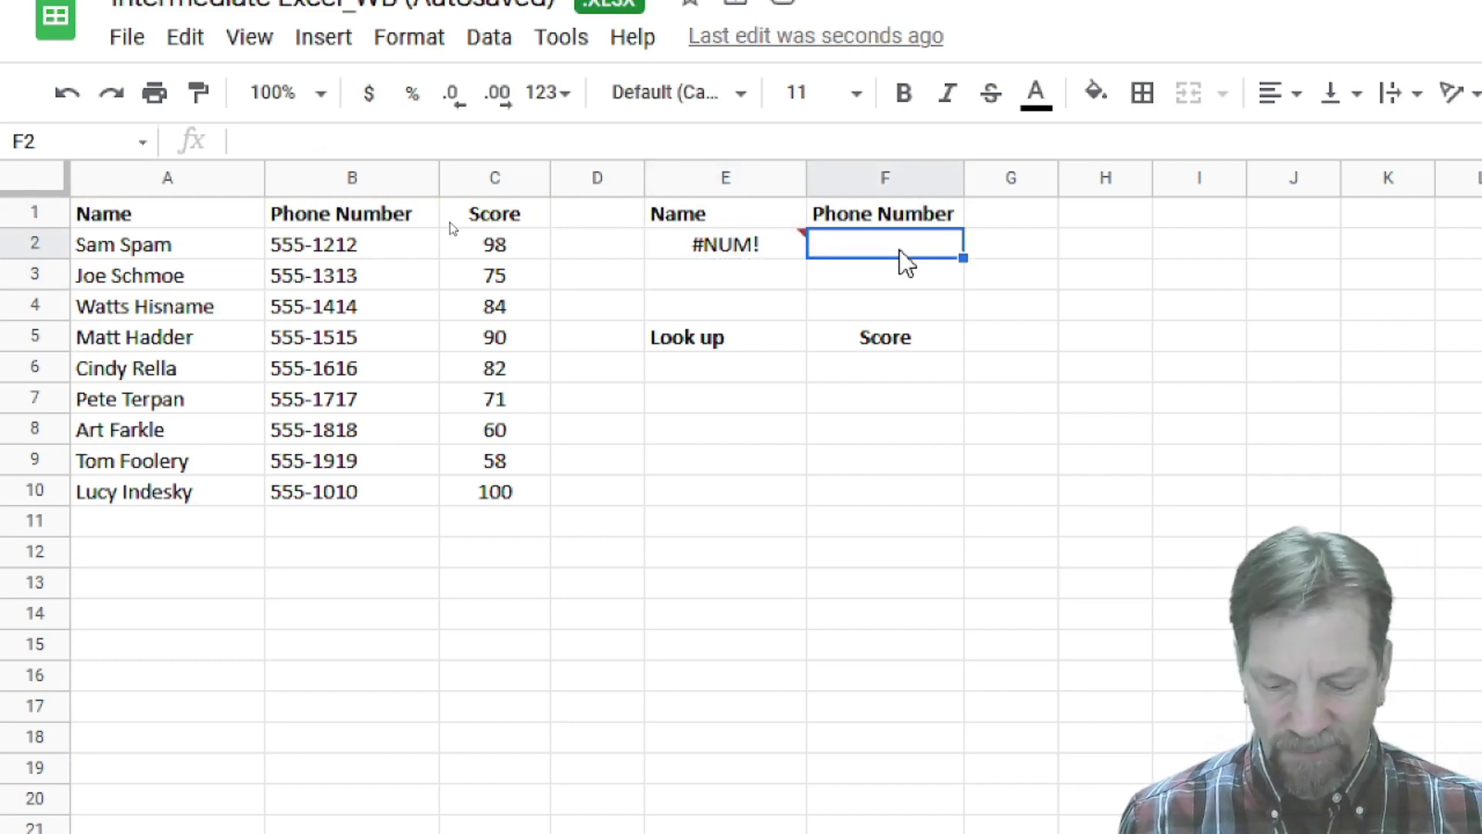
pyautogui.write('555-')
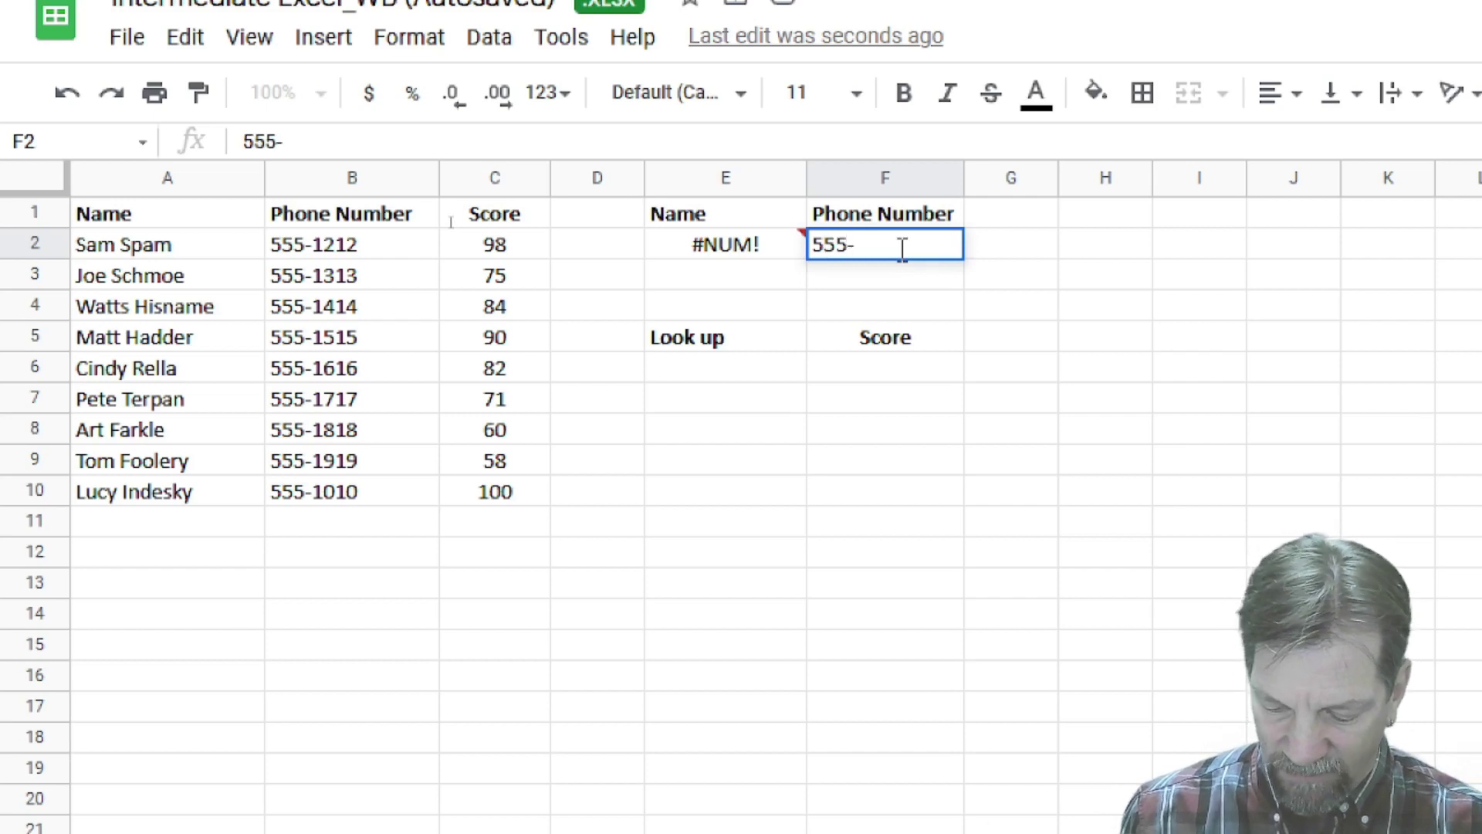
pyautogui.write('1010')
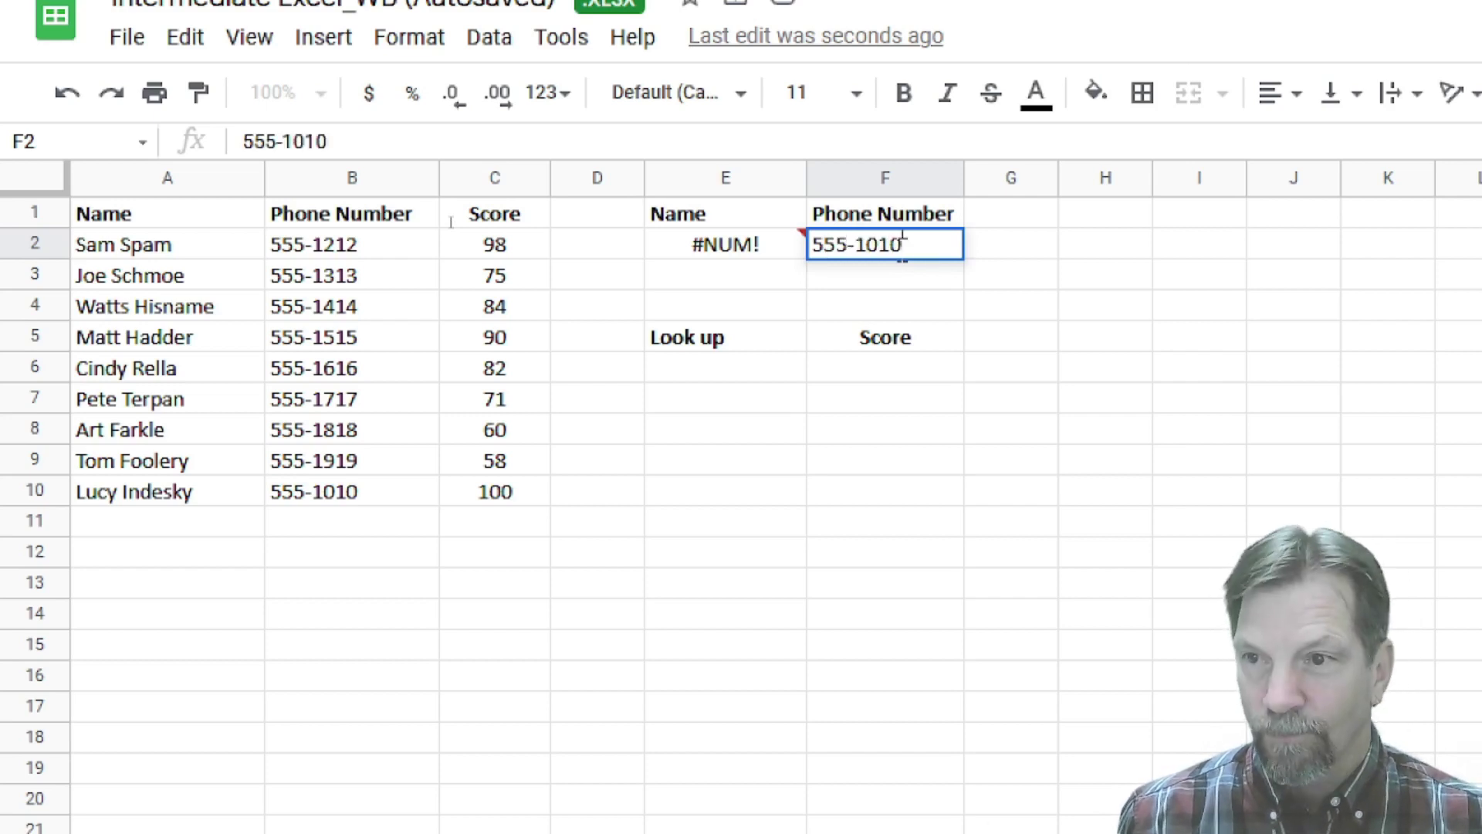
pyautogui.press('Return')
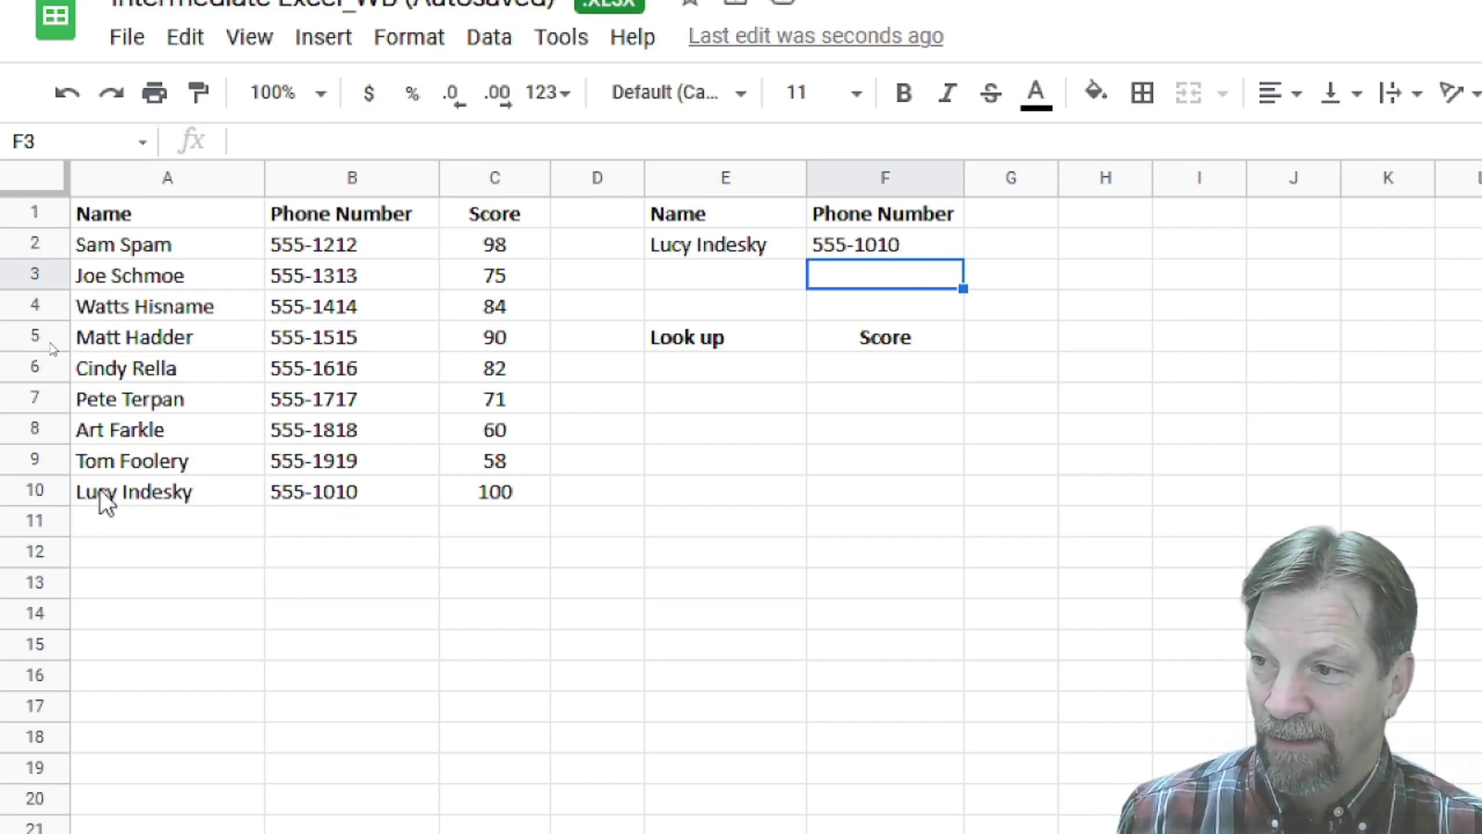
pyautogui.click(934, 234)
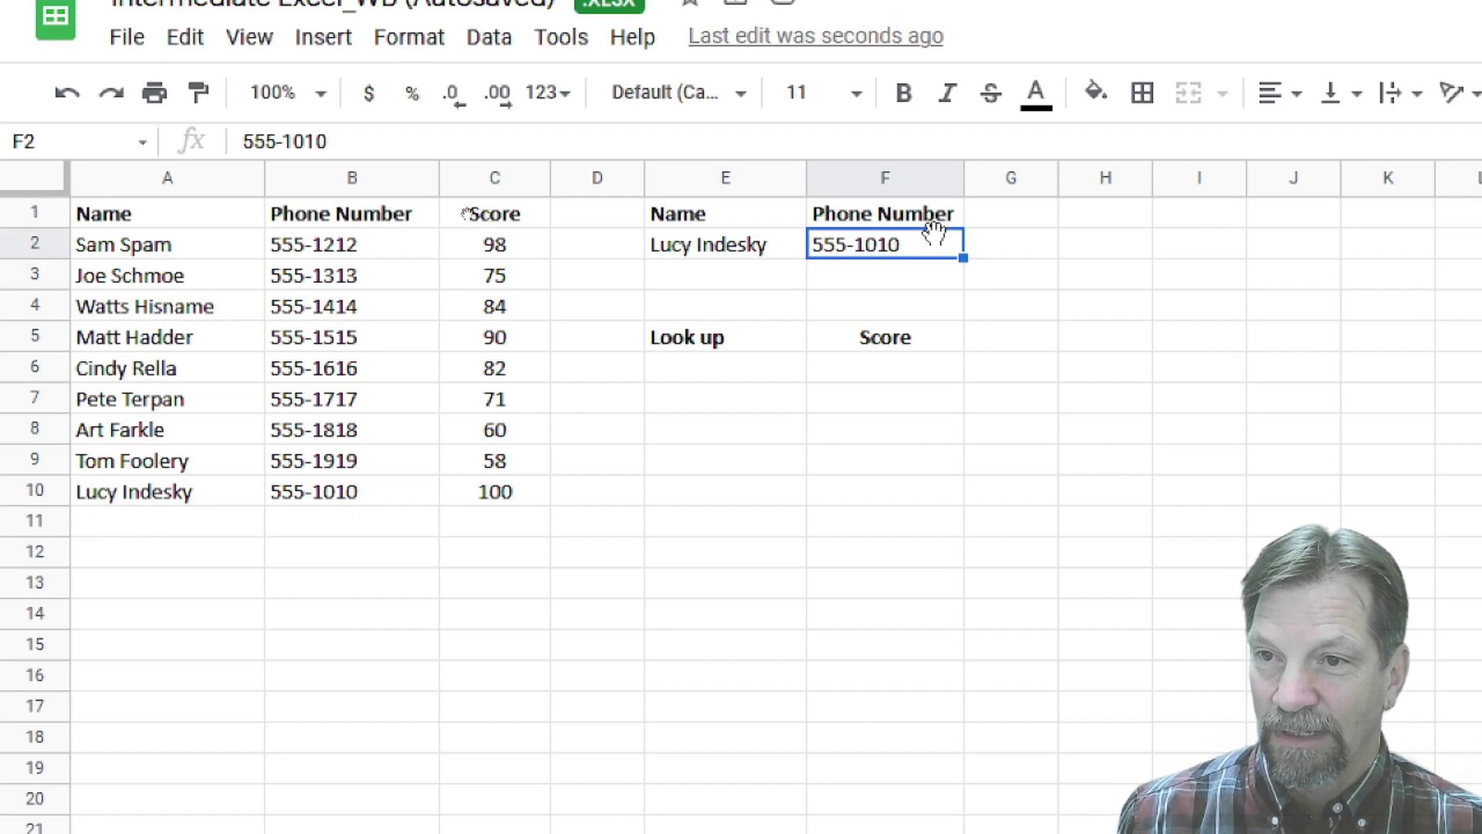
pyautogui.write('555')
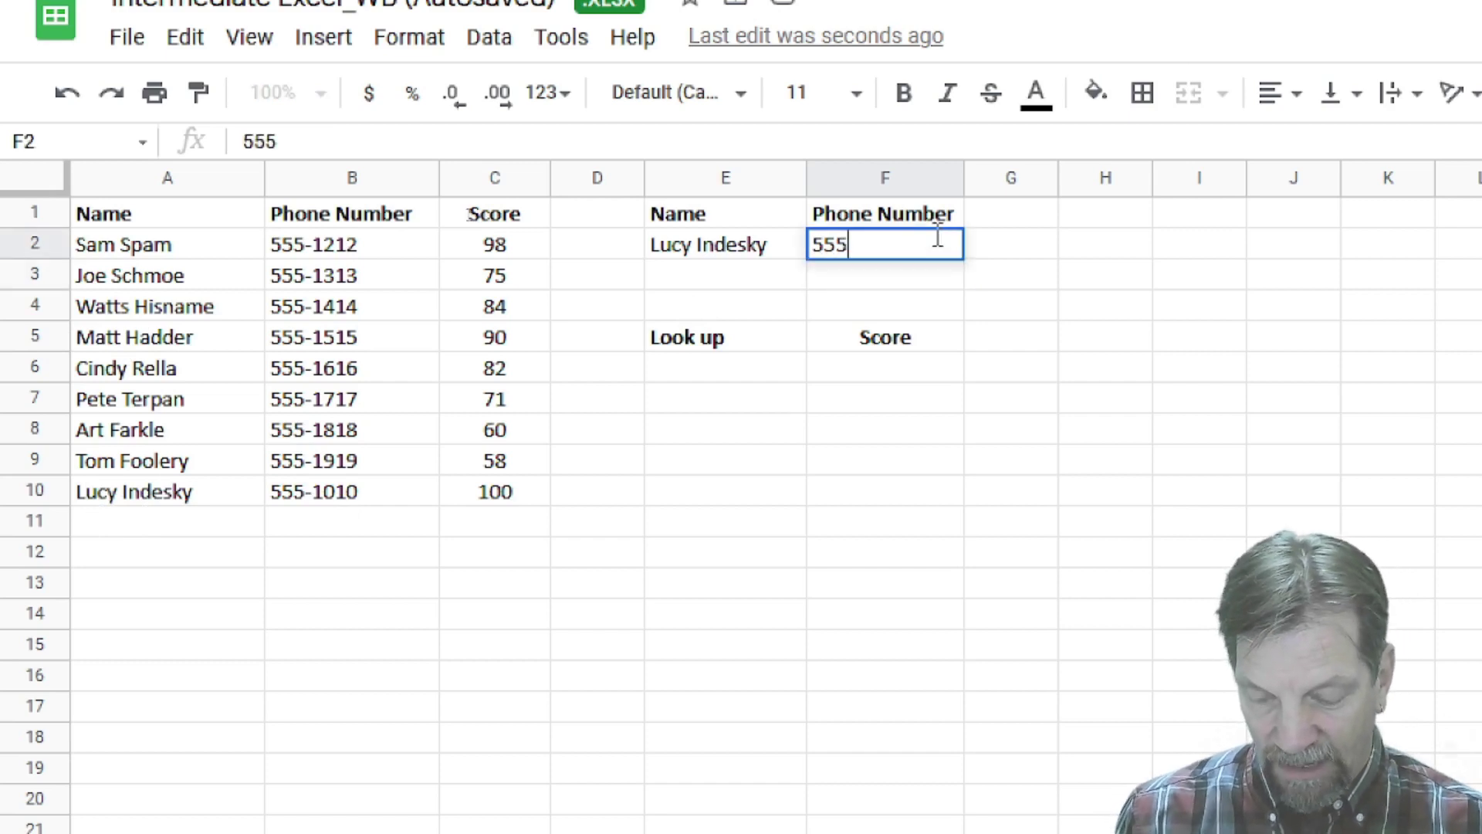
pyautogui.write('-1313')
pyautogui.press('Return')
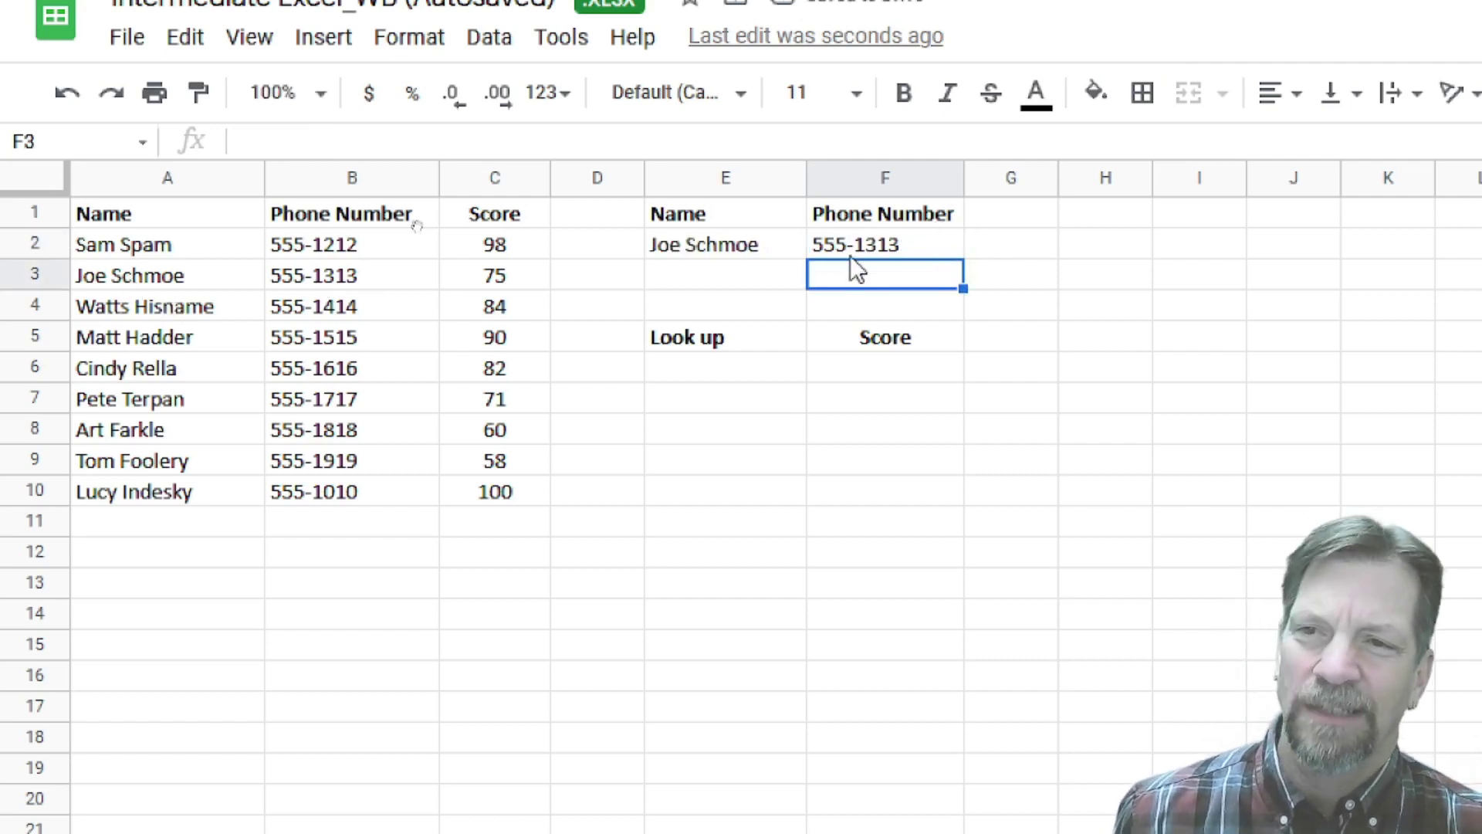
pyautogui.click(715, 239)
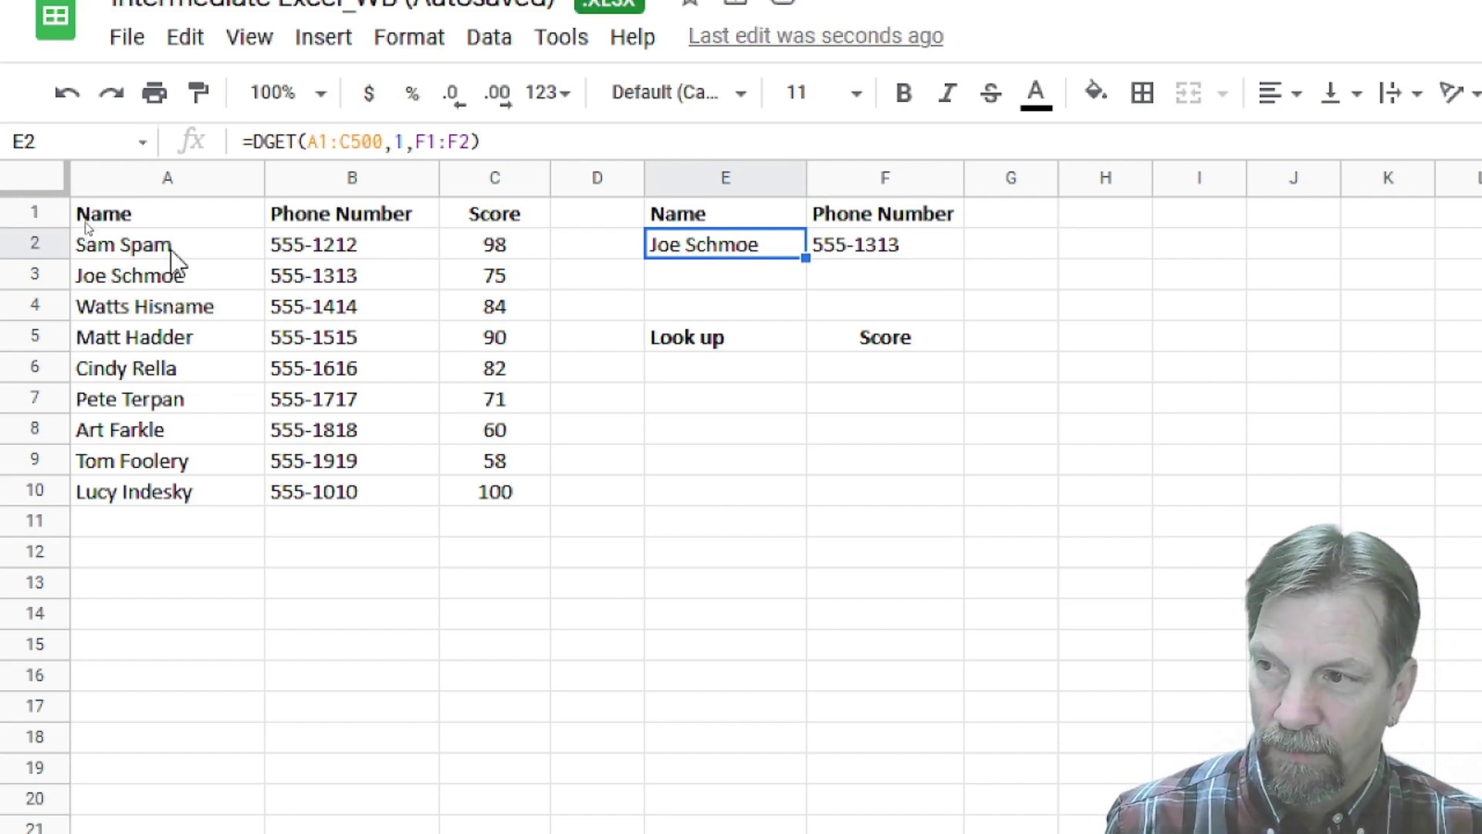
pyautogui.moveTo(169, 248); pyautogui.dragTo(164, 502)
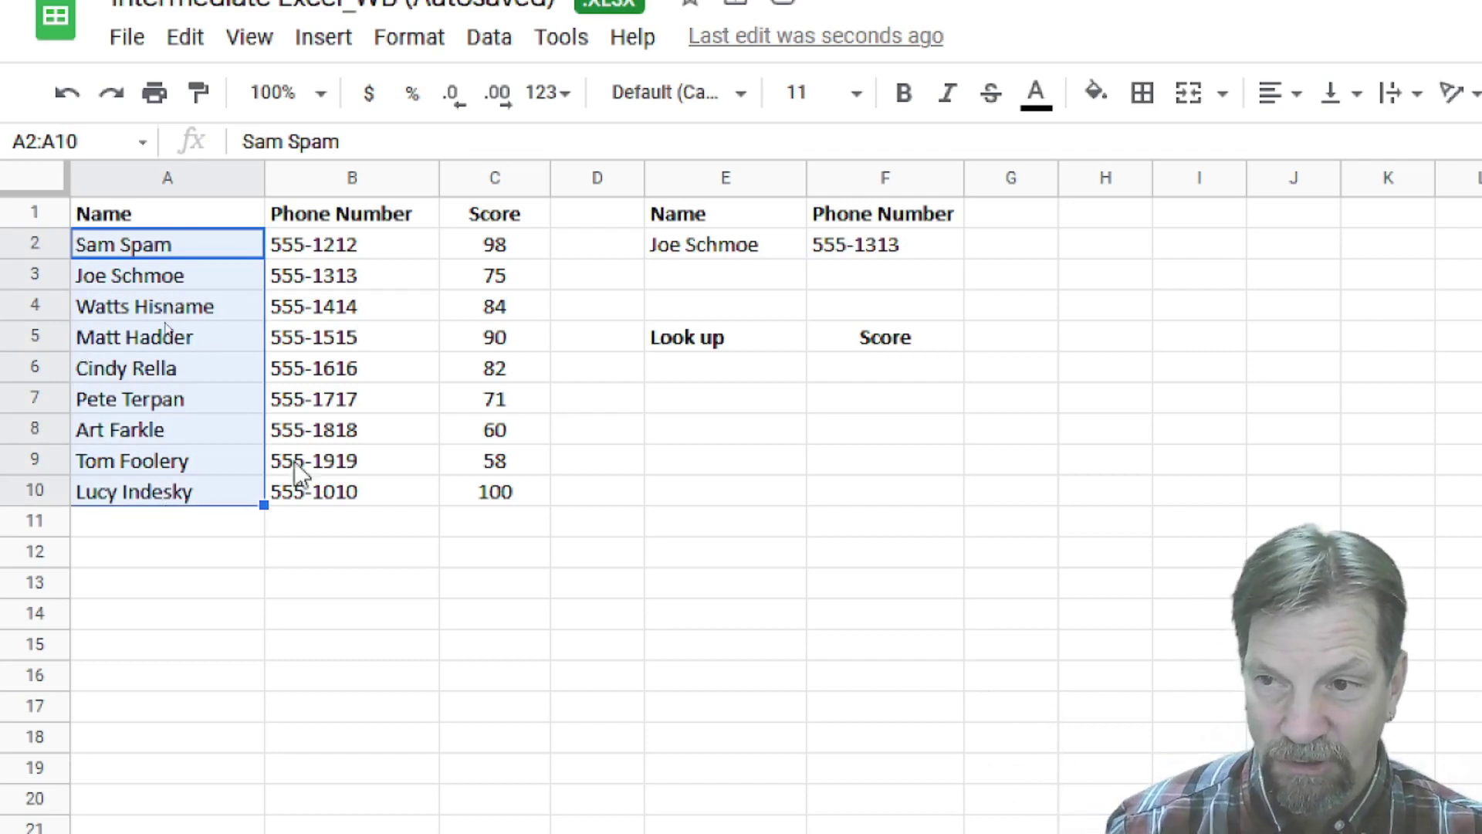
pyautogui.click(853, 251)
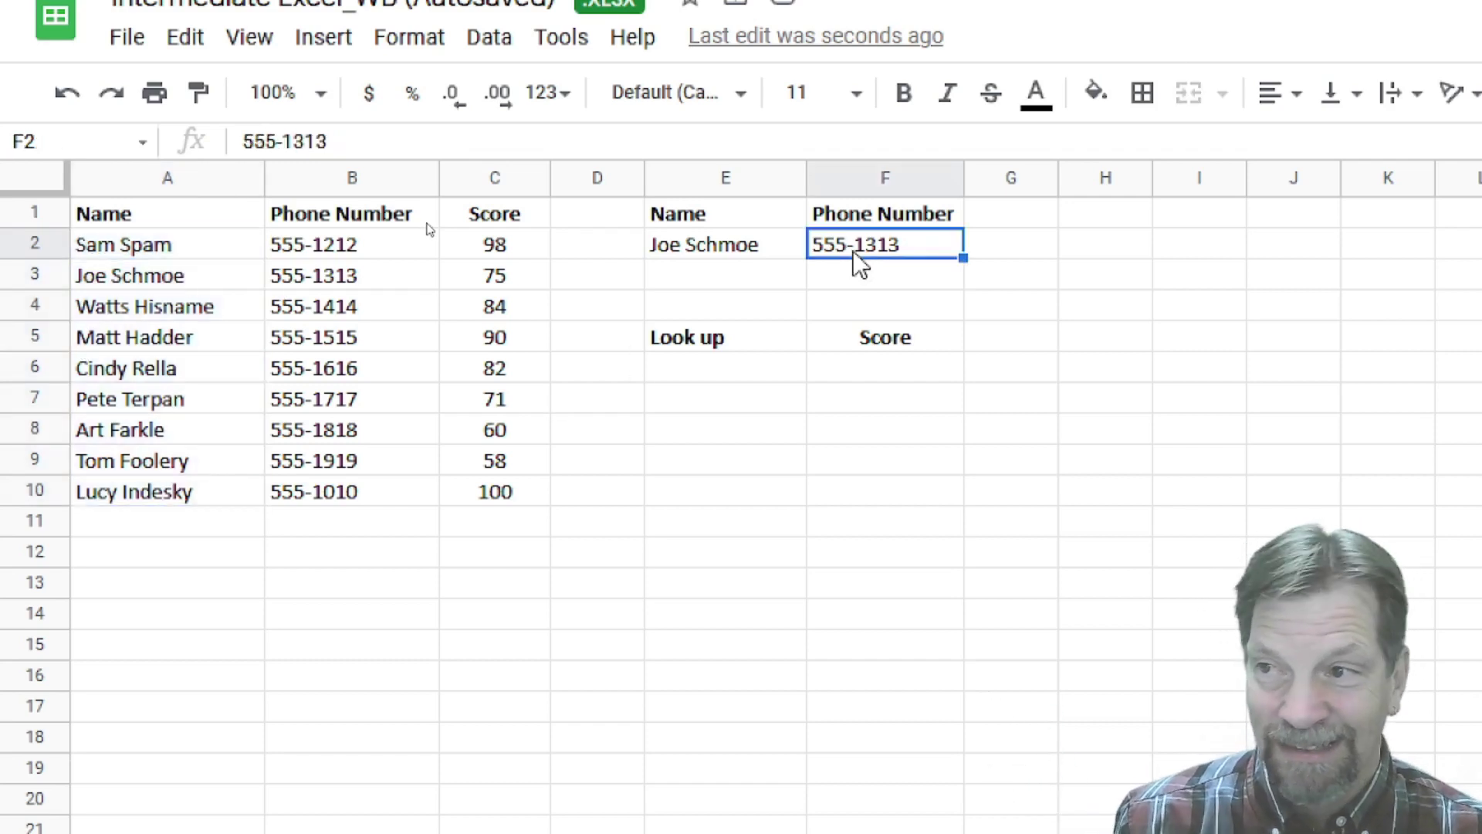
pyautogui.click(726, 247)
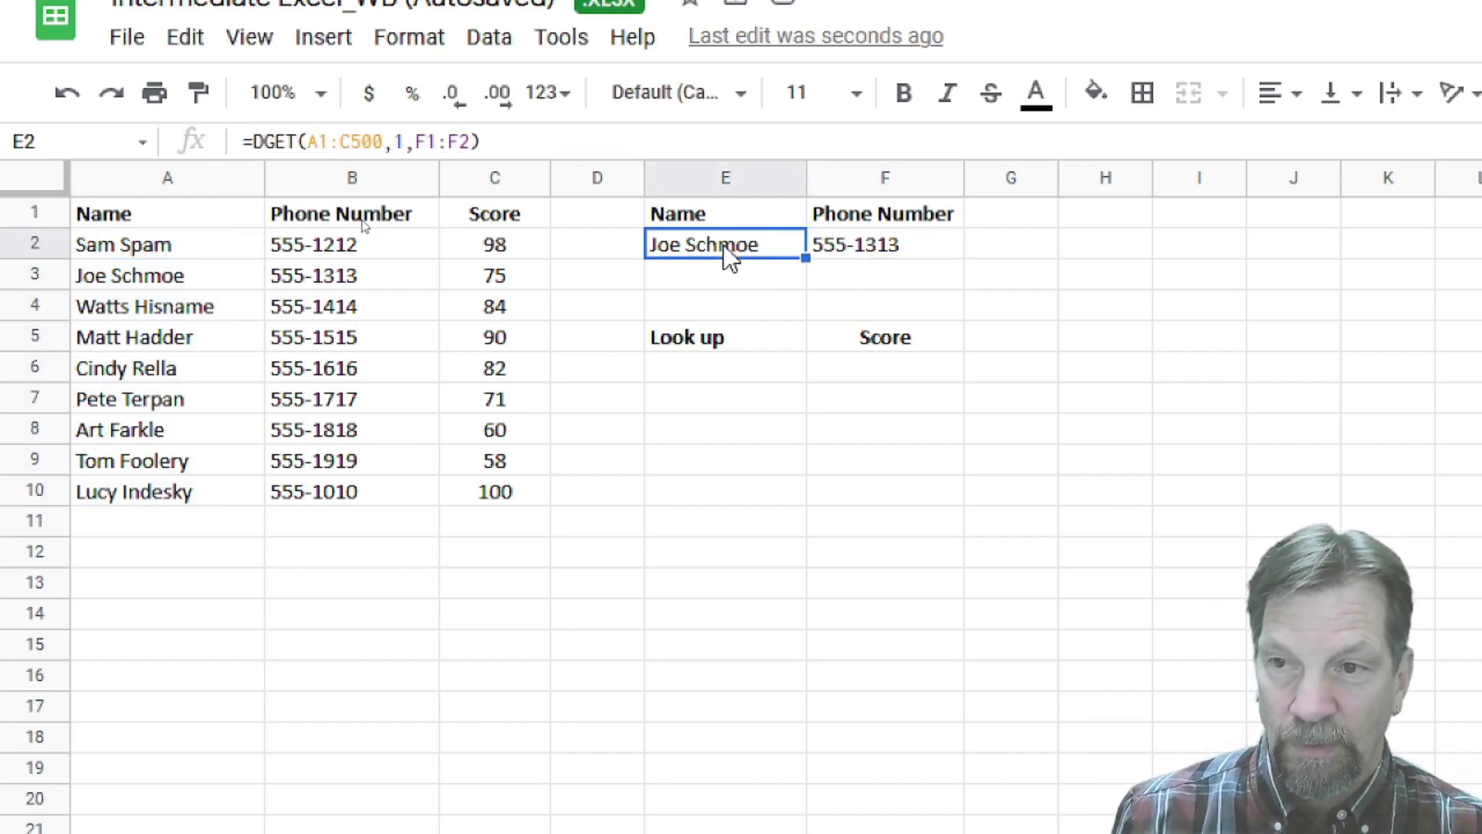